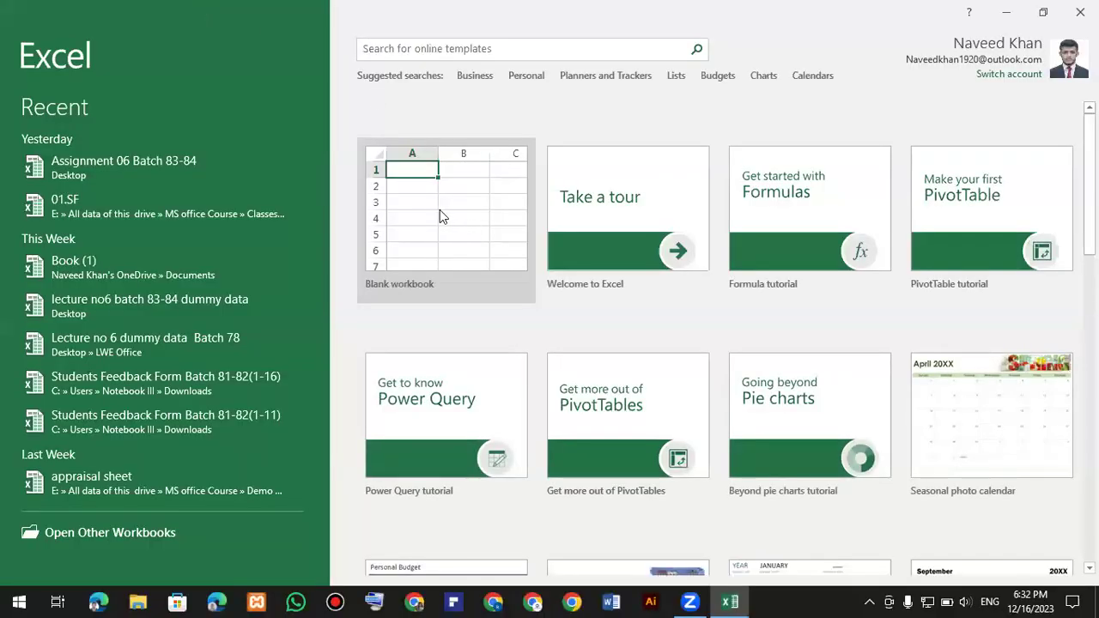
click(432, 214)
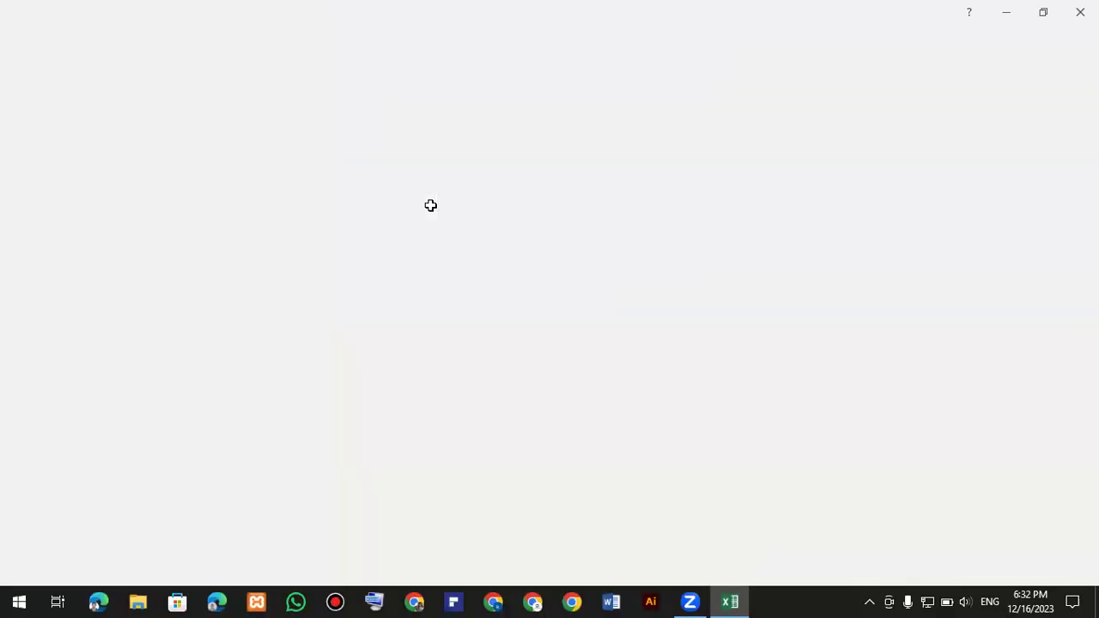
click(249, 247)
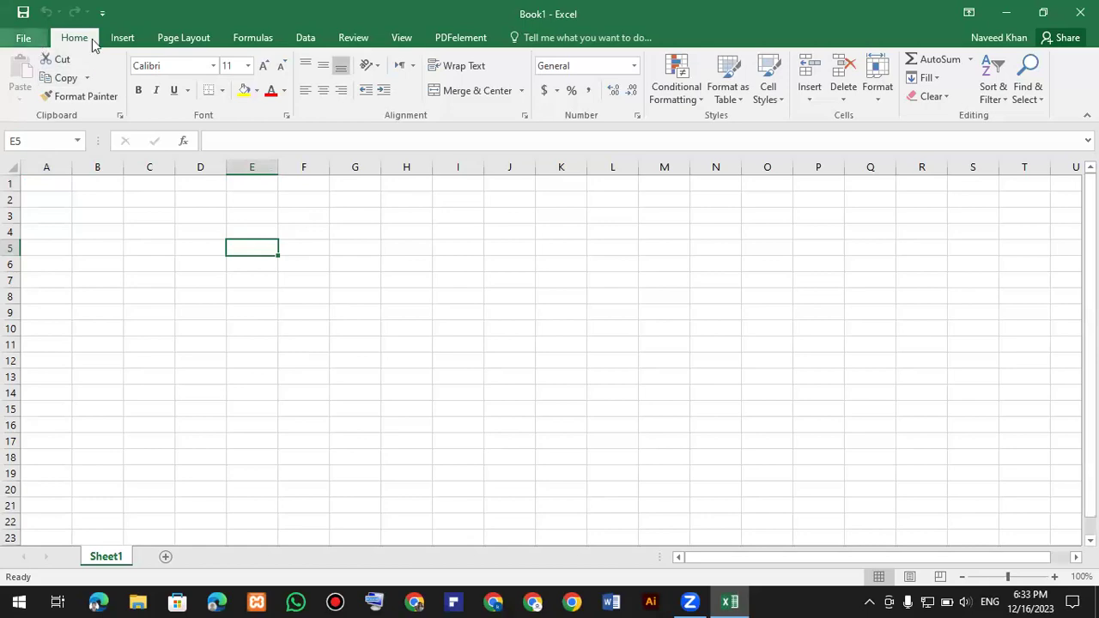
key(super+d)
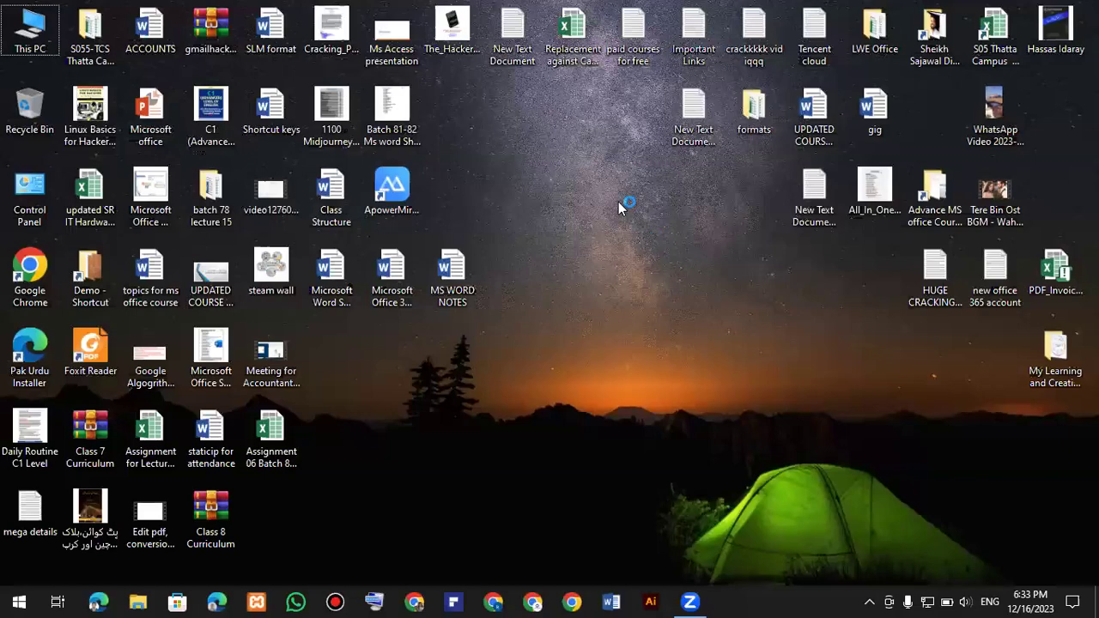
Start Excel 2016 and open the recent workbook 01.SF
key(super)
text(exce)
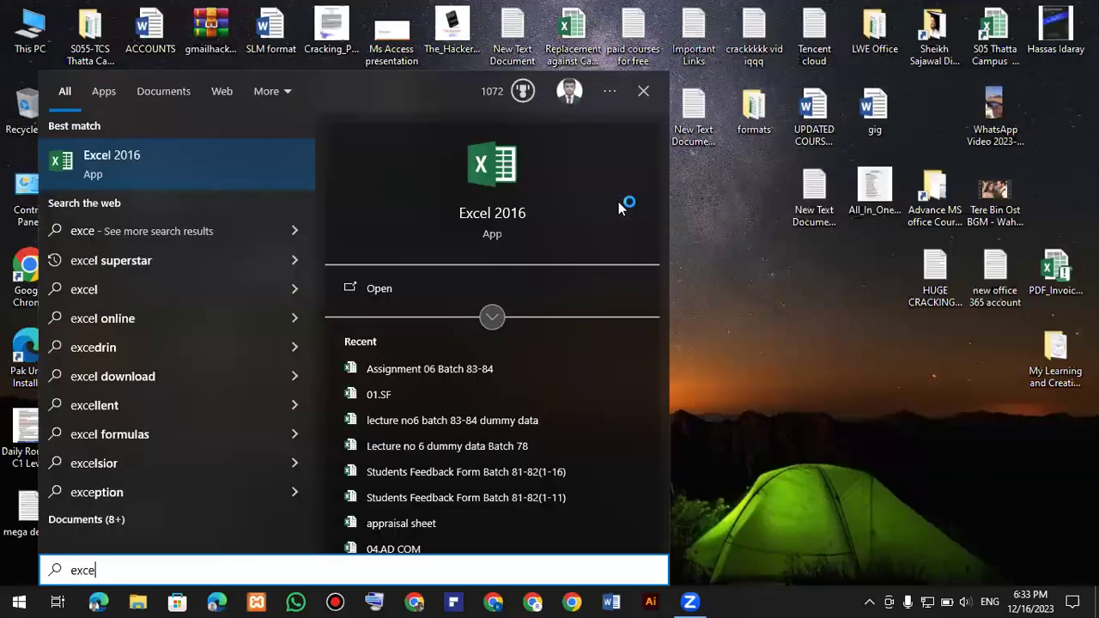
click(116, 182)
click(412, 210)
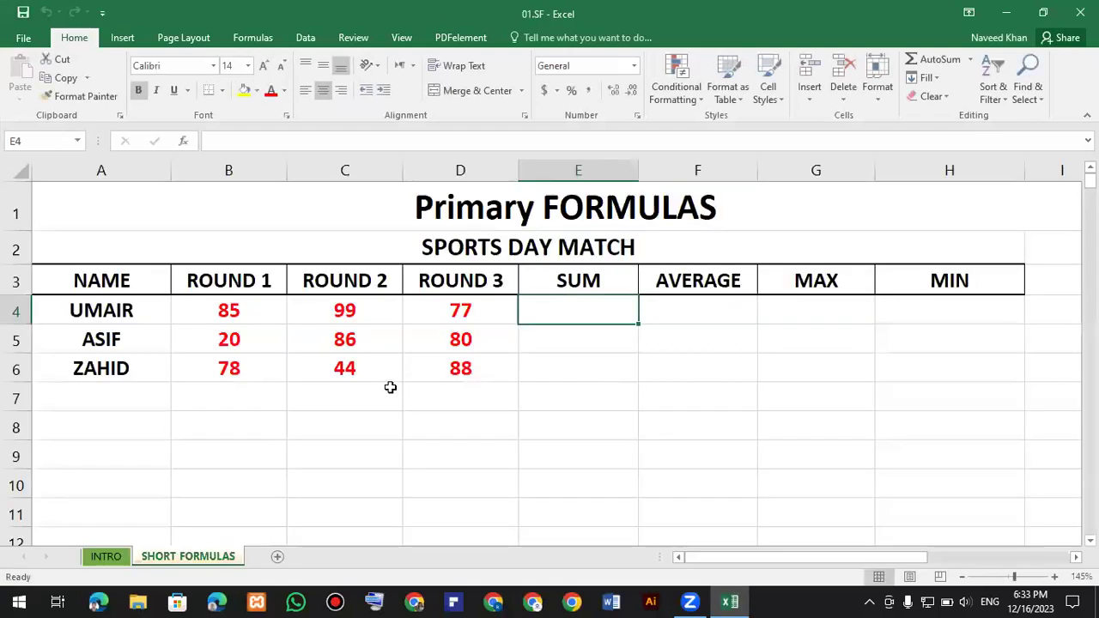
Examine the SPORTS DAY MATCH table on the SHORT FORMULAS sheet, including its MAX and MIN columns
drag(390, 208, 390, 386)
scroll(466, 393, down, 3)
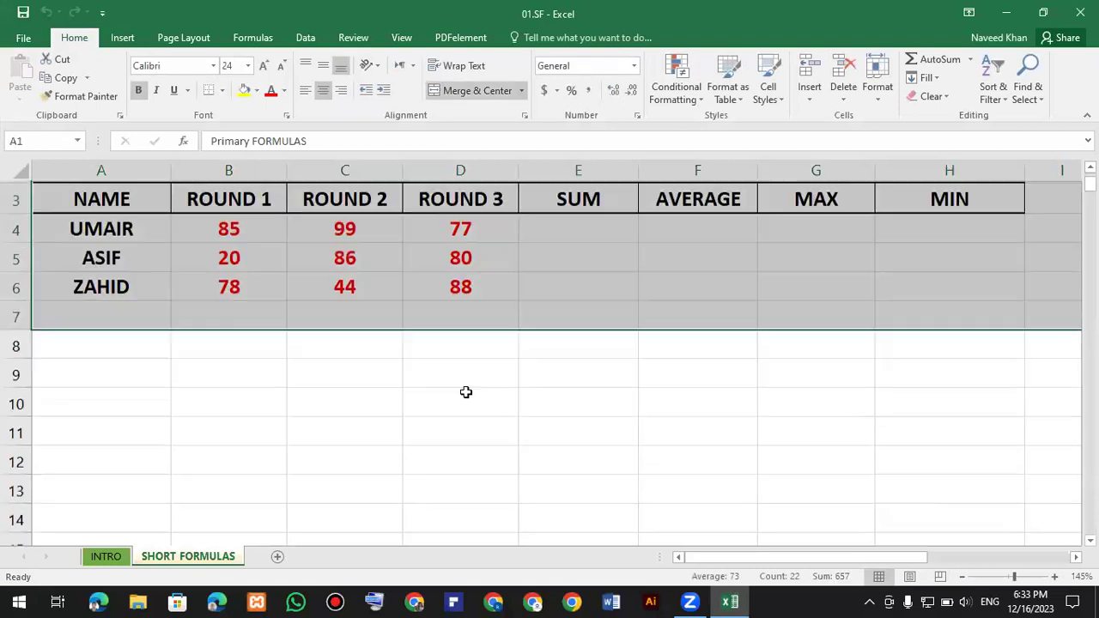
scroll(515, 391, down, 1)
scroll(814, 348, up, 4)
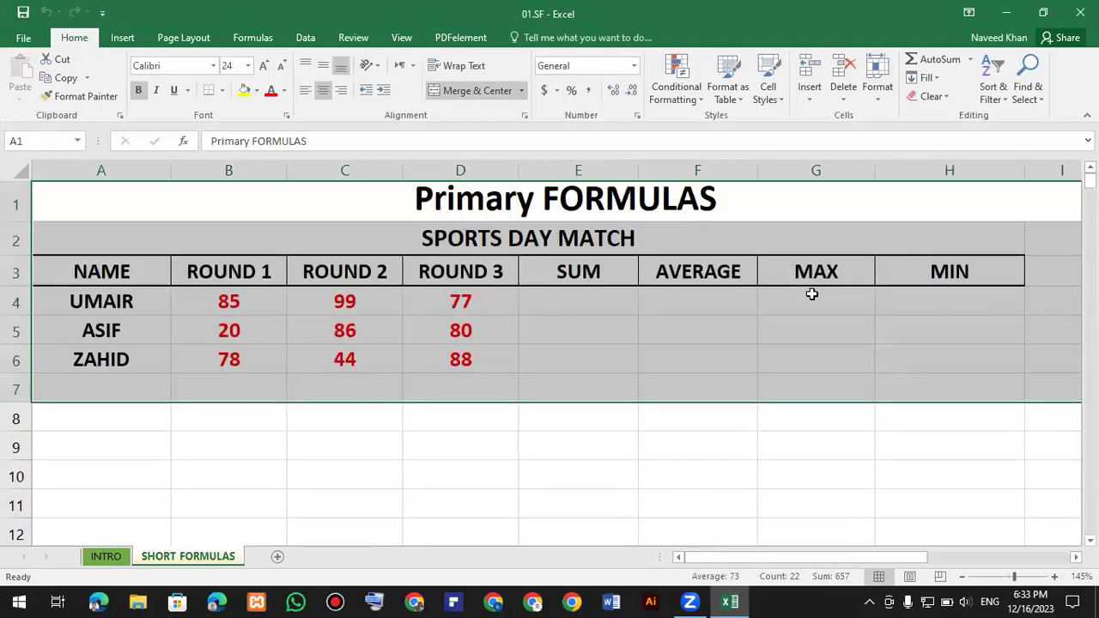
click(824, 348)
drag(835, 282, 856, 395)
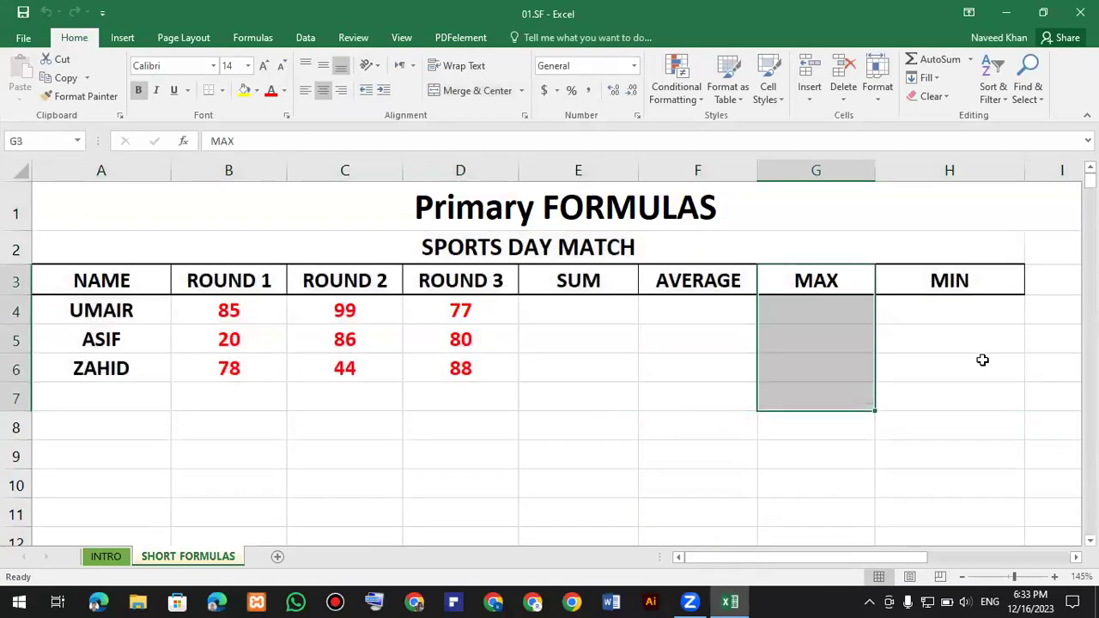
drag(959, 285, 982, 362)
drag(831, 286, 840, 390)
key(Right)
shift+click(970, 416)
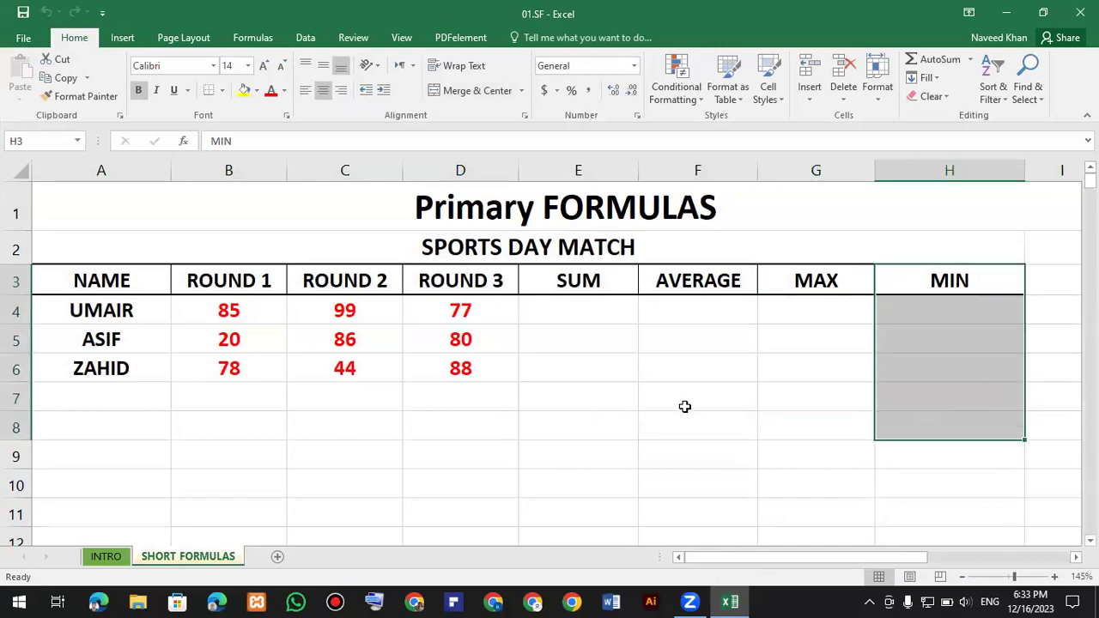
Enter the formula =LARGE(C18:C23,2) in the orange cell C24 below the LARGE list
scroll(684, 406, down, 4)
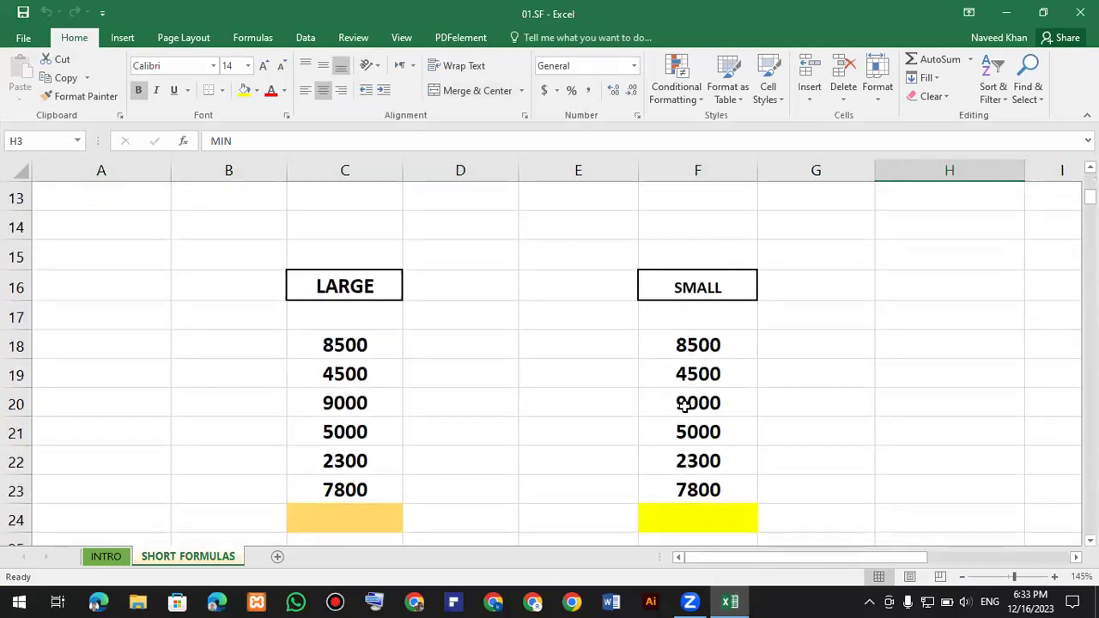
scroll(685, 406, down, 1)
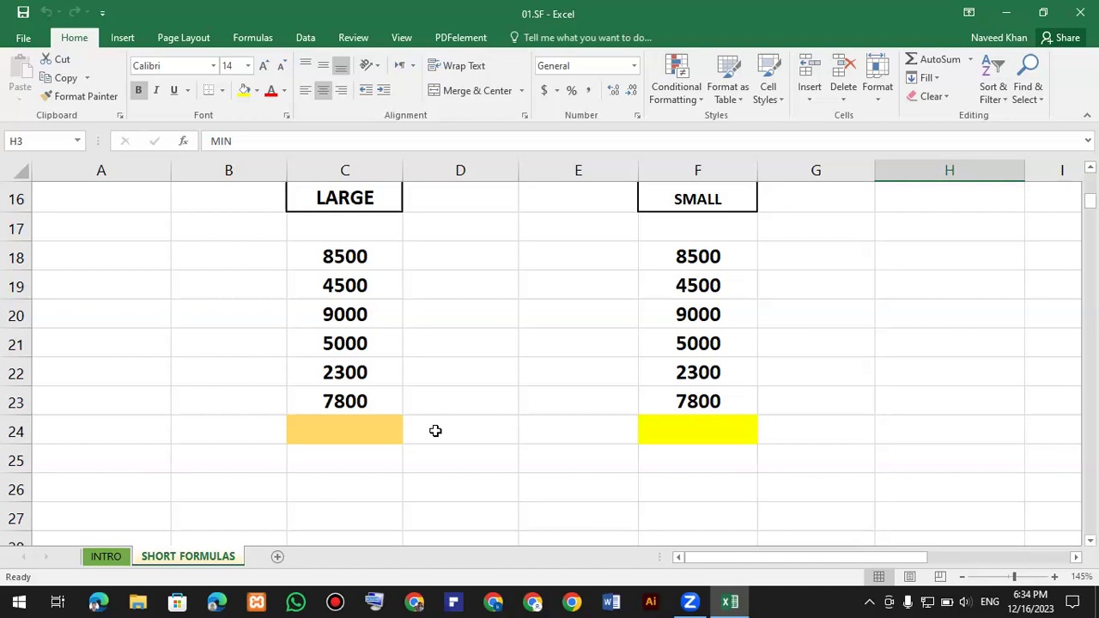
click(390, 425)
text(=)
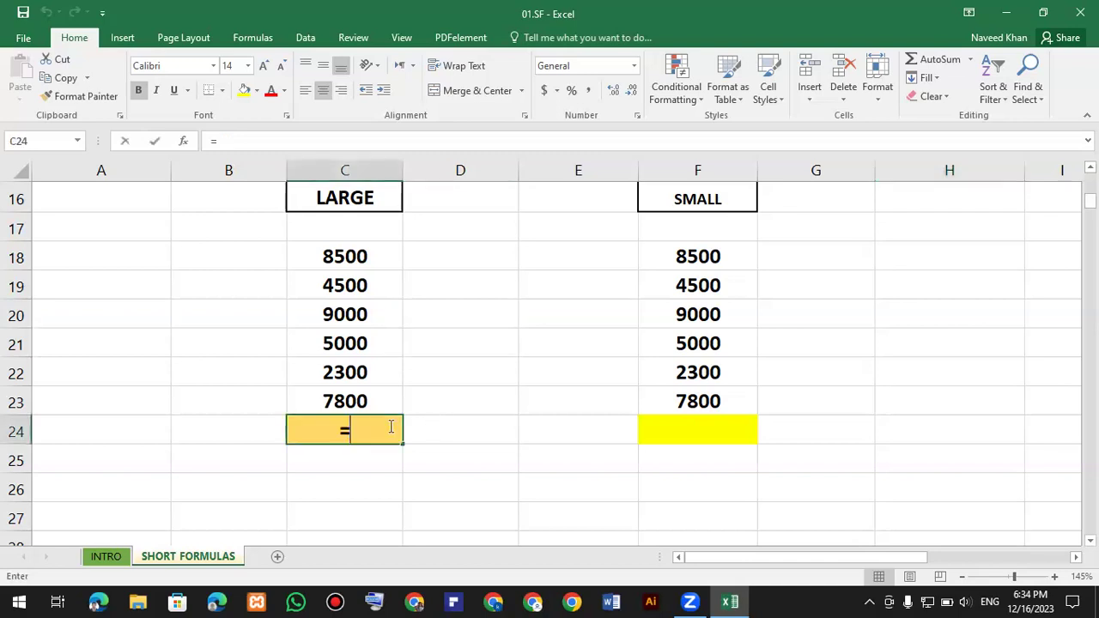
text(large)
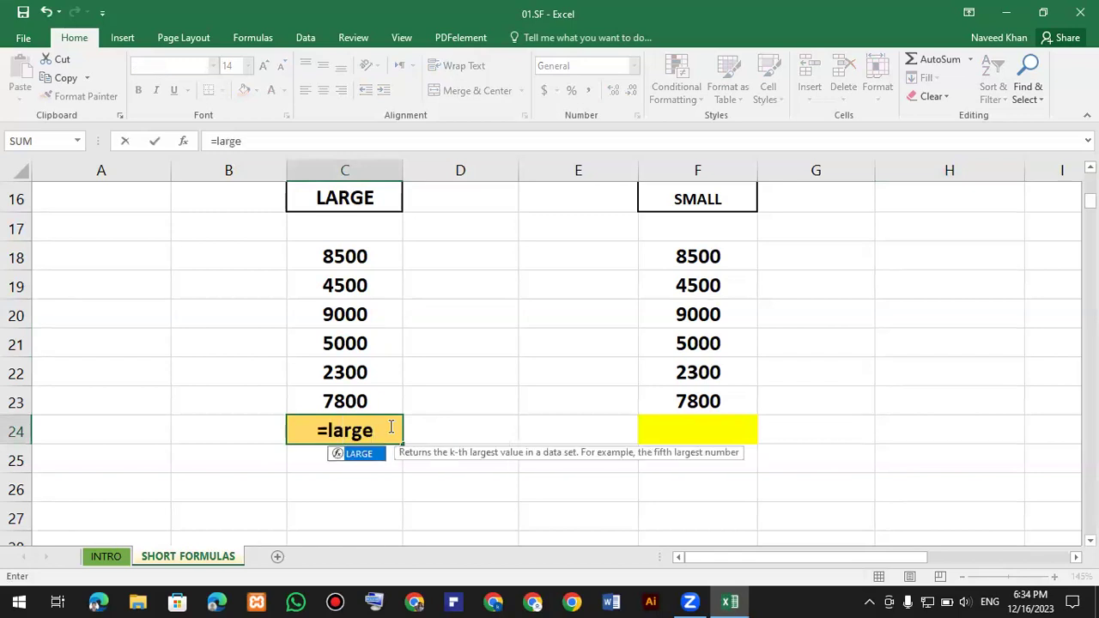
key(Tab)
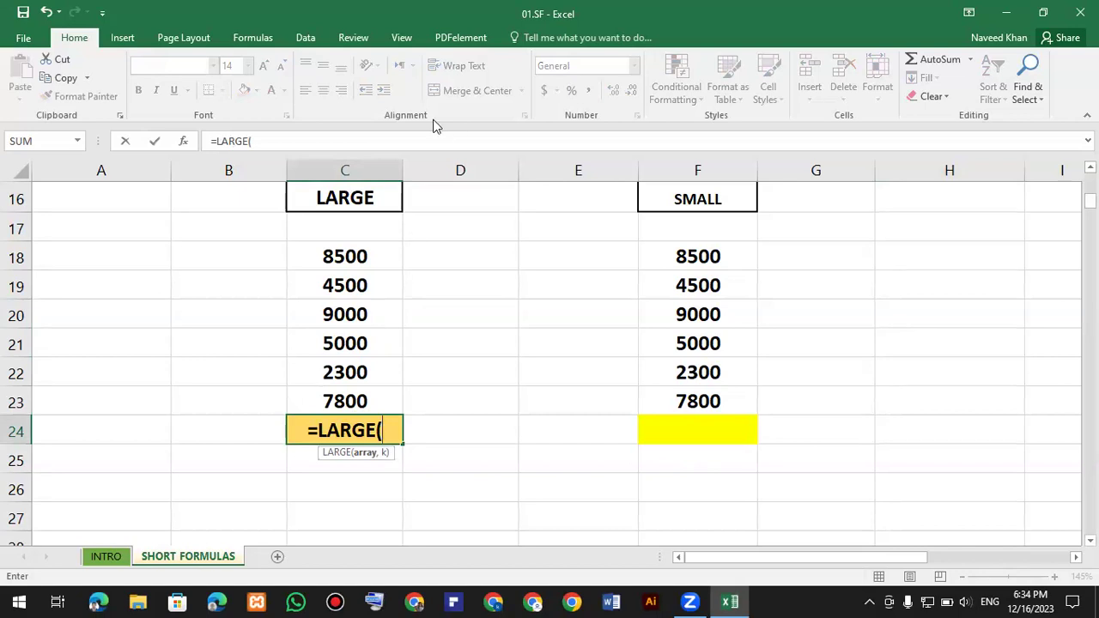
drag(358, 256, 358, 400)
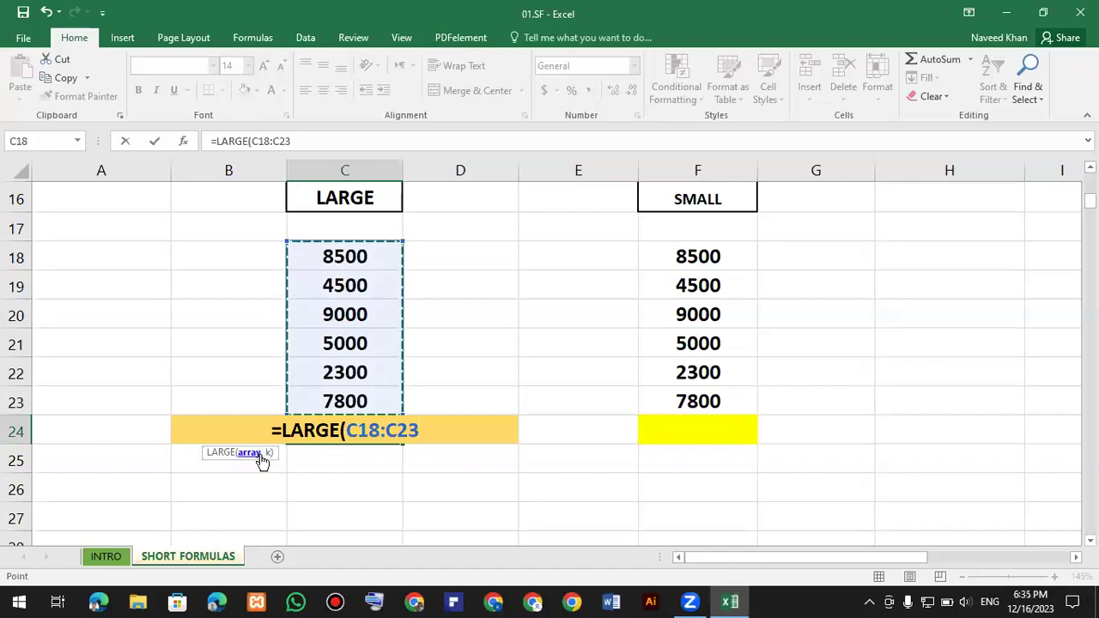
drag(268, 453, 442, 463)
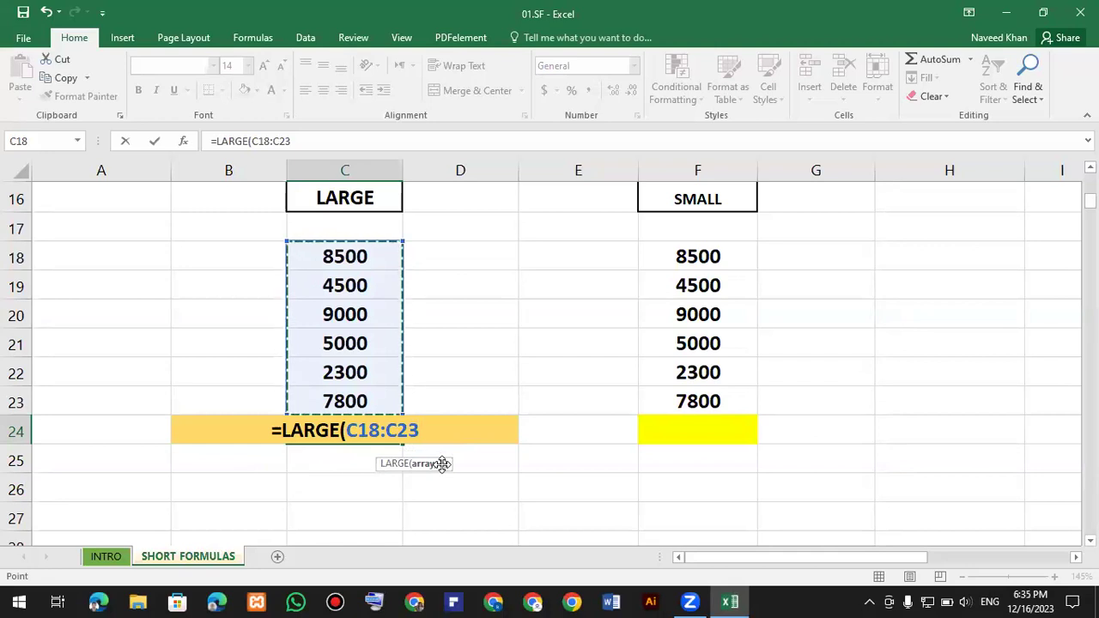
text(,)
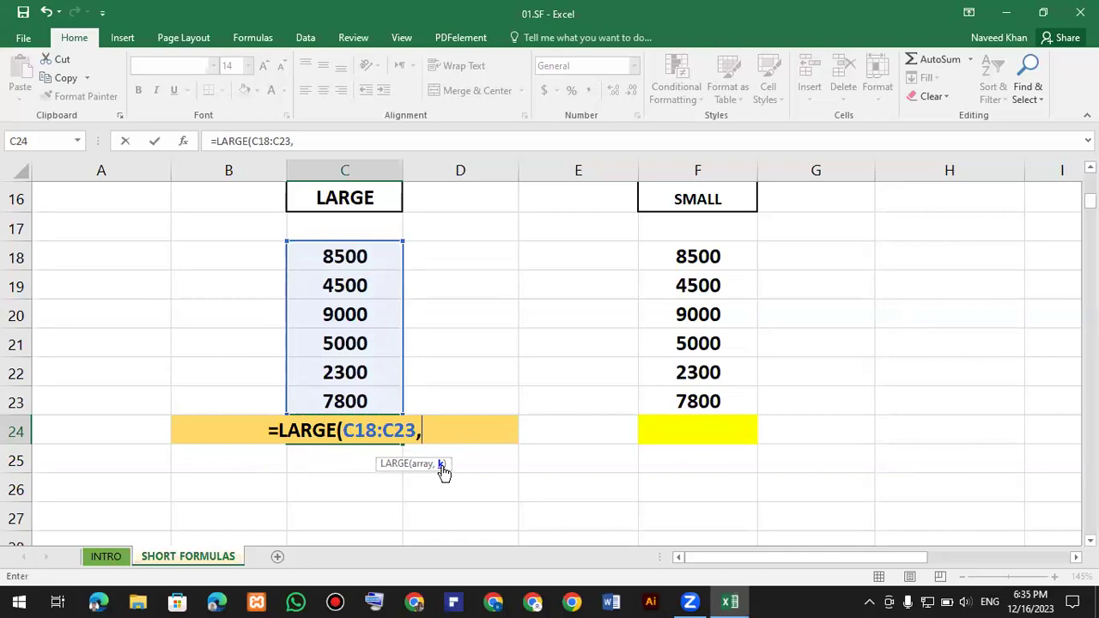
text(2)
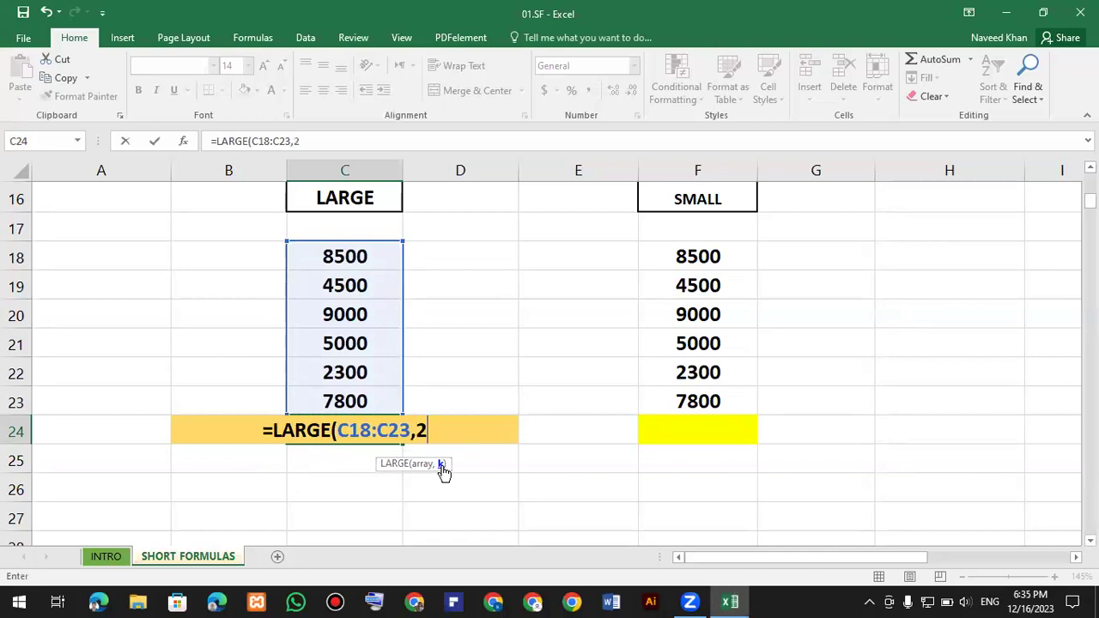
text())
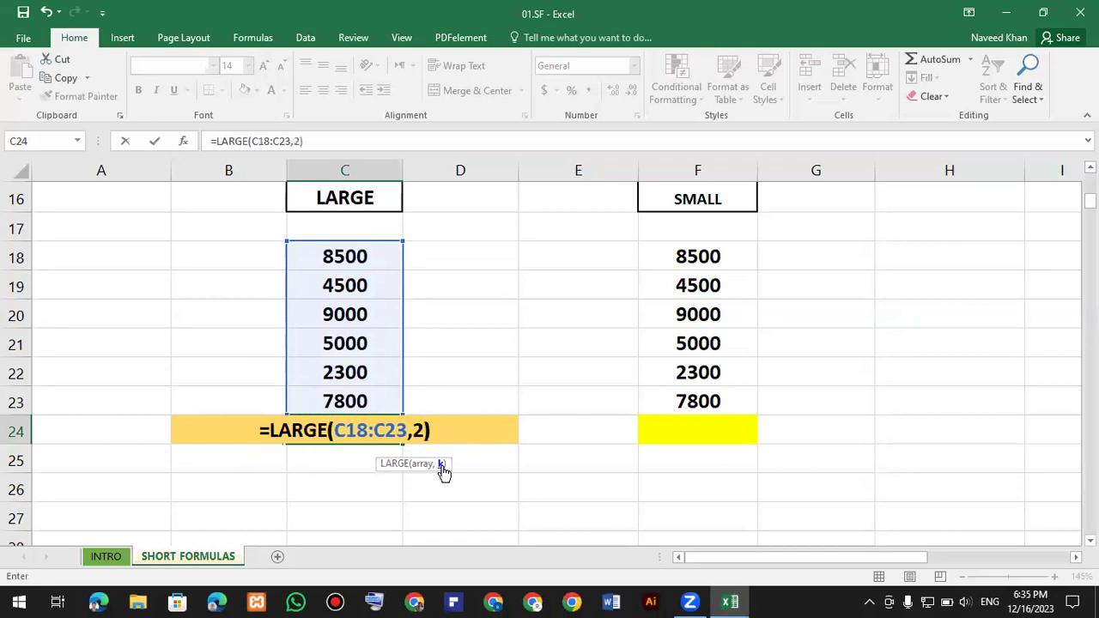
key(Return)
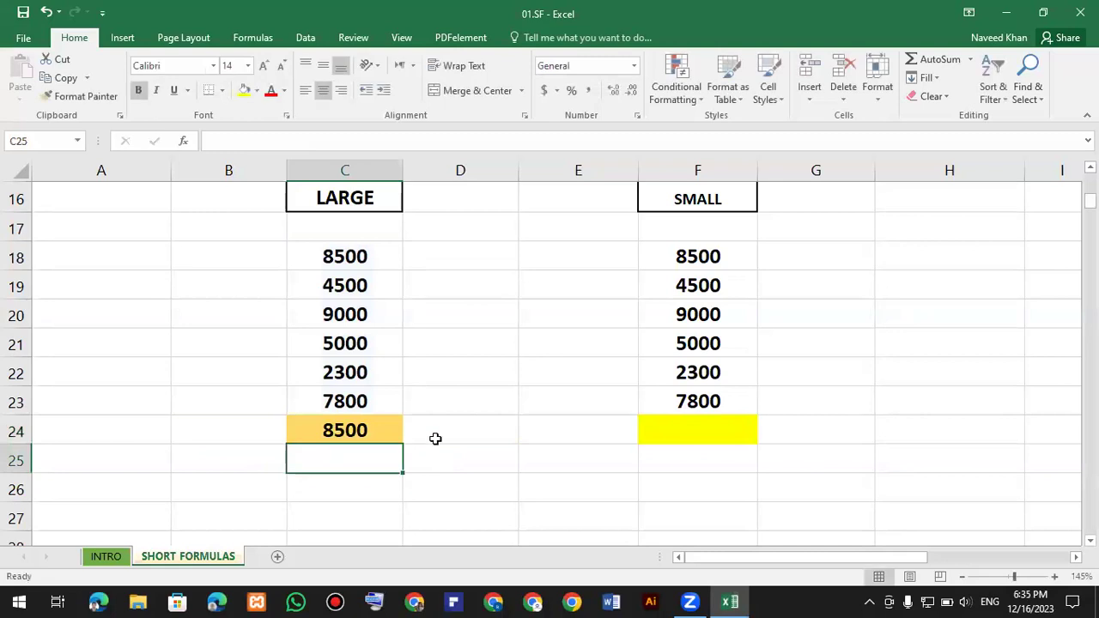
Highlight the two highest values of the LARGE list, 9000 in C20 and 8500 in C18, with yellow fill
drag(360, 253, 362, 382)
click(344, 315)
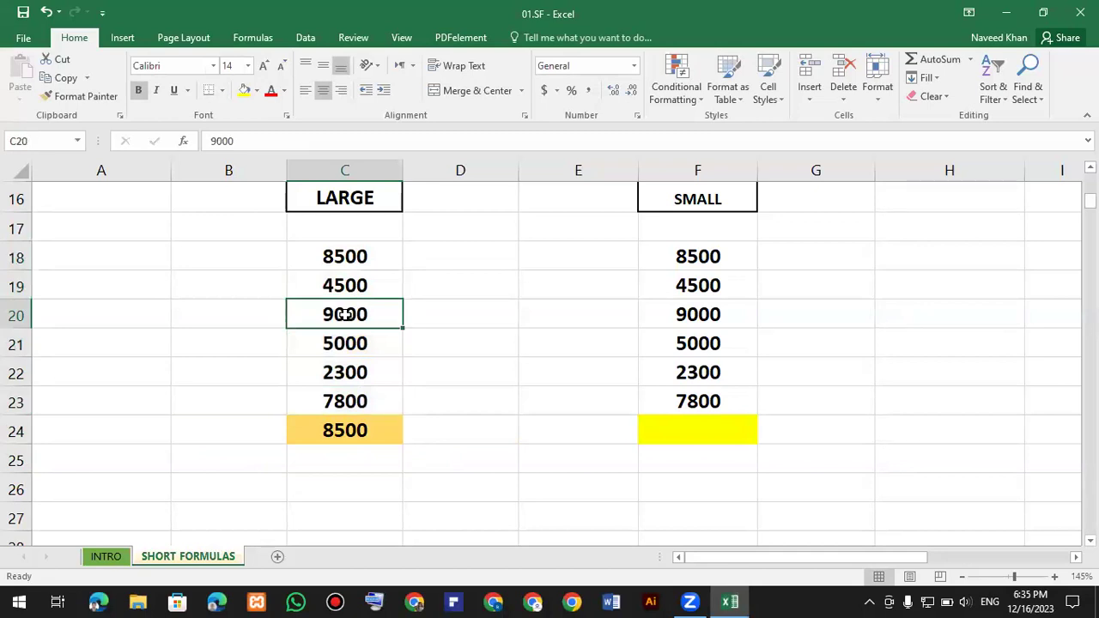
click(244, 89)
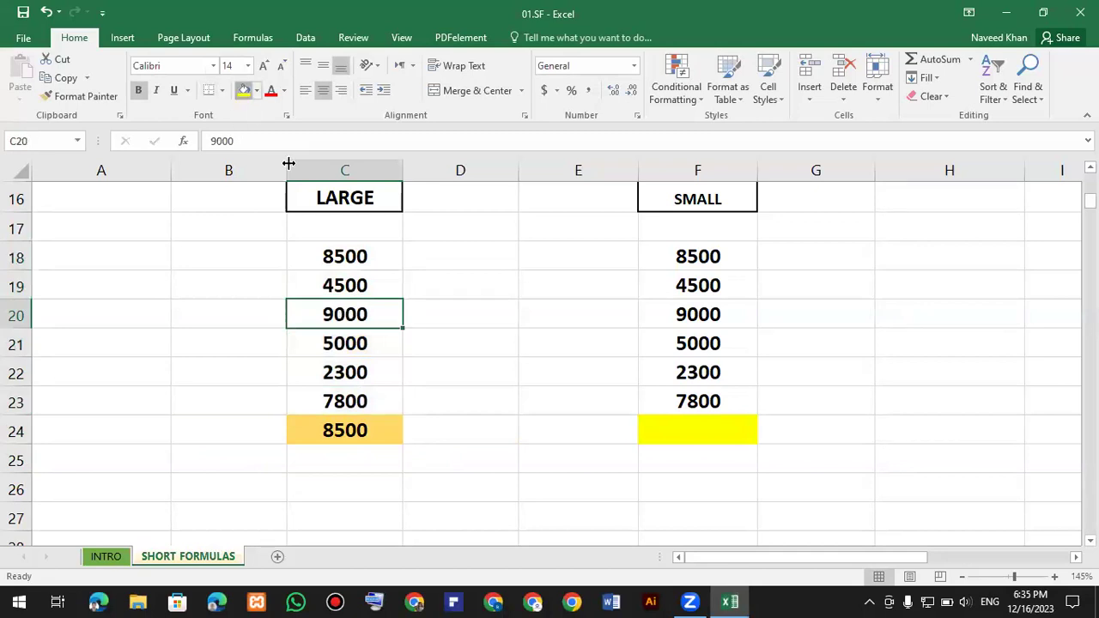
click(359, 257)
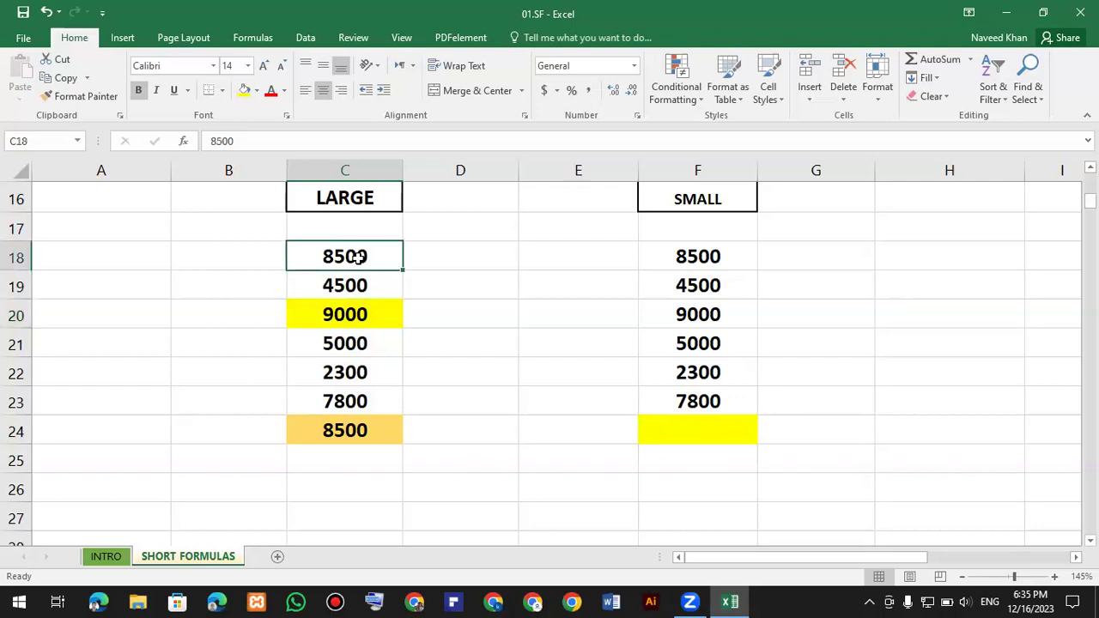
drag(354, 251, 346, 393)
click(353, 314)
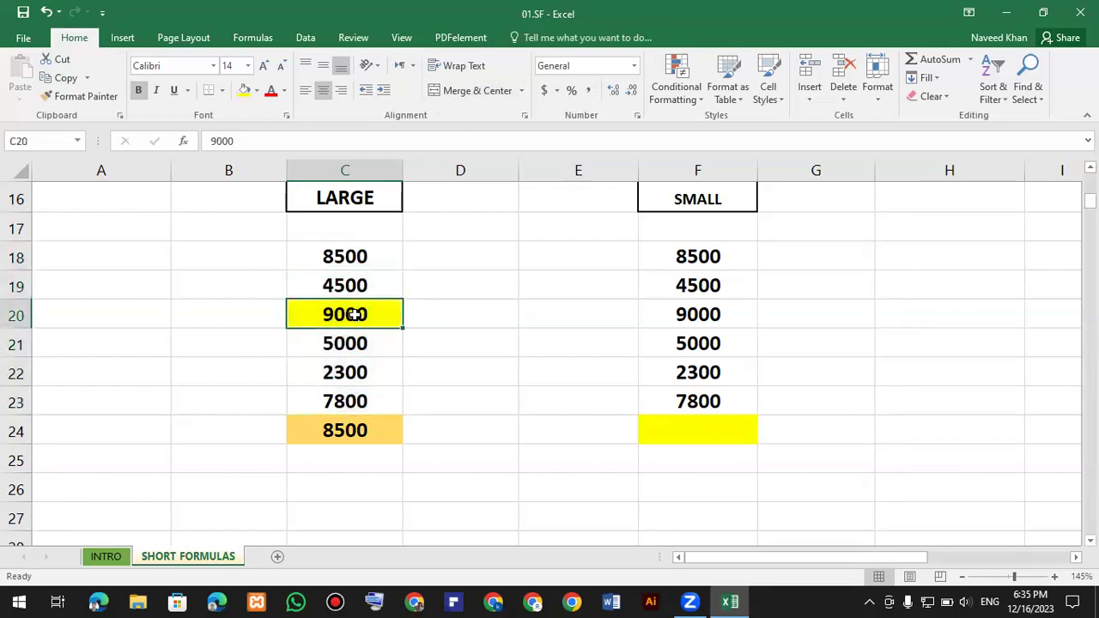
click(359, 256)
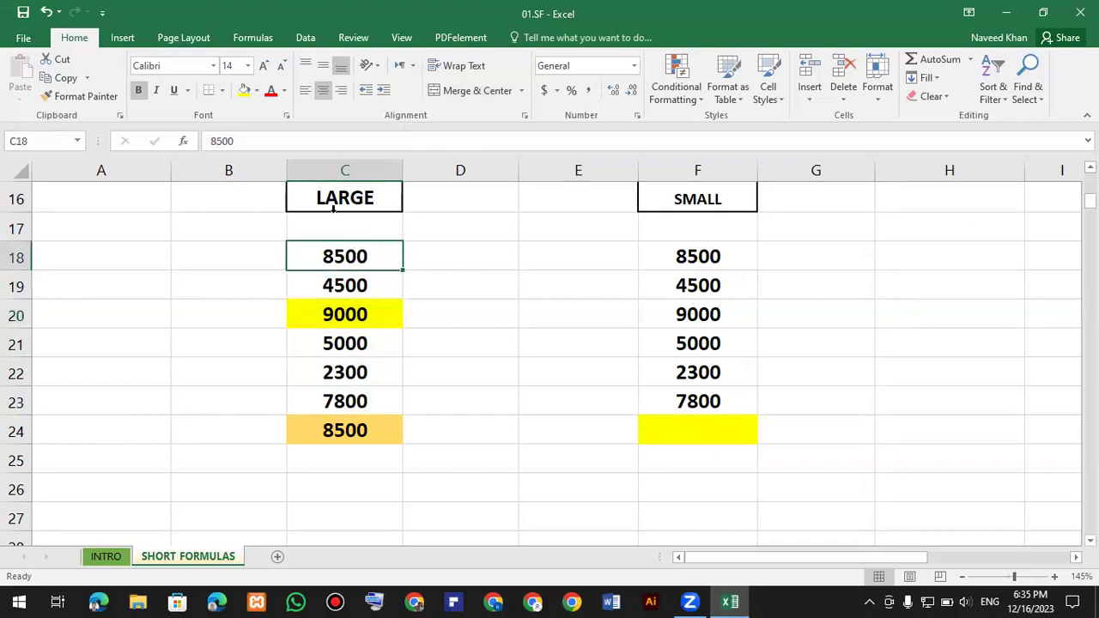
click(246, 96)
Change the k argument of the LARGE formula in C24 to 3 and compare the result with the list above
double_click(352, 432)
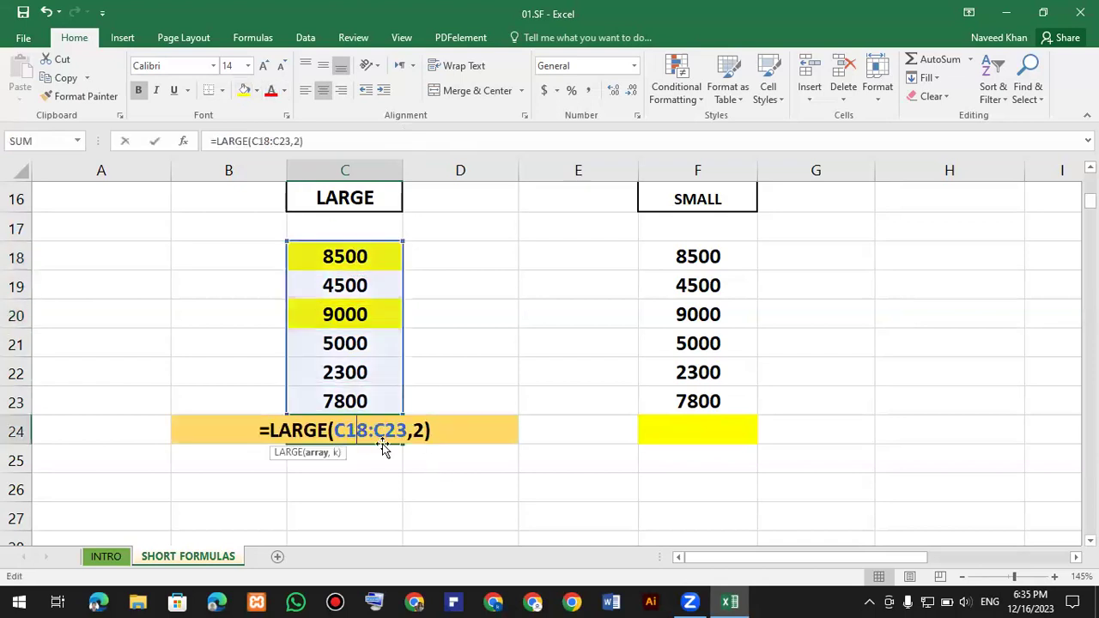
key(Left)
key(BackSpace)
text(3)
key(Return)
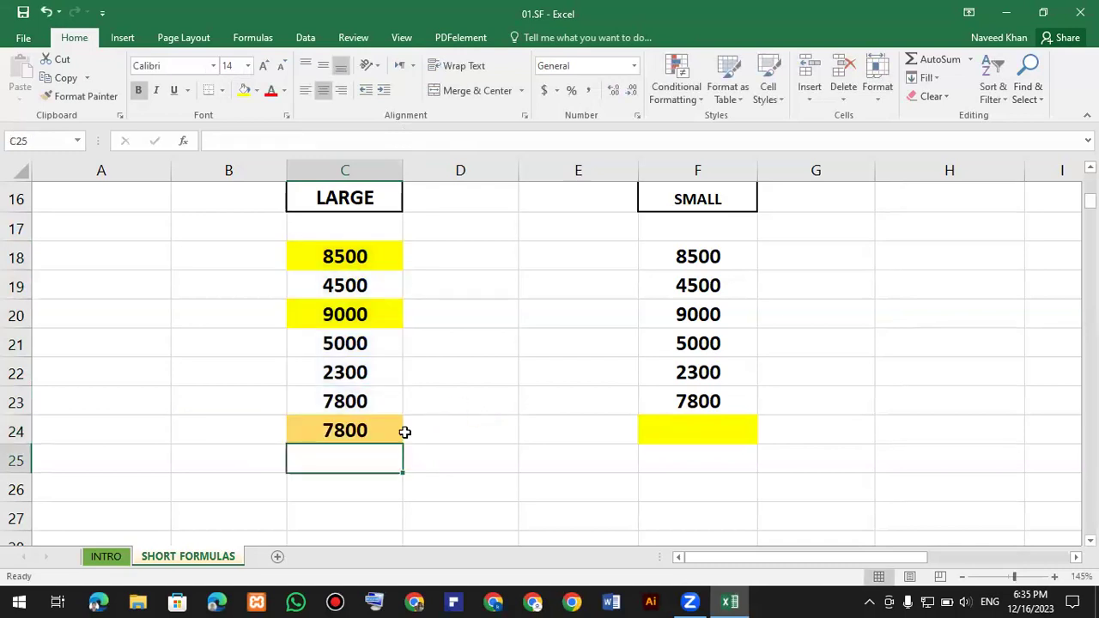
click(356, 400)
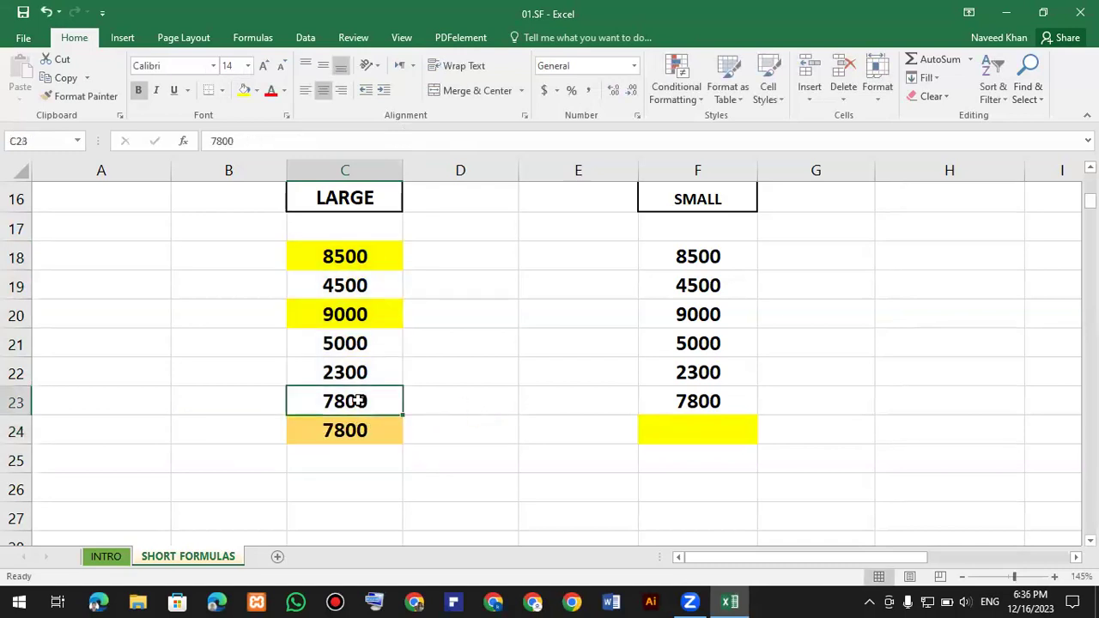
drag(265, 252, 386, 396)
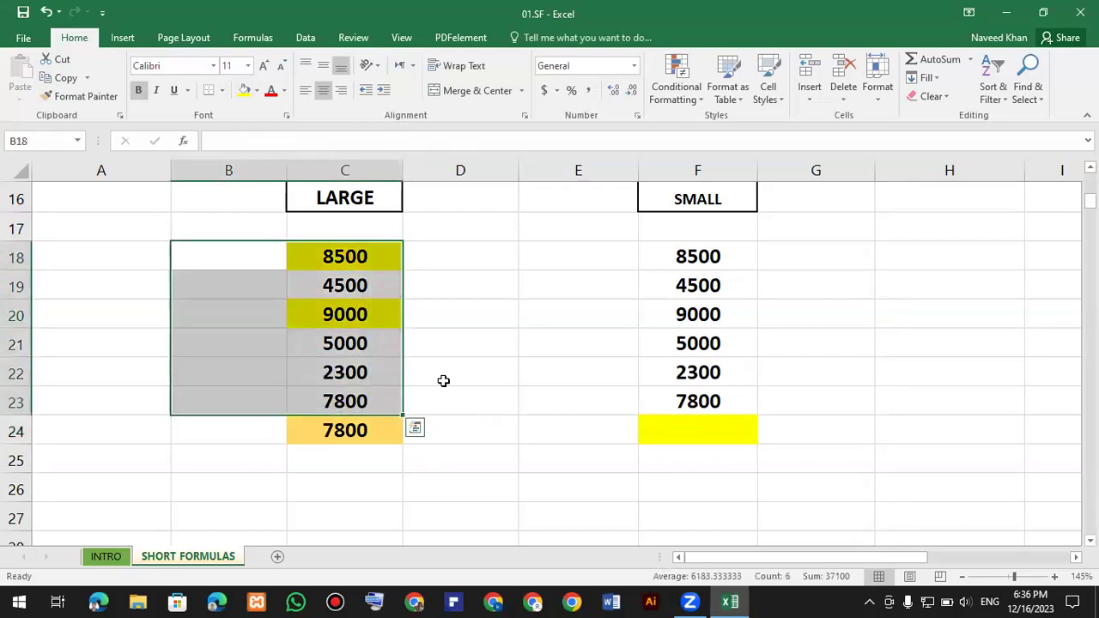
click(442, 379)
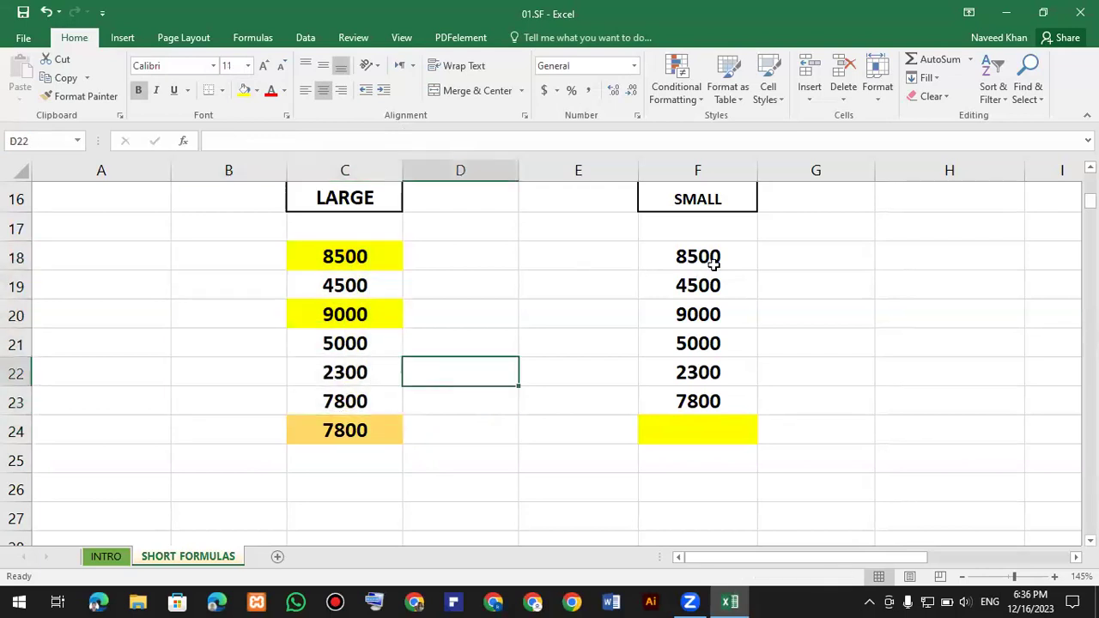
Copy the formatting of the LARGE heading in C16 onto the SMALL heading in F16 with Format Painter
click(343, 204)
click(86, 97)
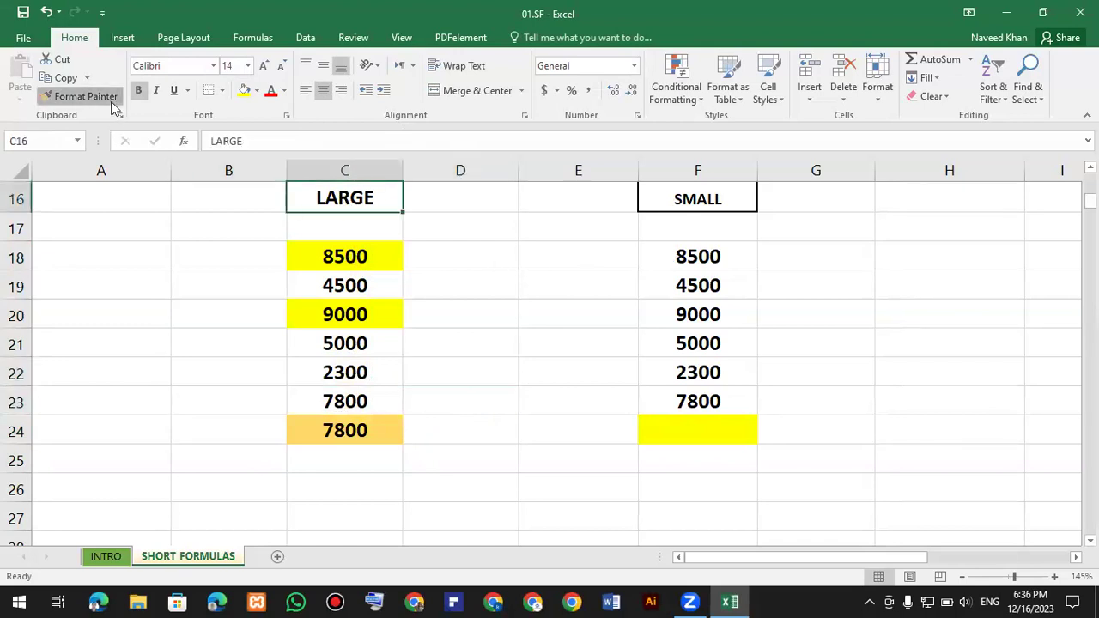
click(697, 199)
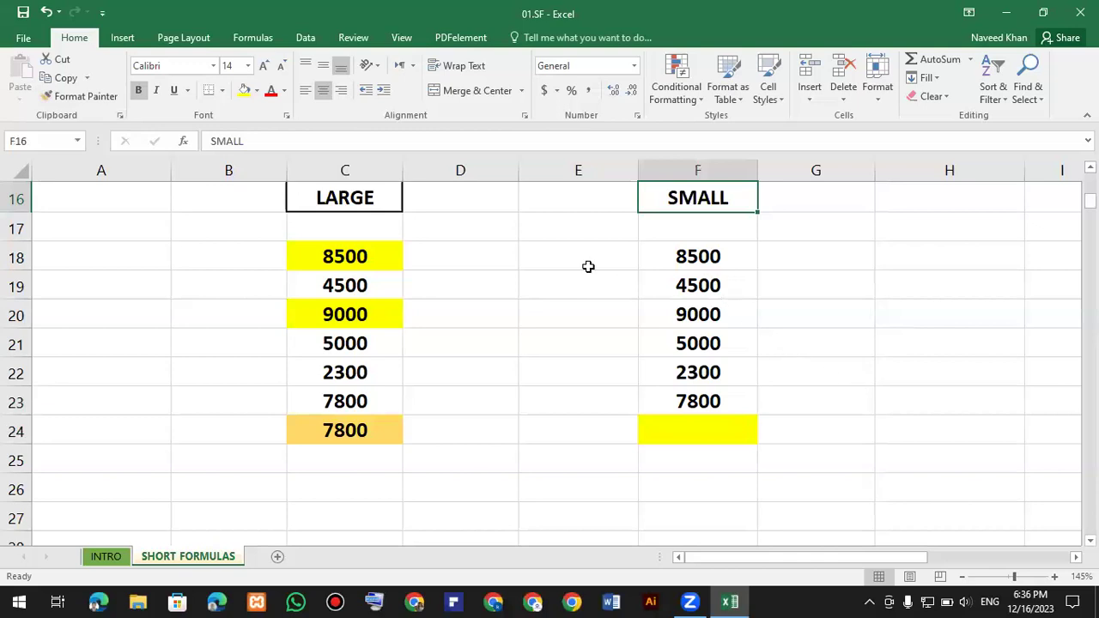
click(810, 396)
Remove the fill colour from cells C18:C20 in the LARGE list
drag(344, 255, 345, 315)
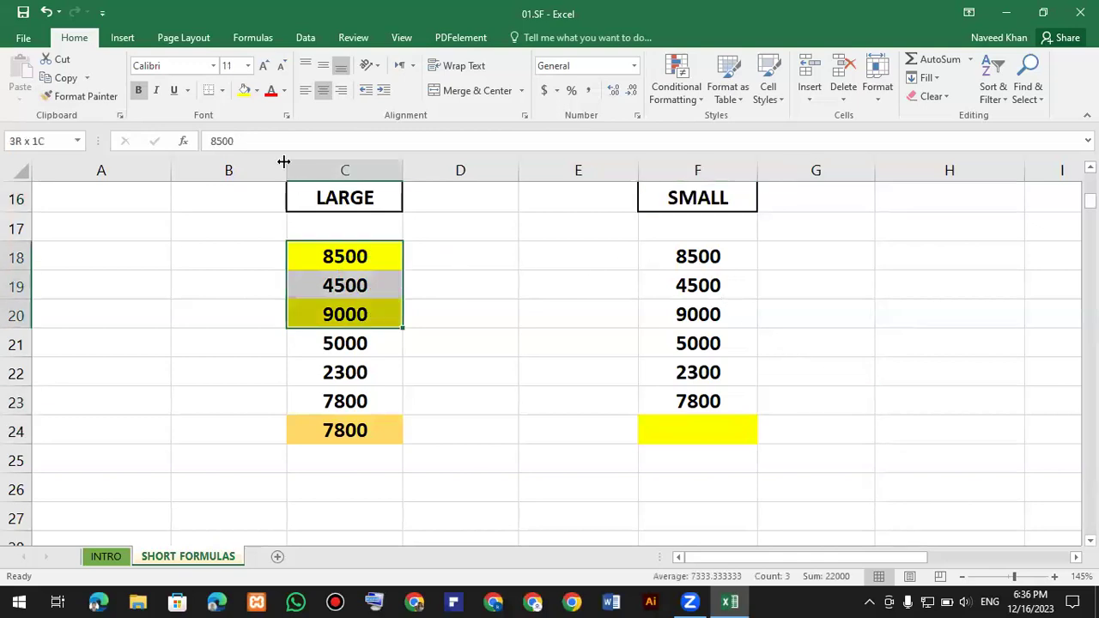
click(256, 91)
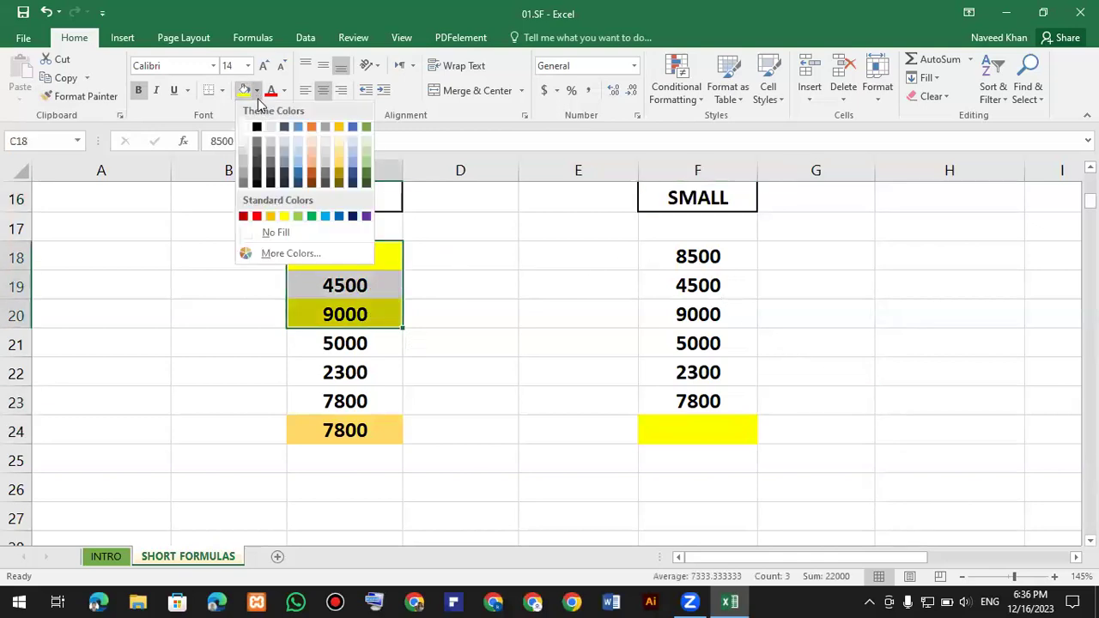
click(311, 233)
click(460, 314)
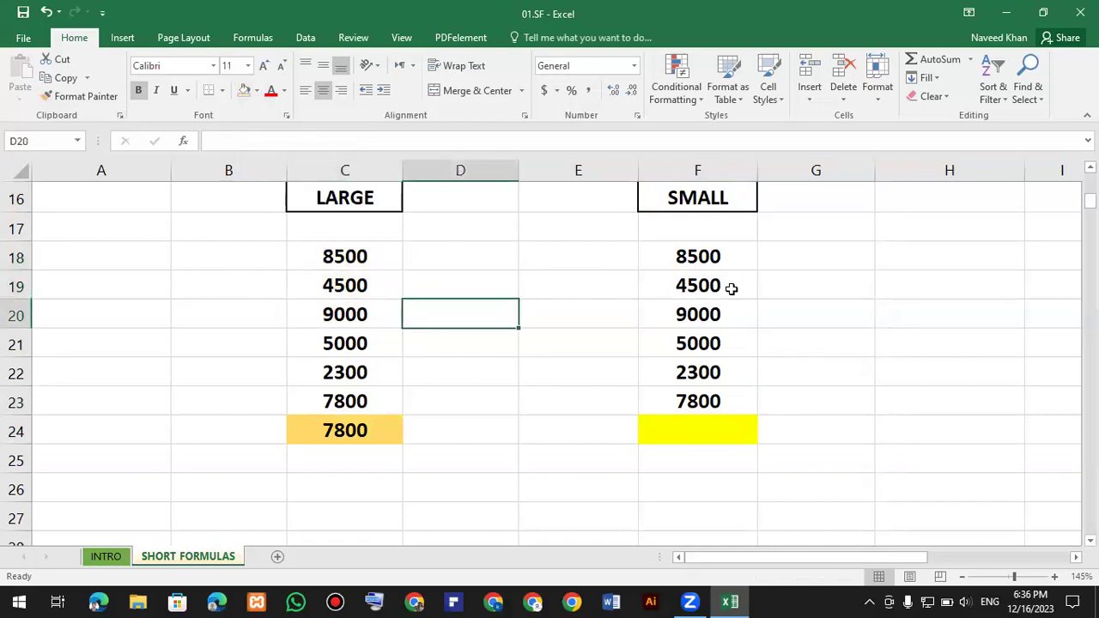
Delete the empty row 17 between the LARGE and SMALL headings and their number lists
click(713, 426)
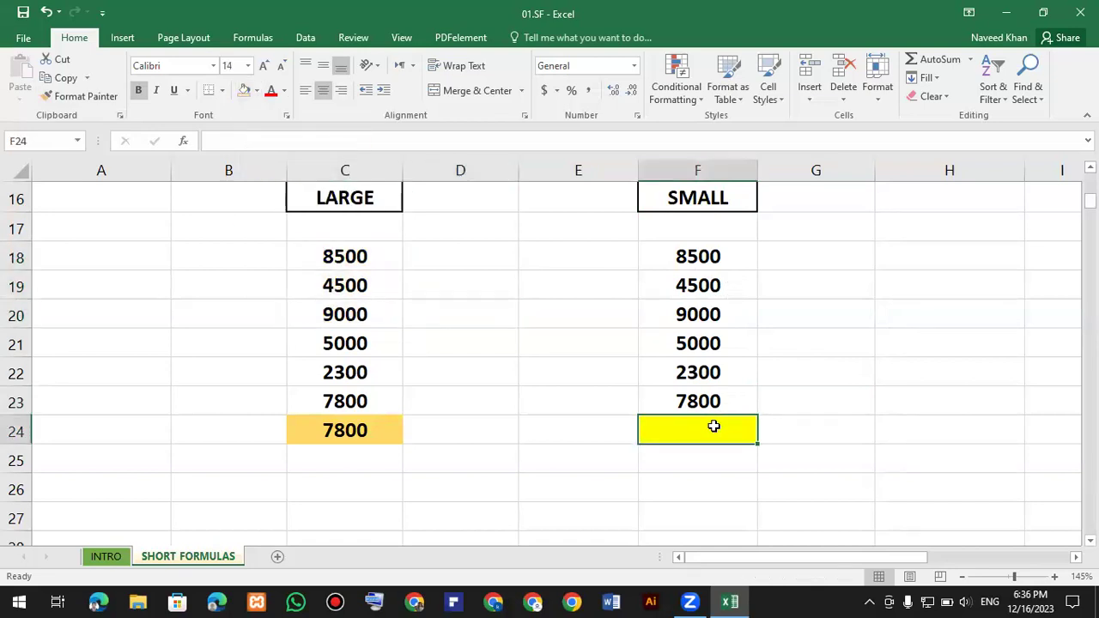
scroll(713, 426, up, 2)
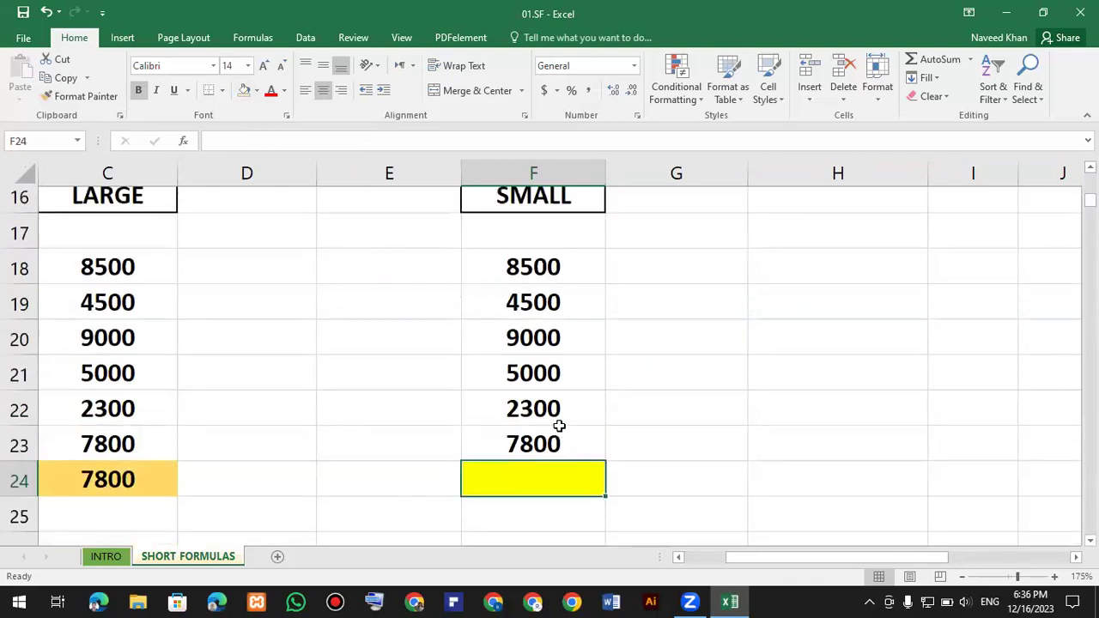
scroll(559, 426, down, 1)
click(680, 556)
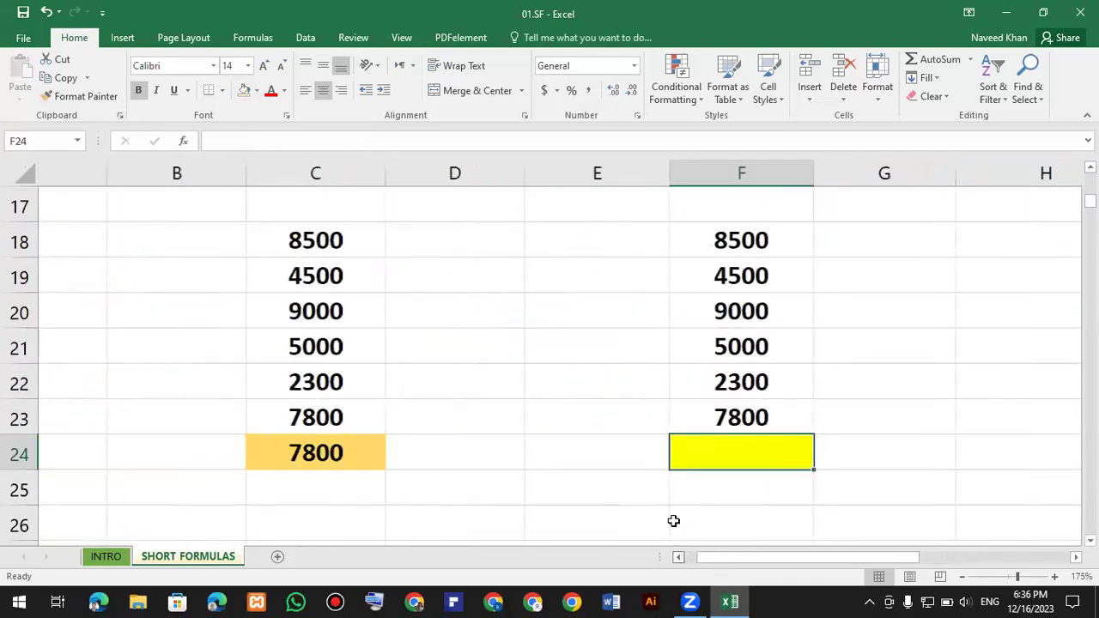
scroll(674, 520, up, 1)
scroll(674, 520, down, 1)
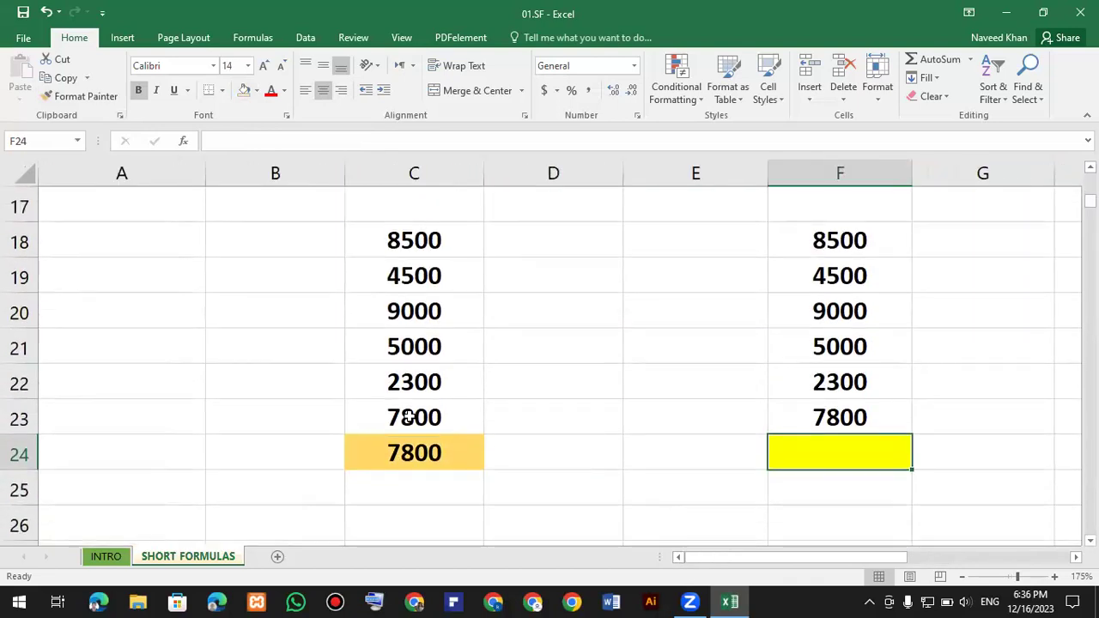
right_click(22, 206)
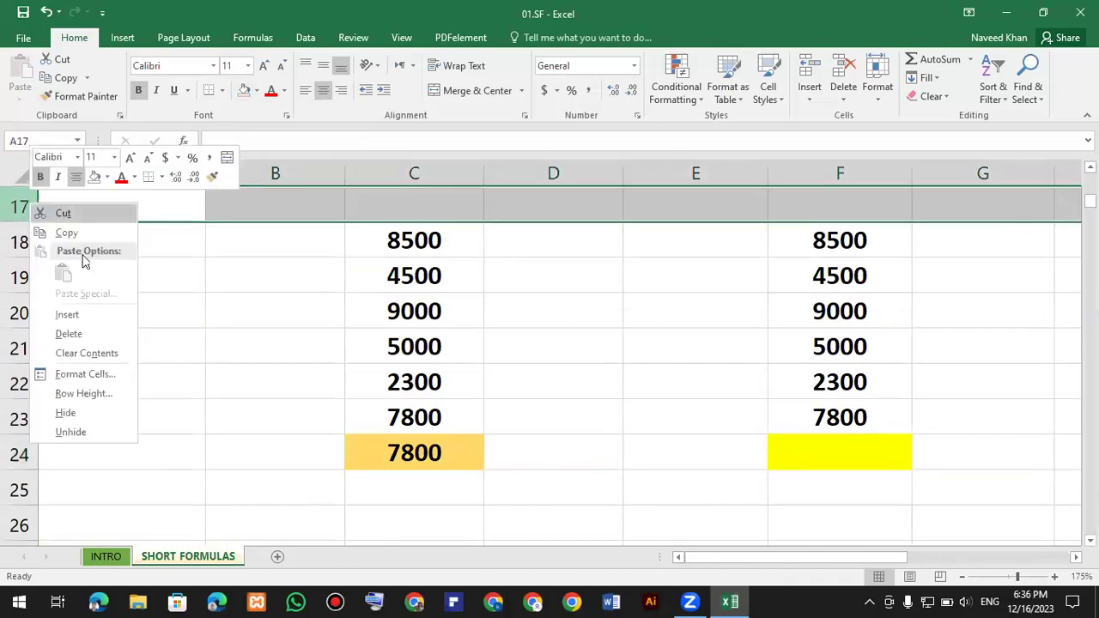
key(d)
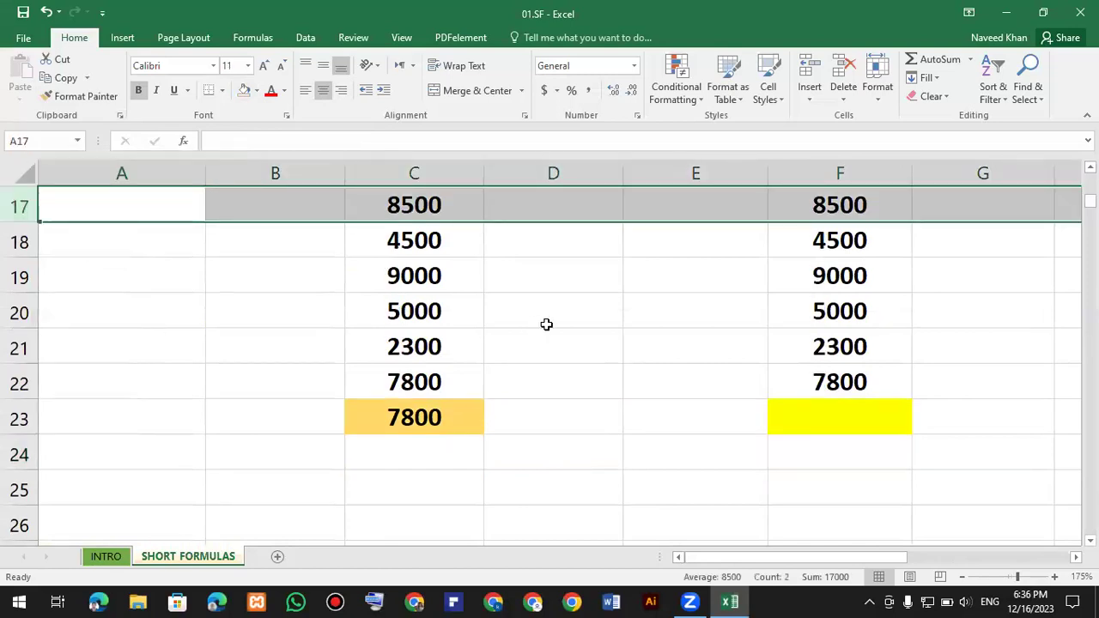
scroll(689, 475, up, 3)
Enter =SMALL(F17:F22,2) in F23 to find the second smallest value of the SMALL list
click(840, 524)
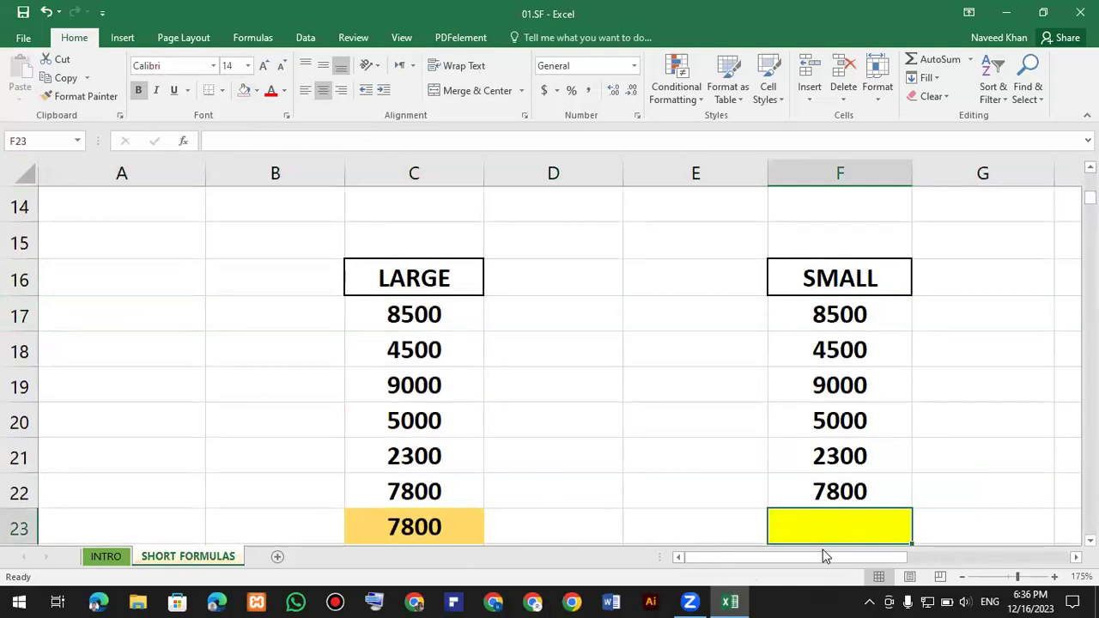
scroll(830, 536, down, 1)
text(=)
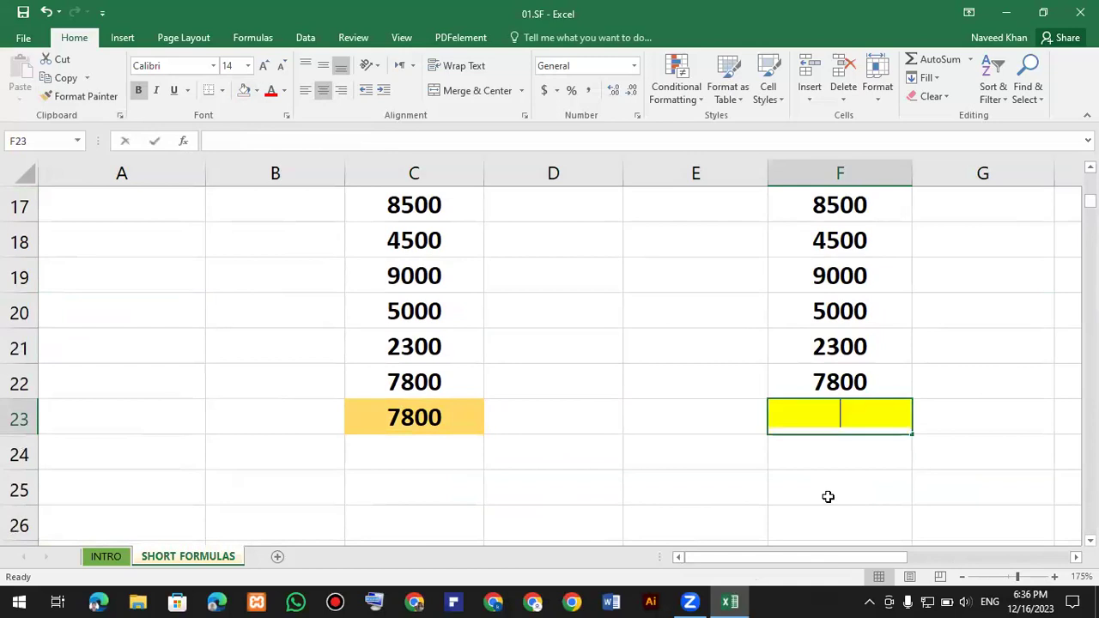
text(smal;)
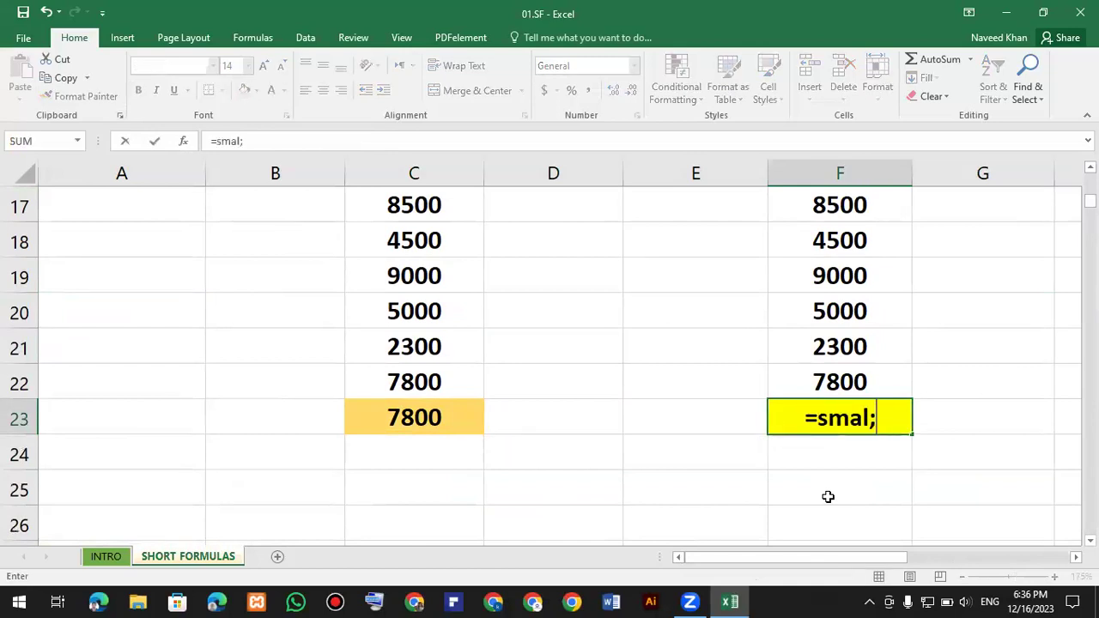
key(BackSpace)
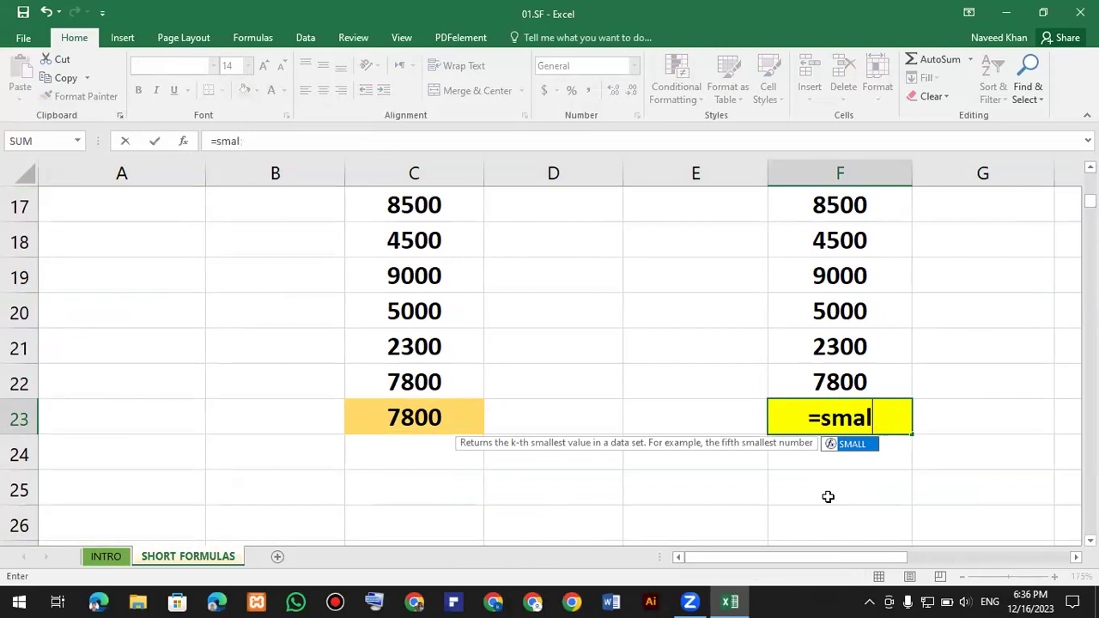
key(Escape)
text(l)
key(Tab)
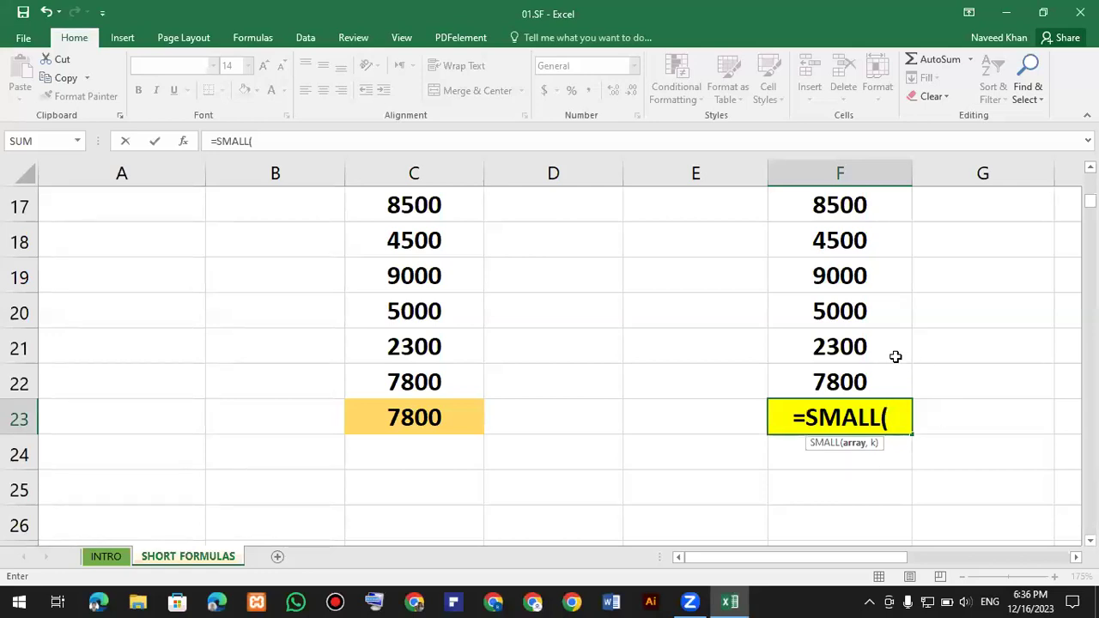
drag(846, 206, 851, 375)
text(,)
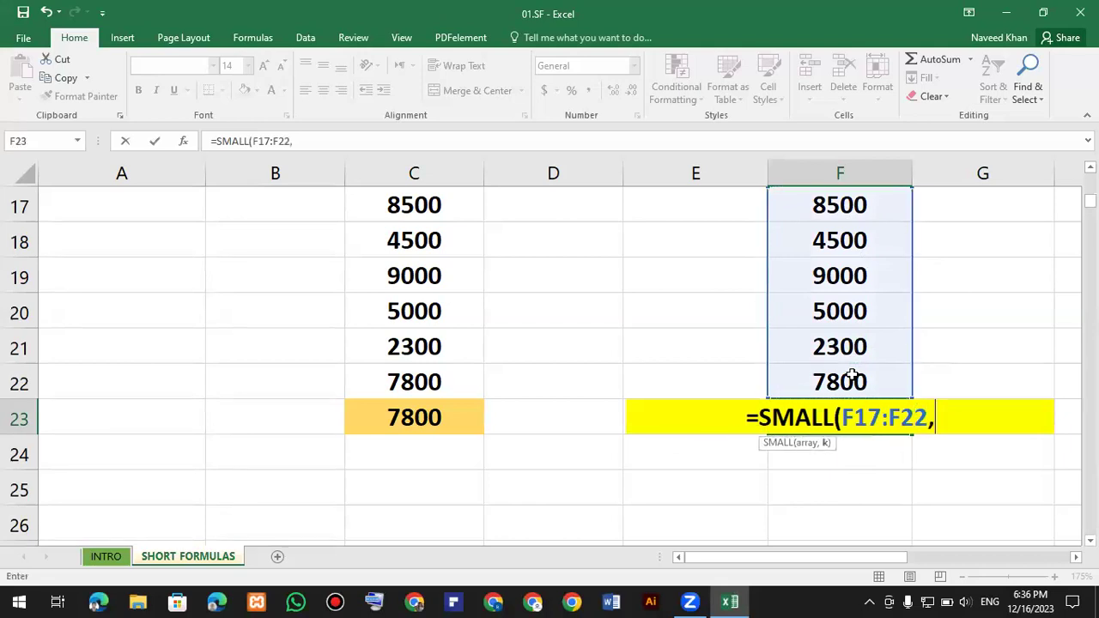
text(2))
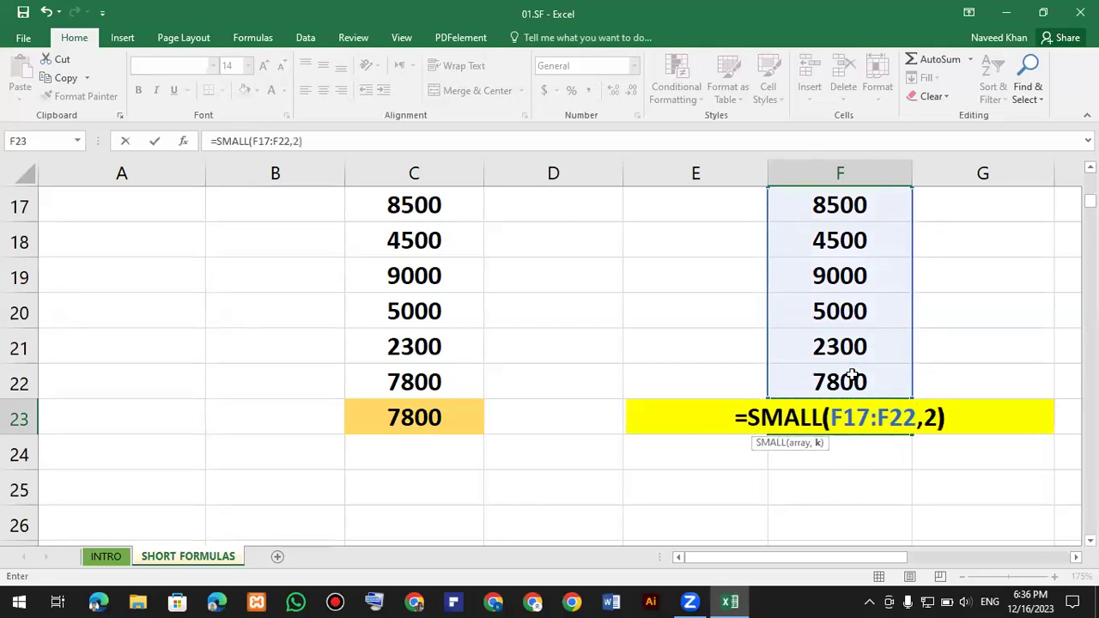
key(Return)
Compare the SMALL result in F23 with the two lowest values in the list F17:F22
click(847, 419)
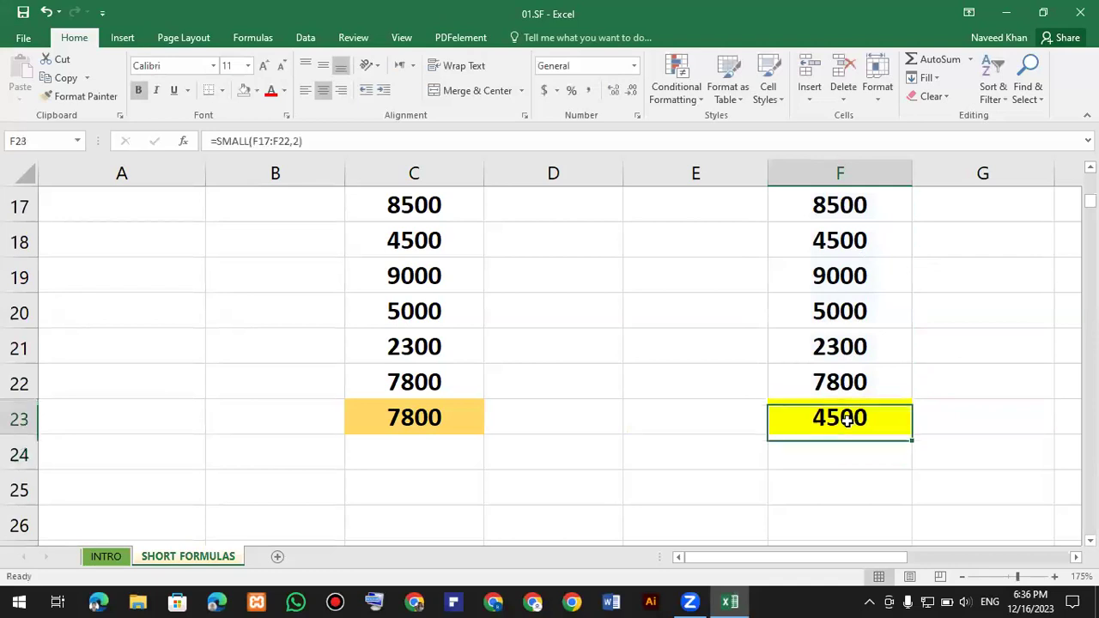
drag(856, 208, 869, 371)
click(846, 347)
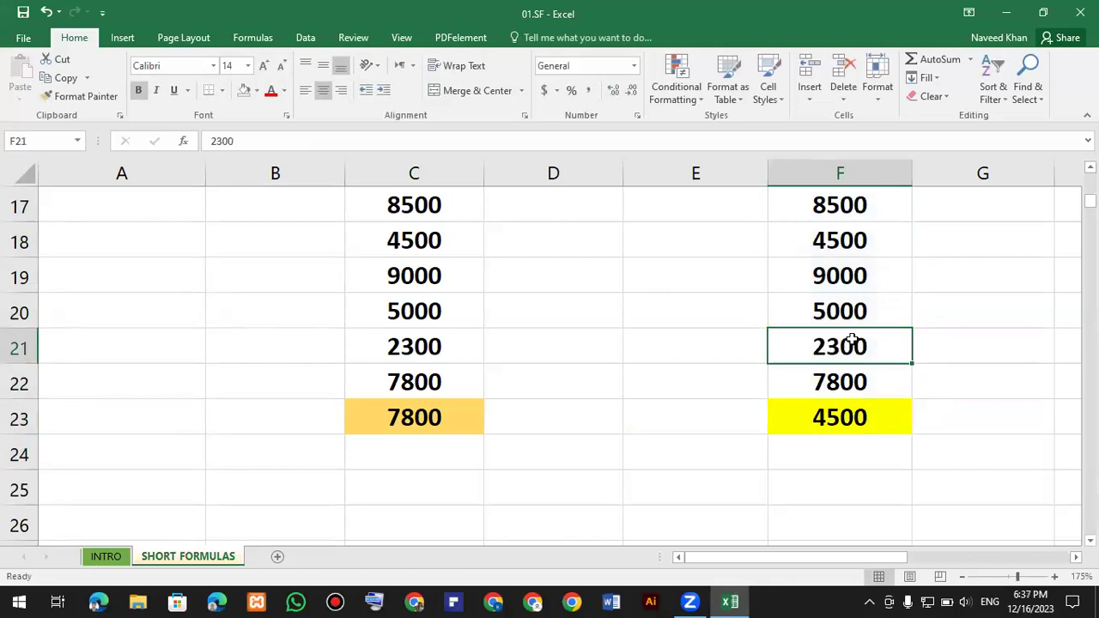
click(840, 262)
click(841, 243)
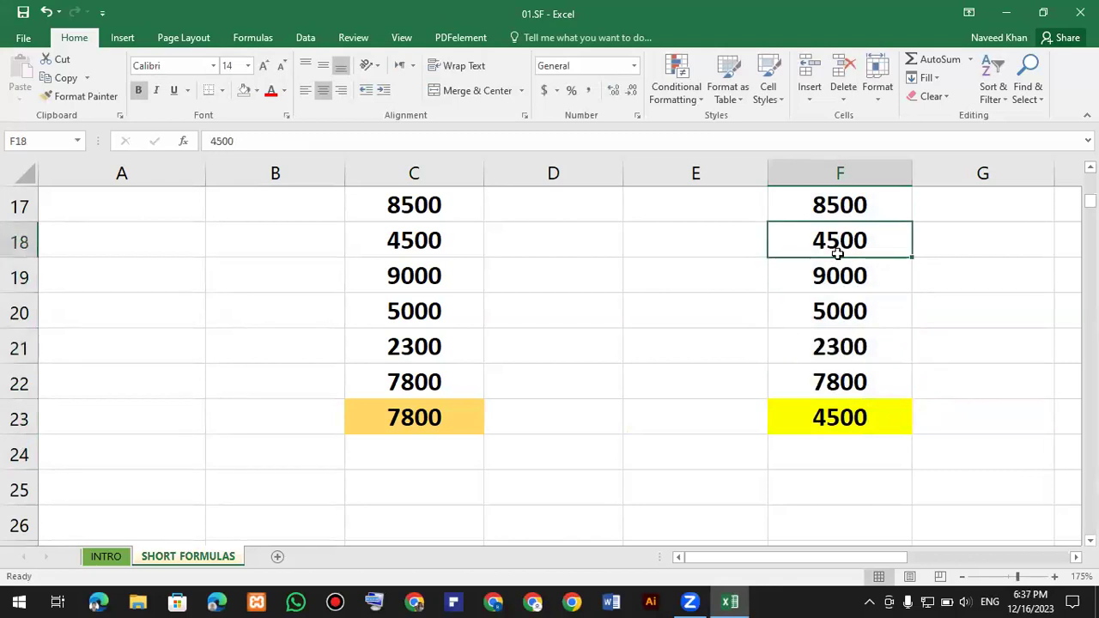
Change the k argument of the SMALL formula in F23 to 3 and compare the result with the three lowest list values
click(880, 421)
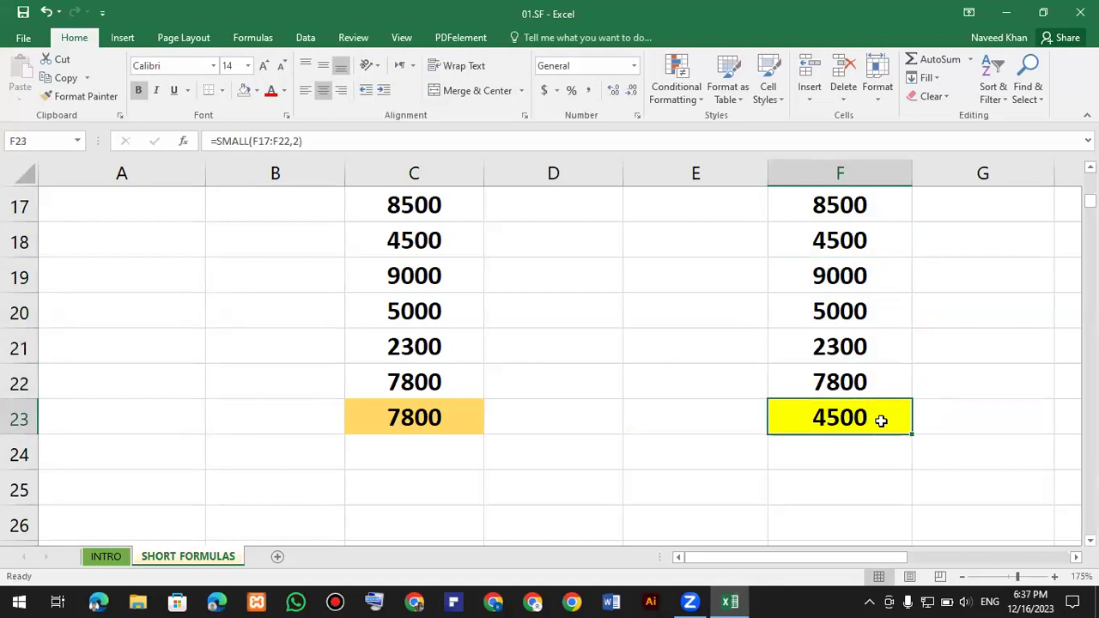
double_click(880, 421)
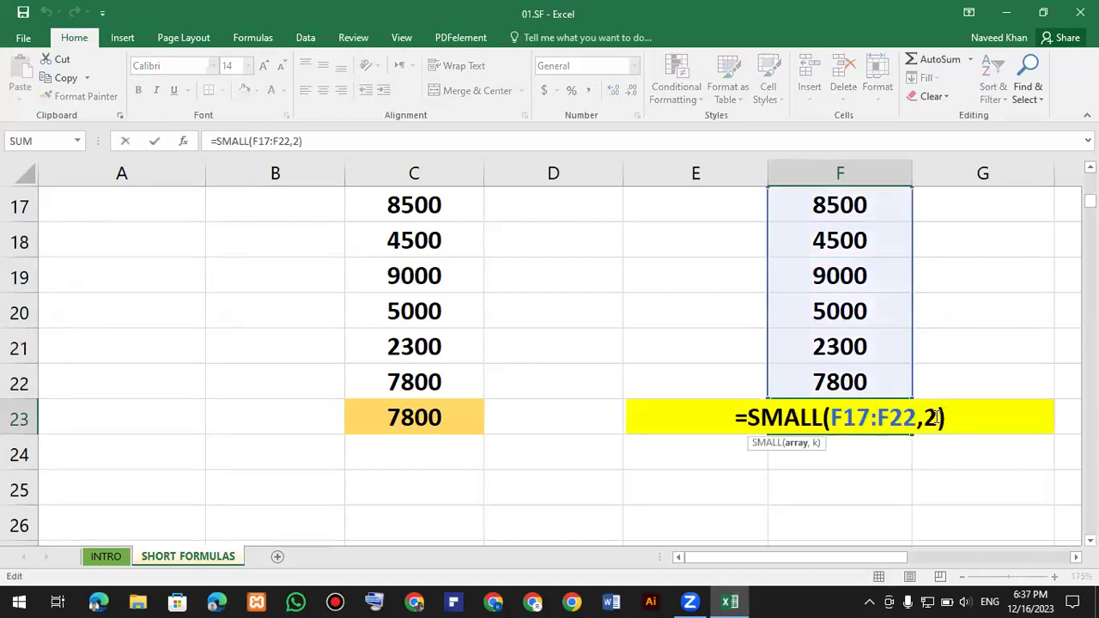
key(BackSpace)
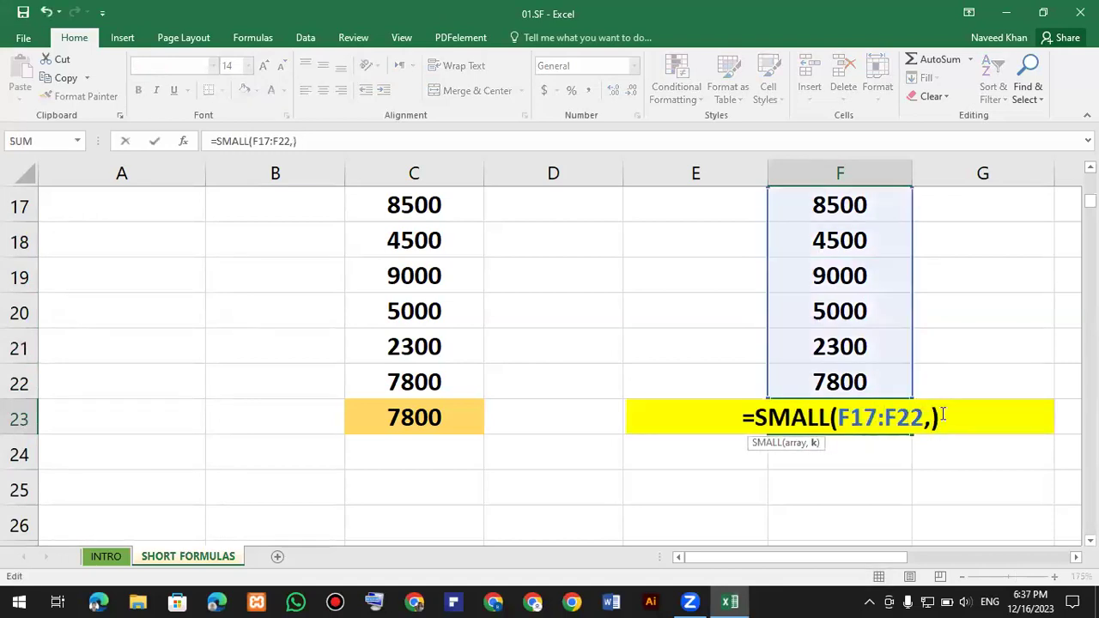
text(3)
key(Return)
click(831, 424)
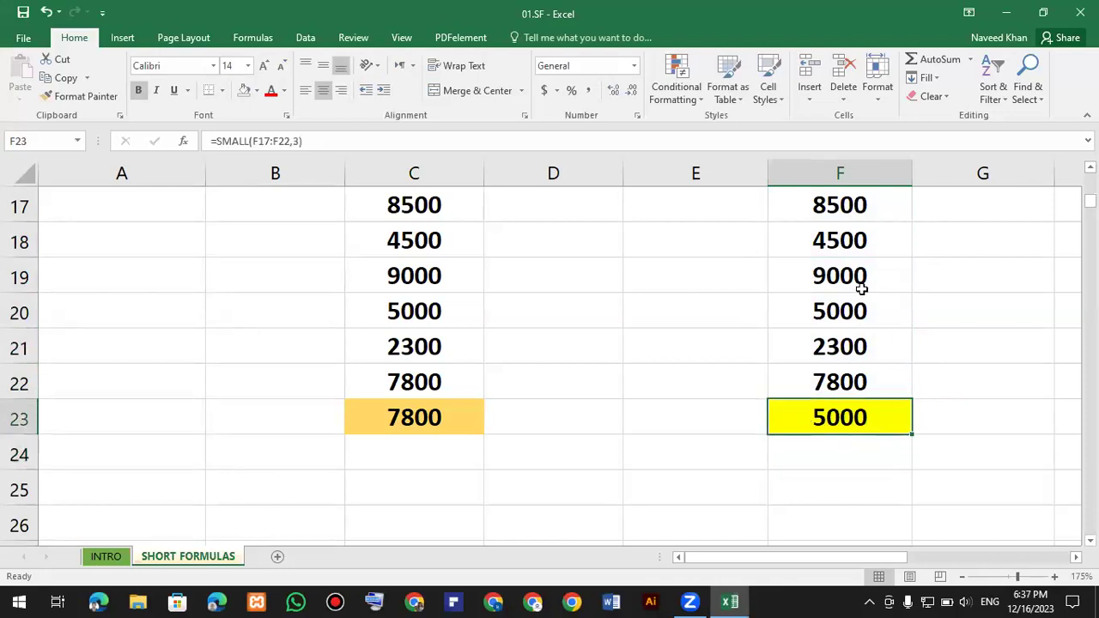
click(864, 351)
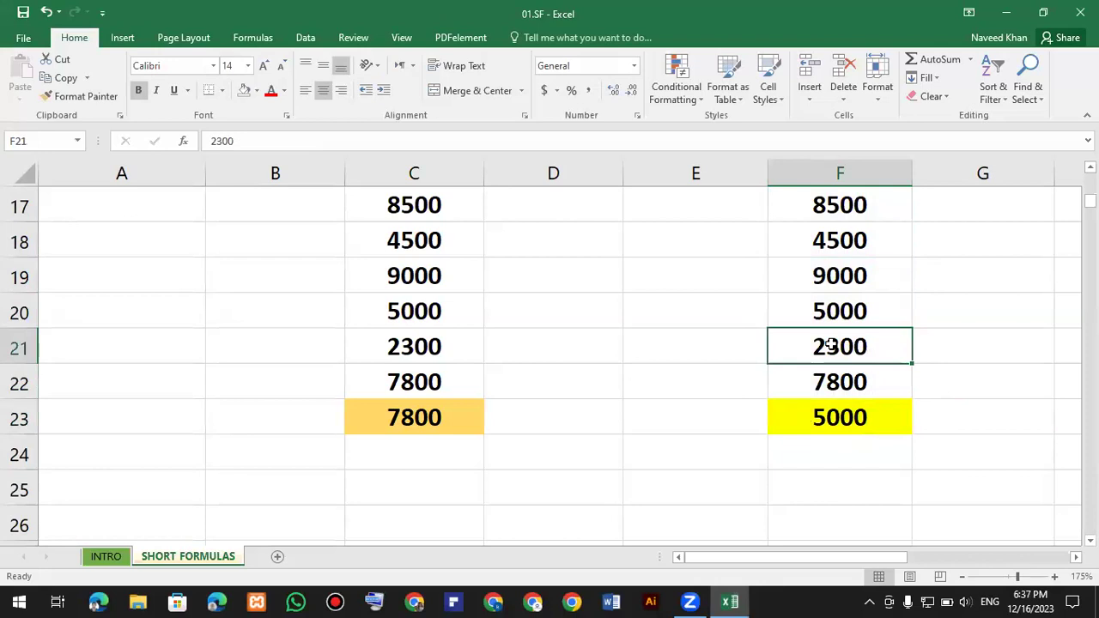
click(864, 239)
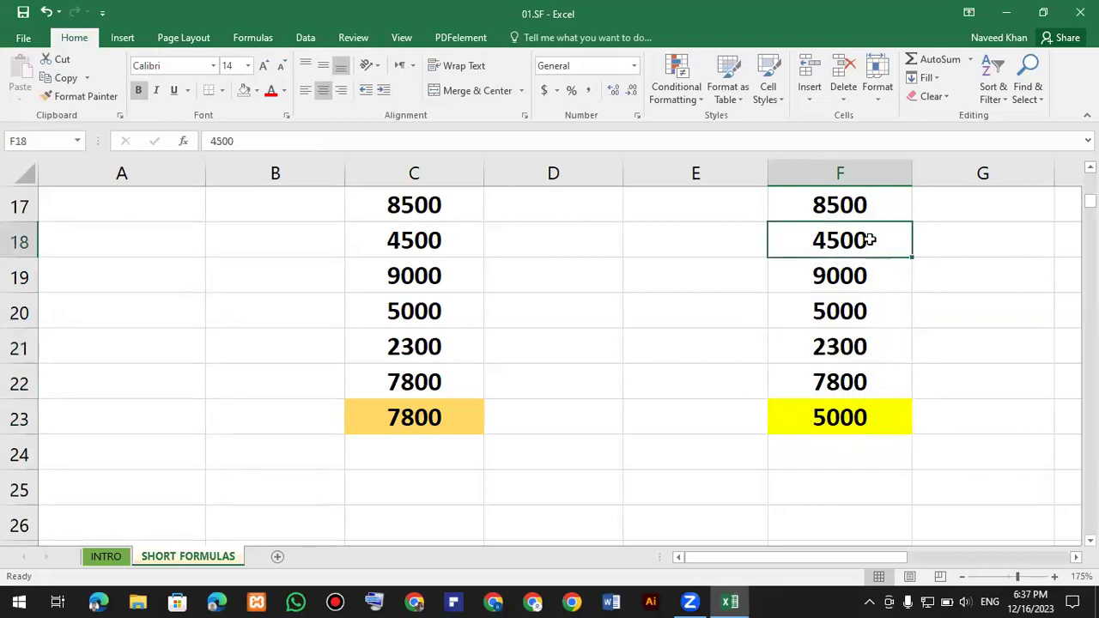
click(848, 311)
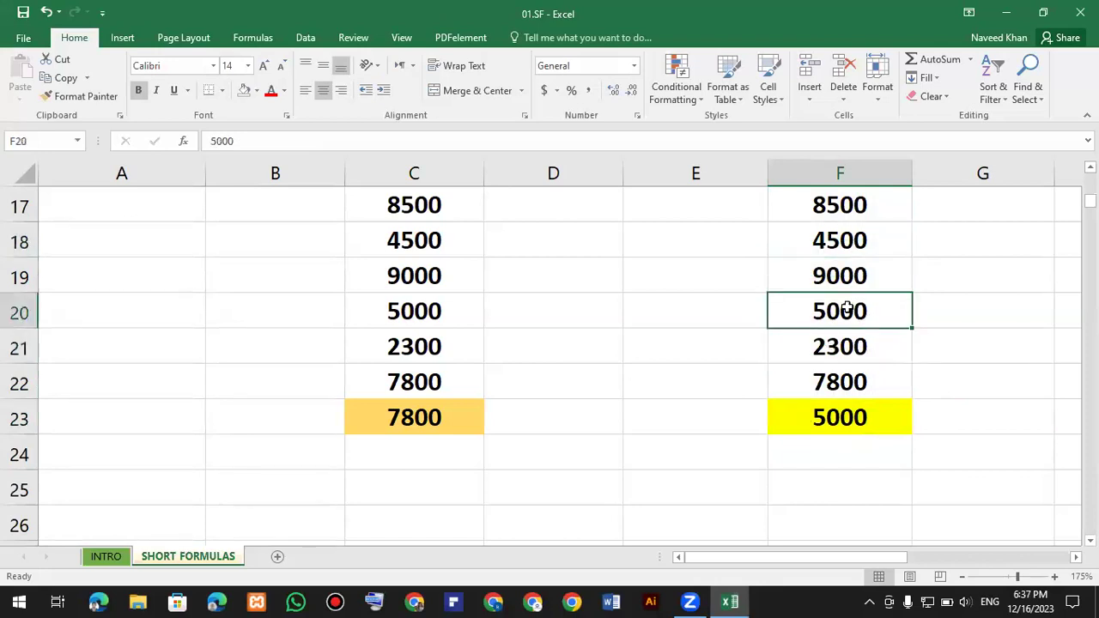
Reduce the heights of rows 45 and 44 in the COUNT FUNCTIONS table so more of the table fits on screen
click(541, 73)
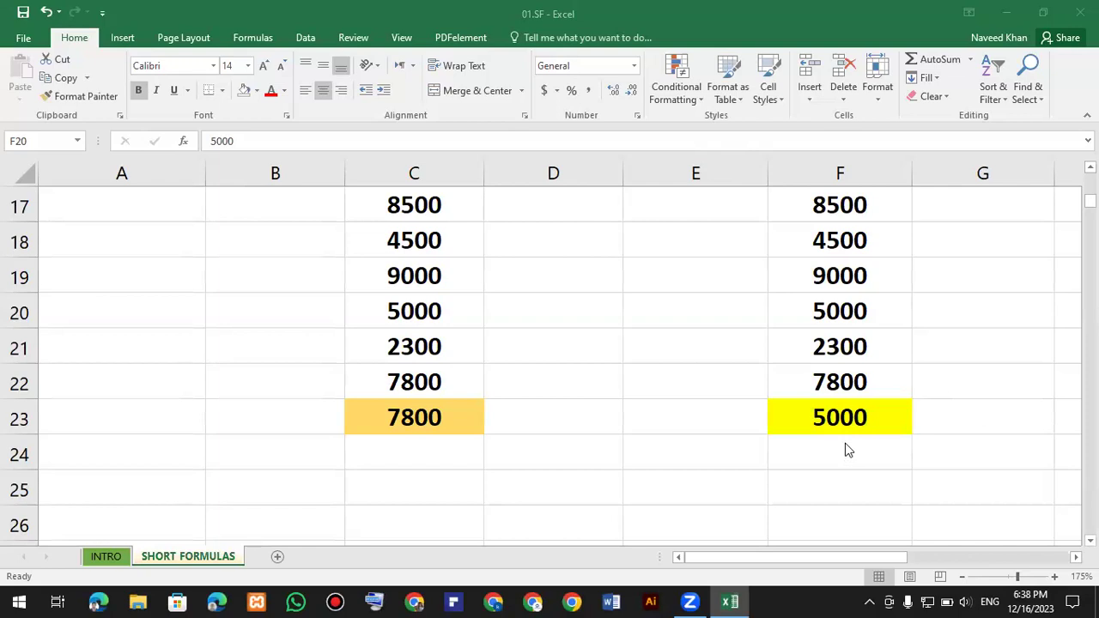
scroll(636, 416, down, 2)
scroll(636, 416, down, 6)
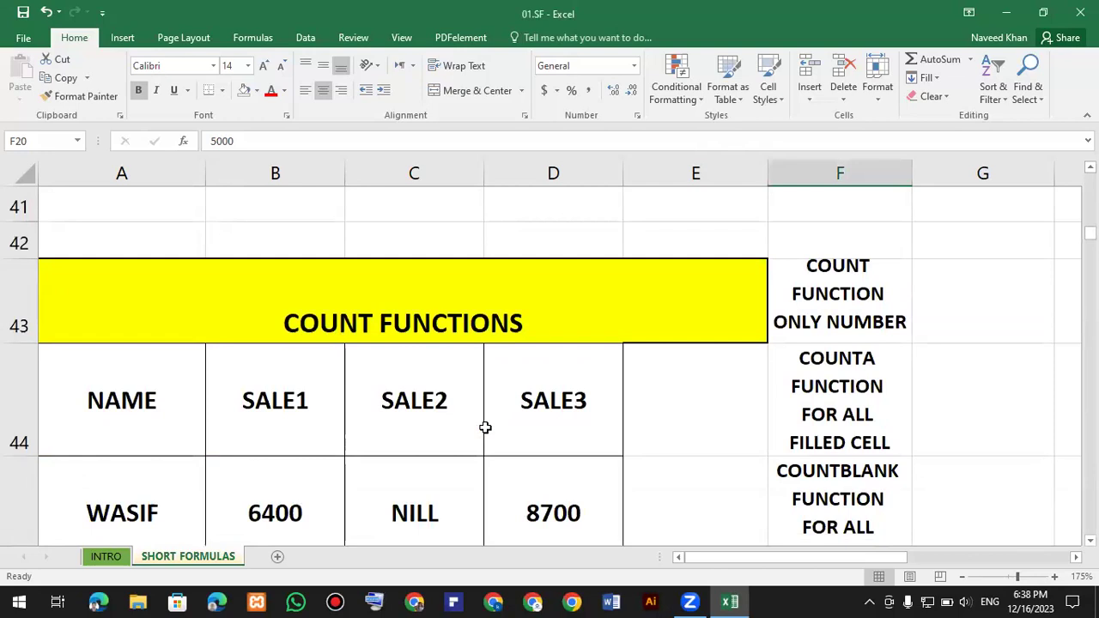
scroll(485, 427, down, 1)
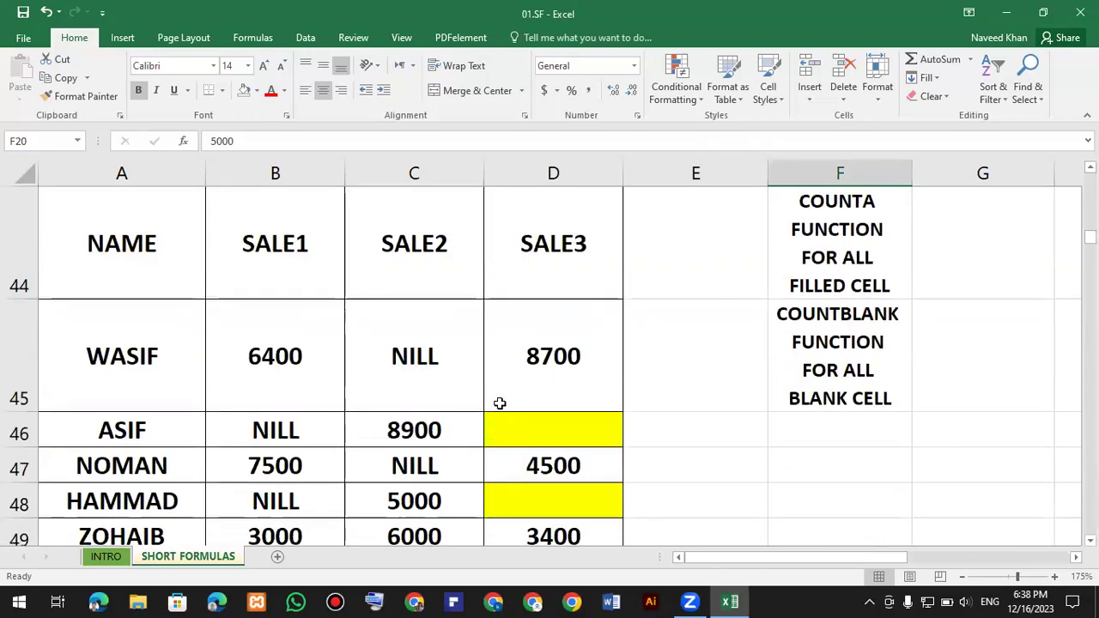
scroll(499, 403, down, 1)
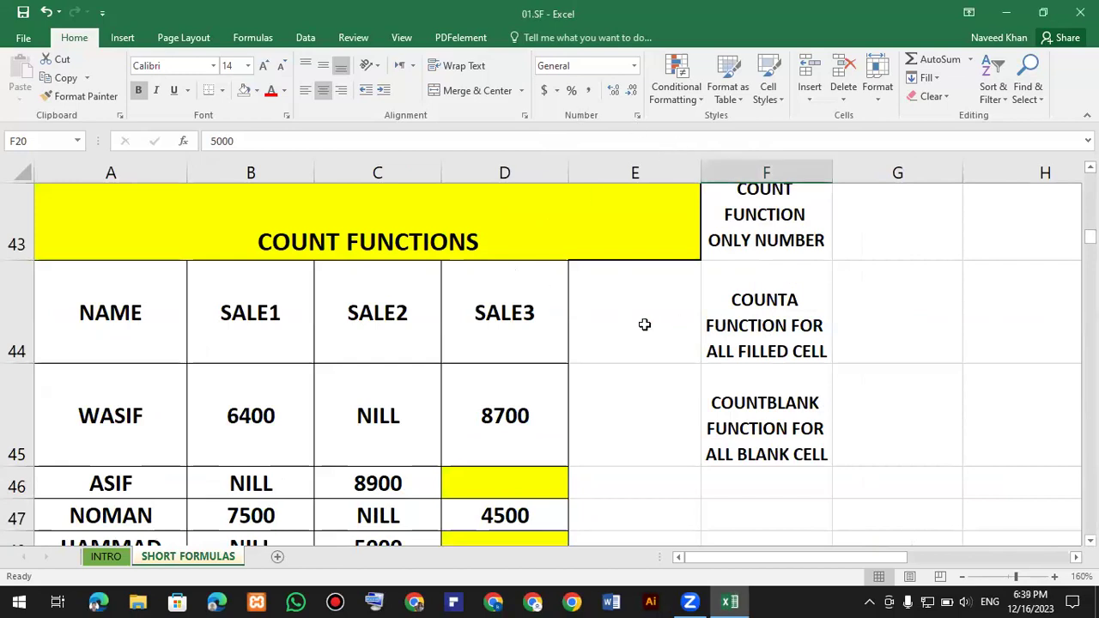
scroll(642, 324, down, 1)
scroll(628, 324, down, 1)
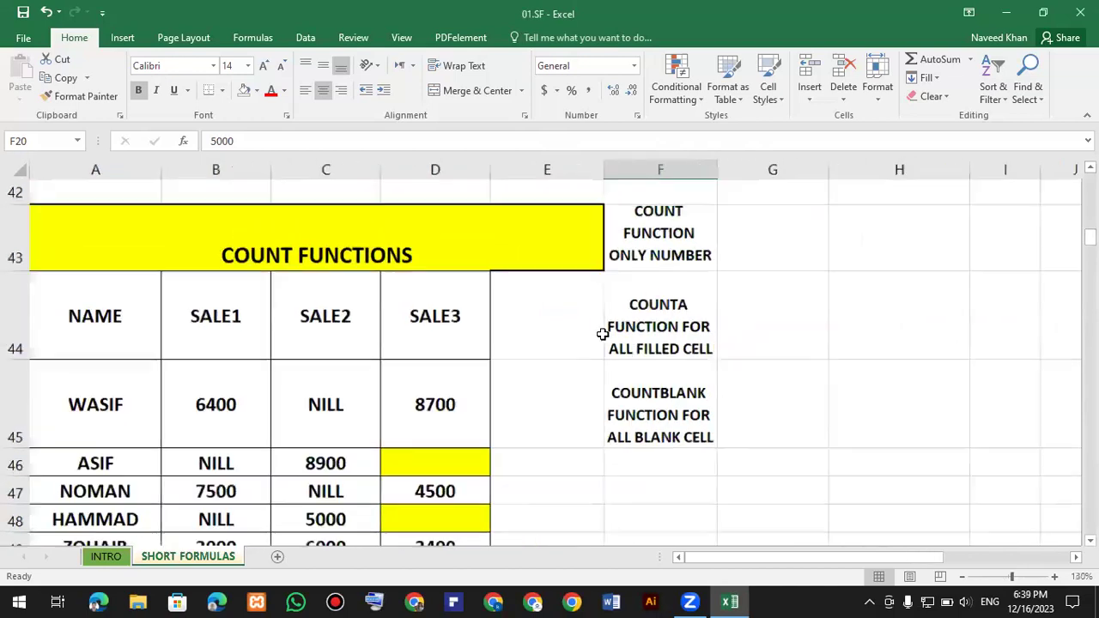
scroll(636, 364, down, 1)
scroll(634, 363, up, 1)
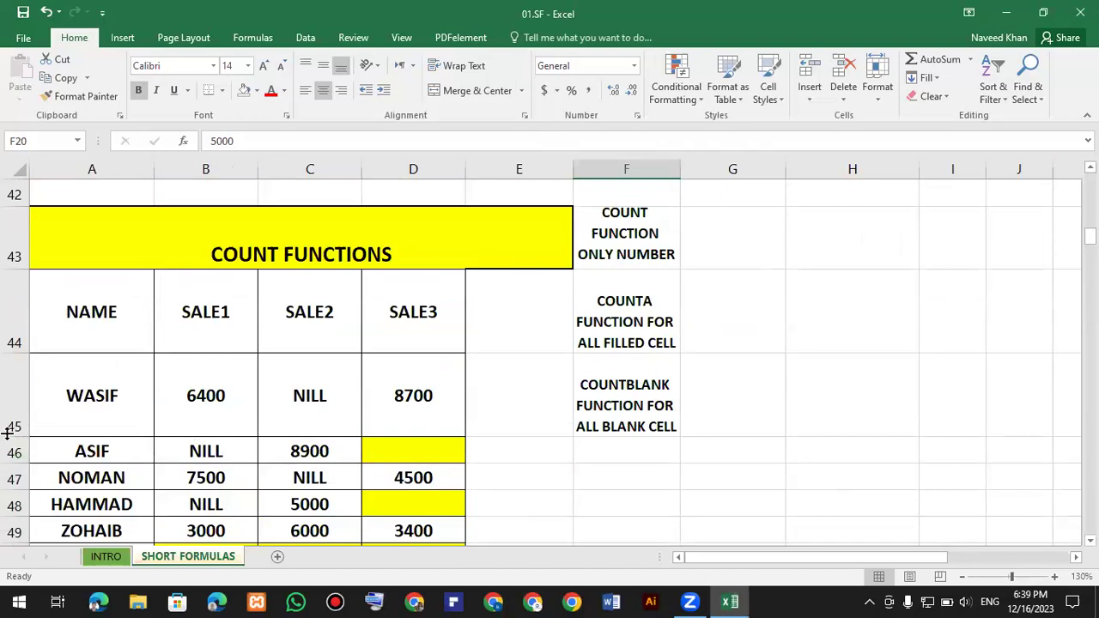
drag(7, 433, 14, 424)
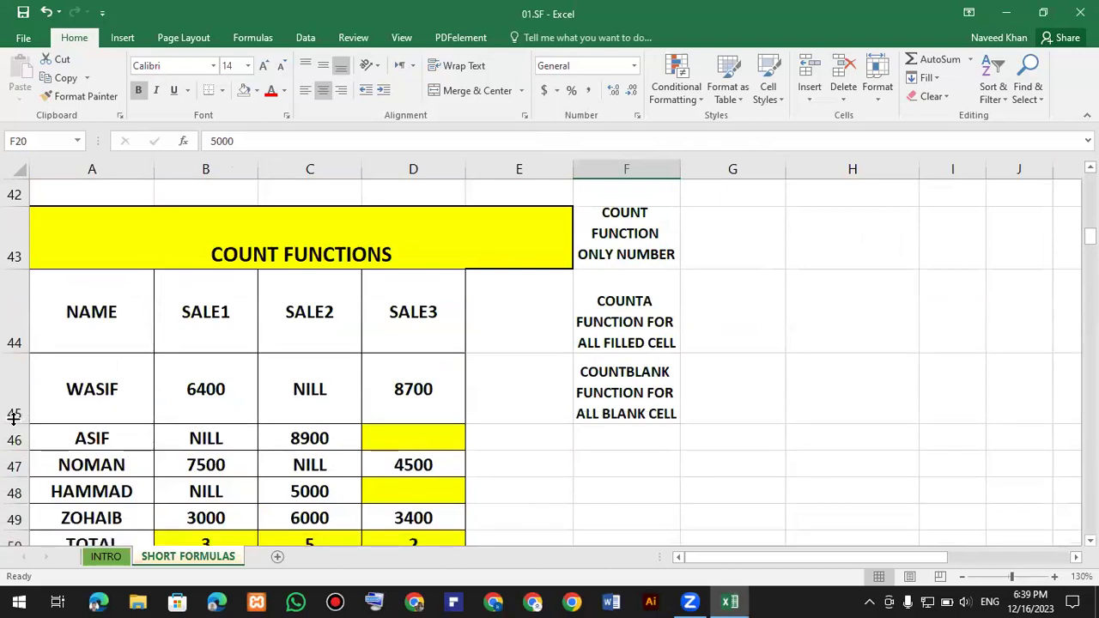
drag(16, 353, 17, 333)
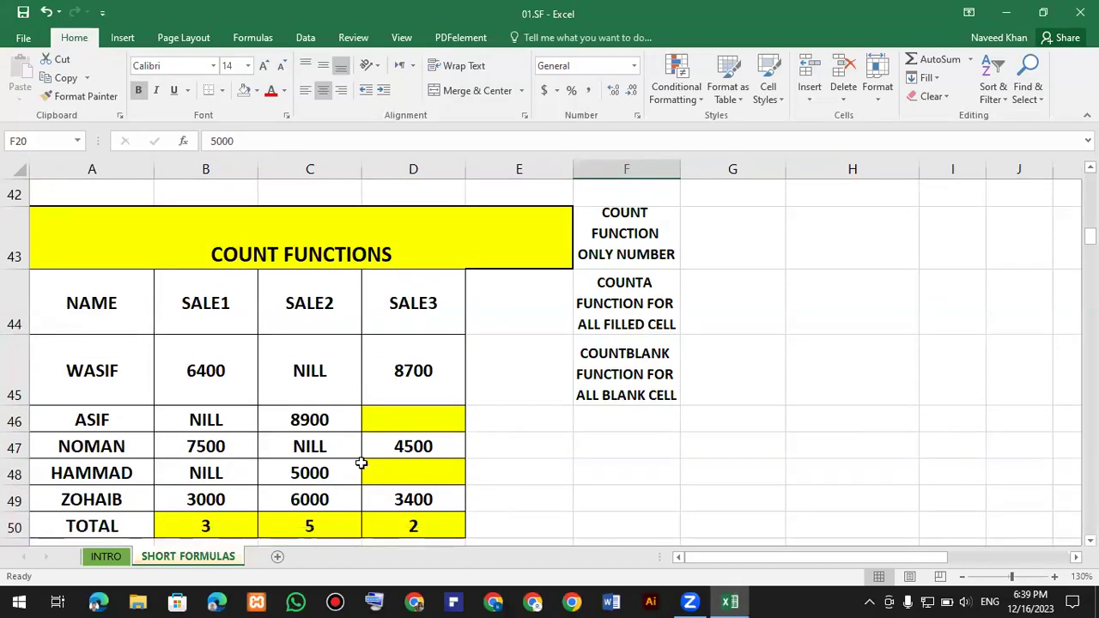
Turn off centre alignment for the COUNT FUNCTION ONLY NUMBER note in F43
scroll(364, 464, down, 1)
scroll(364, 464, up, 1)
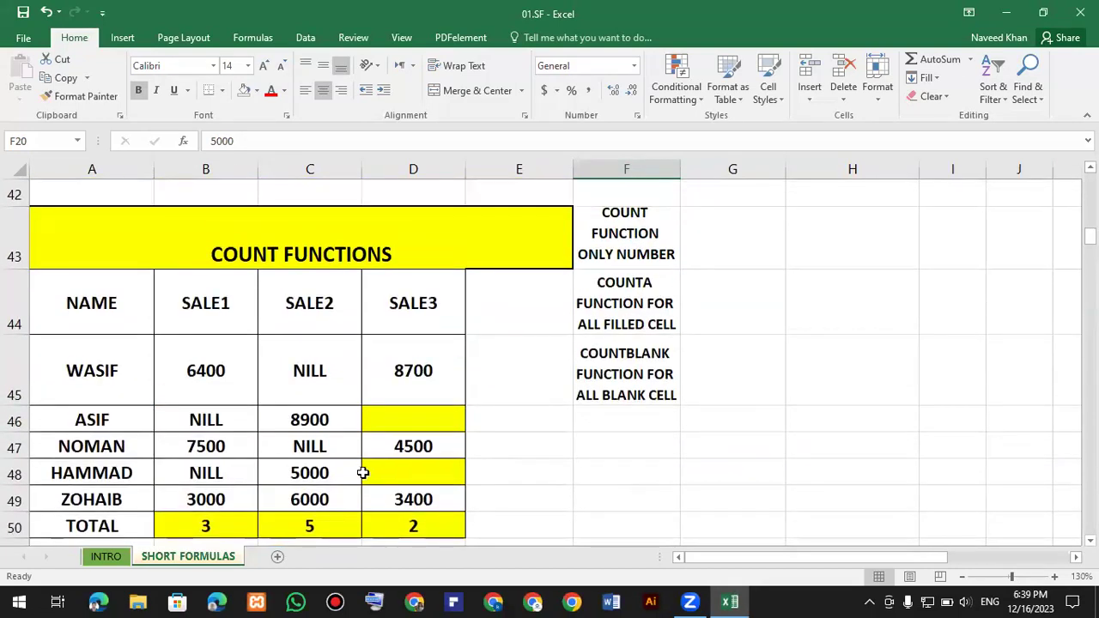
scroll(442, 456, down, 1)
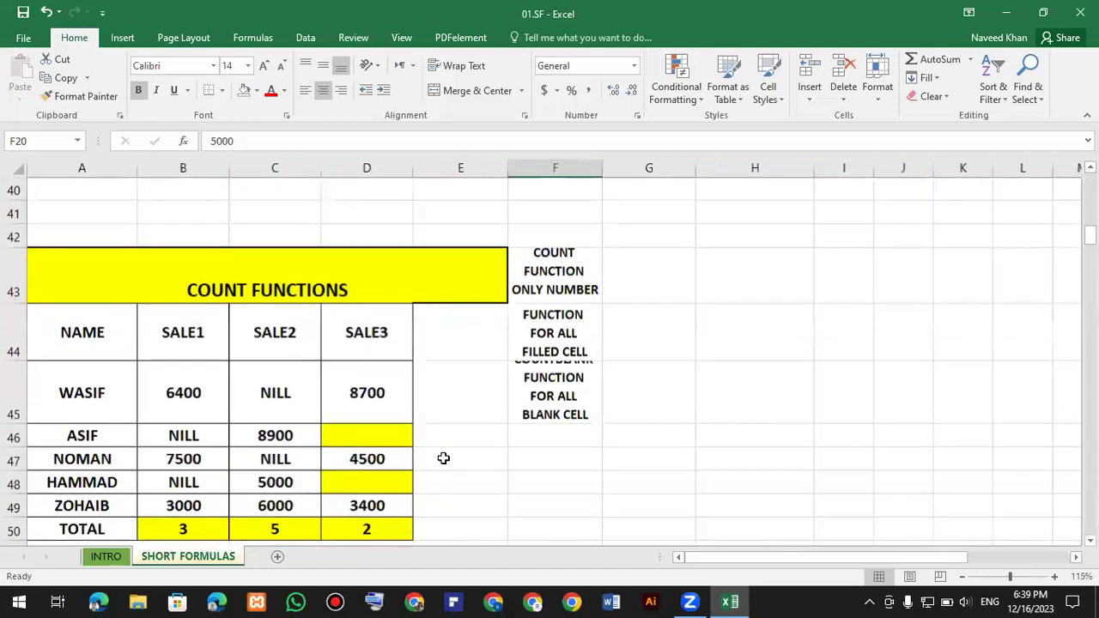
click(573, 203)
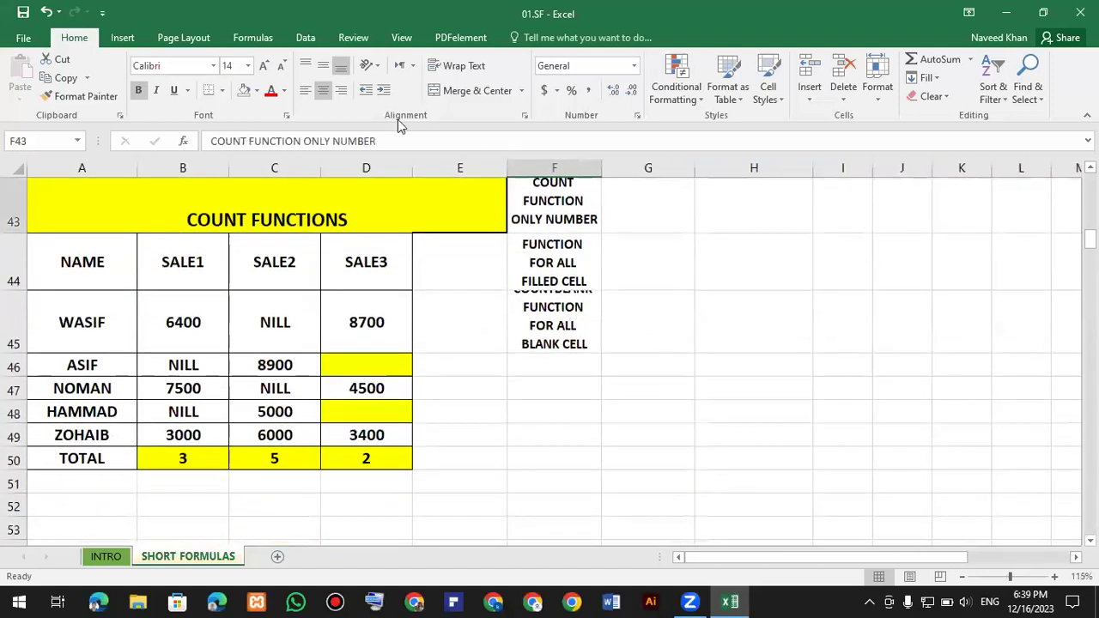
click(322, 90)
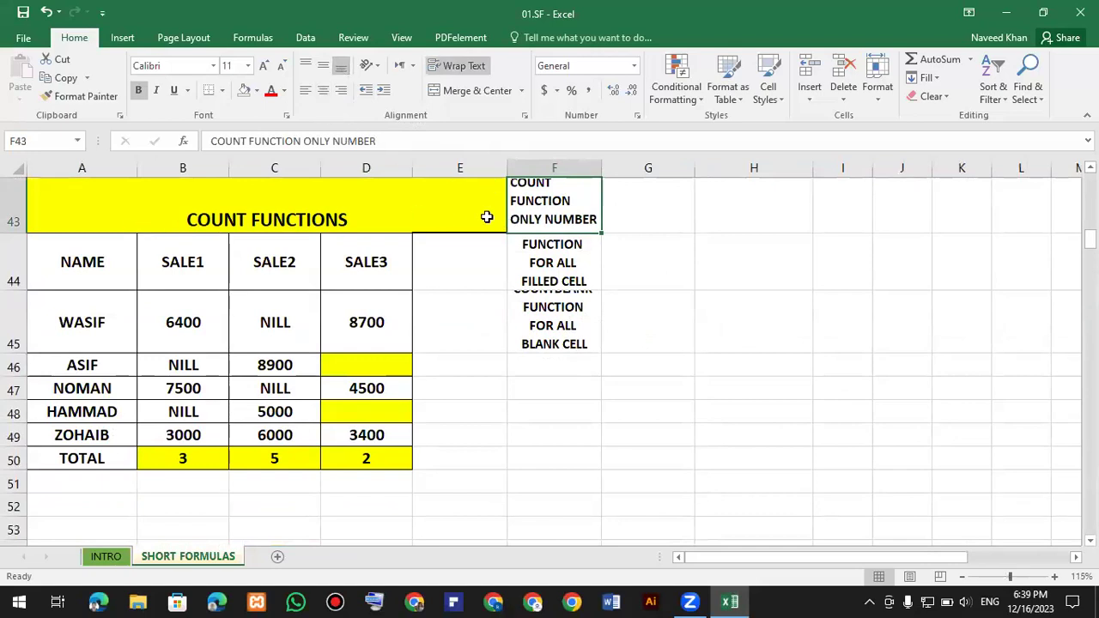
Middle-align the COUNT FUNCTION ONLY NUMBER note vertically in F43
click(323, 65)
click(704, 304)
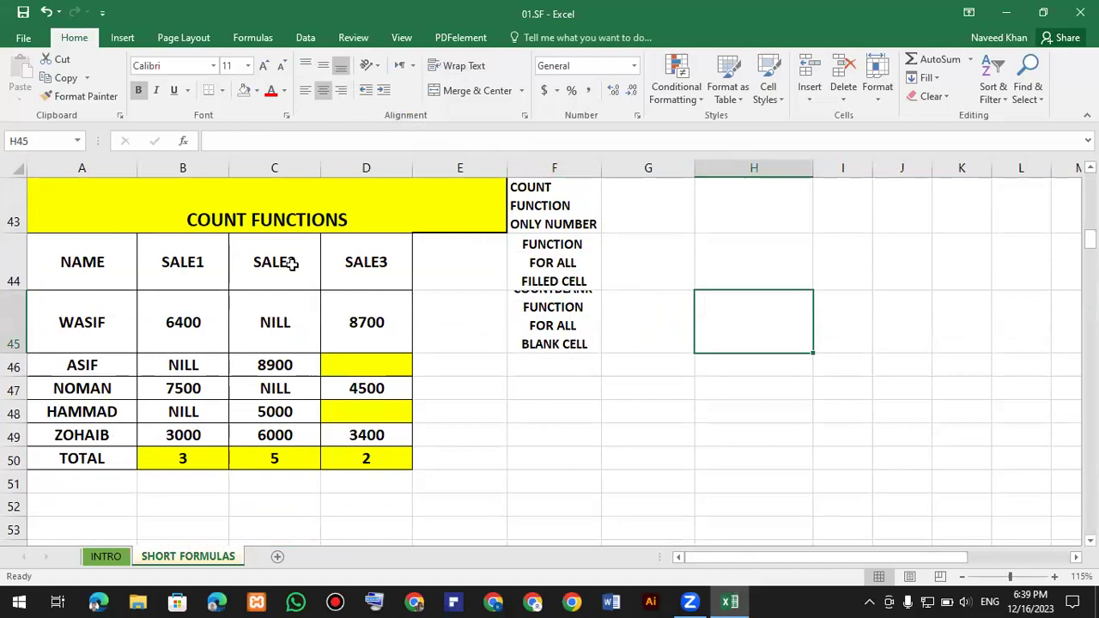
click(408, 115)
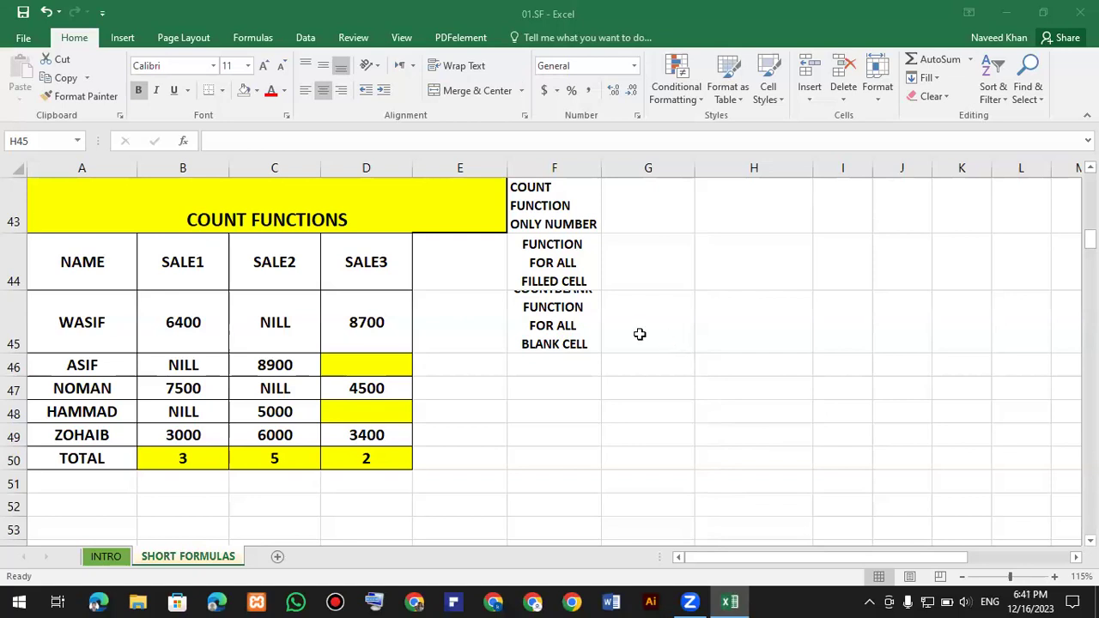
Increase the height of row 45 so the whole COUNTBLANK note in F45 fits in its cell
click(583, 333)
drag(9, 353, 8, 373)
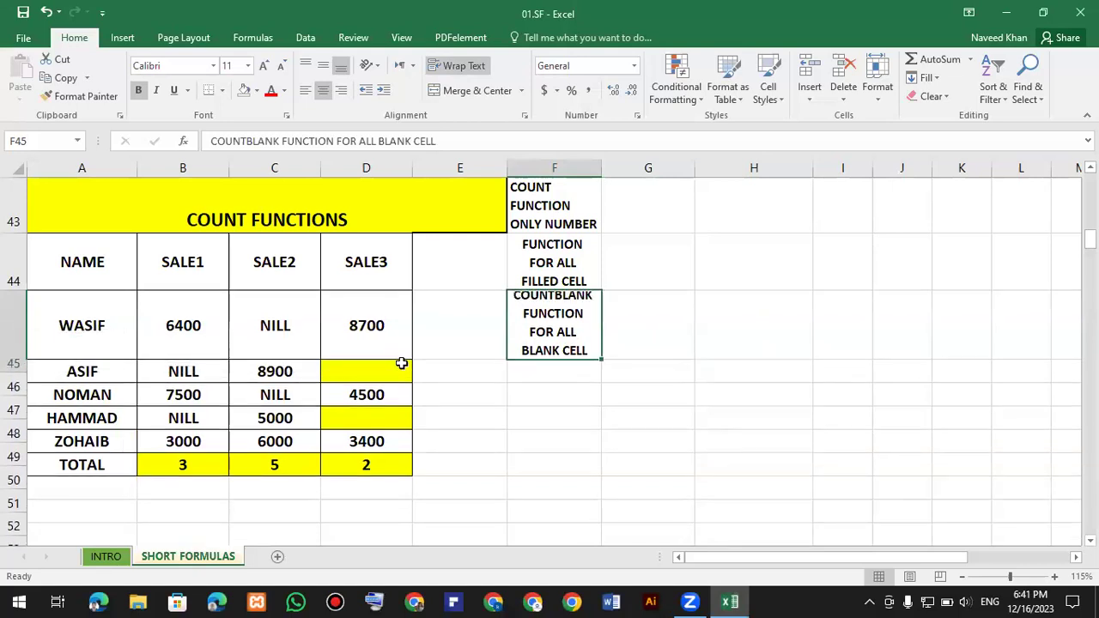
click(403, 362)
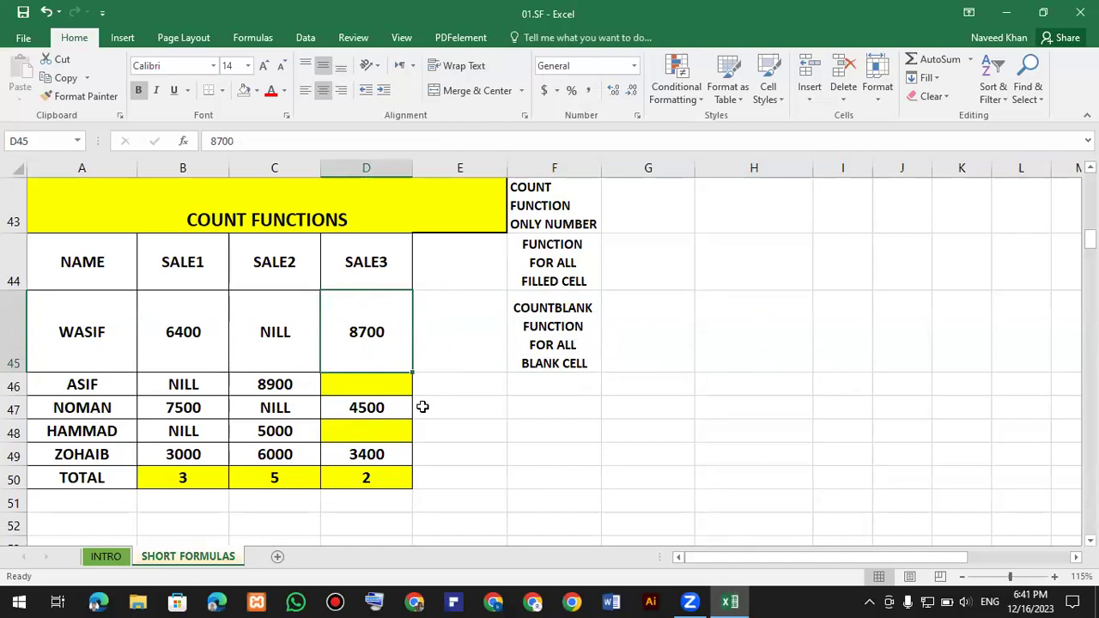
Review the COUNT formula in B50 and the COUNT, COUNTA and COUNTBLANK notes in F43:F45
click(184, 483)
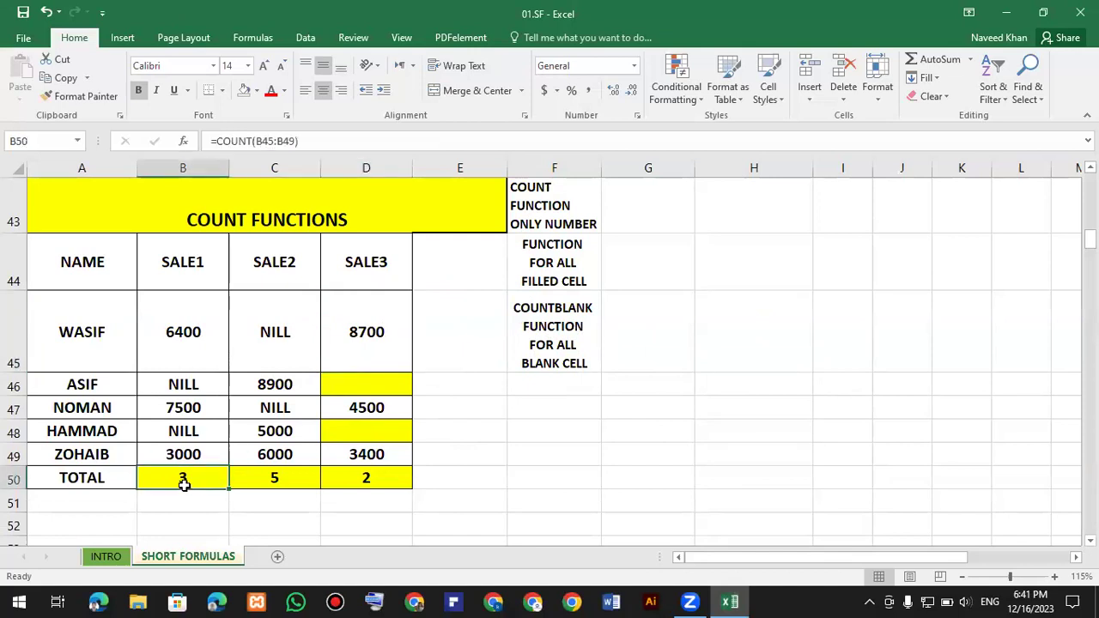
click(545, 213)
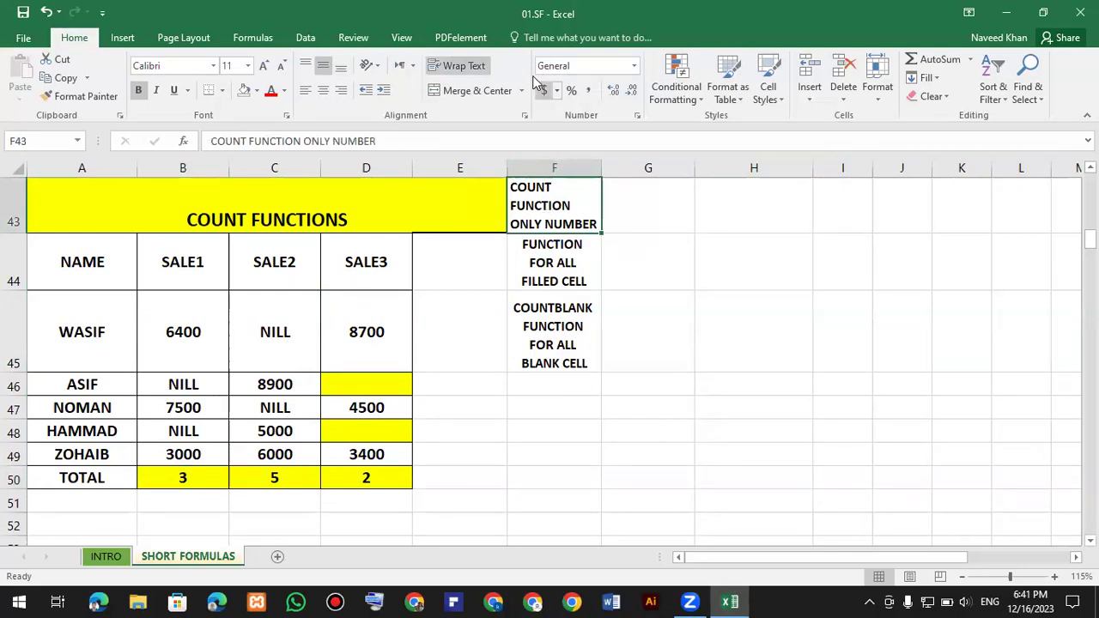
click(586, 130)
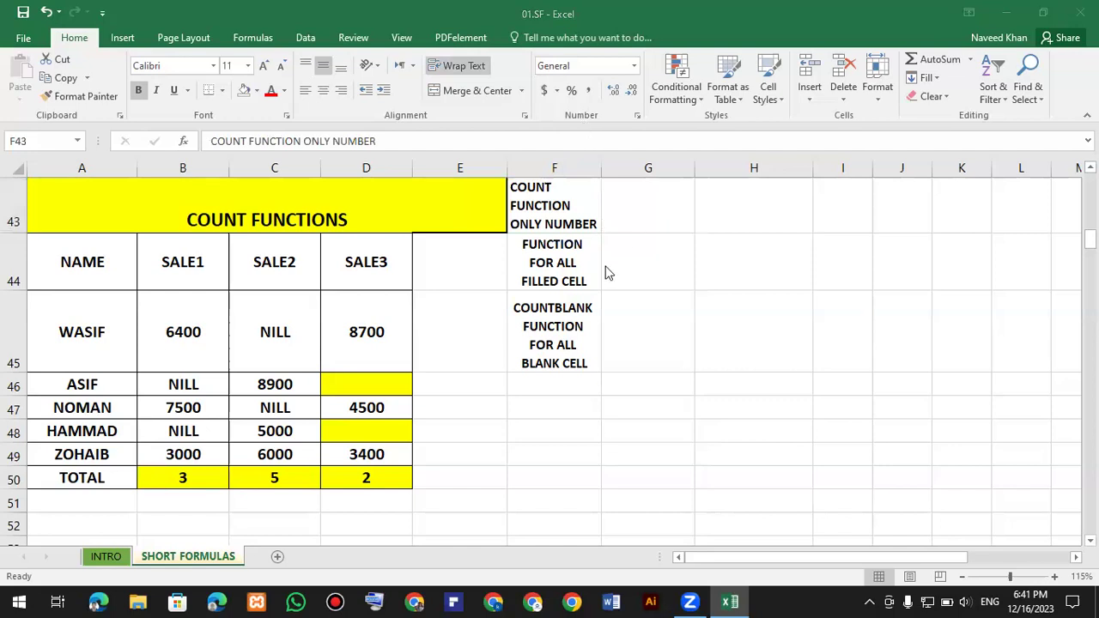
click(534, 277)
click(560, 282)
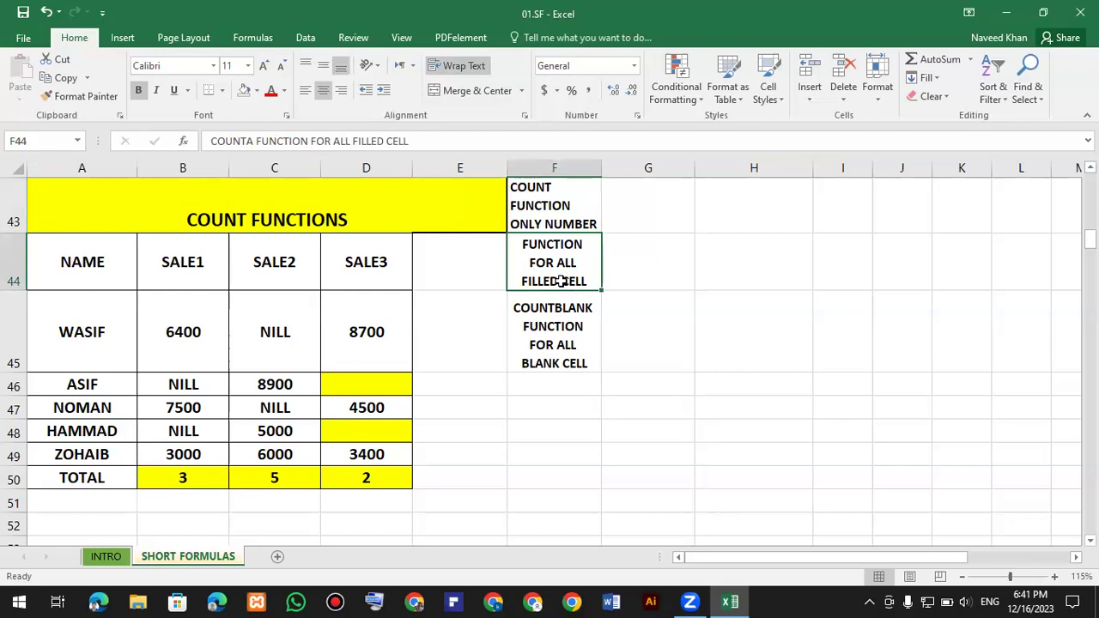
click(581, 342)
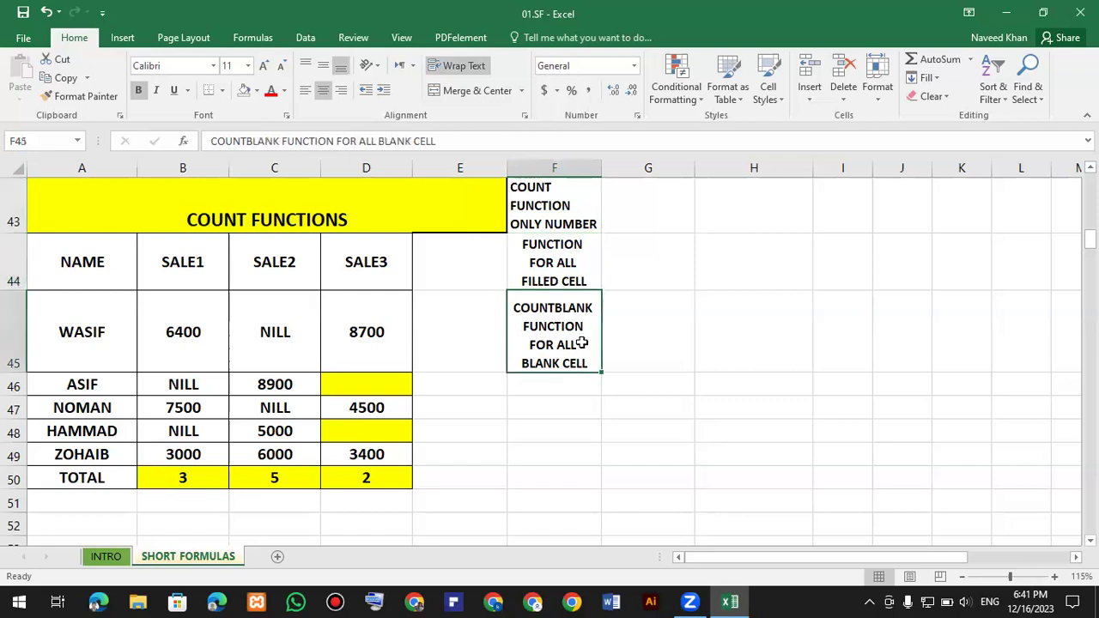
Clear the existing formulas from the TOTAL row cells B50:D50
drag(197, 481, 340, 459)
key(Delete)
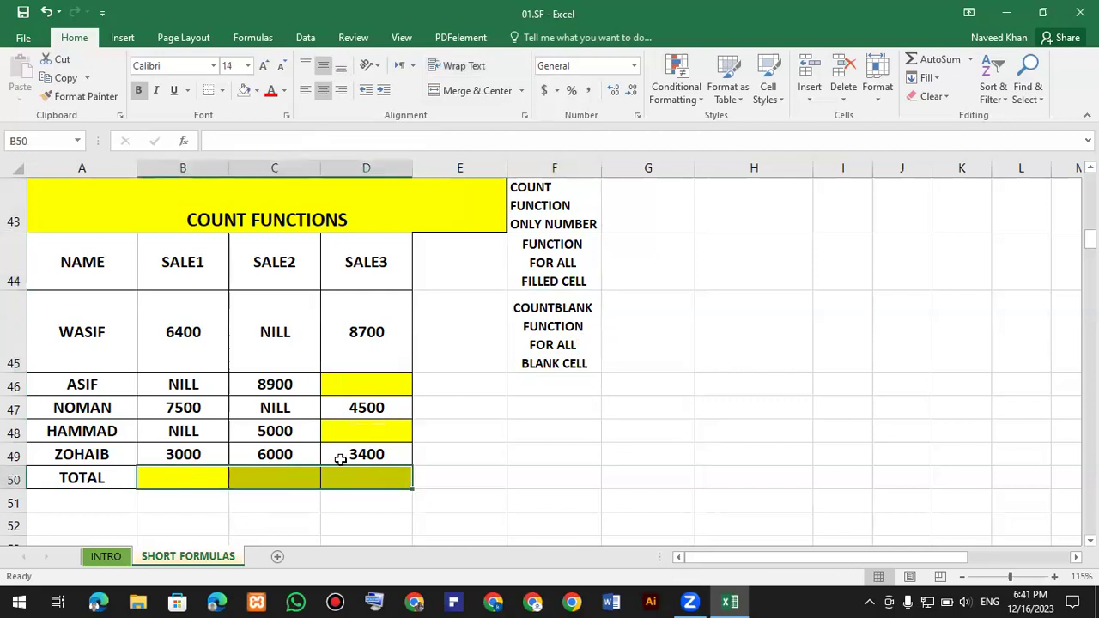
click(187, 483)
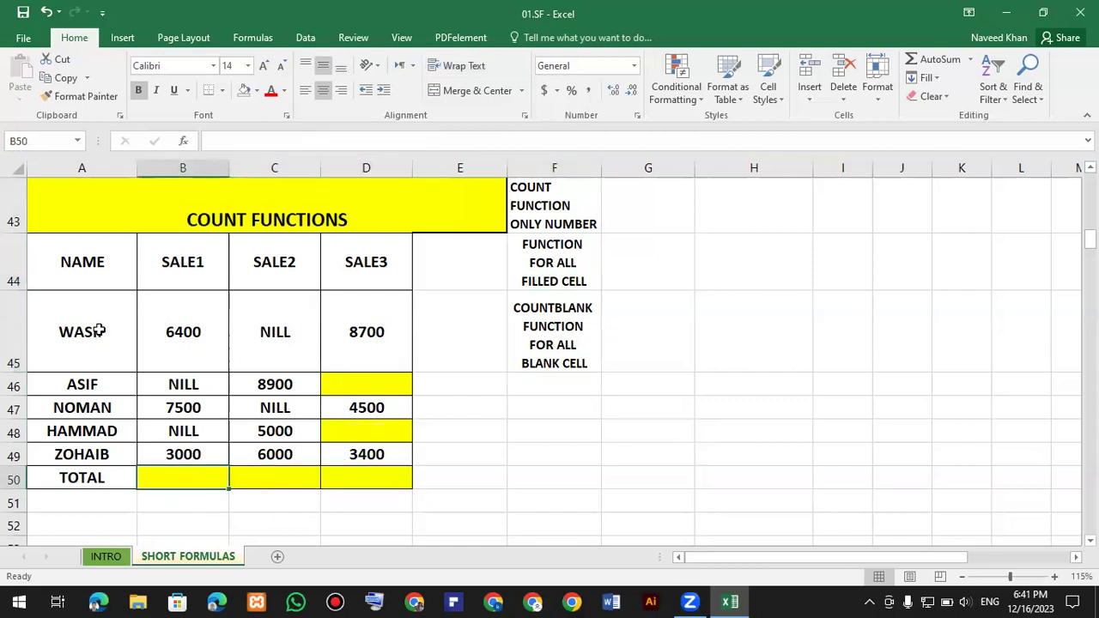
Examine the SALE1 to SALE3 headings in B44:D44 and the salespeople's names in A45:A49
click(172, 268)
shift+click(395, 279)
click(198, 262)
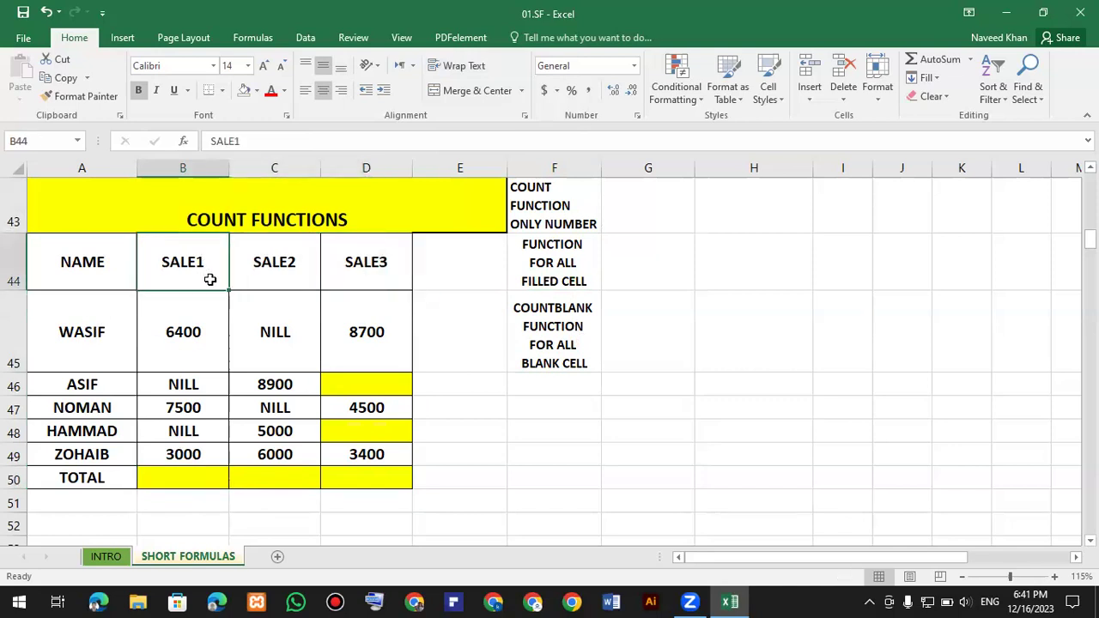
click(266, 276)
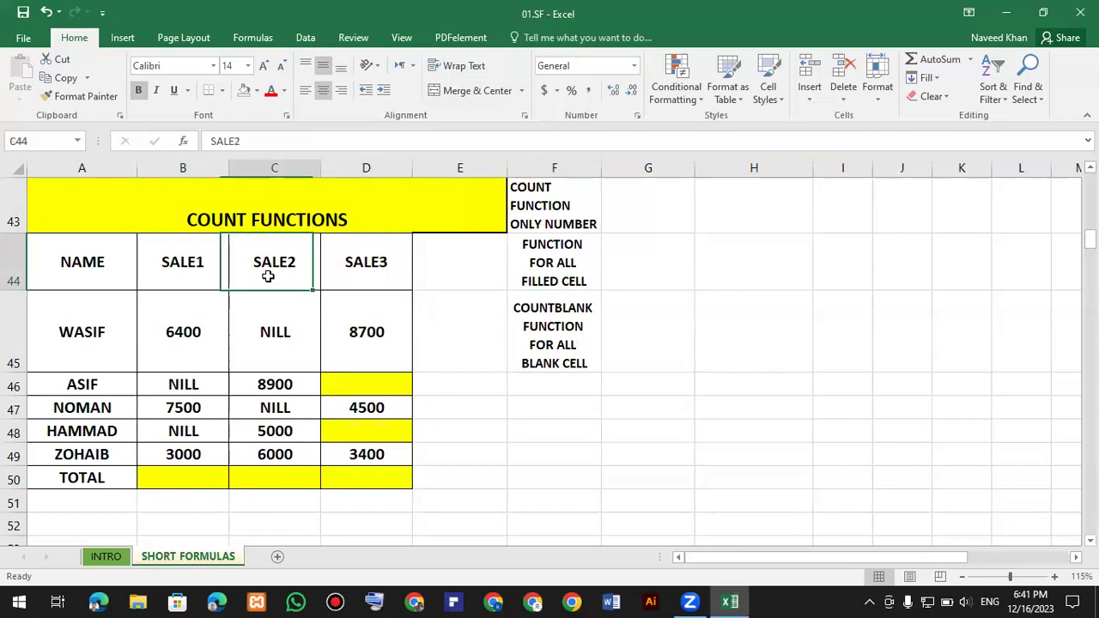
click(361, 260)
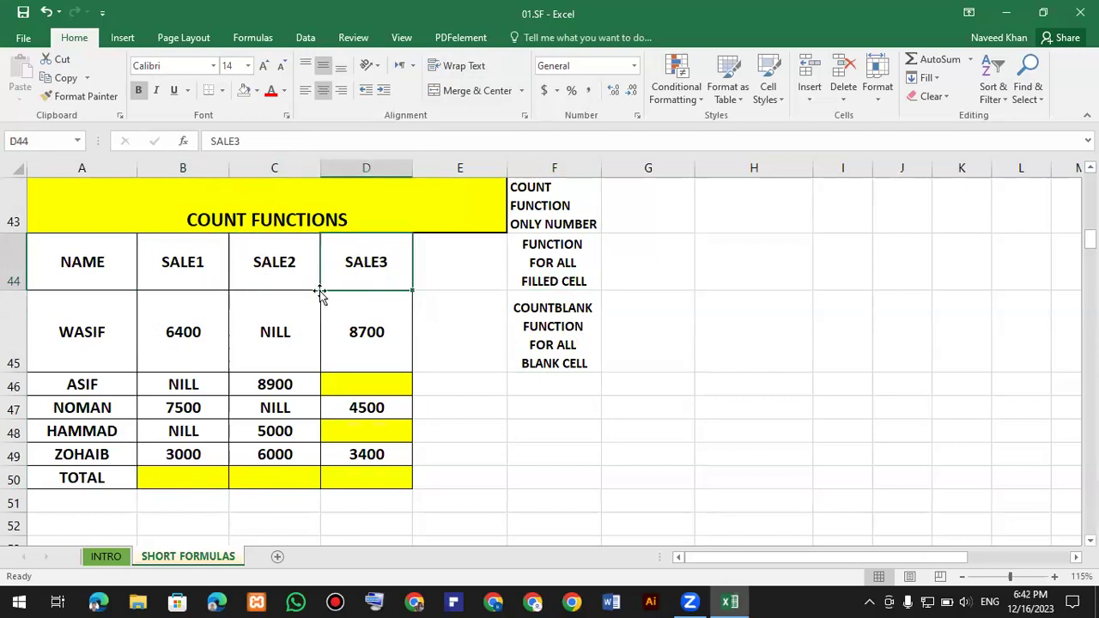
click(82, 339)
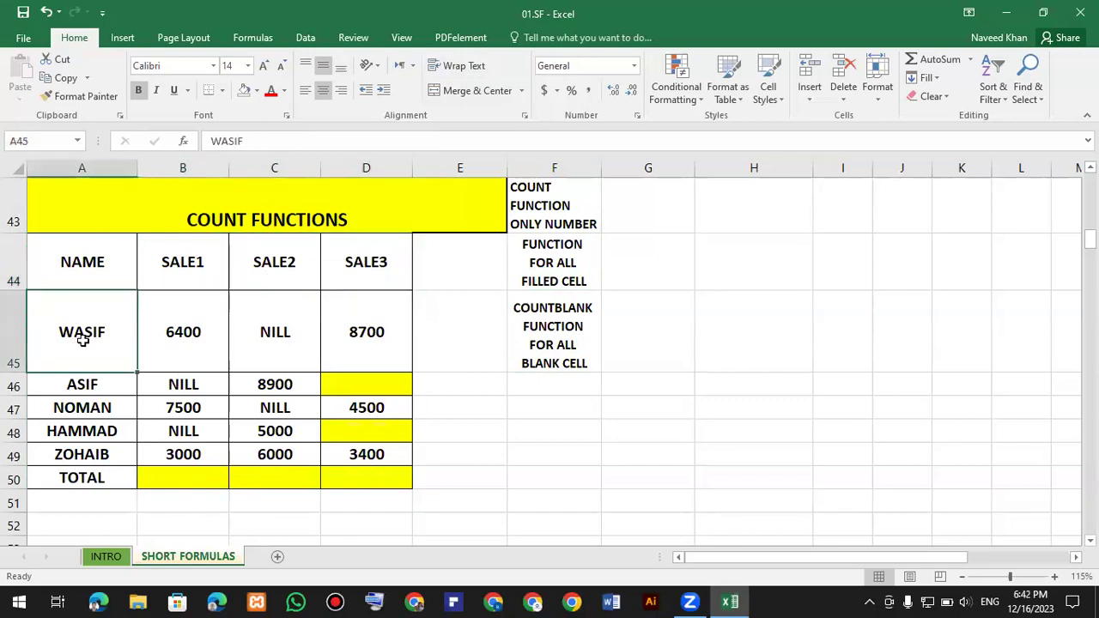
drag(103, 355, 110, 448)
click(104, 348)
click(100, 384)
click(99, 408)
click(103, 433)
click(116, 457)
Examine the number and text sales entries in rows 45 and 47 and the blank SALE3 cell D46
click(181, 348)
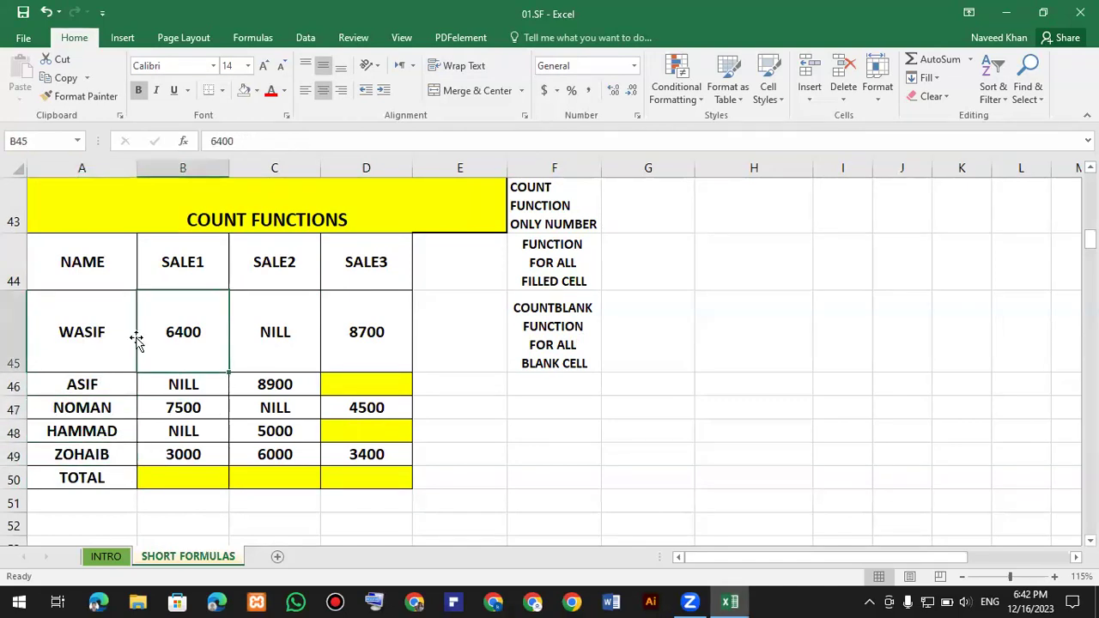
click(102, 344)
click(192, 337)
click(273, 337)
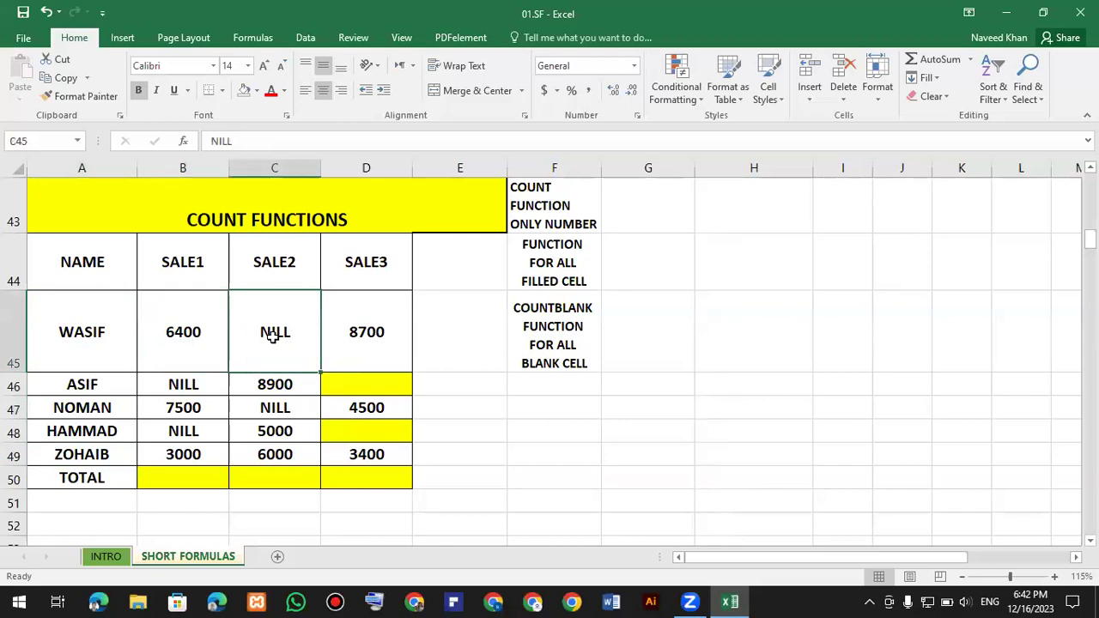
click(365, 336)
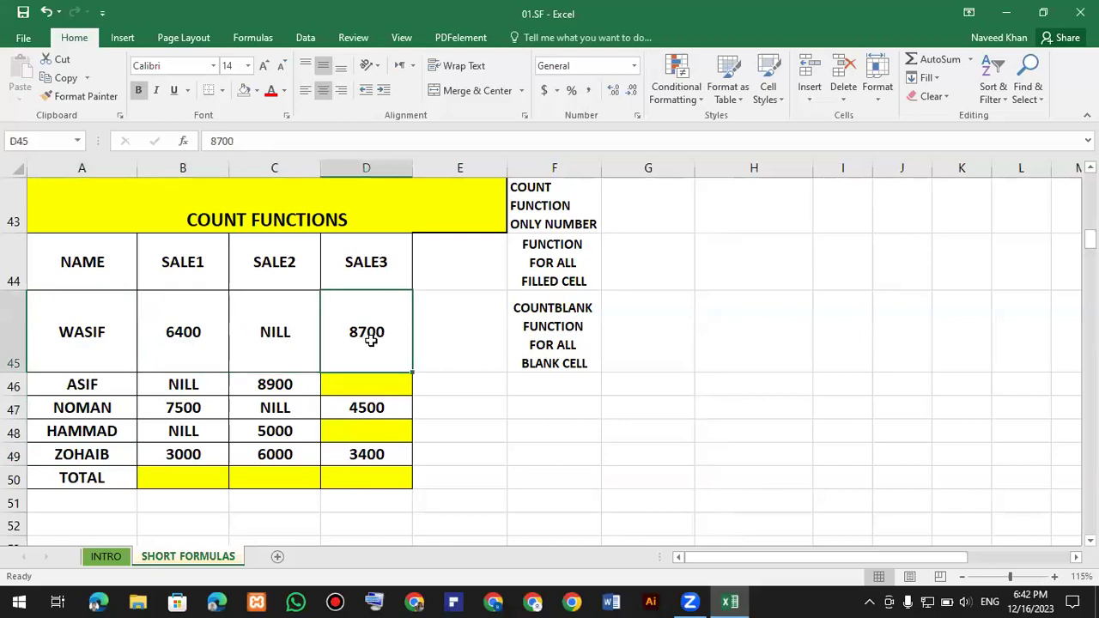
click(59, 410)
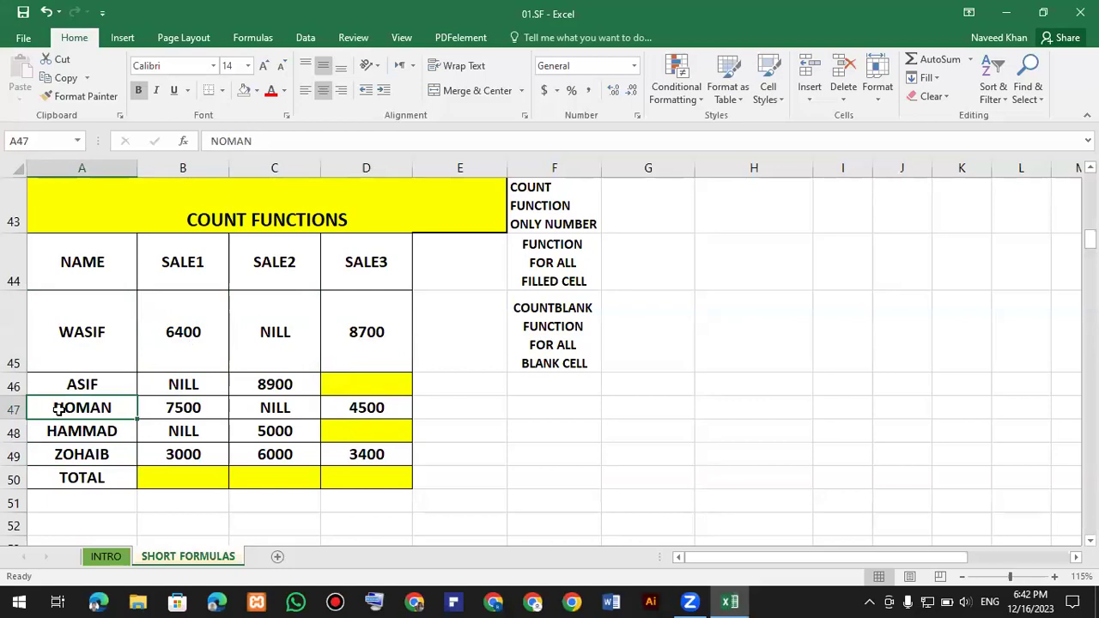
click(199, 410)
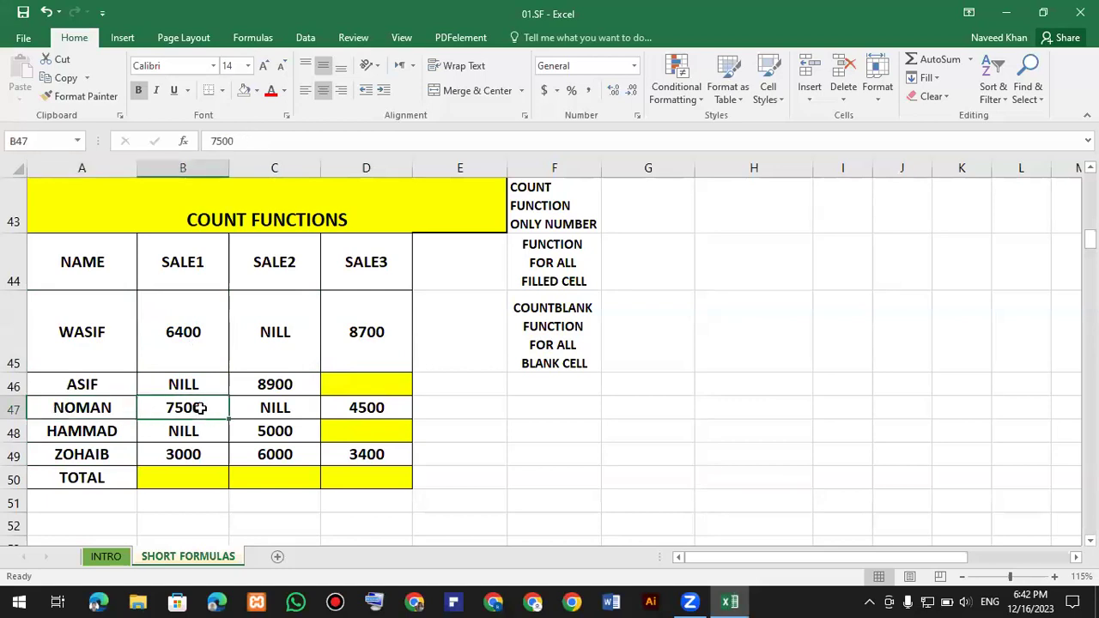
click(288, 407)
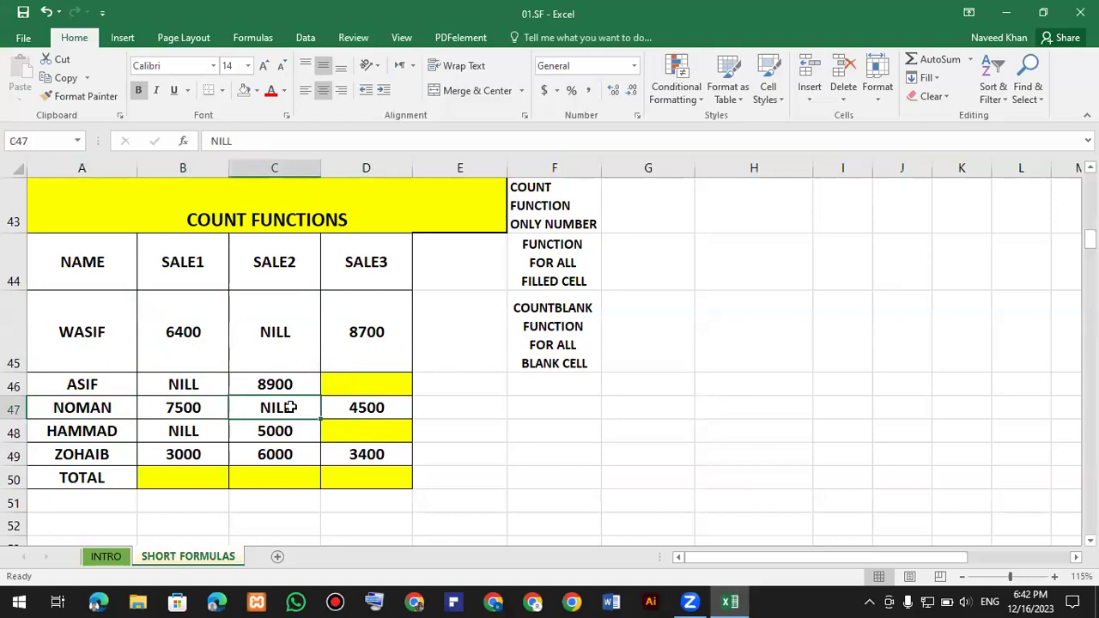
click(374, 406)
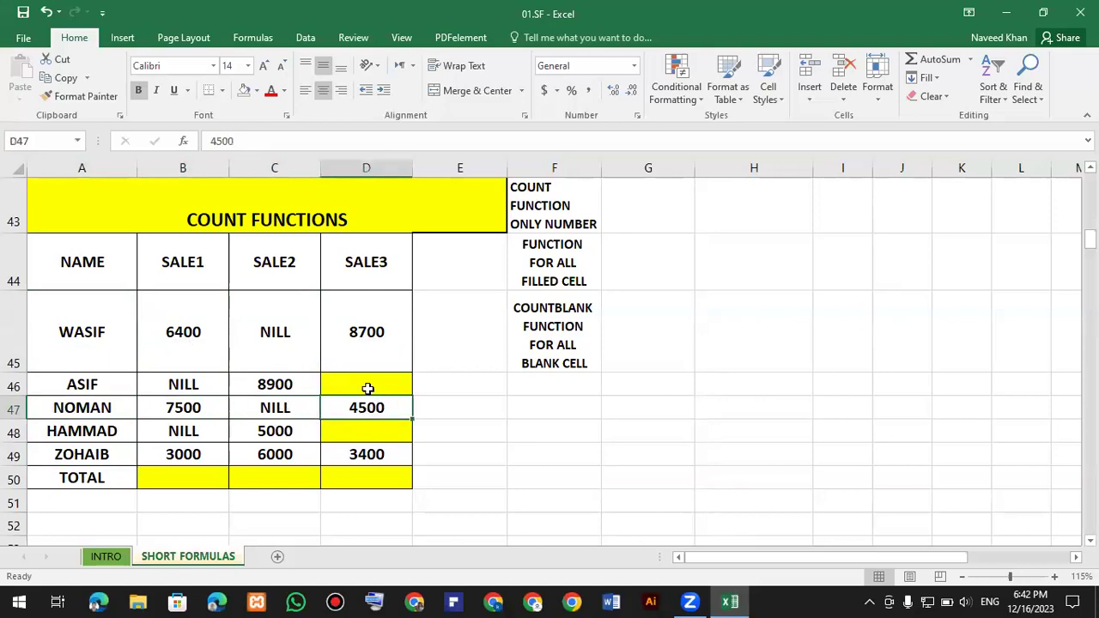
click(368, 388)
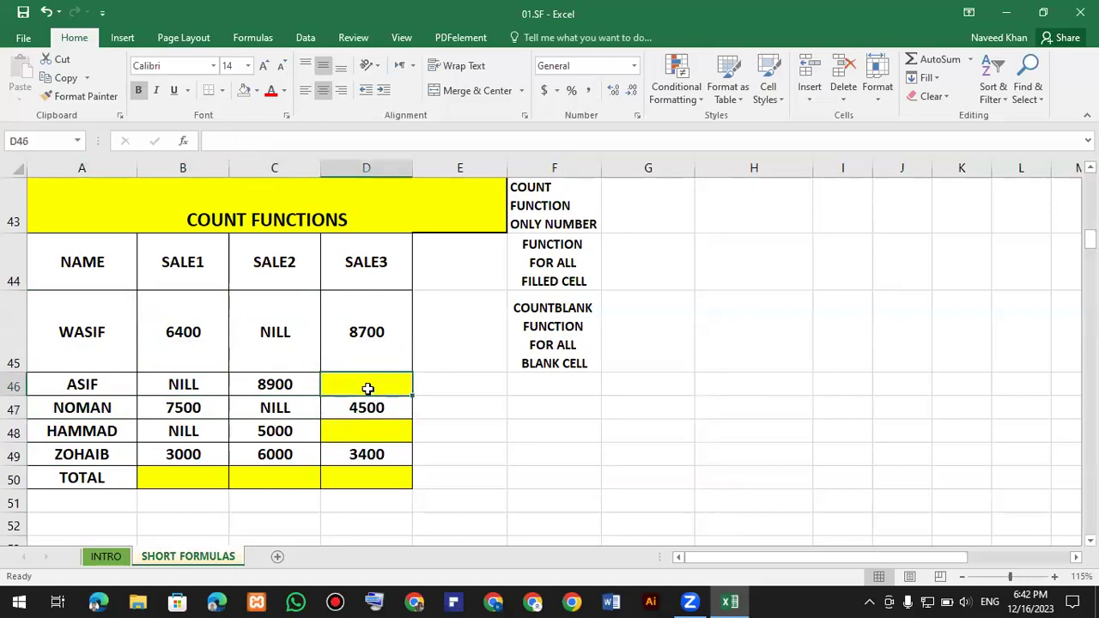
Compare the sales entries in rows 47 and 48 across SALE1, SALE2 and SALE3, including the blank cell D48
click(77, 407)
click(209, 410)
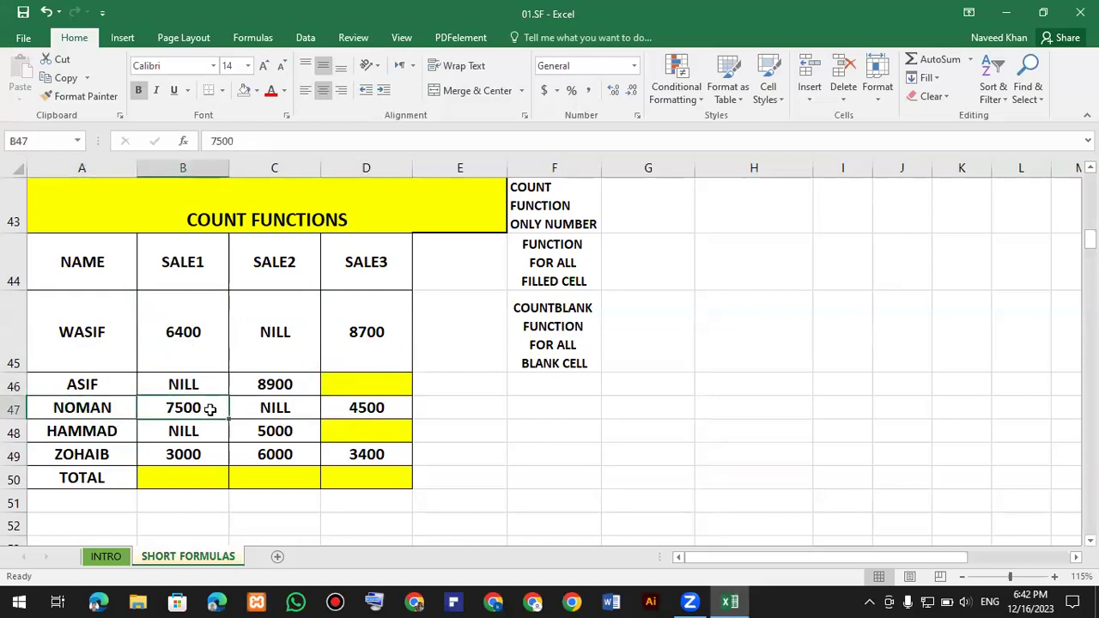
click(284, 415)
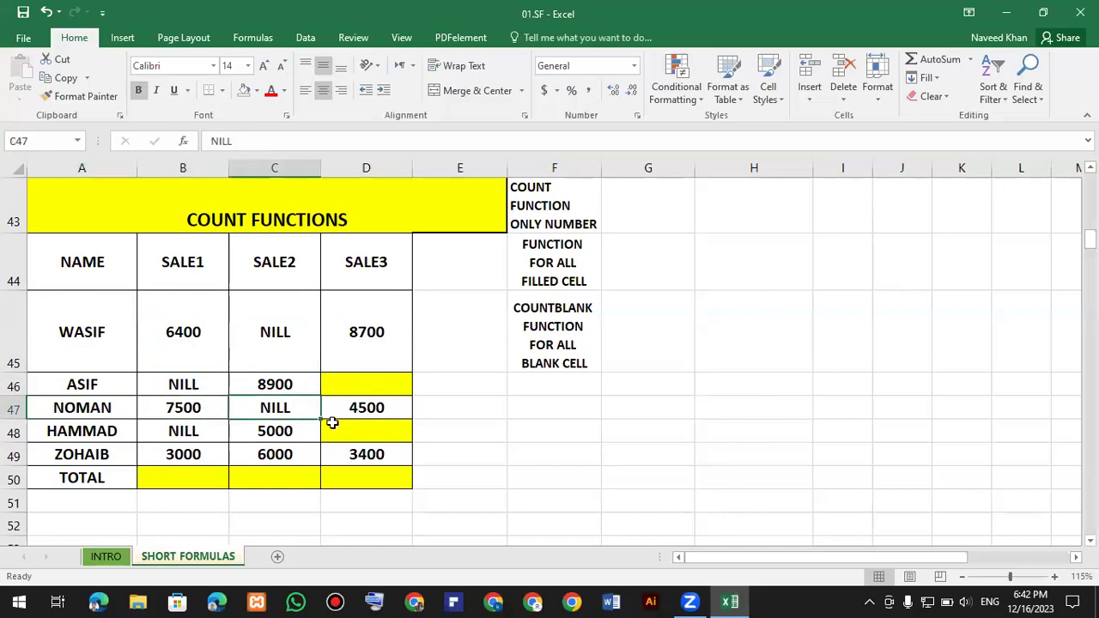
click(364, 410)
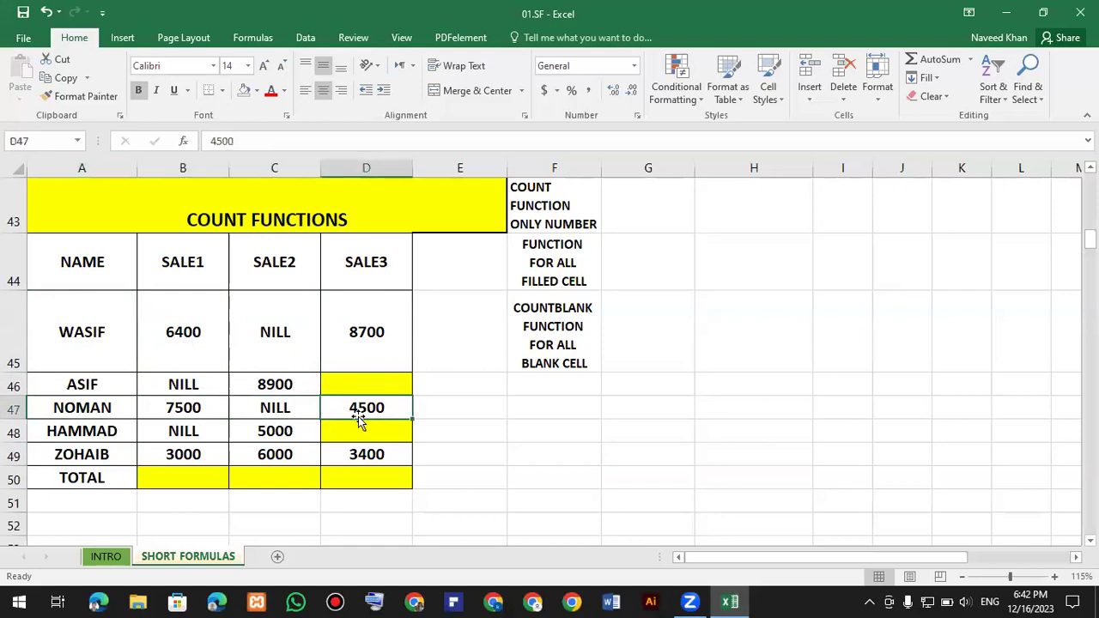
click(102, 429)
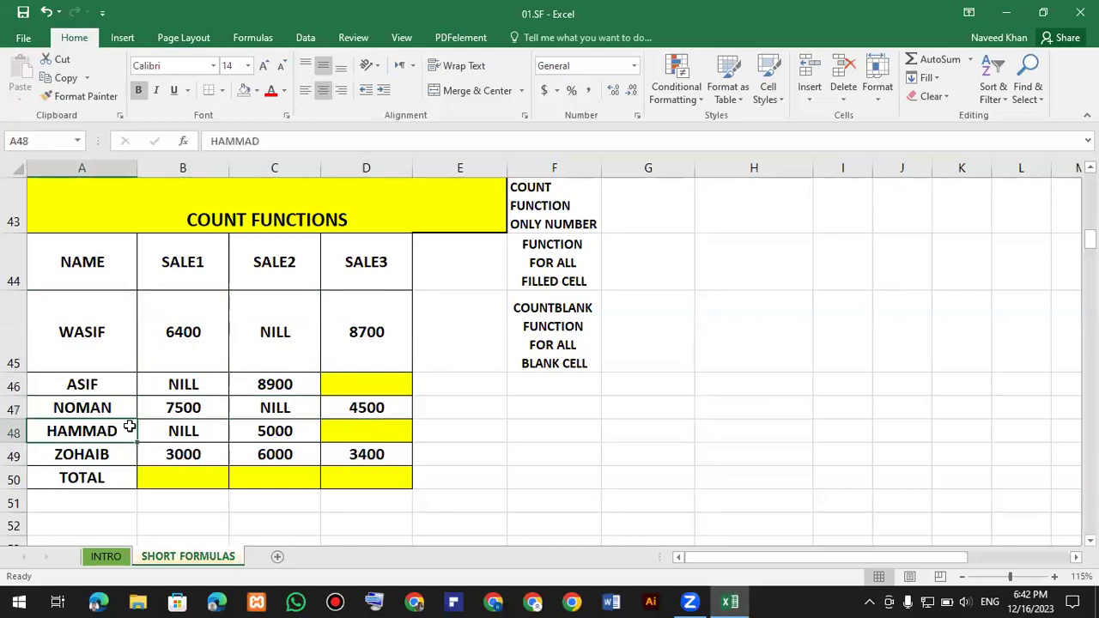
click(187, 431)
click(269, 434)
click(349, 431)
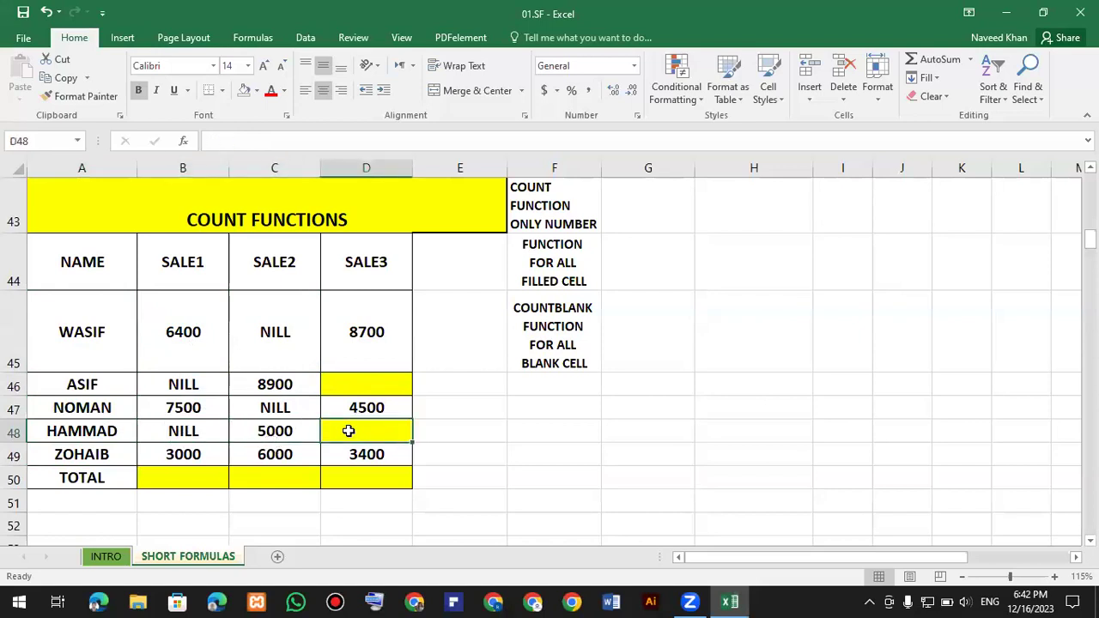
Enter =COUNT(B45:B49) in B50 to count the numeric SALE1 entries
click(186, 478)
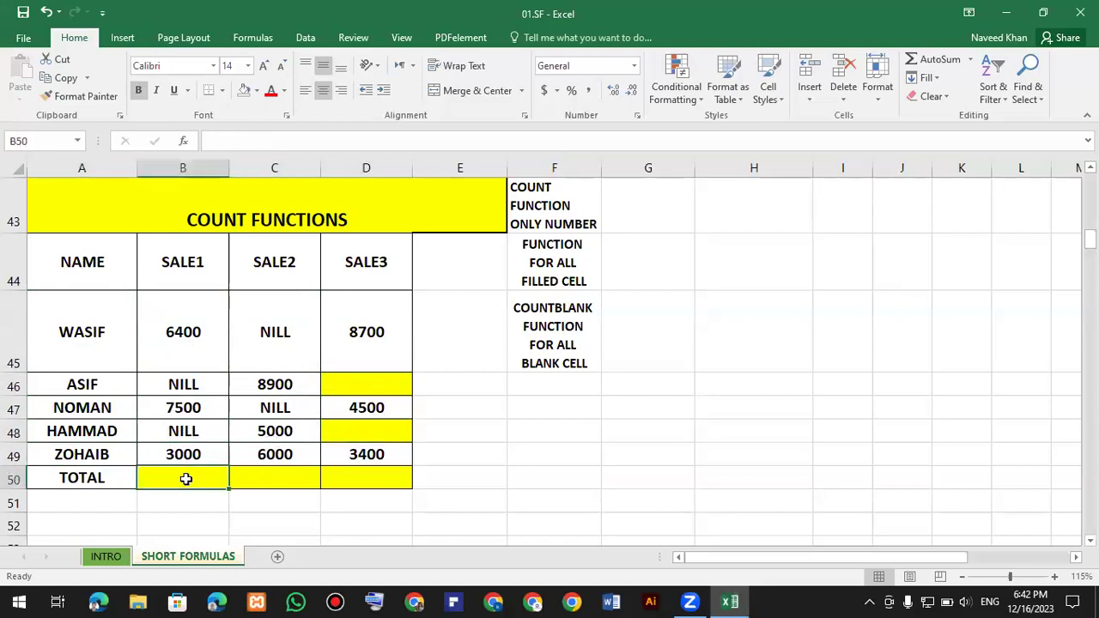
text(=)
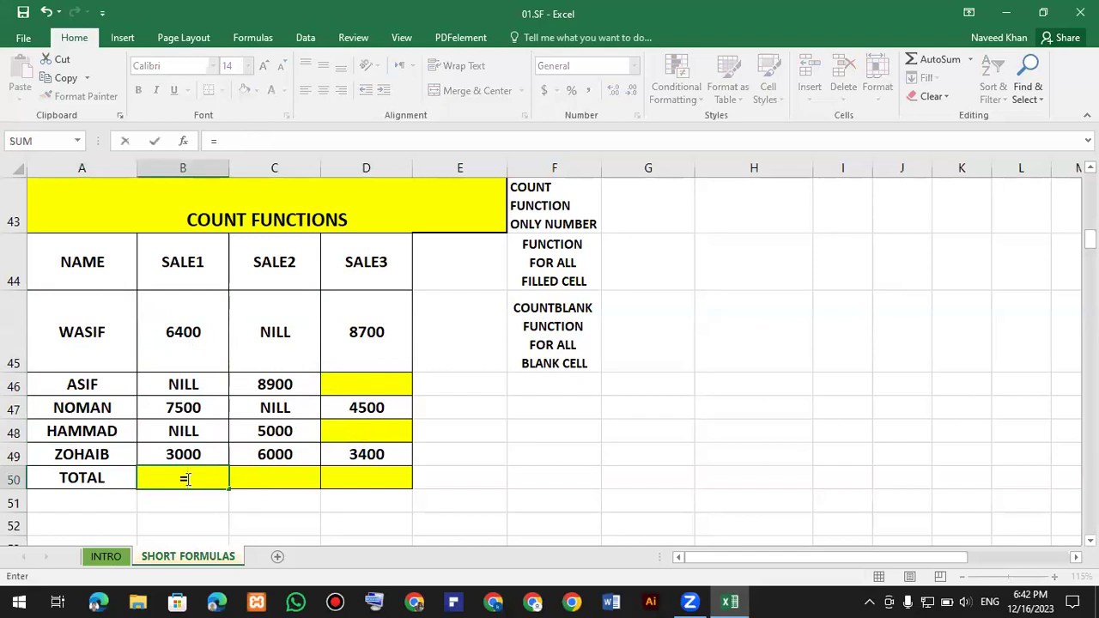
text(coun)
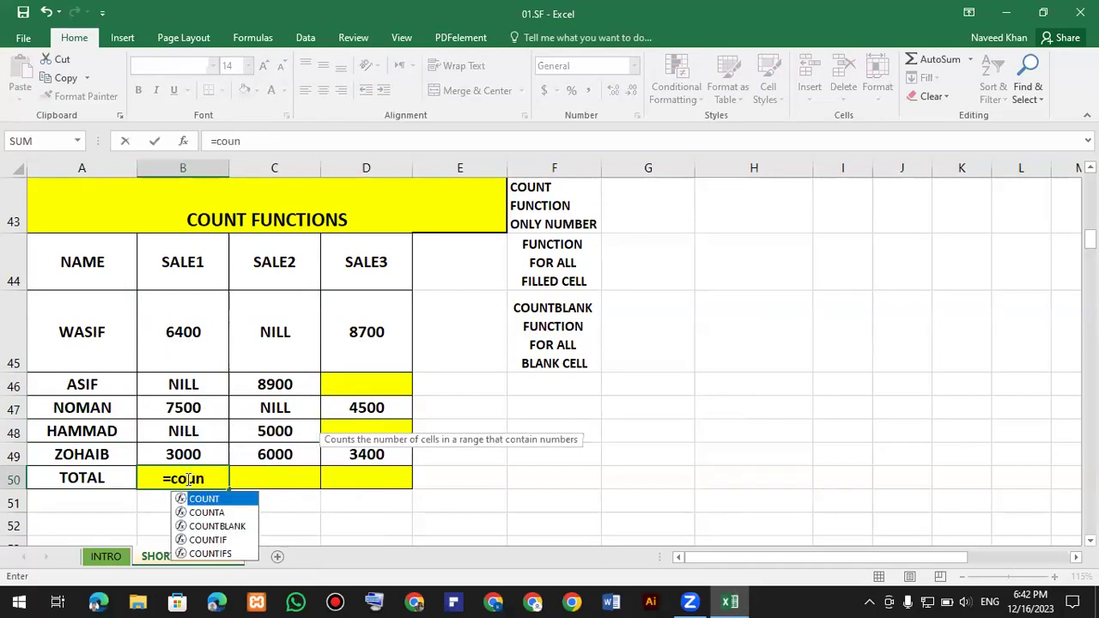
key(Tab)
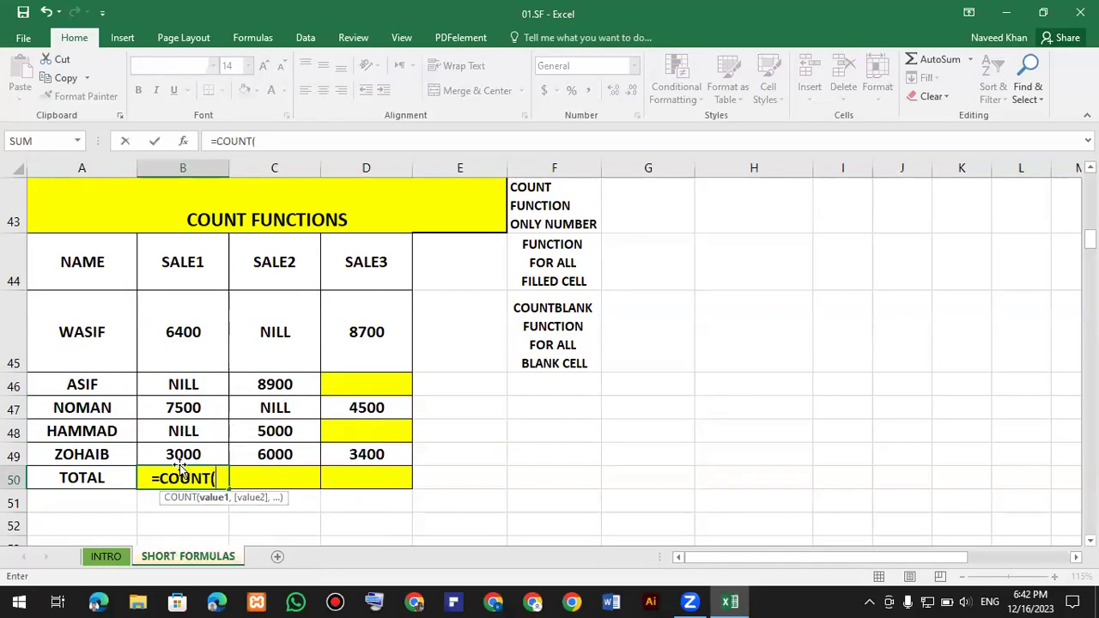
drag(185, 335, 187, 454)
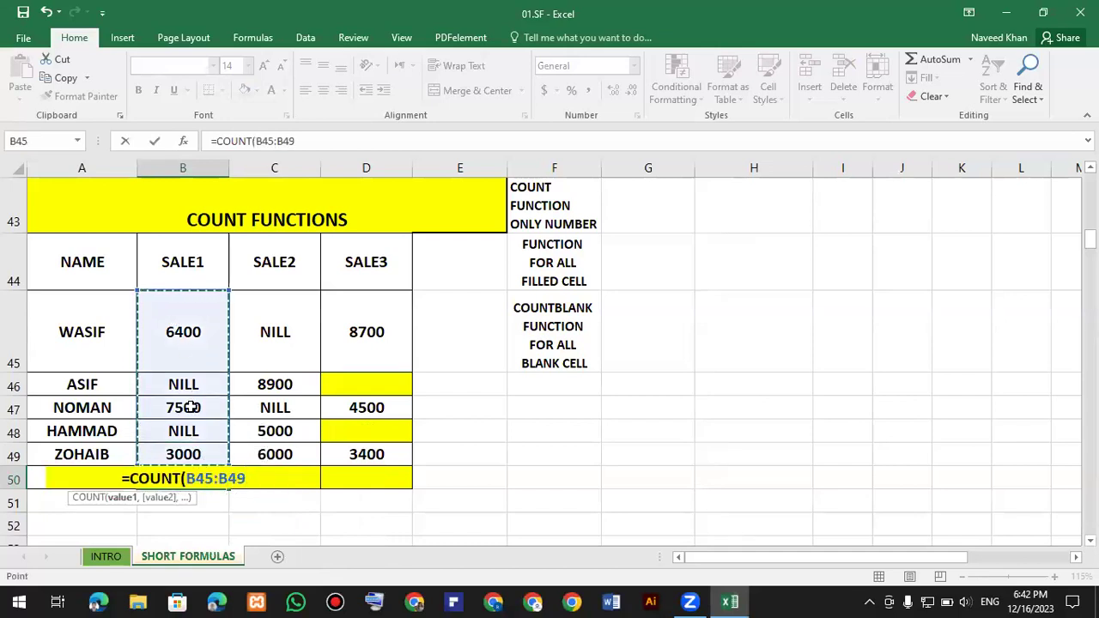
text())
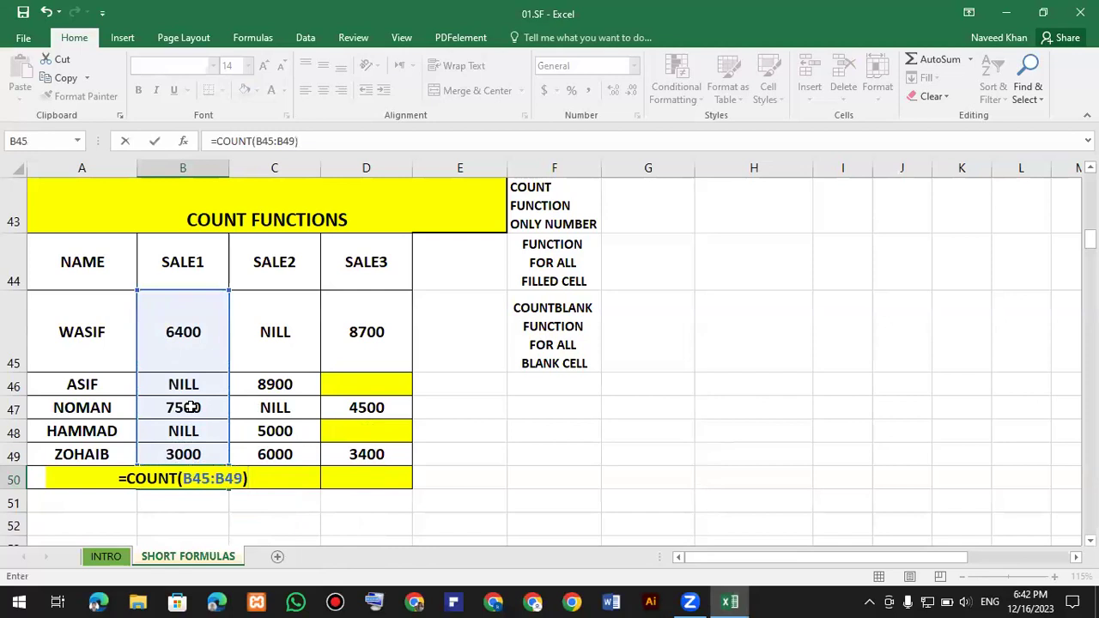
key(Return)
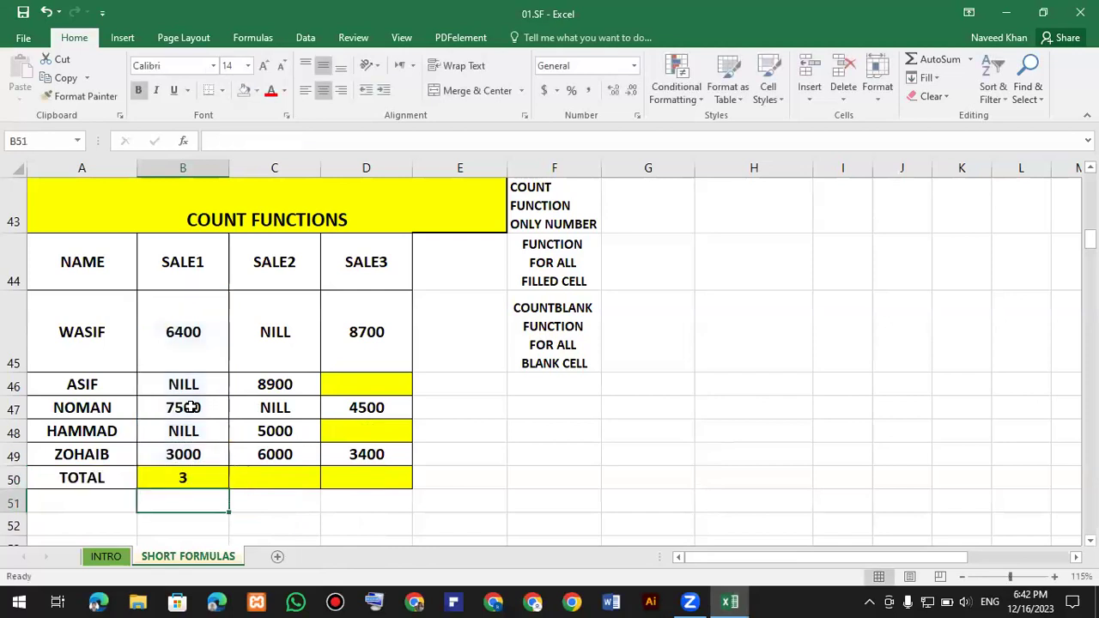
Compare the numeric and text SALE1 entries in B45:B49 with the count in B50
click(195, 478)
click(186, 328)
drag(196, 423, 203, 453)
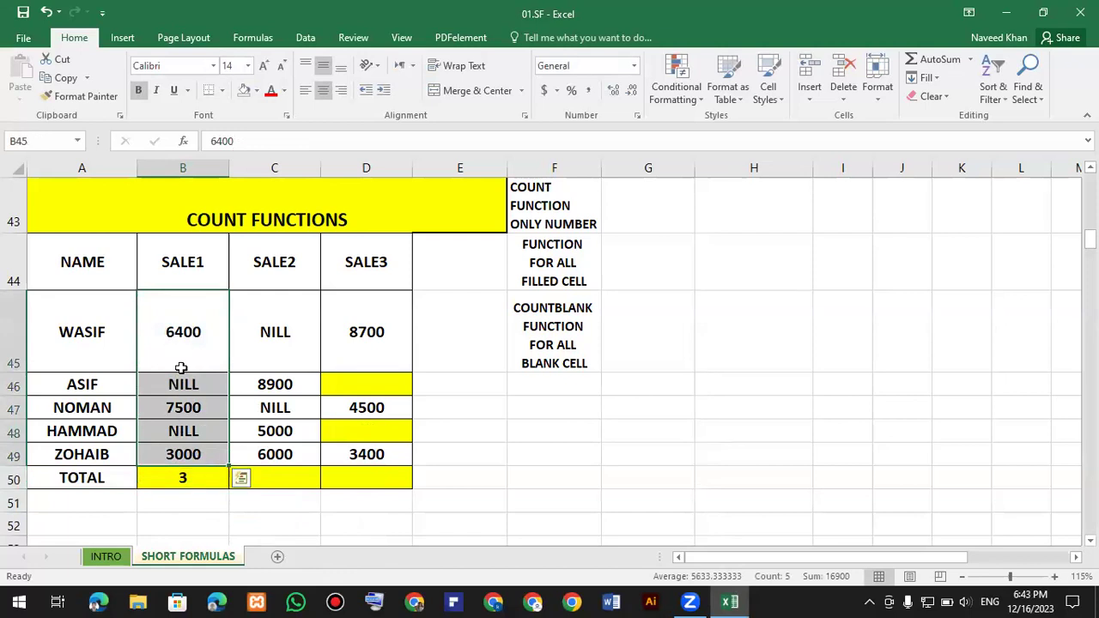
click(178, 328)
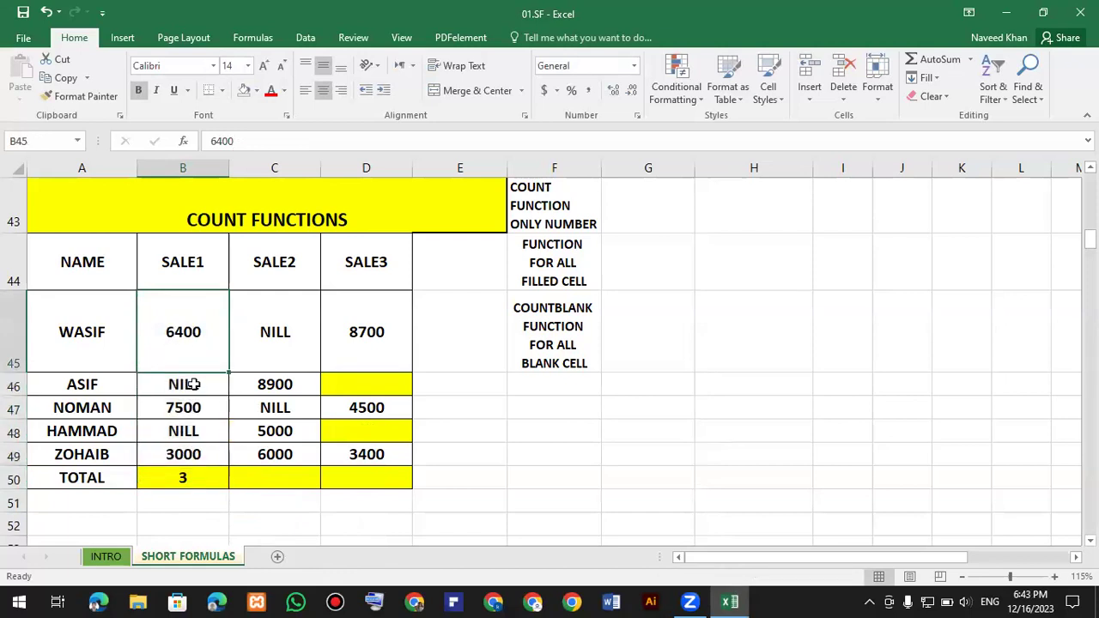
click(193, 408)
click(174, 452)
drag(196, 326, 216, 452)
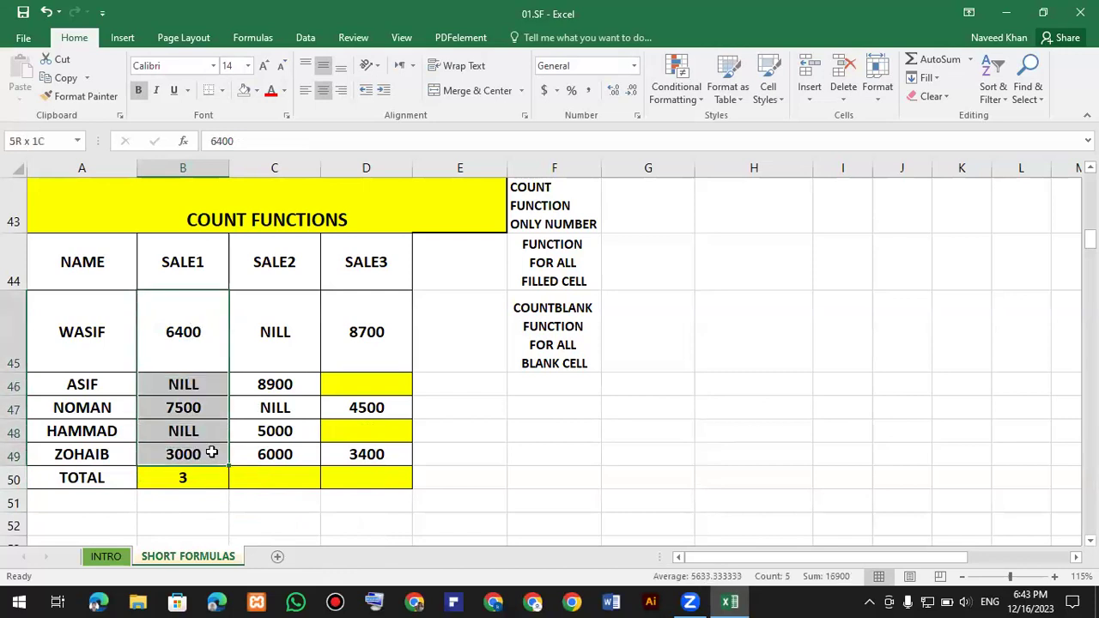
click(199, 475)
Enter =COUNT(C45:C49) in C50 to count the numeric SALE2 entries
click(286, 474)
text(=-)
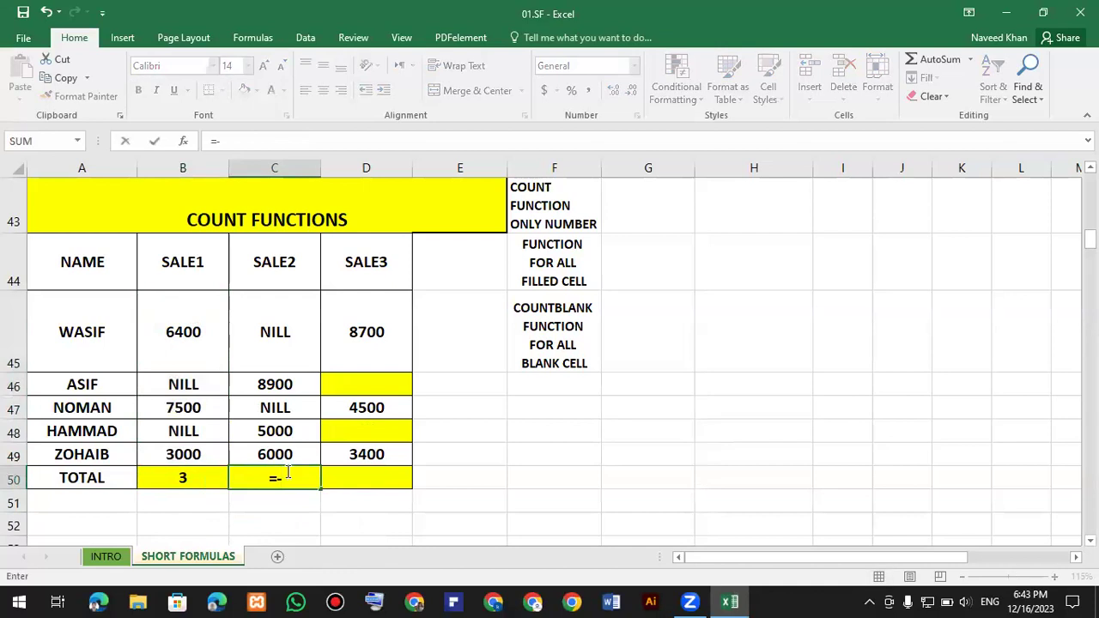
key(BackSpace)
text(count)
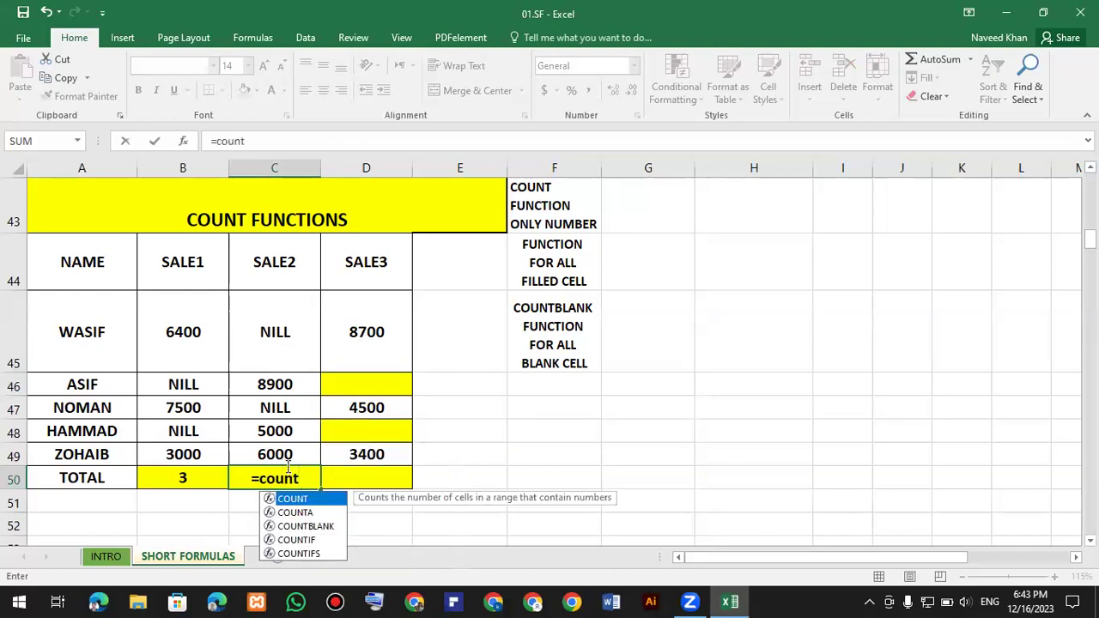
key(Tab)
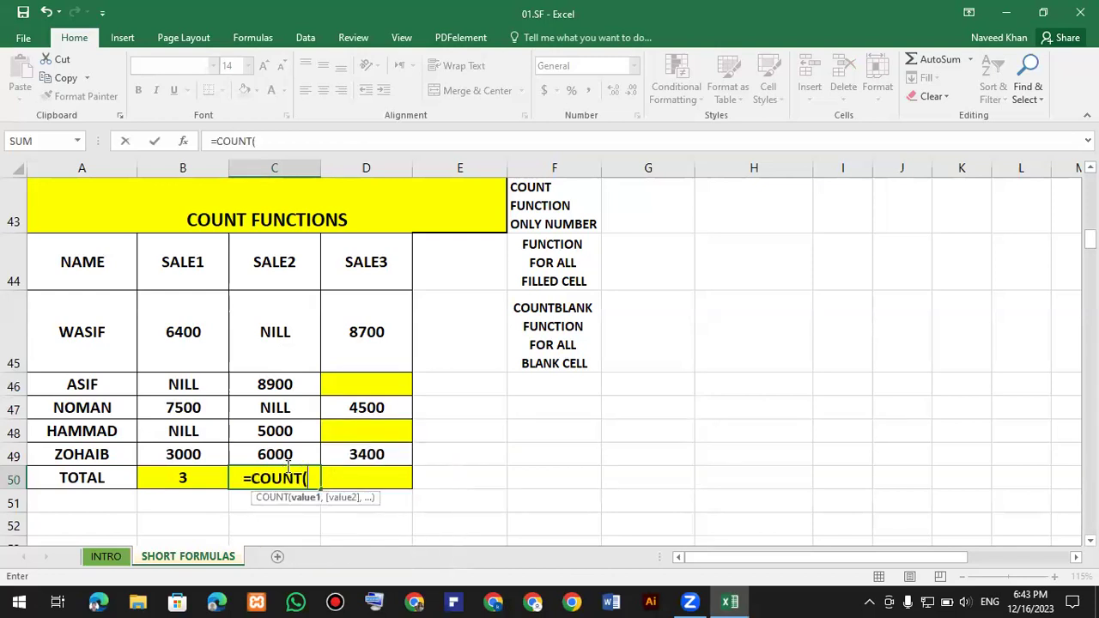
click(267, 322)
drag(274, 435, 275, 450)
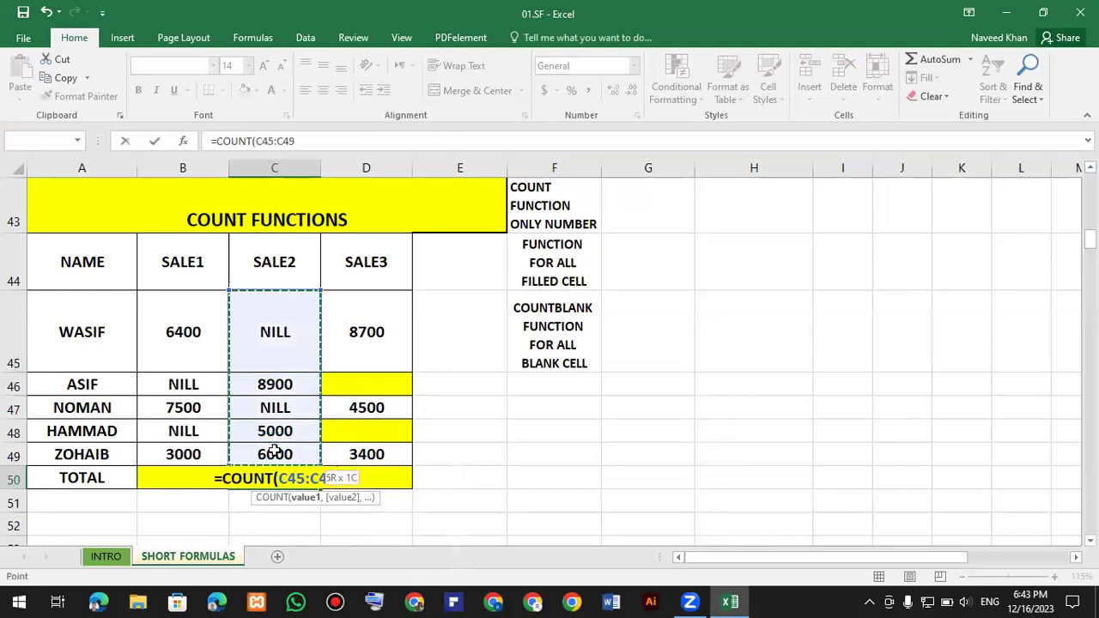
text())
key(Return)
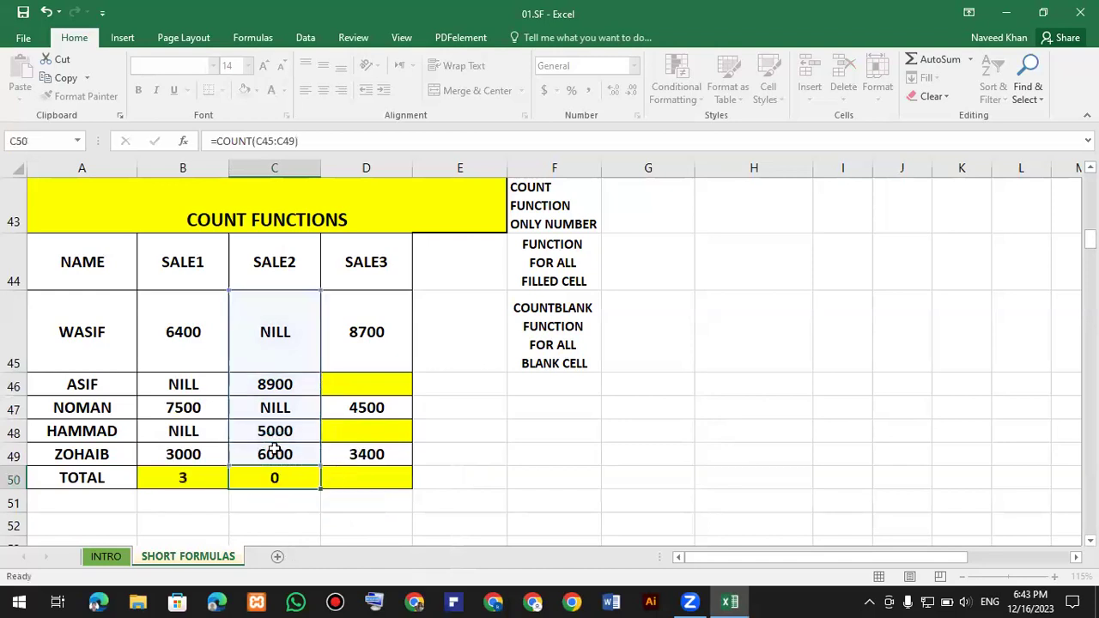
Change the SALE2 total in C50 to =COUNTA(C45:C49) so that all filled cells are counted
click(274, 478)
double_click(274, 478)
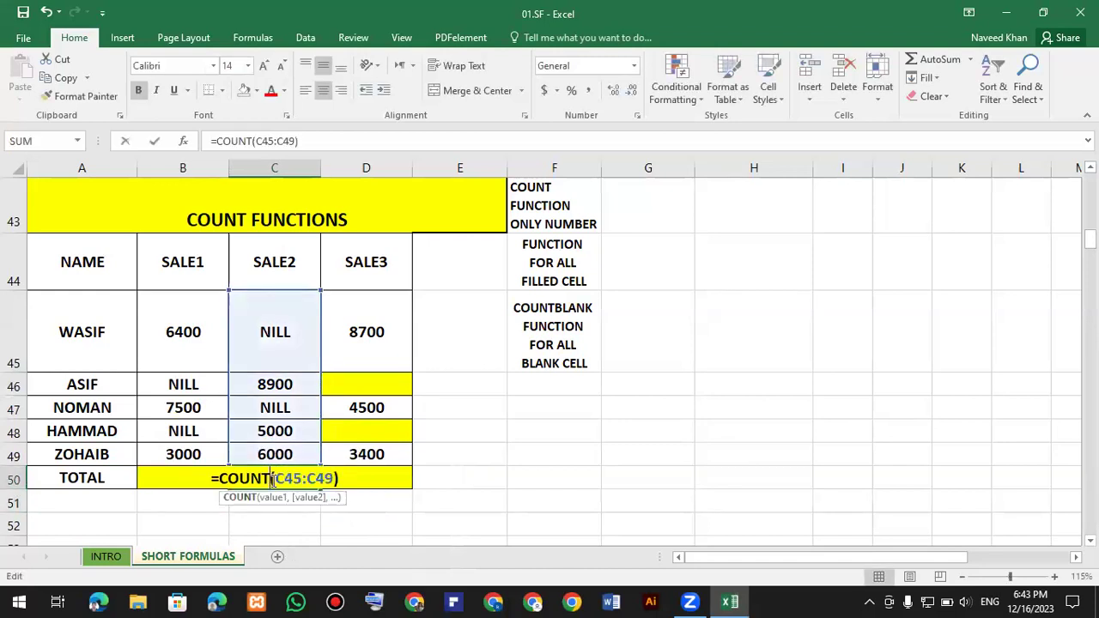
mouse_move(267, 481)
mouse_down()
mouse_move(332, 478)
mouse_move(272, 479)
mouse_up()
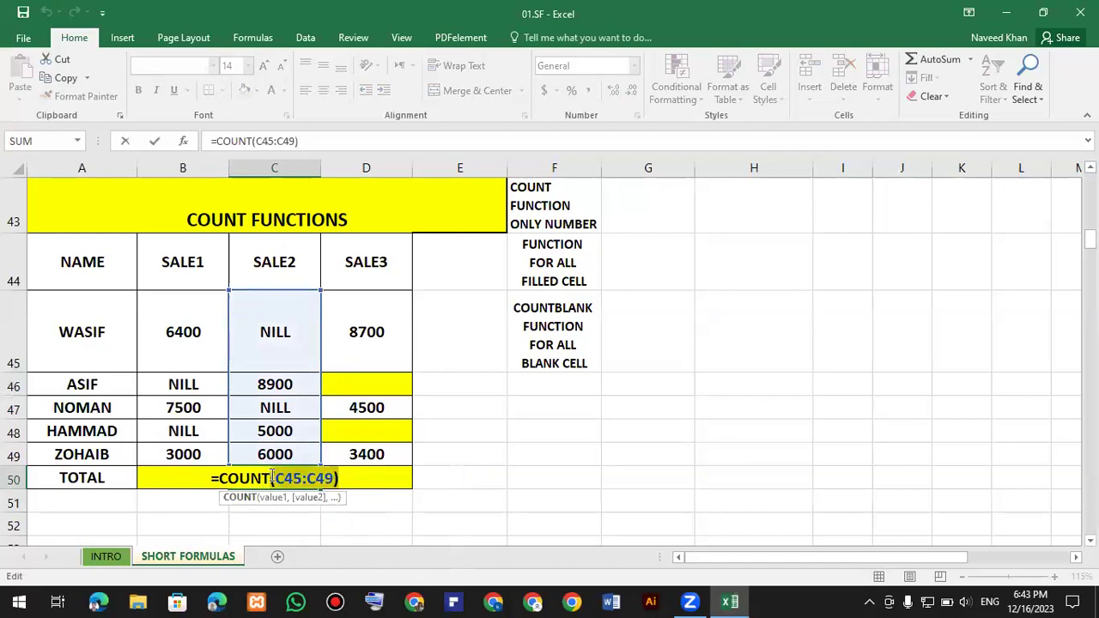
key(BackSpace)
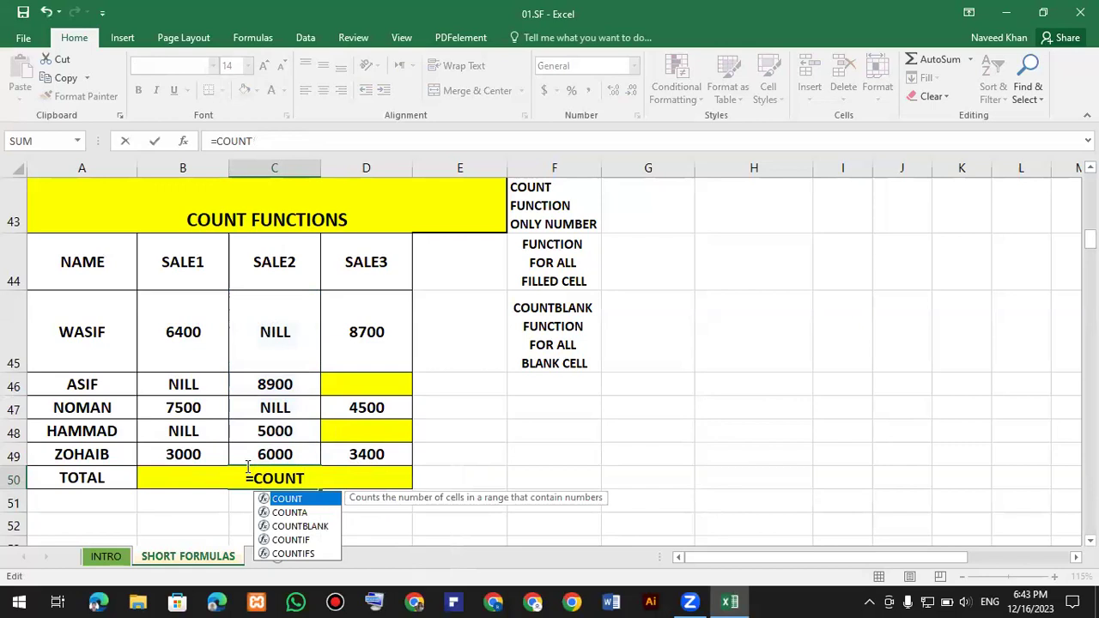
key(Down)
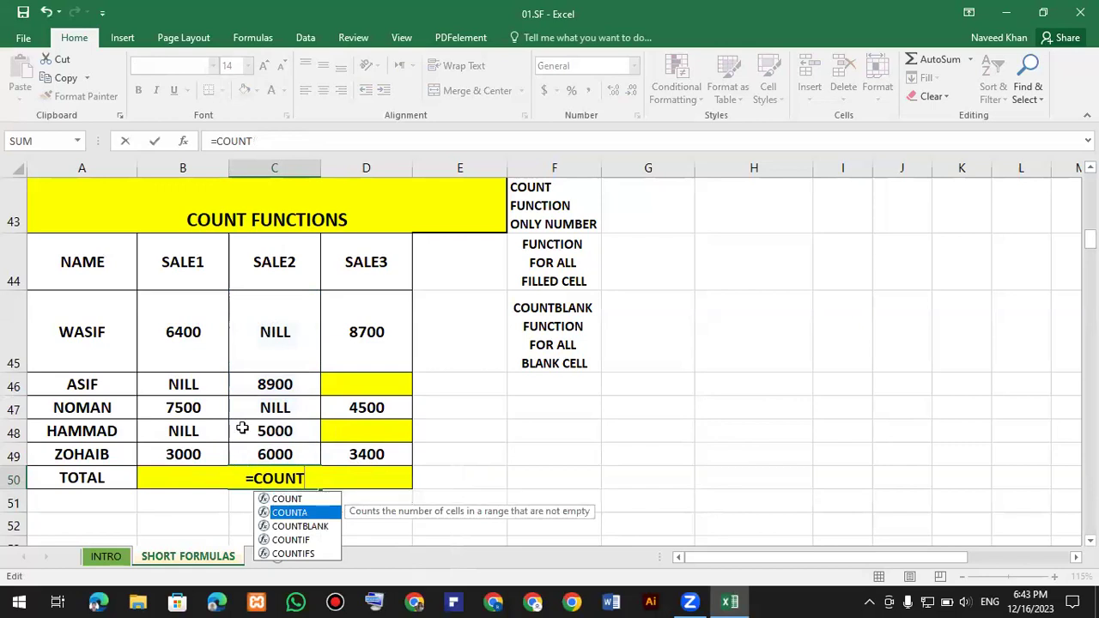
key(Tab)
drag(275, 339, 293, 456)
text())
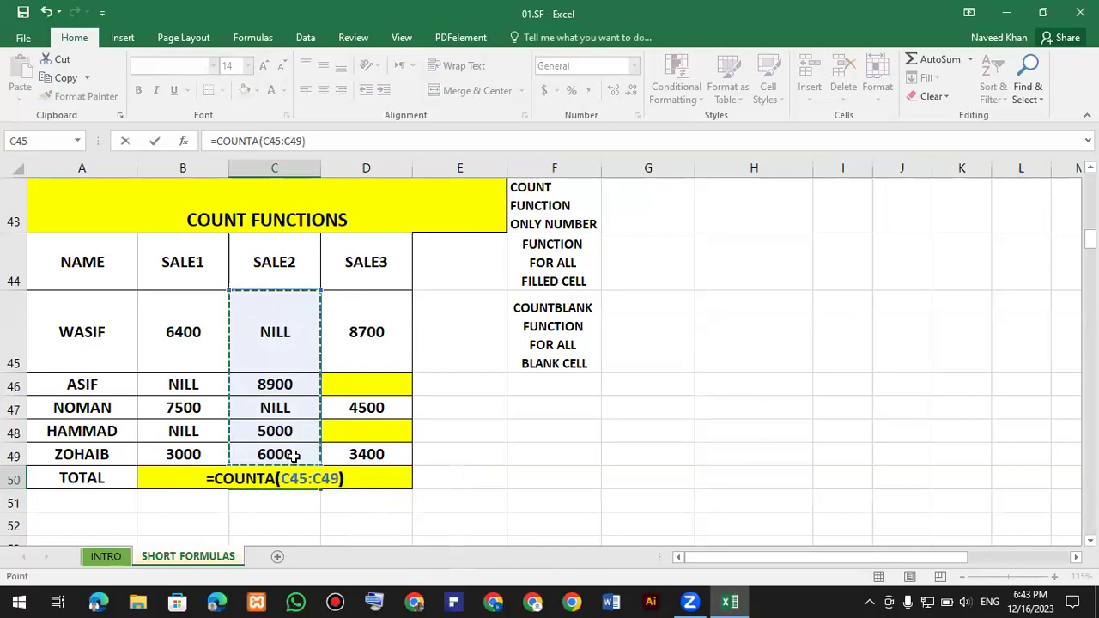
key(Return)
Examine the COUNTA total in C50 against C45:C49 and the blank SALE3 cells D46 and D48
click(290, 479)
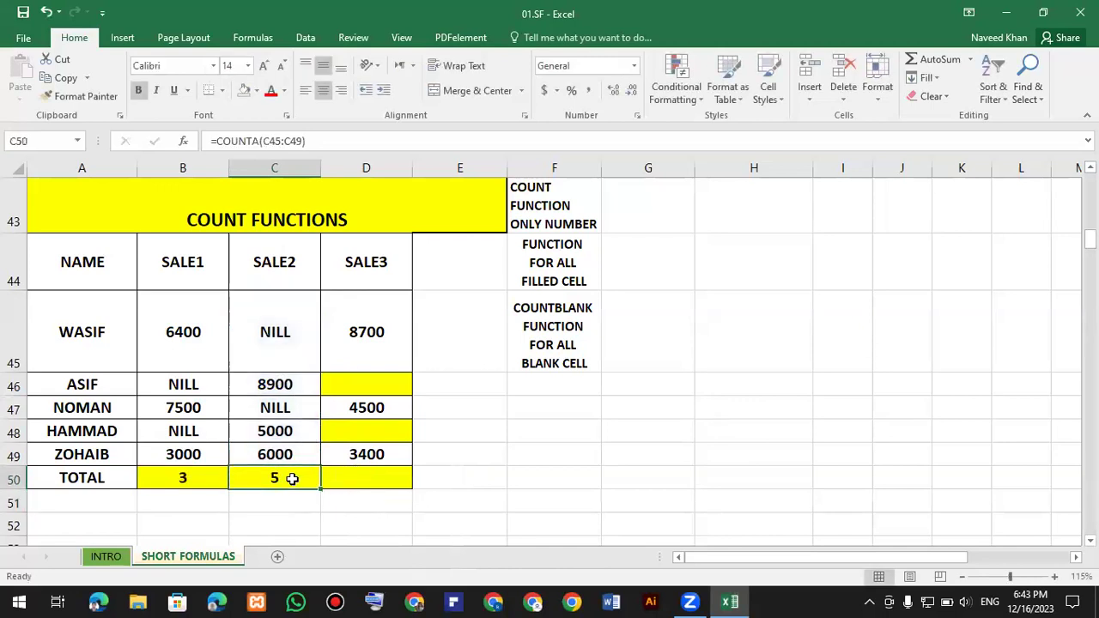
drag(281, 319, 285, 452)
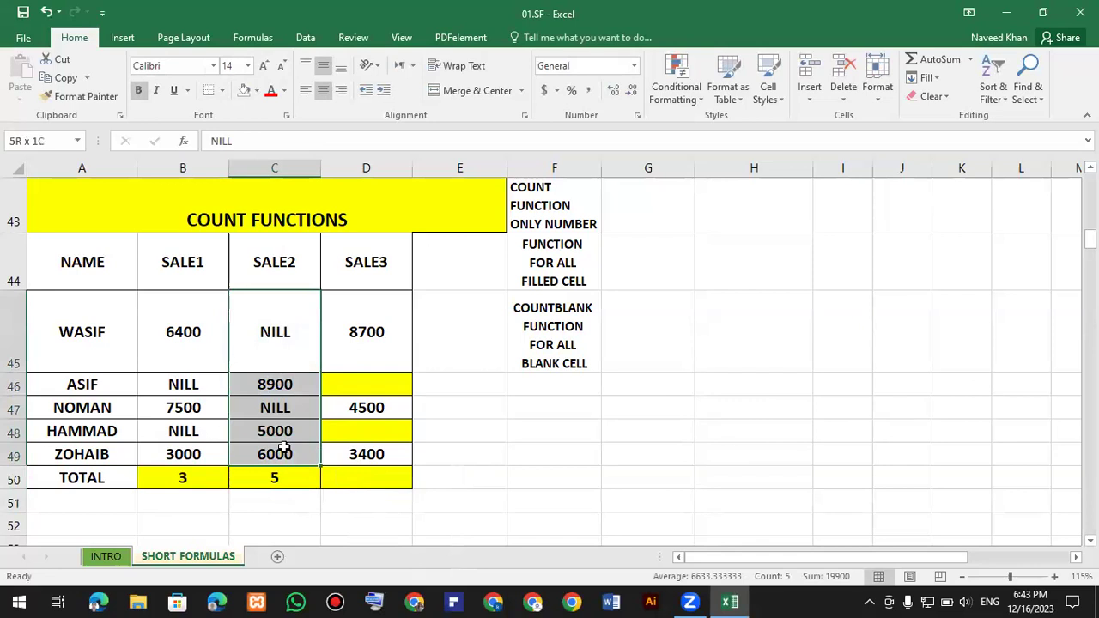
click(363, 469)
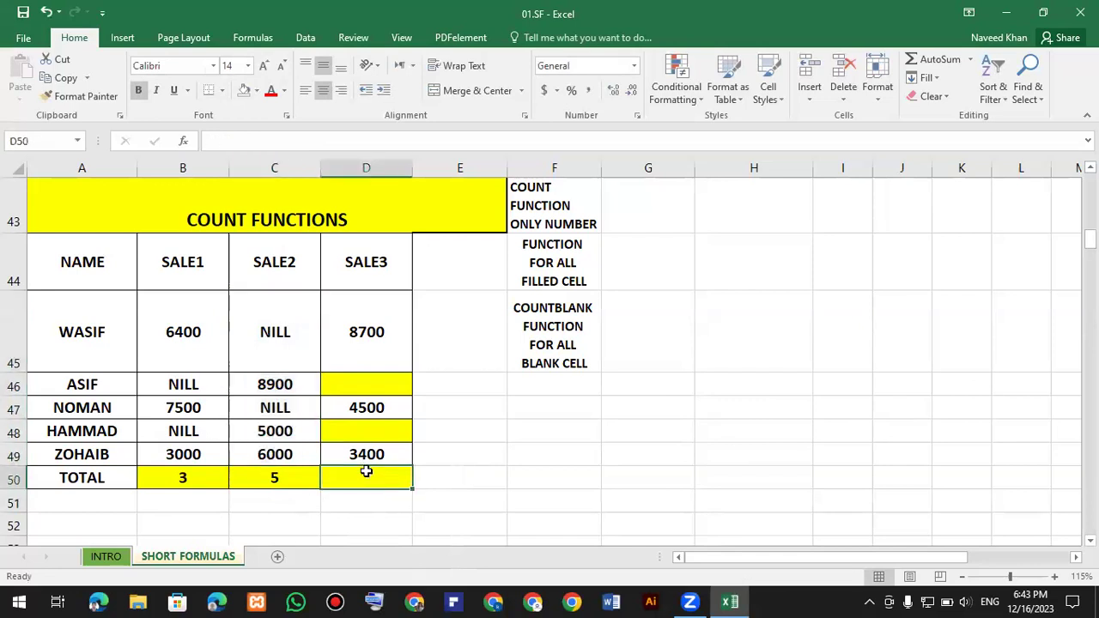
click(360, 391)
click(375, 429)
click(363, 382)
click(377, 429)
Enter =COUNT(D45:D49) in D50 to count the numeric SALE3 entries
click(371, 477)
text(=couny)
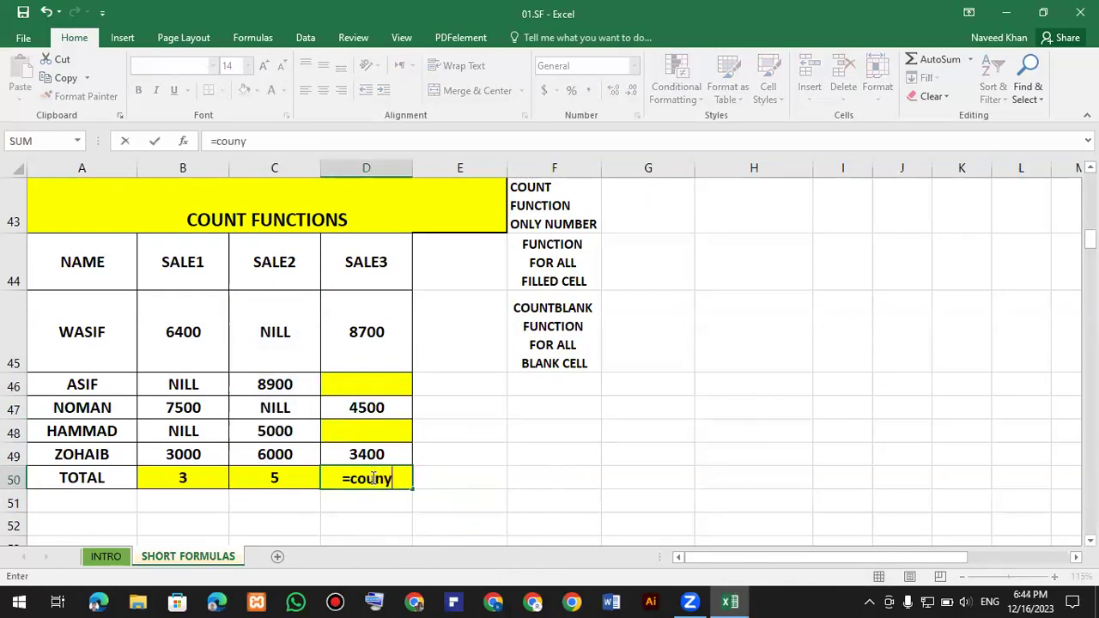
key(BackSpace)
text(t)
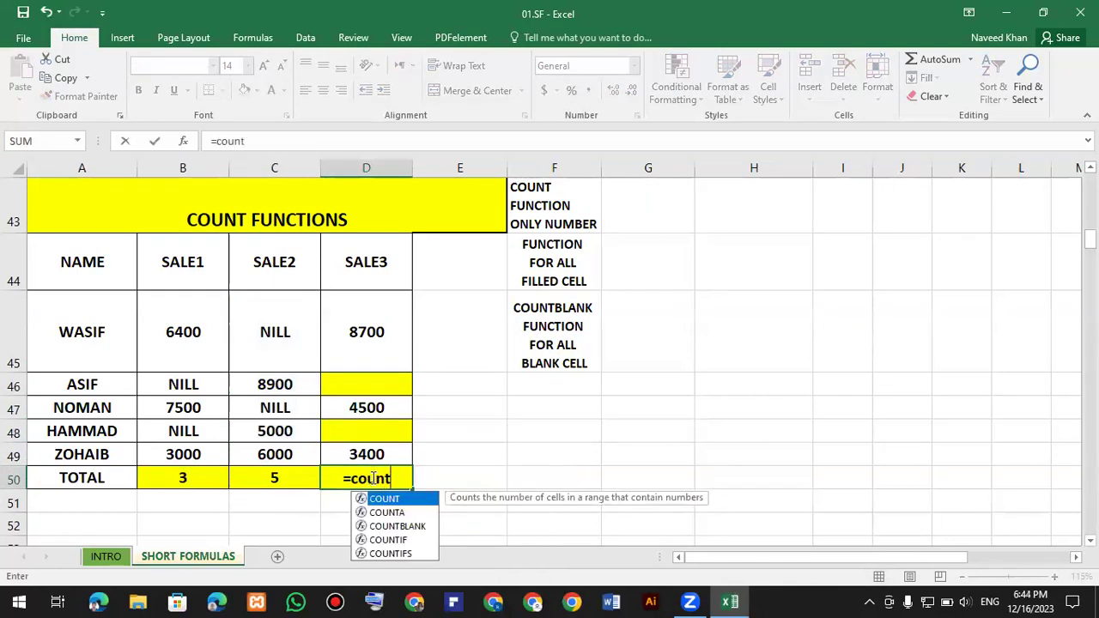
key(Tab)
drag(357, 334, 350, 453)
text())
key(Return)
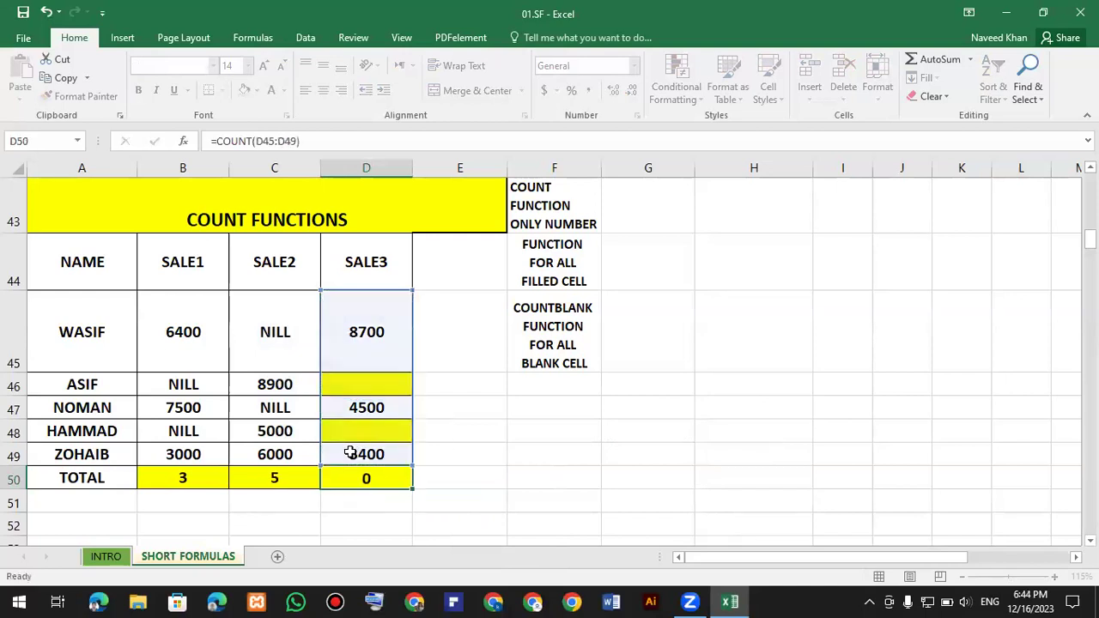
Change the SALE3 total in D50 to =COUNTBLANK(D45:D49) and check it against the blank cells D46 and D48
click(385, 478)
double_click(386, 477)
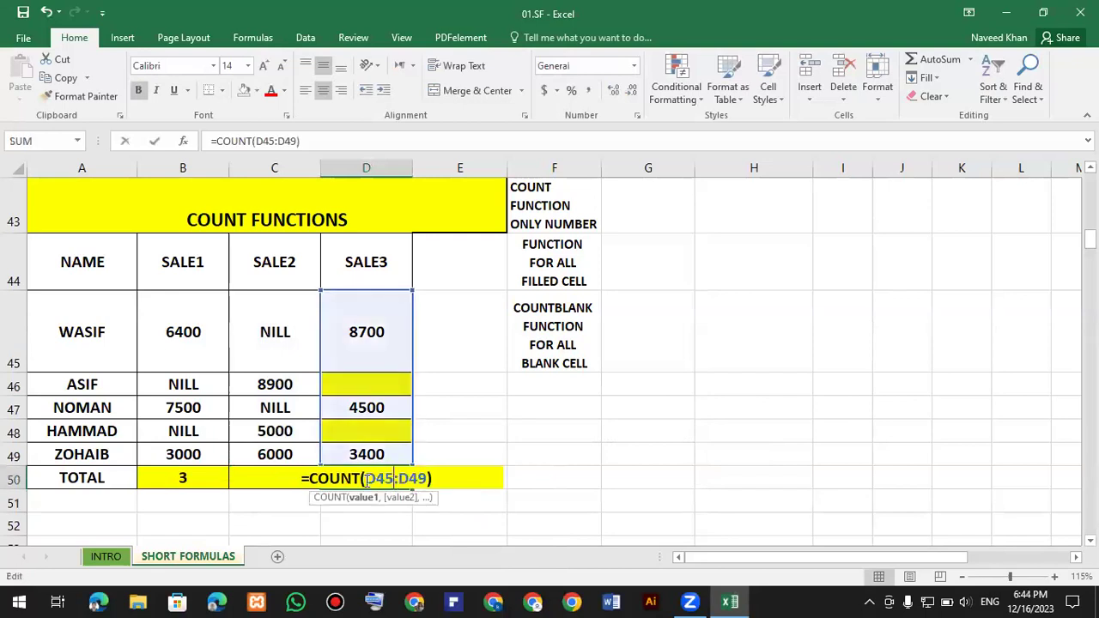
drag(431, 478, 348, 479)
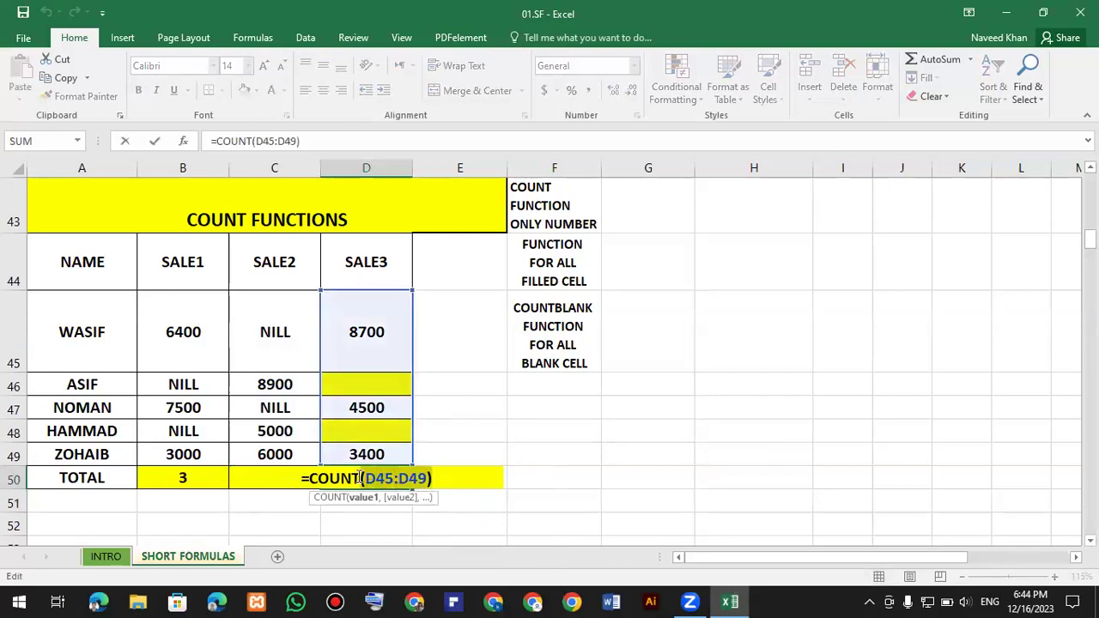
key(BackSpace)
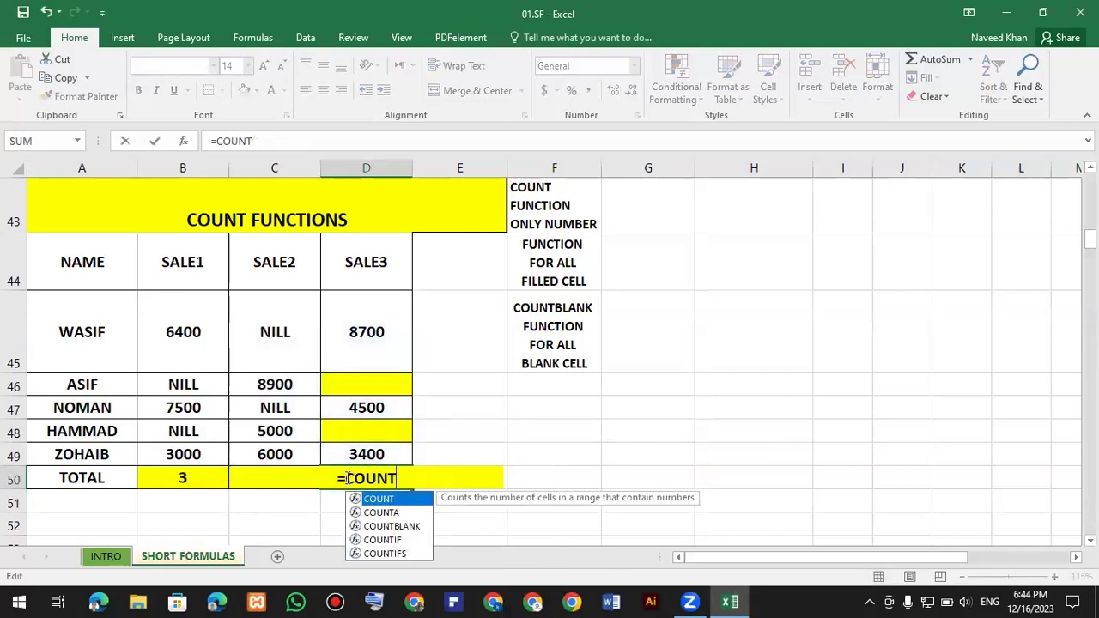
text(bla)
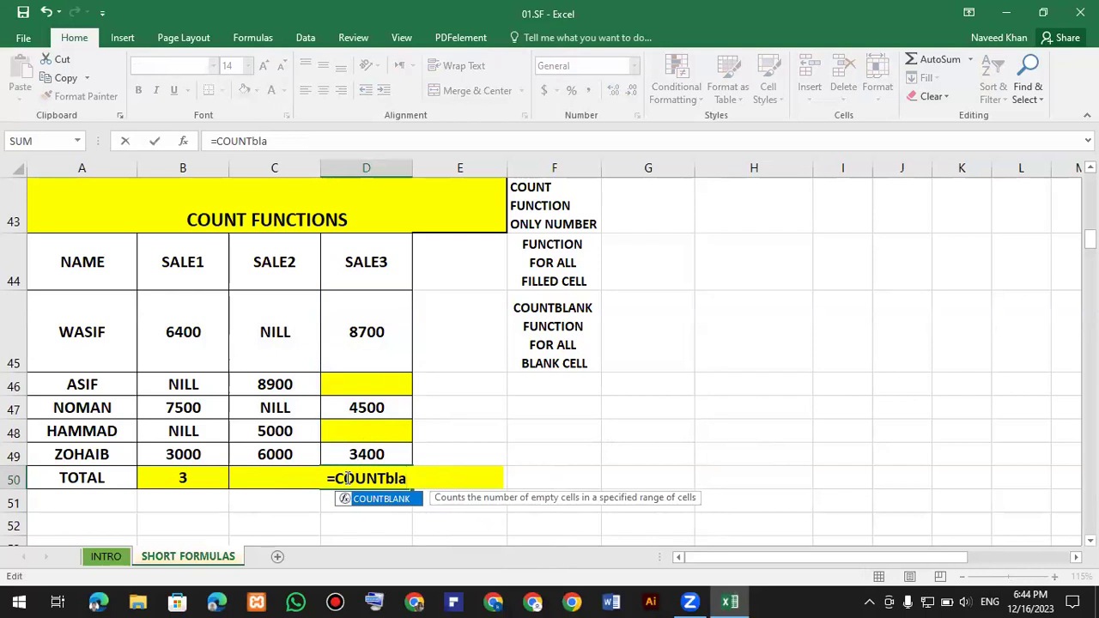
key(Tab)
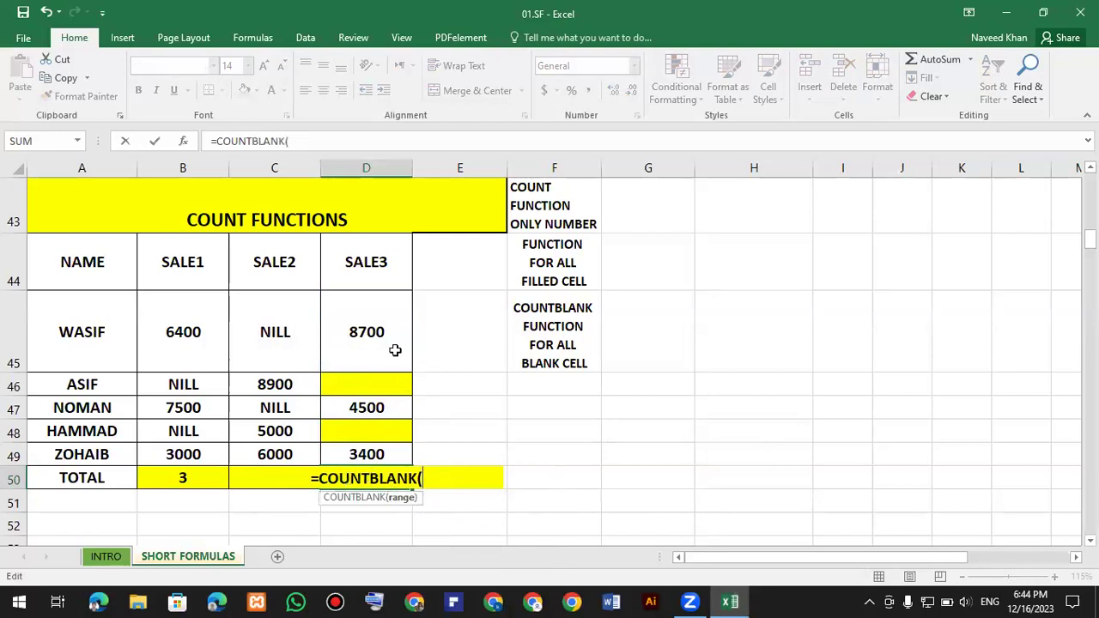
click(377, 331)
drag(377, 409, 381, 453)
text())
key(Return)
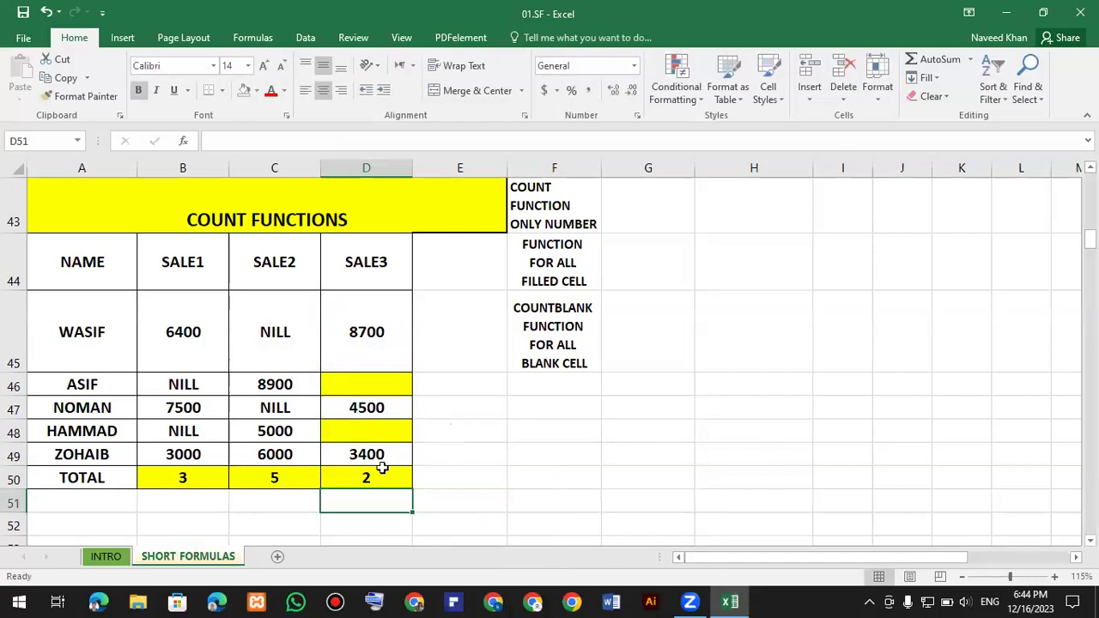
click(383, 477)
click(380, 380)
click(379, 425)
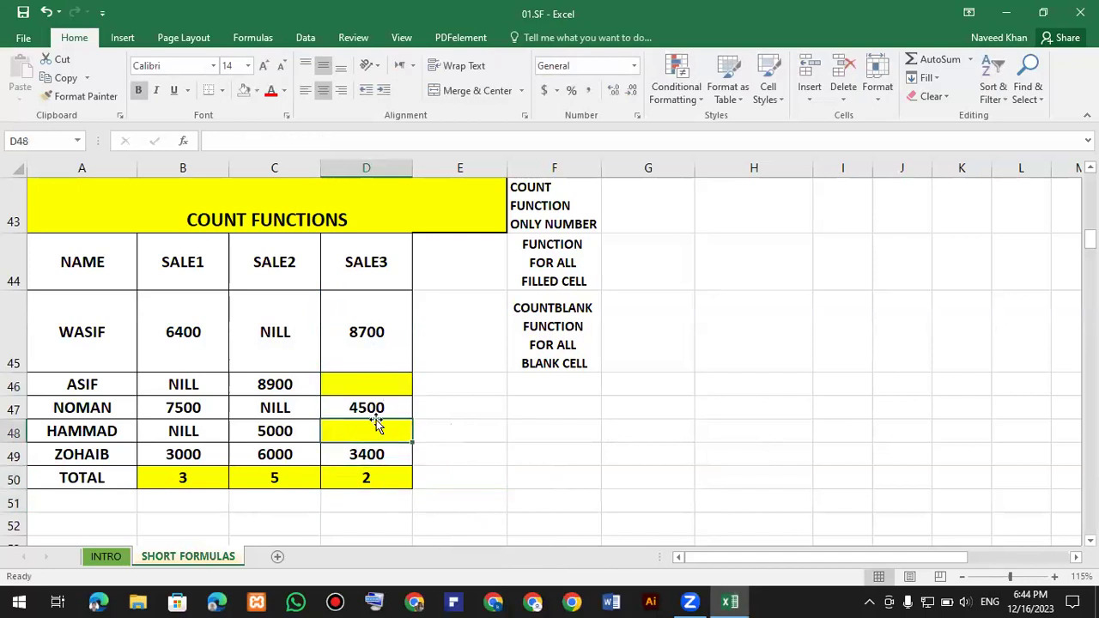
Clear the SALE3 values in D45 and D47 to test the COUNTBLANK total
click(354, 331)
key(Delete)
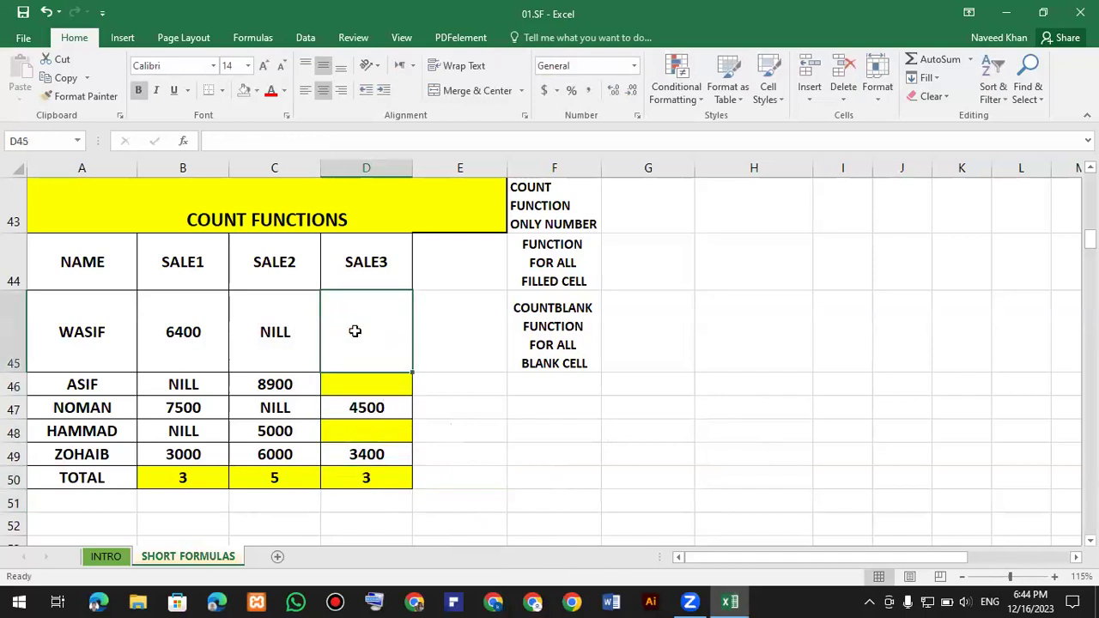
click(566, 347)
click(378, 423)
click(374, 410)
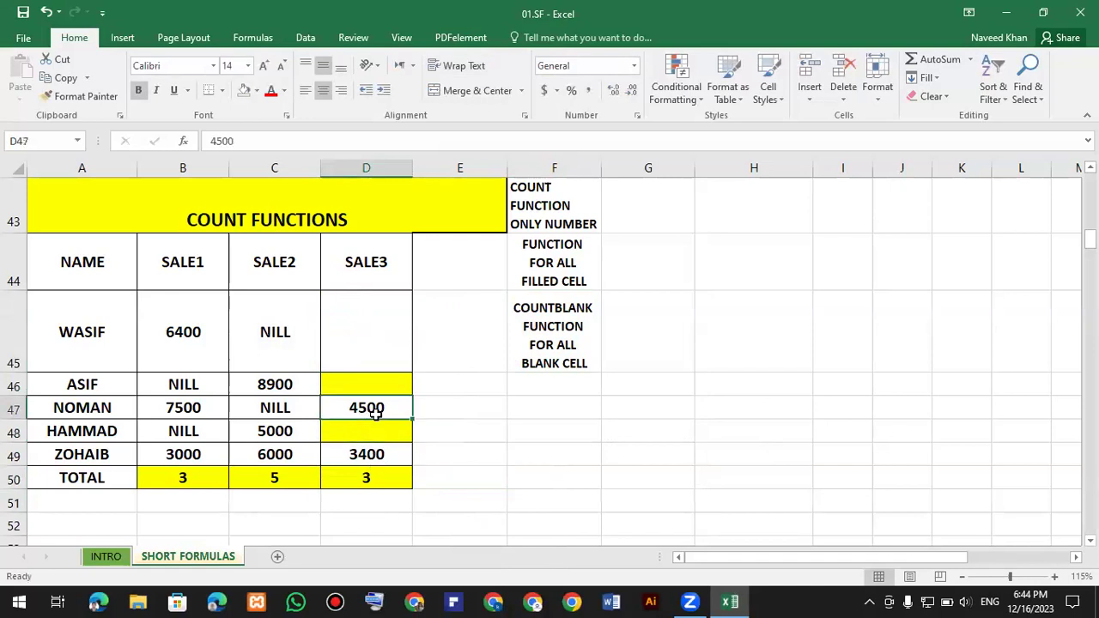
key(Delete)
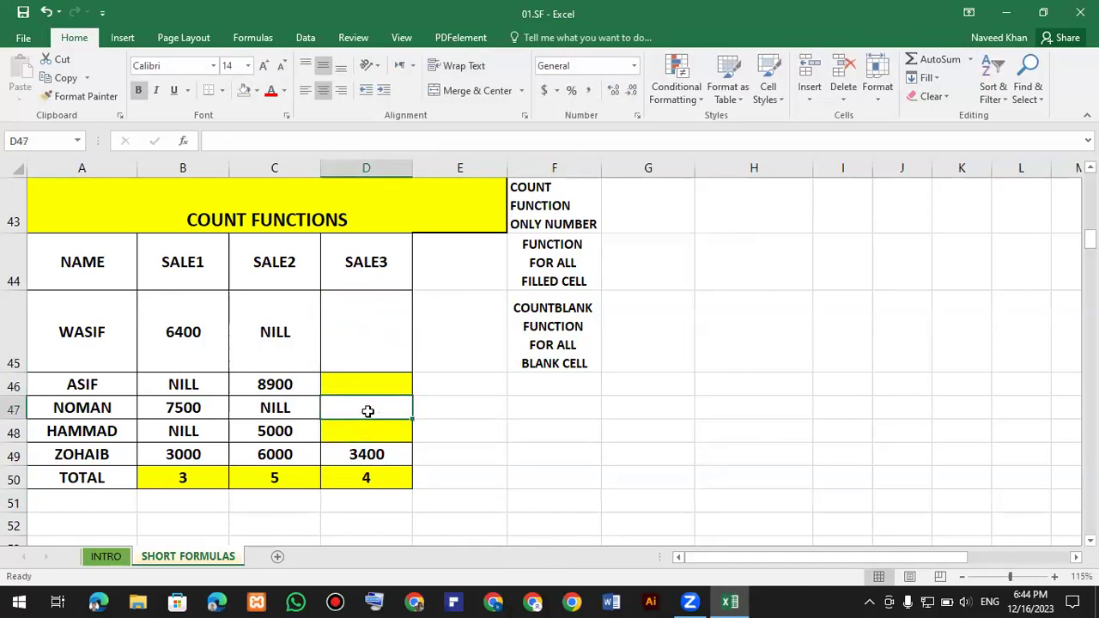
click(517, 506)
Fill the emptied SALE3 cells D45 and D47 with orange
click(384, 328)
drag(376, 419, 371, 451)
click(363, 348)
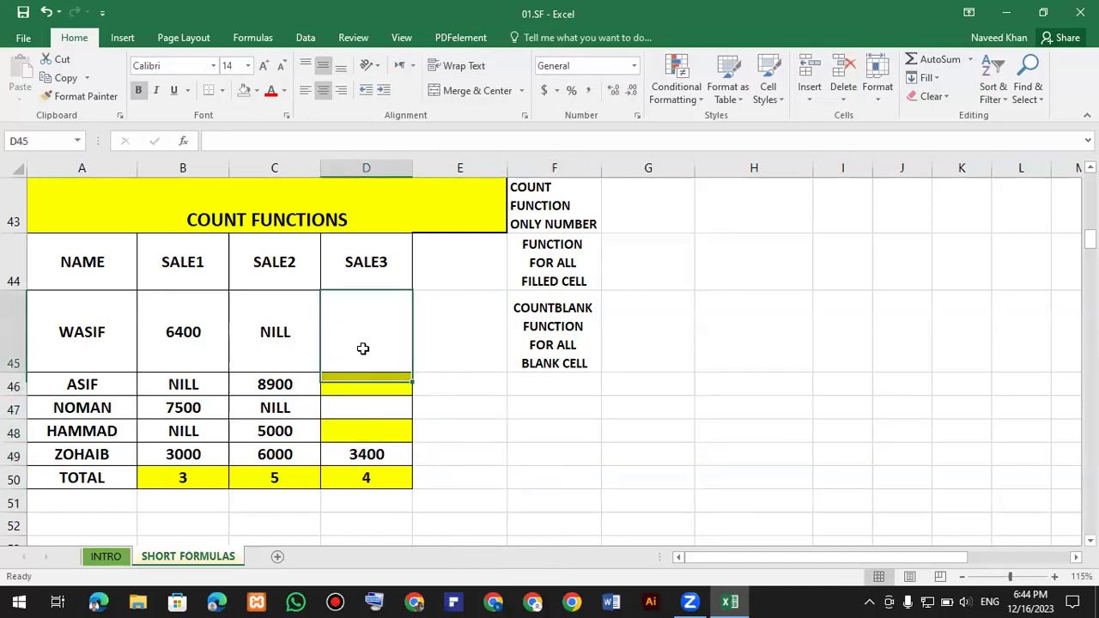
click(256, 90)
click(311, 127)
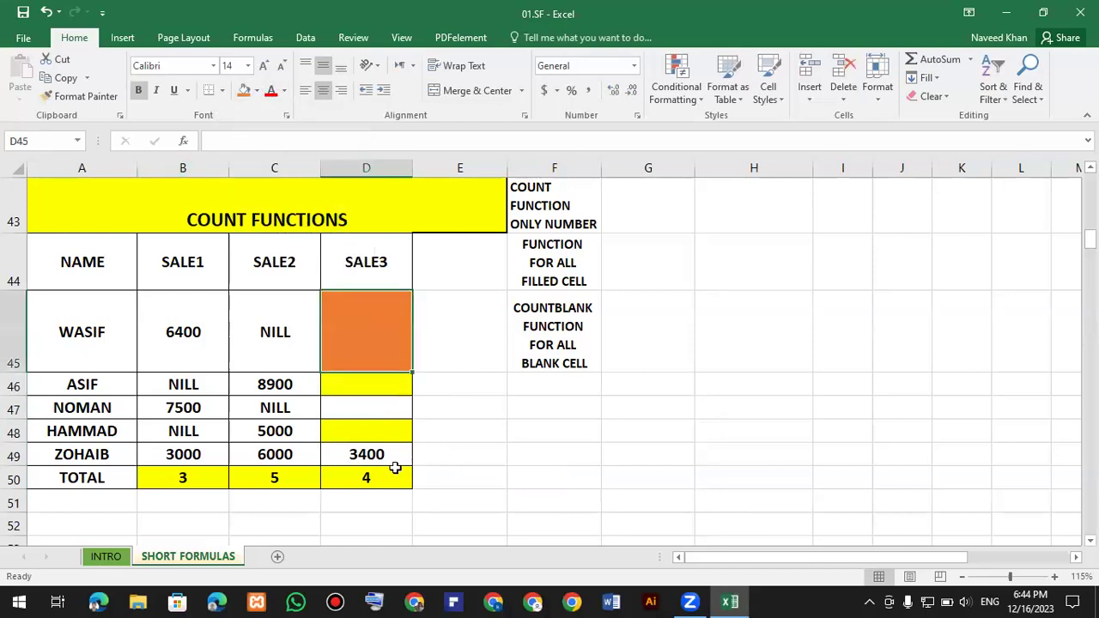
click(367, 409)
click(244, 91)
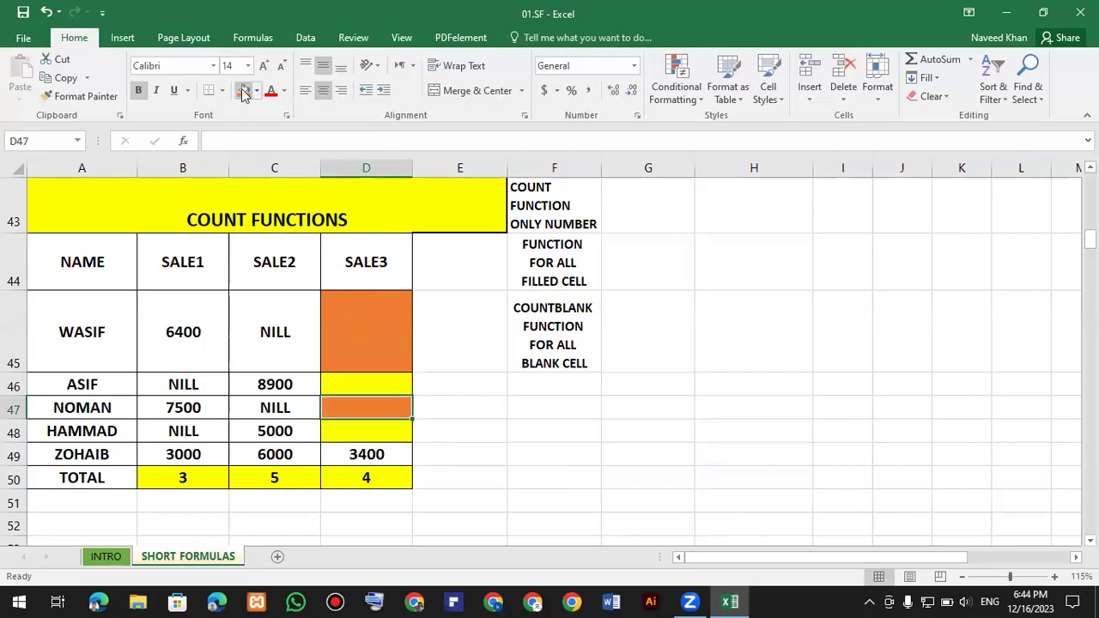
Examine the SALE3 cells D45 to D49 one by one against the COUNTBLANK total in D50
key(Right)
key(Right)
key(Down)
key(Down)
click(373, 339)
click(371, 381)
click(377, 412)
click(378, 436)
click(376, 454)
click(380, 492)
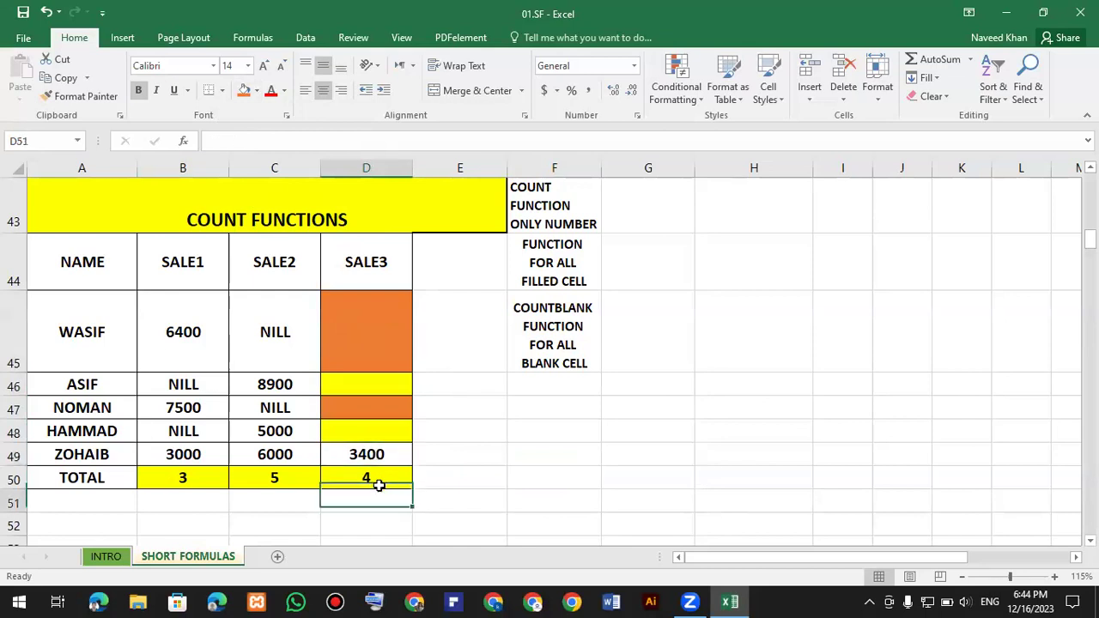
click(377, 479)
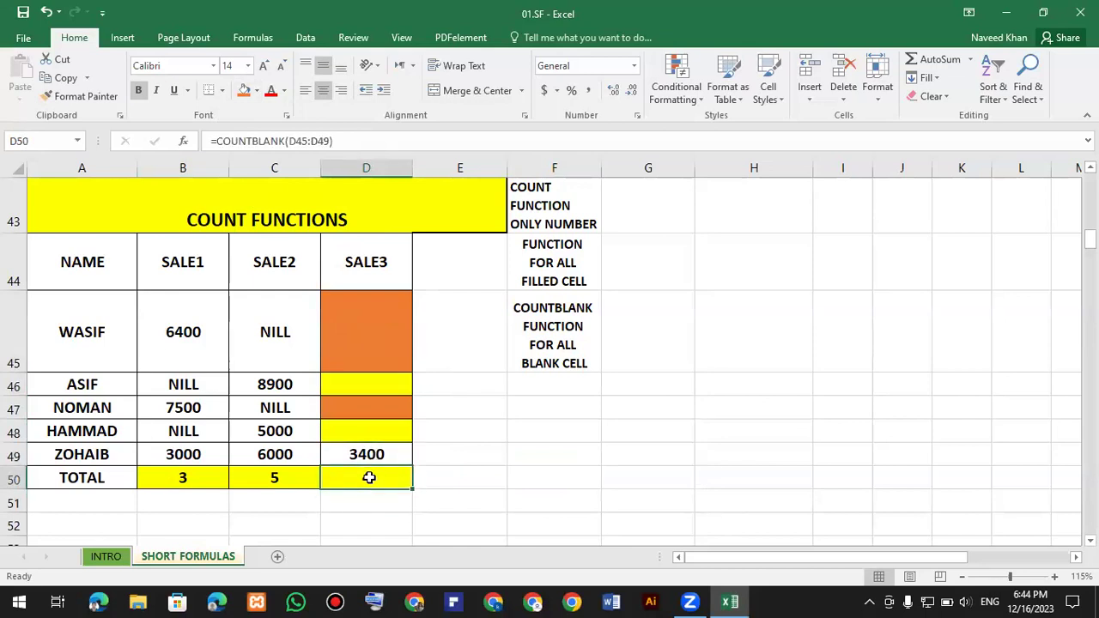
Undo the orange fills and the clearing of SALE3 cells D45 and D47, and recheck D50 against blank cells D46 and D48
key(ctrl+z)
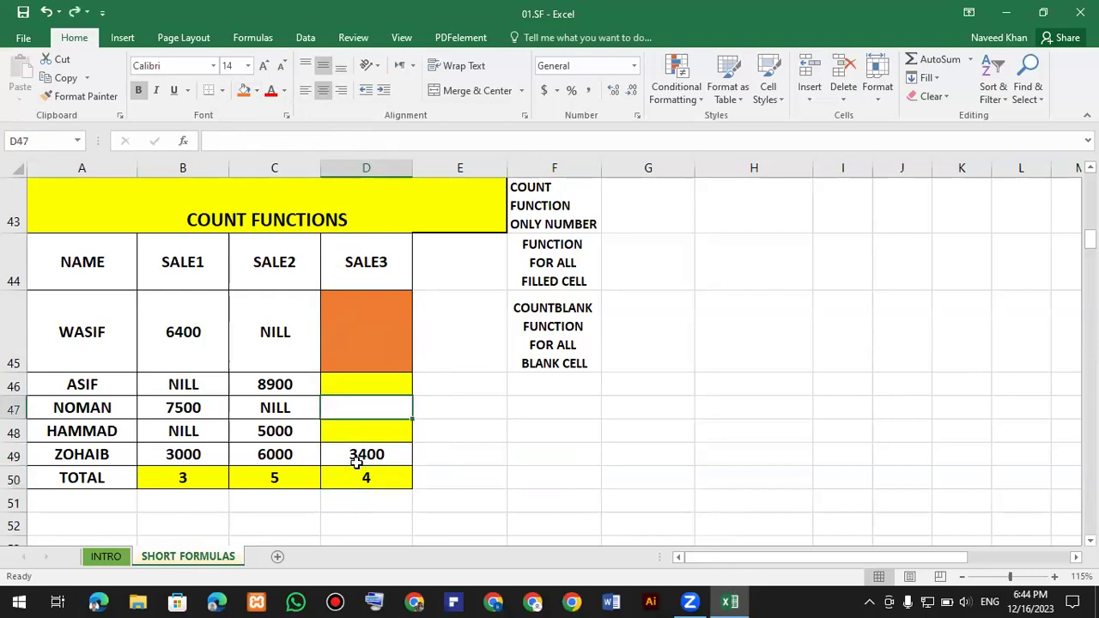
key(ctrl+z)
click(508, 503)
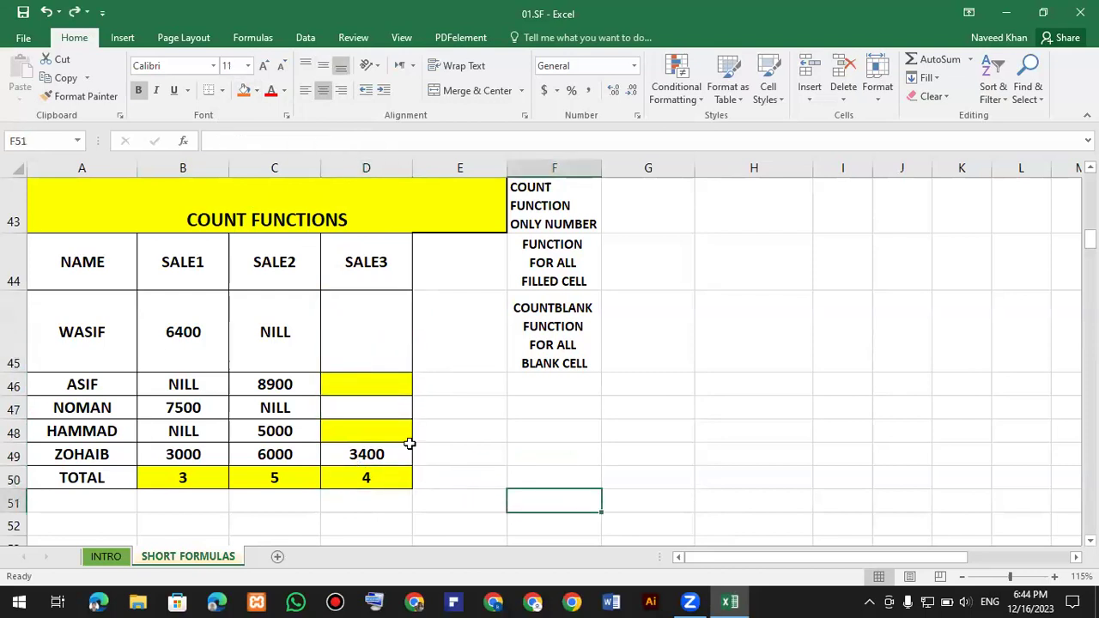
key(ctrl+z)
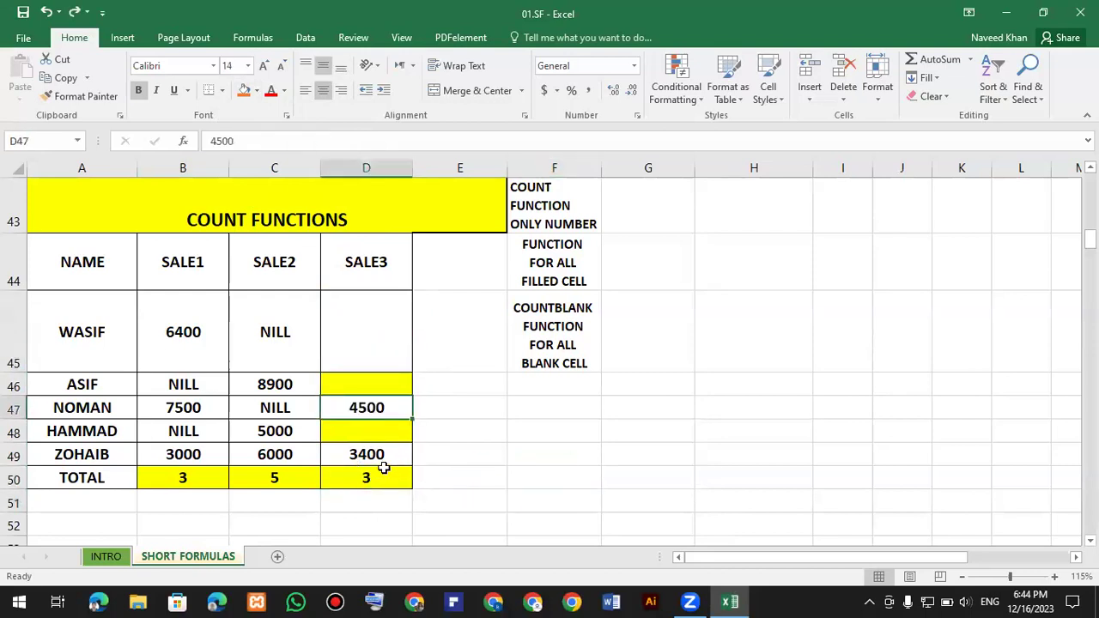
key(ctrl+z)
click(459, 475)
click(400, 478)
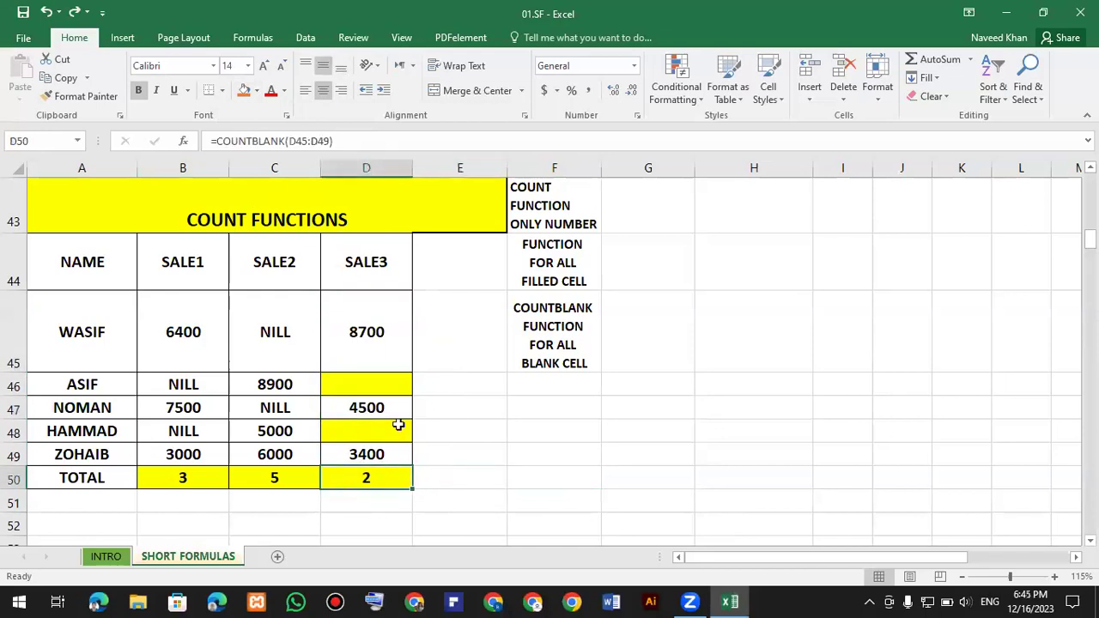
click(381, 385)
click(373, 430)
Widen column B to fit the NOW date and time, and clear the formulas in B57:B64
scroll(373, 431, down, 3)
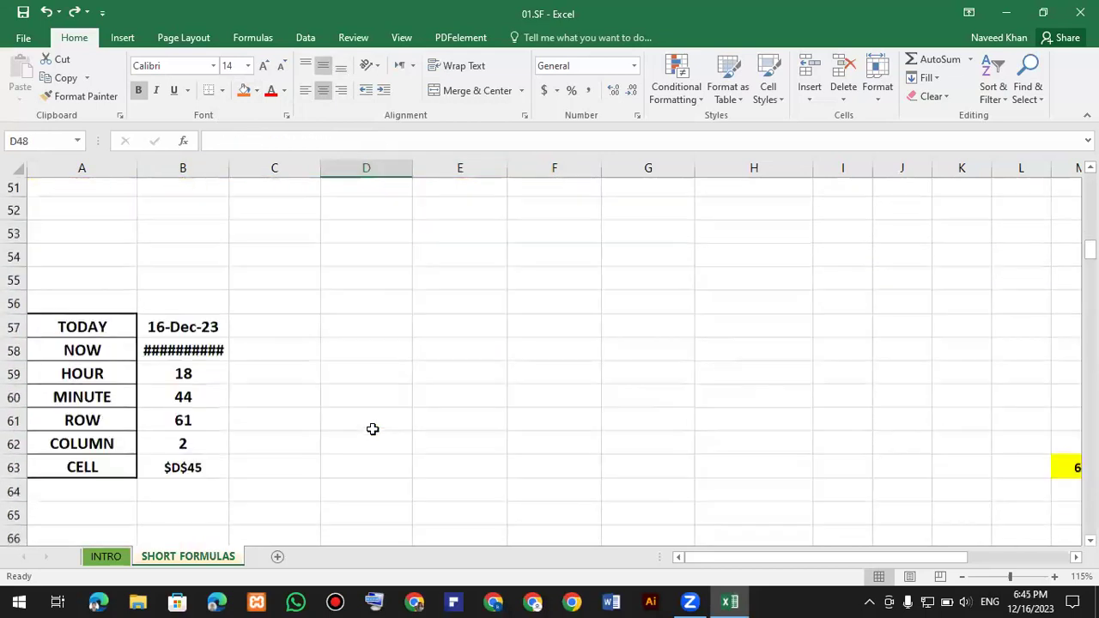
drag(230, 163, 302, 165)
drag(229, 305, 233, 457)
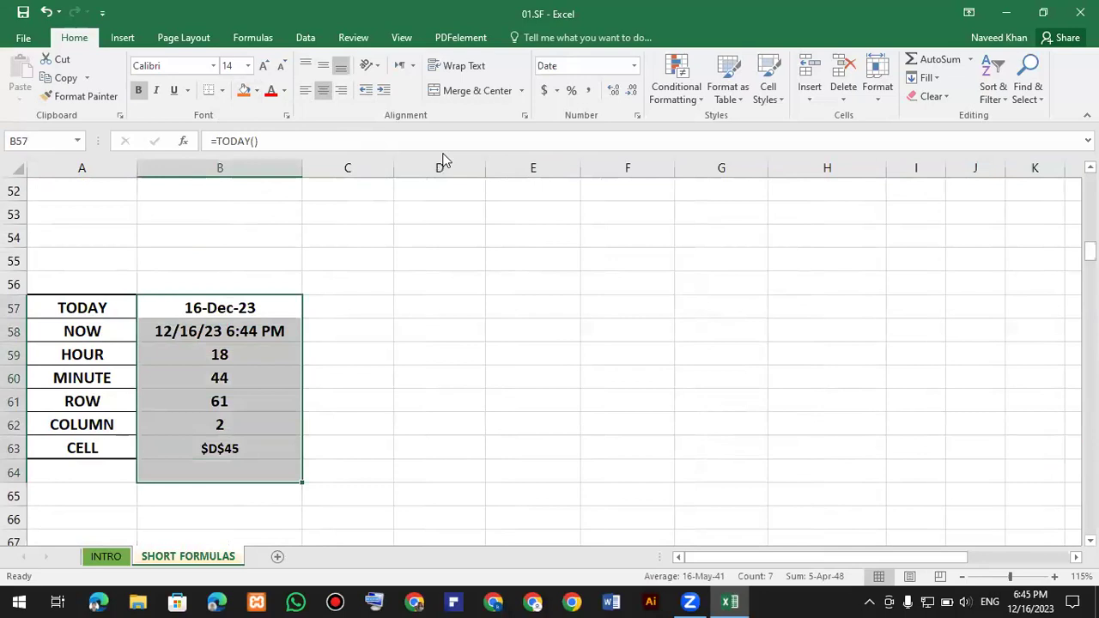
click(351, 364)
drag(246, 306, 246, 468)
click(348, 355)
drag(232, 307, 233, 470)
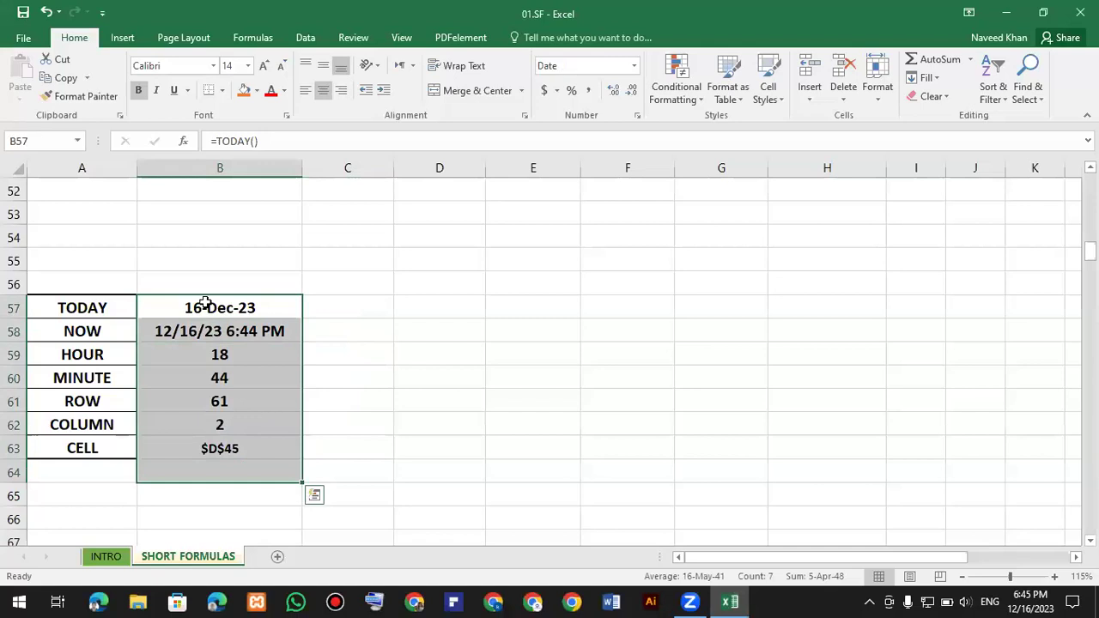
key(Delete)
Enter =TODAY() in B57 beside the TODAY label and review the finished formula
click(196, 304)
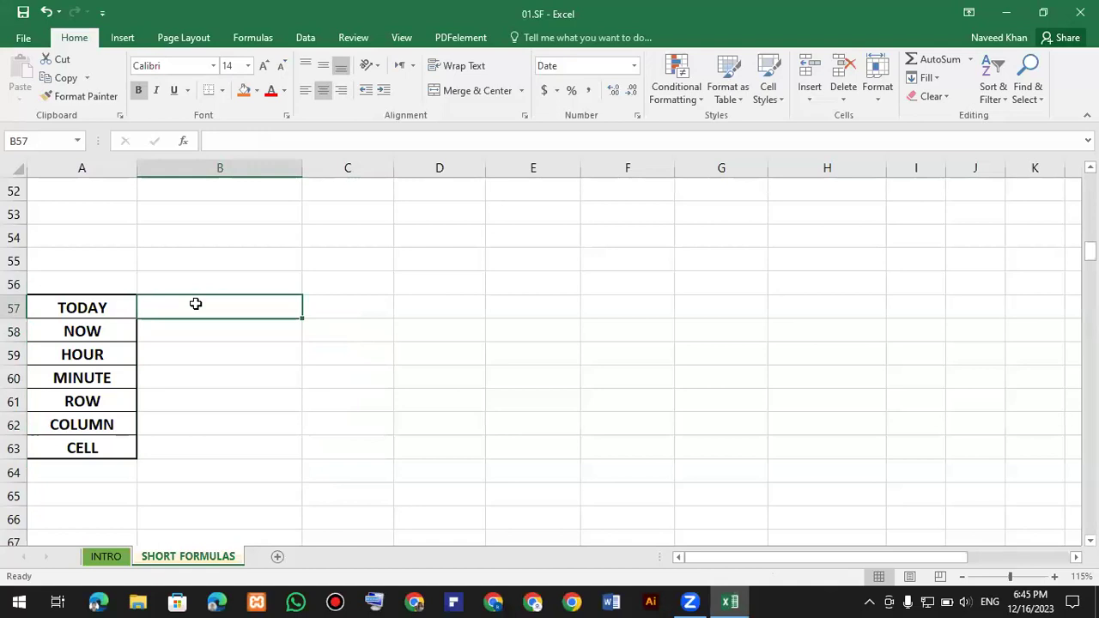
text(=)
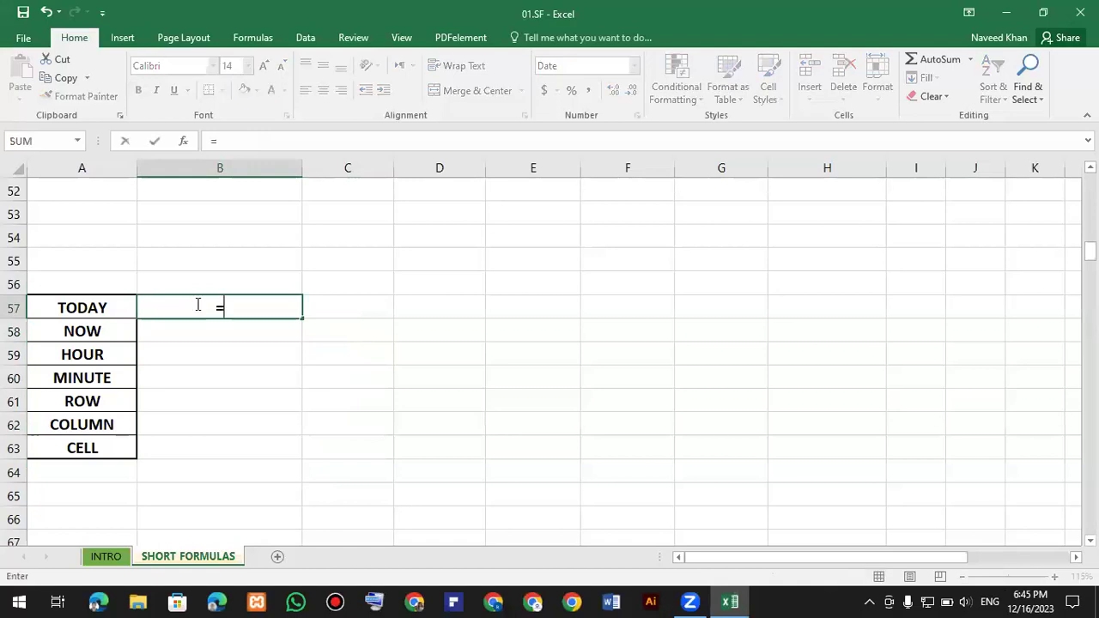
text(tof)
key(BackSpace)
key(Tab)
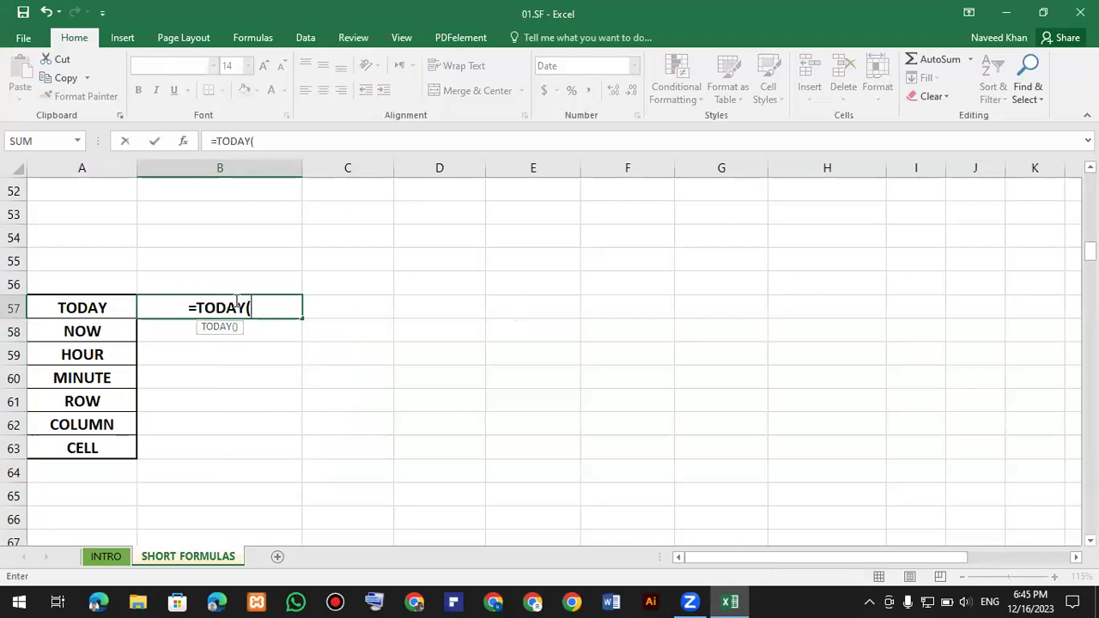
text())
key(Return)
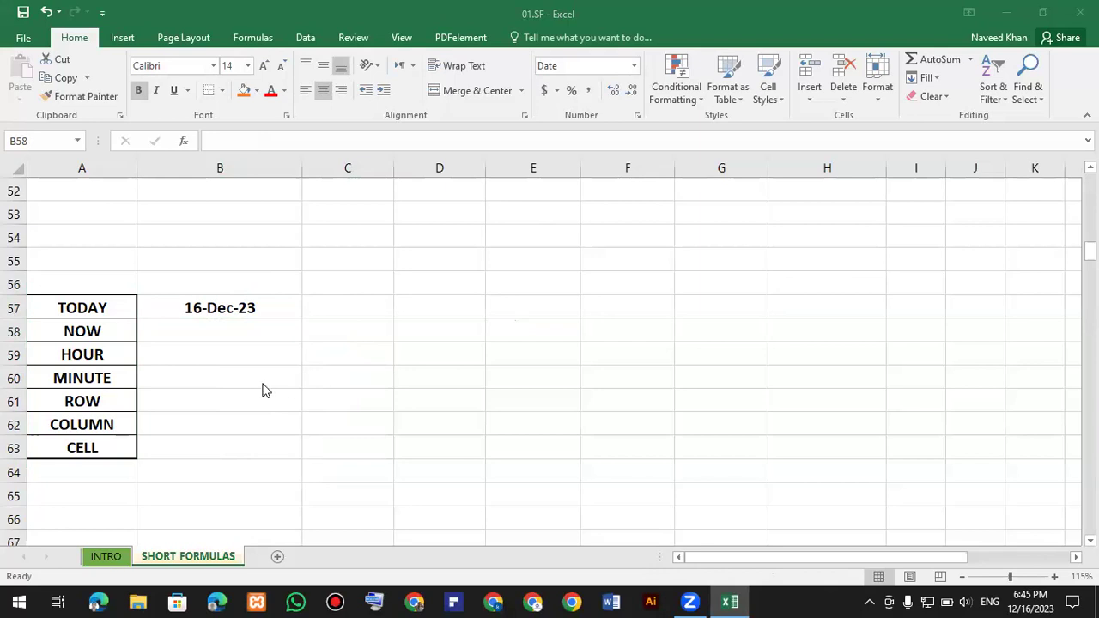
click(224, 314)
double_click(228, 307)
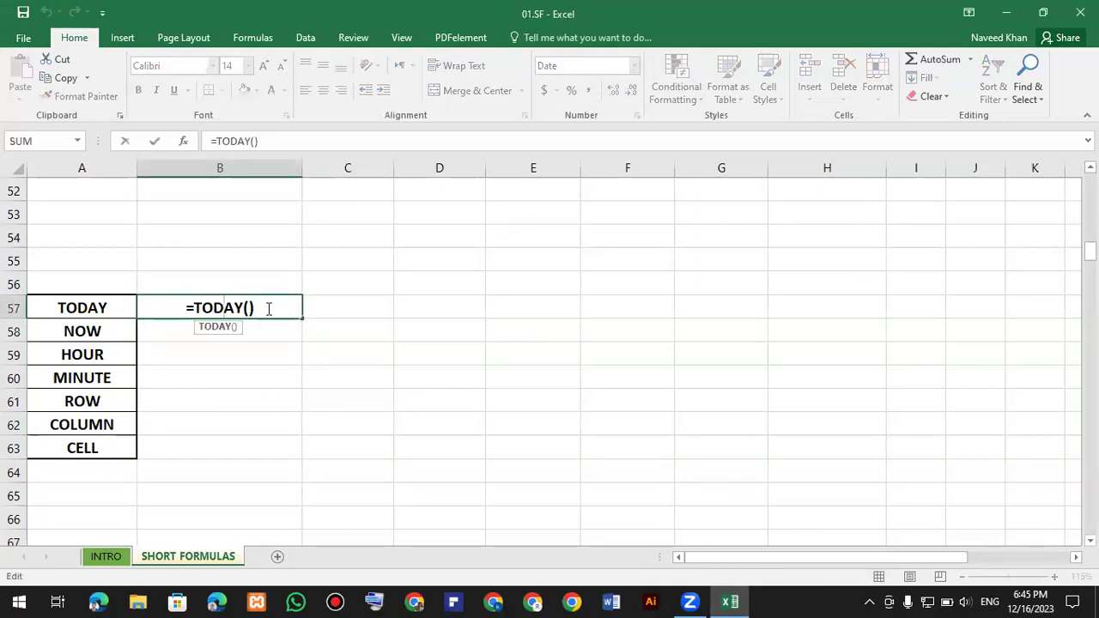
key(Return)
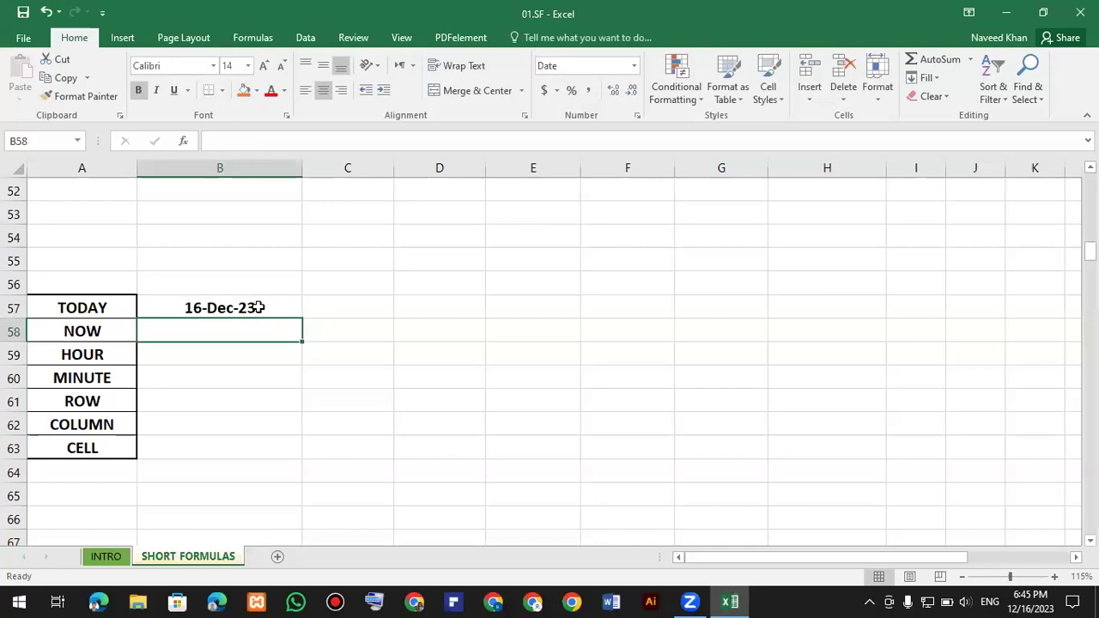
Enter =NOW() in B58 beside the NOW label
ctrl+scroll(147, 310, up, 1)
ctrl+scroll(146, 311, up, 2)
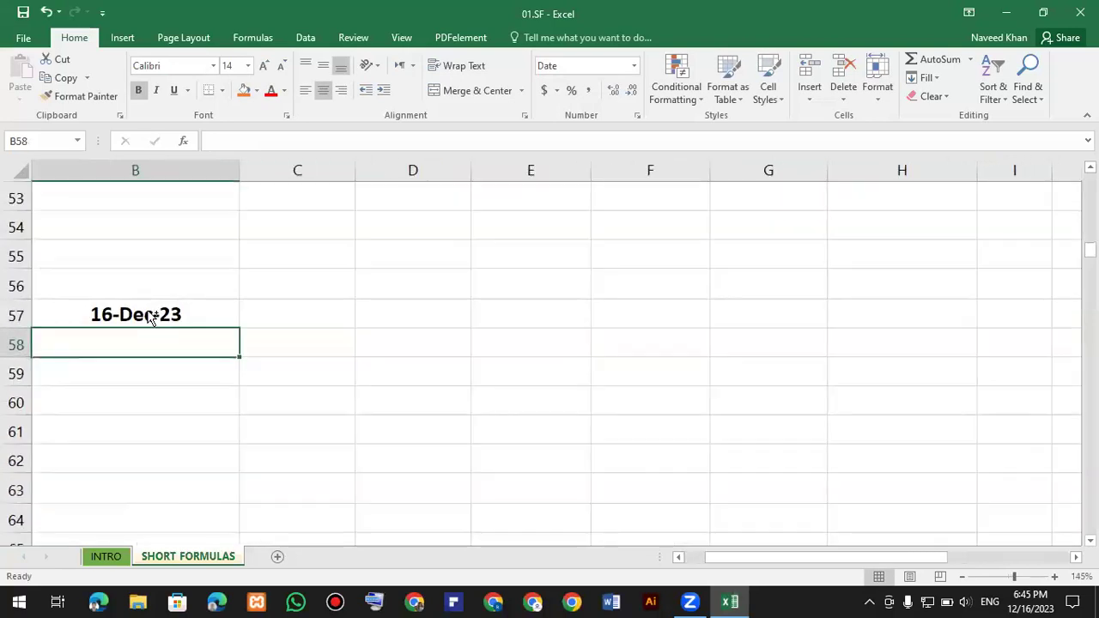
click(678, 557)
click(678, 557)
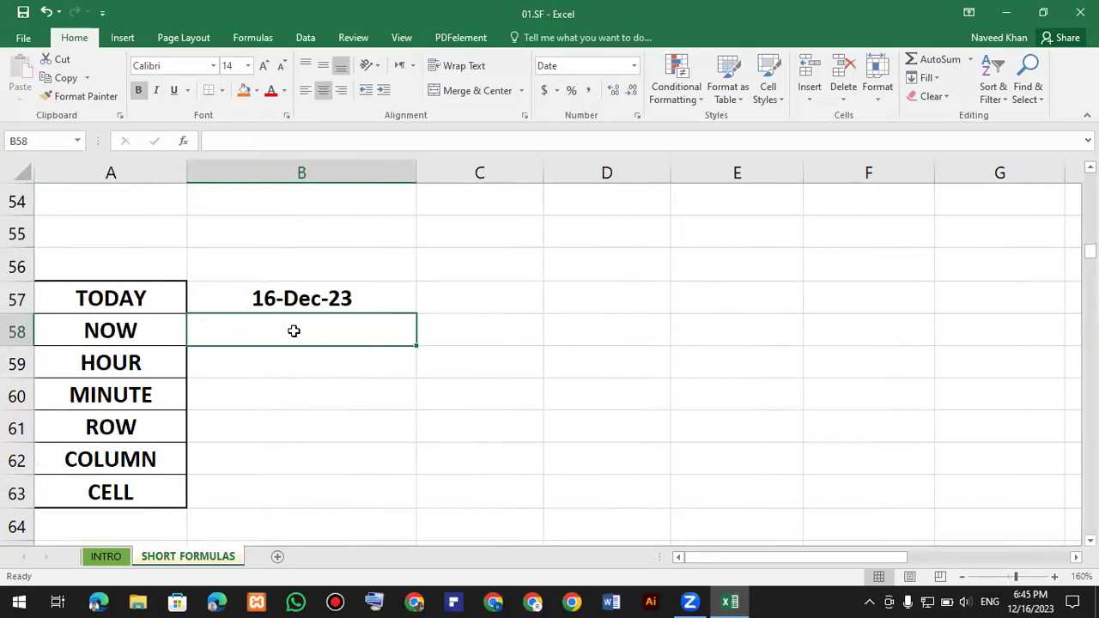
text(=no)
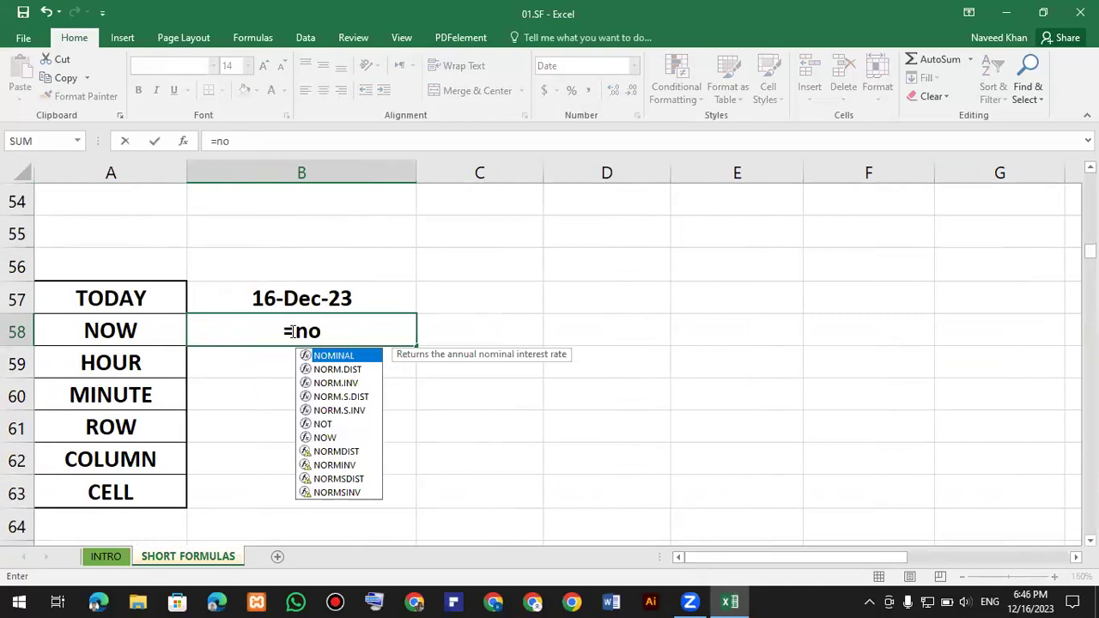
text(w)
key(Tab)
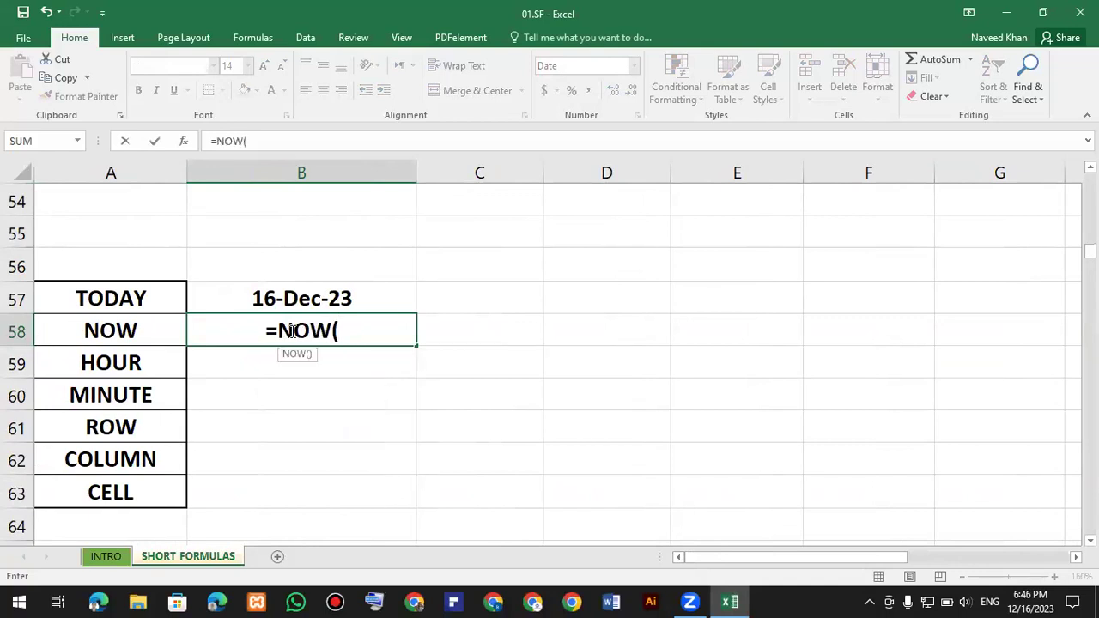
text())
key(Return)
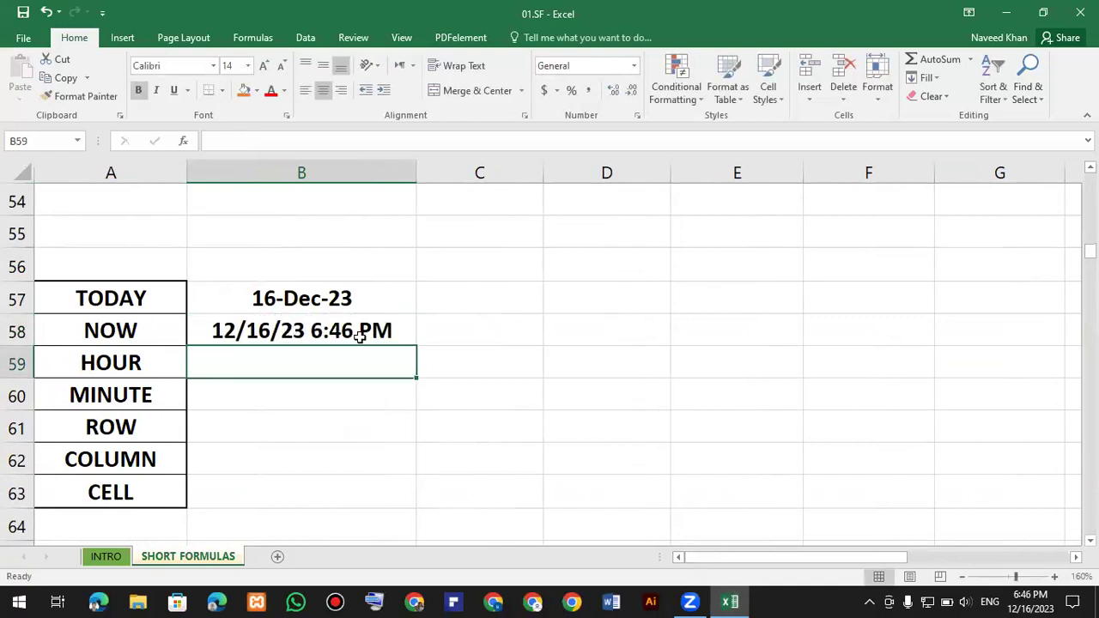
Compare the date formats of the TODAY and NOW cells B57 and B58
click(289, 323)
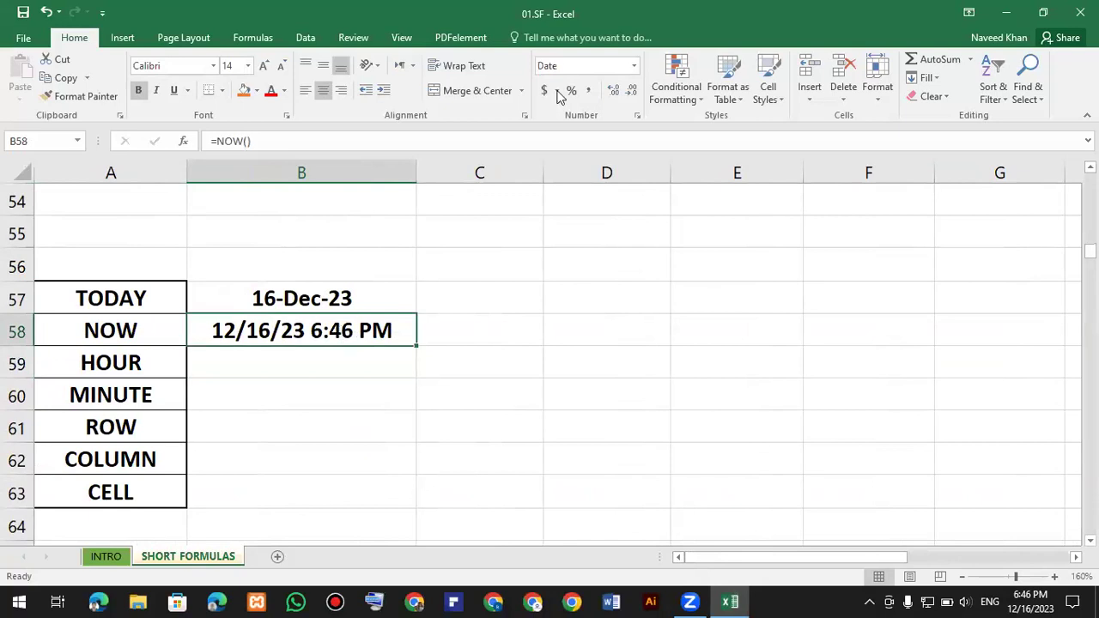
click(637, 115)
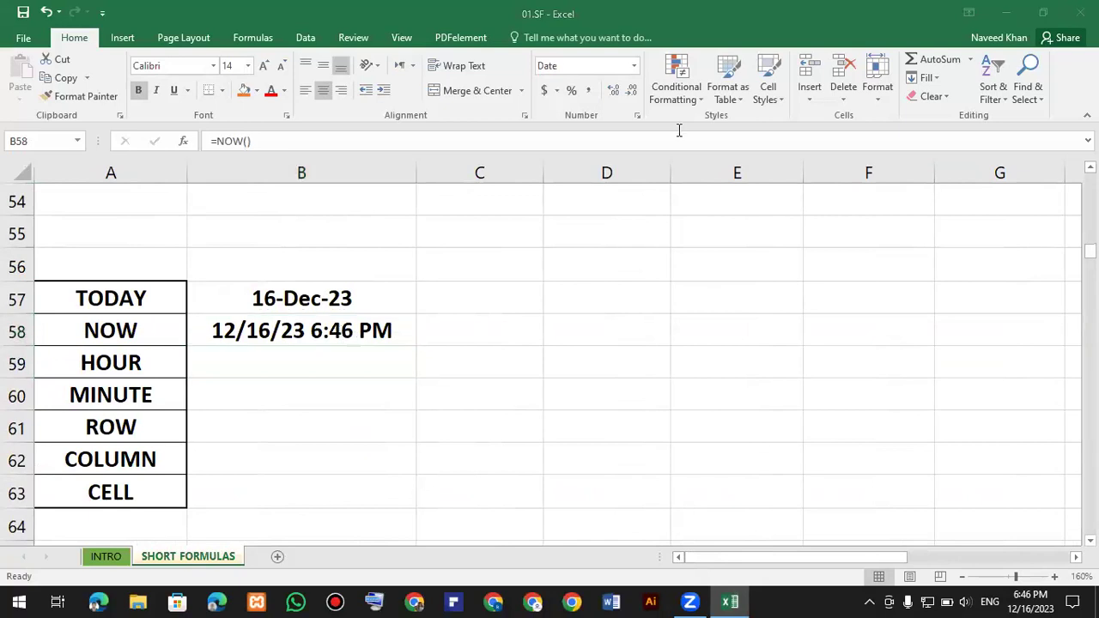
click(309, 299)
click(245, 331)
click(292, 303)
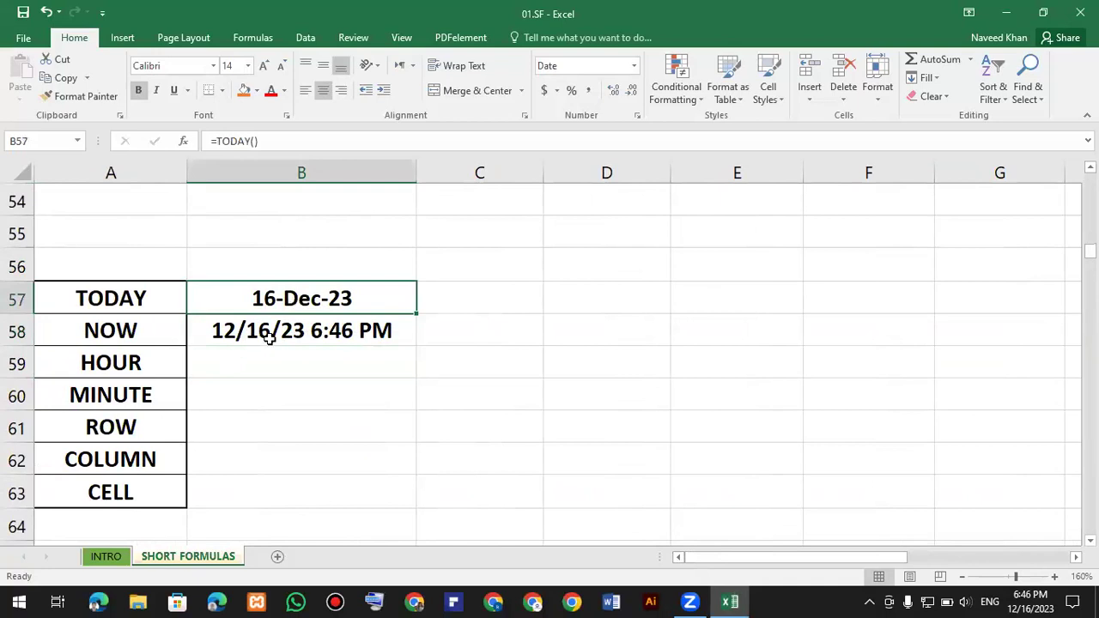
click(268, 335)
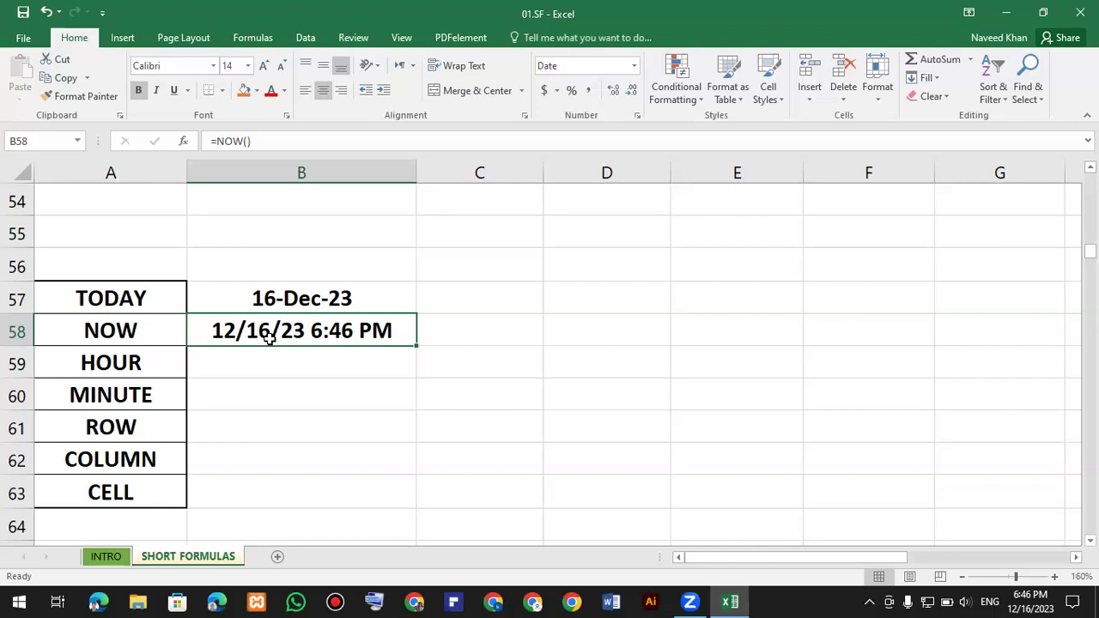
click(308, 298)
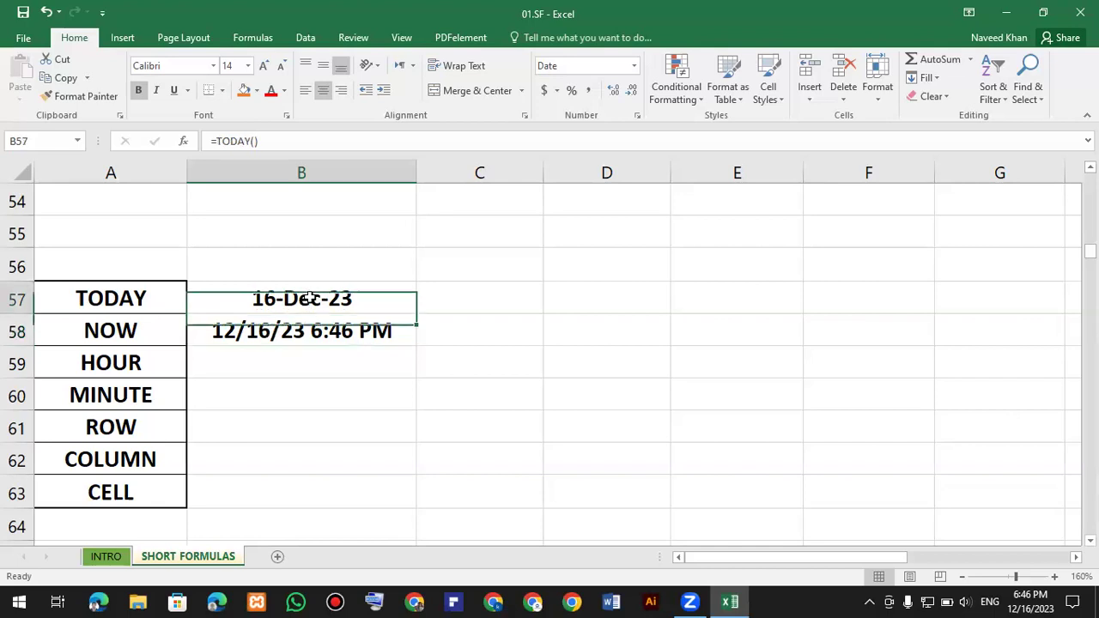
Enter the note "standard time format" in C57 and fit the width of column C to it
click(463, 299)
text(s)
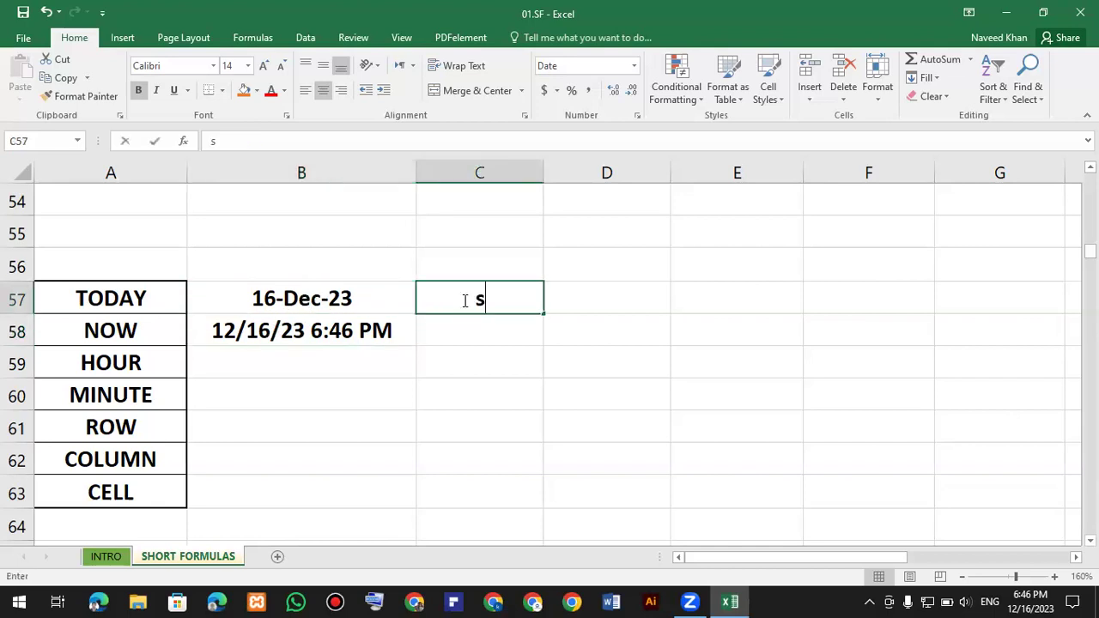
text(tandard )
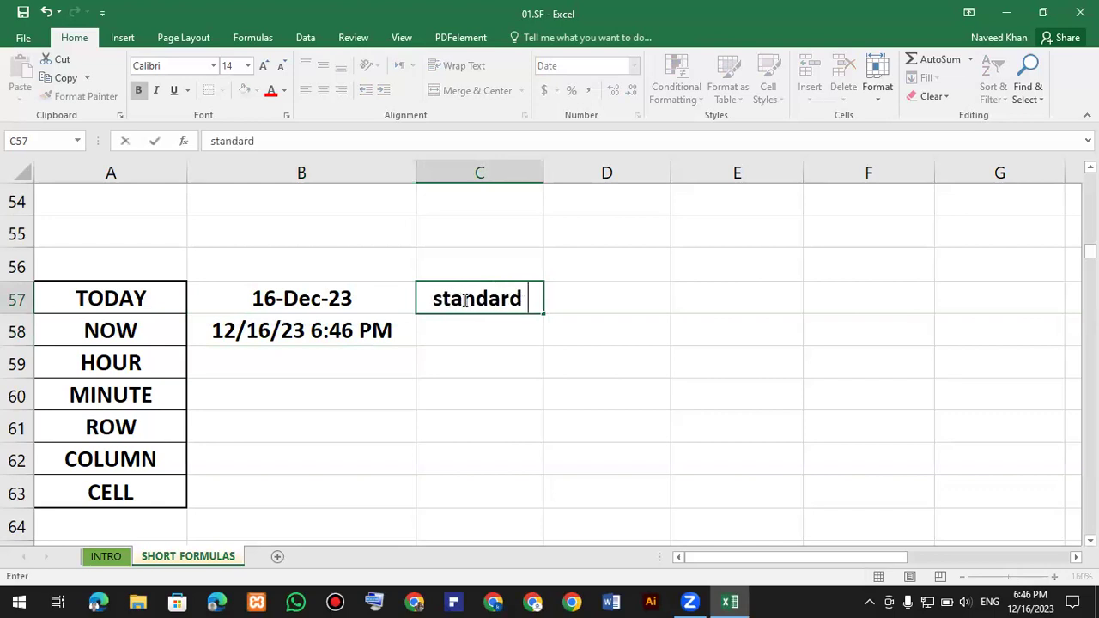
text(time )
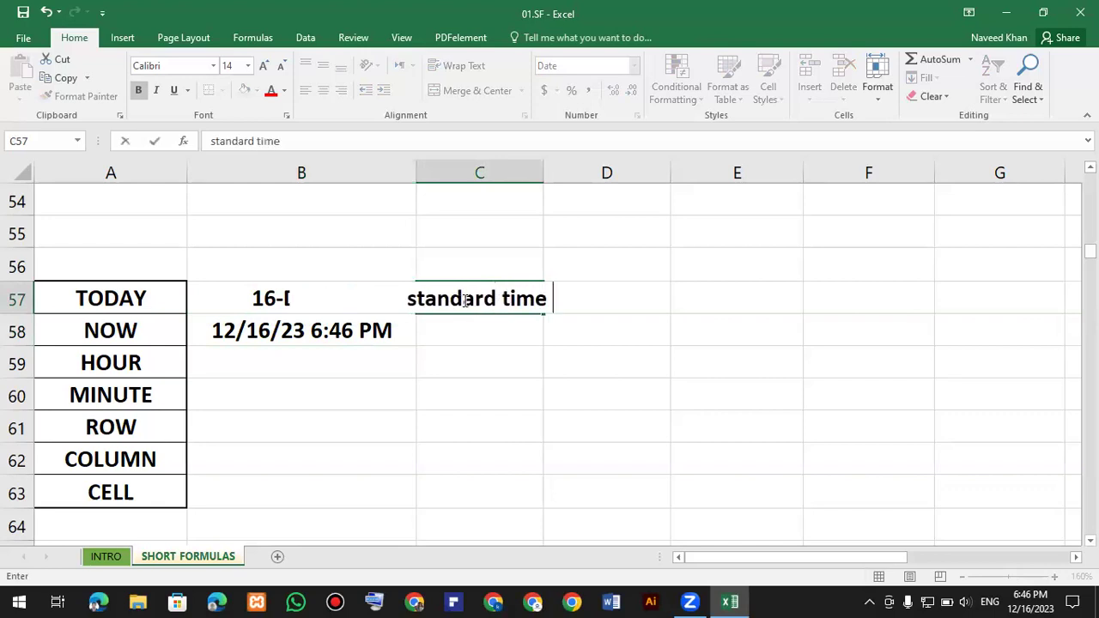
text(format)
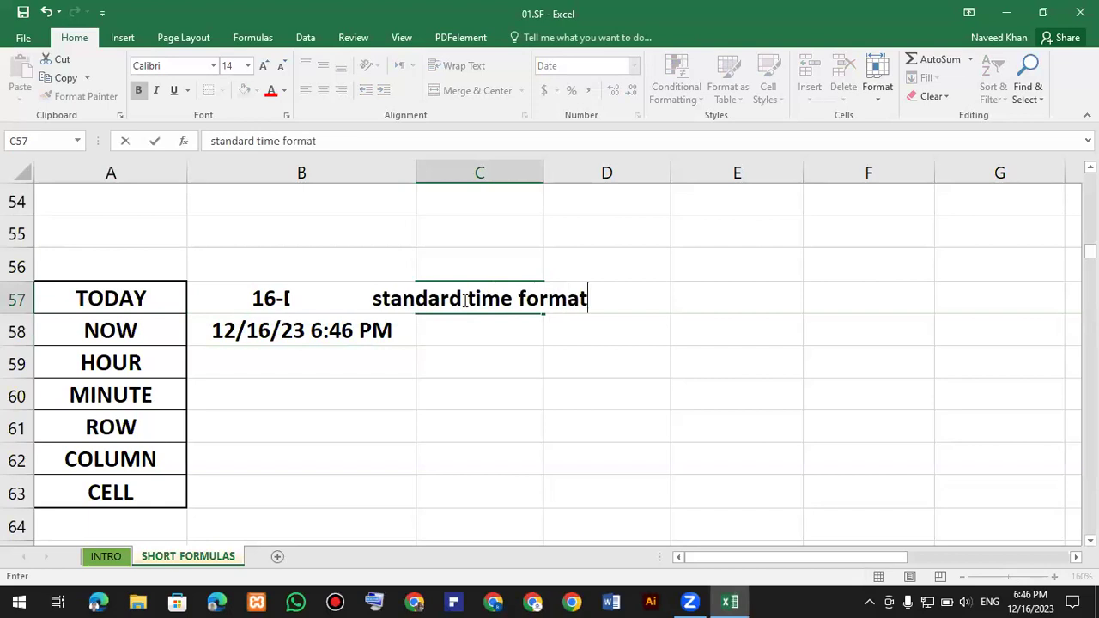
key(Return)
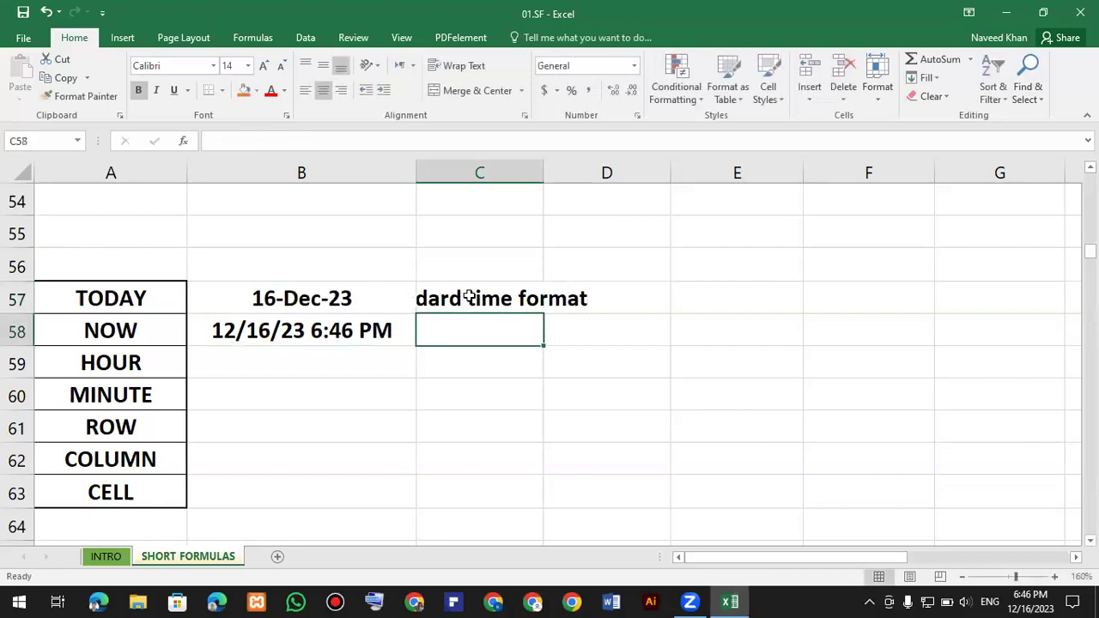
double_click(544, 172)
click(591, 300)
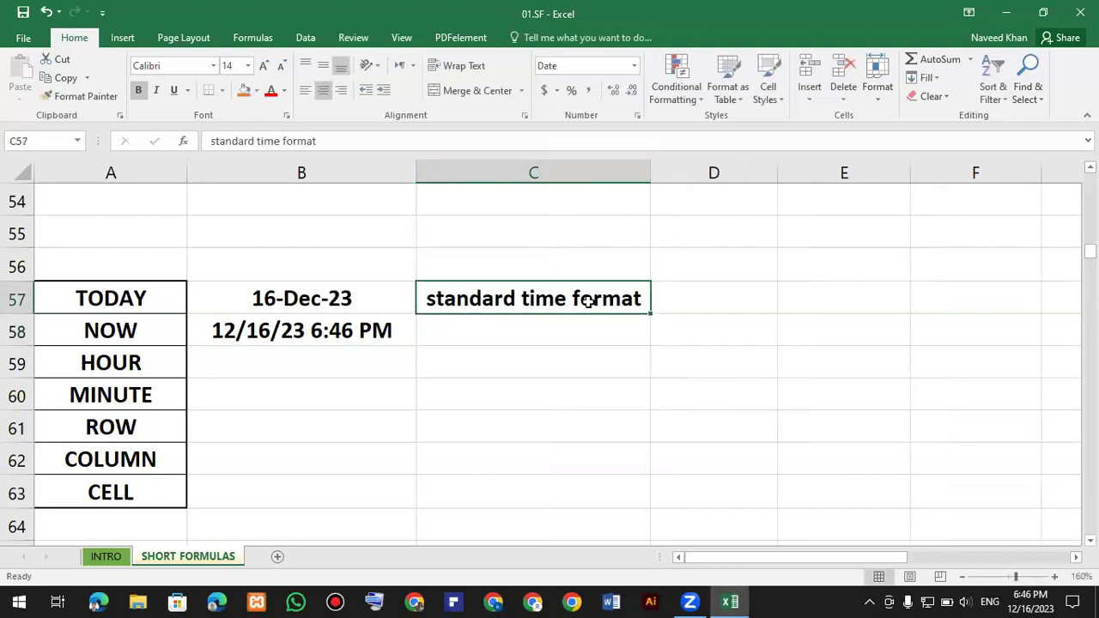
Enter the note "English date format" in C58 beside the NOW result
click(481, 330)
text(En)
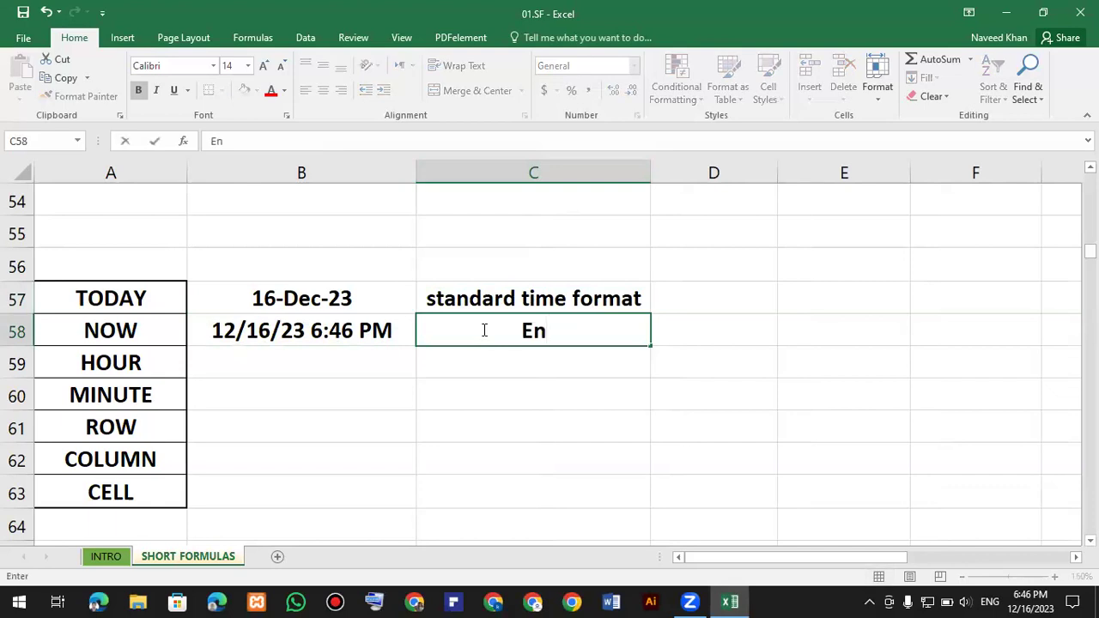
text(glish)
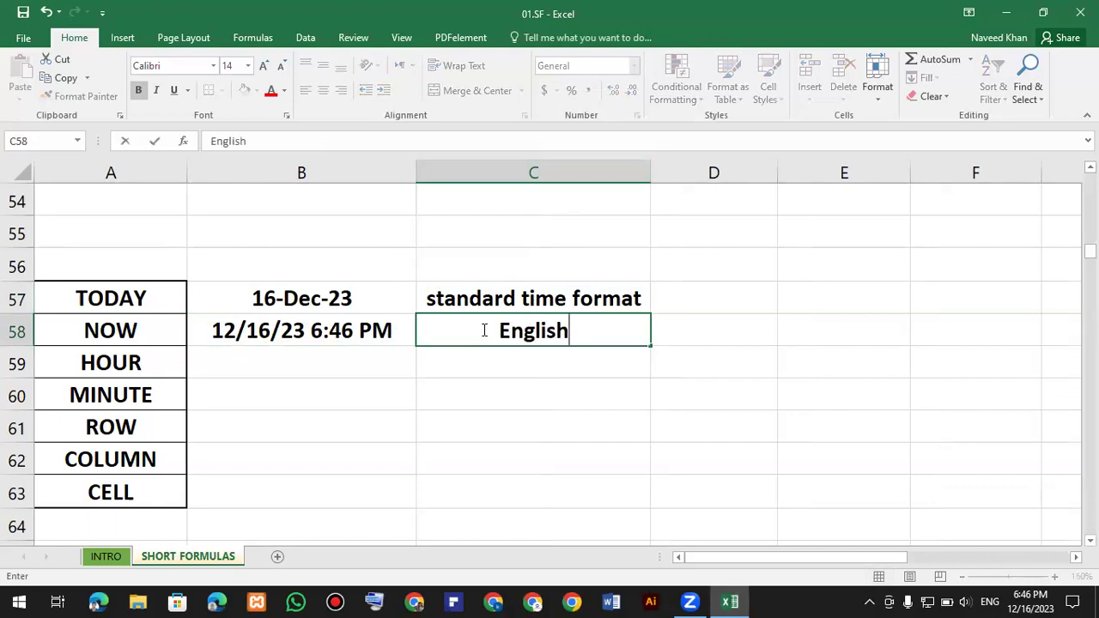
key(BackSpace)
key(BackSpace)
key(BackSpace)
key(BackSpace)
key(BackSpace)
key(BackSpace)
key(BackSpace)
text(24)
key(BackSpace)
key(BackSpace)
text(e)
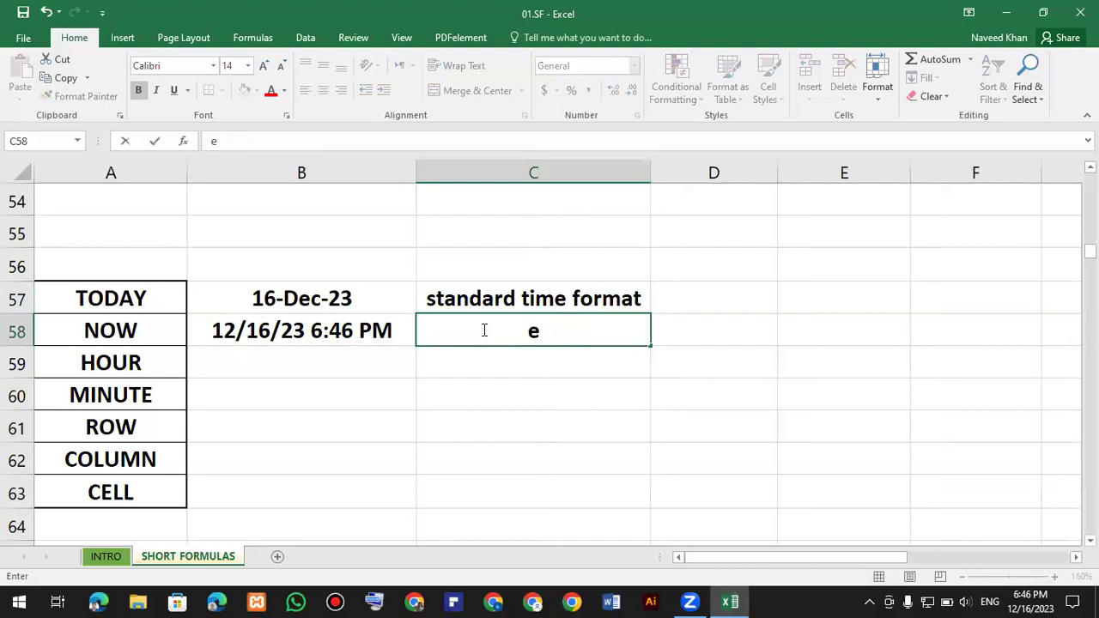
key(BackSpace)
text(Englius)
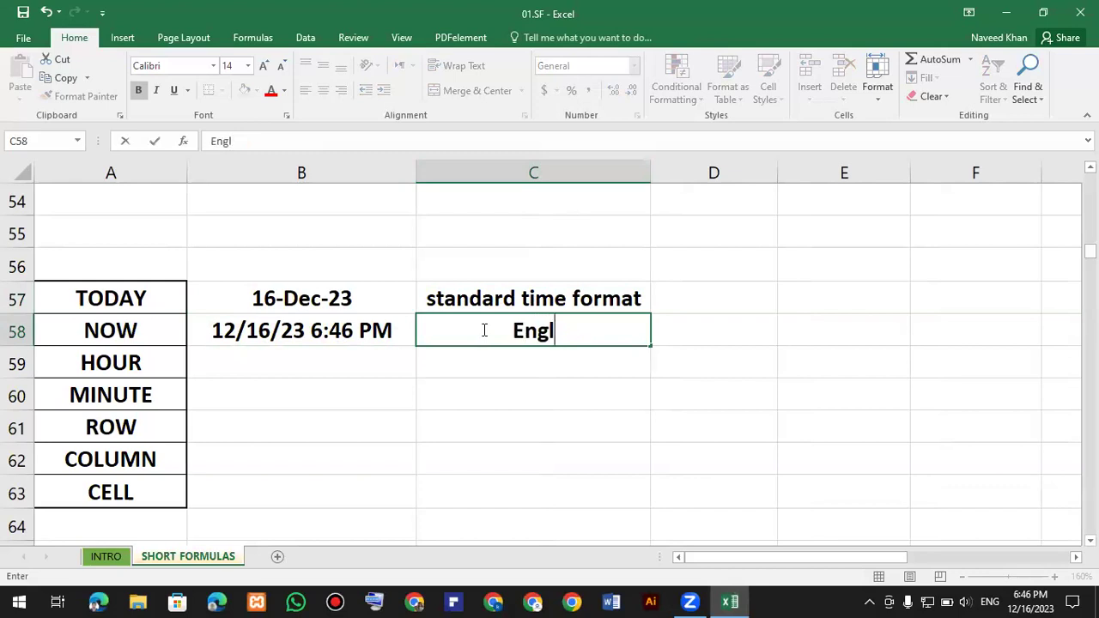
key(BackSpace)
key(BackSpace)
key(BackSpace)
text(u)
key(BackSpace)
text(ish dat)
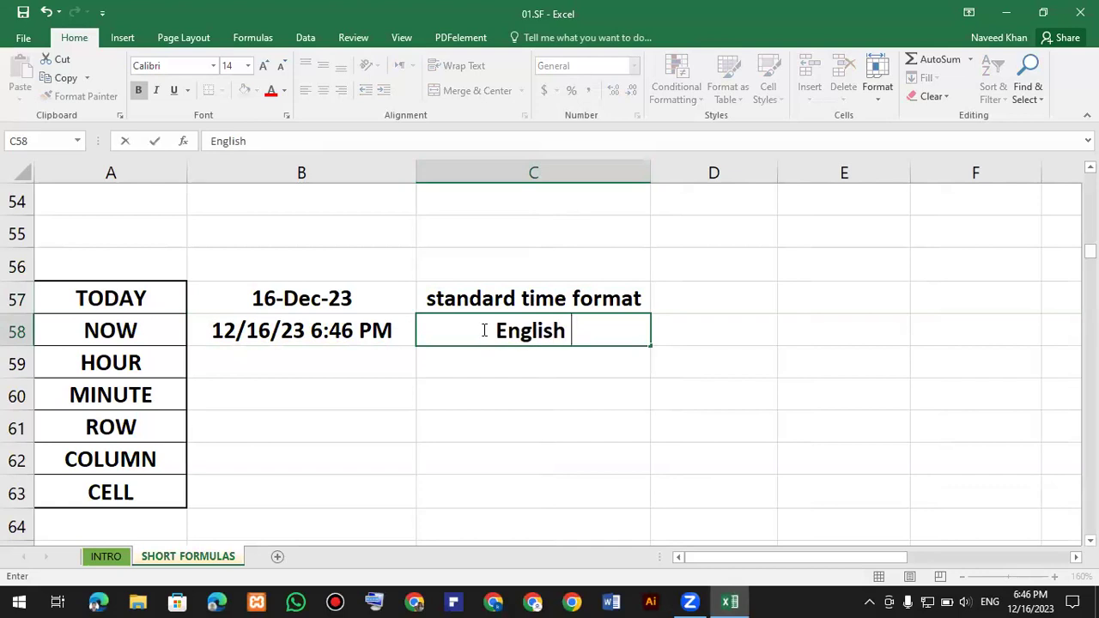
text(e )
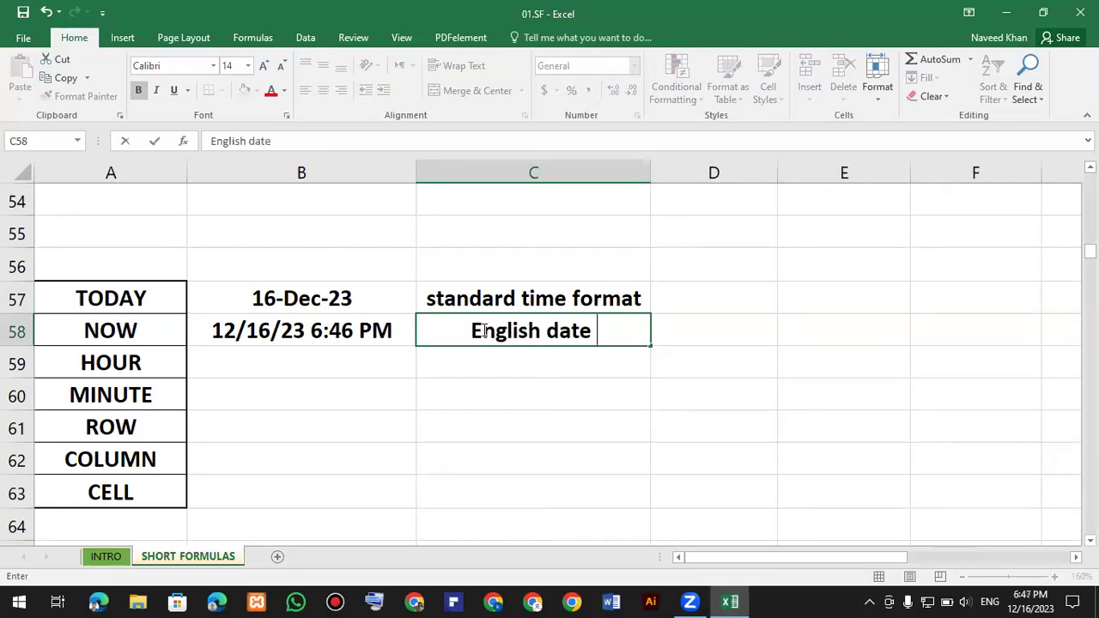
text(form,a)
key(BackSpace)
key(BackSpace)
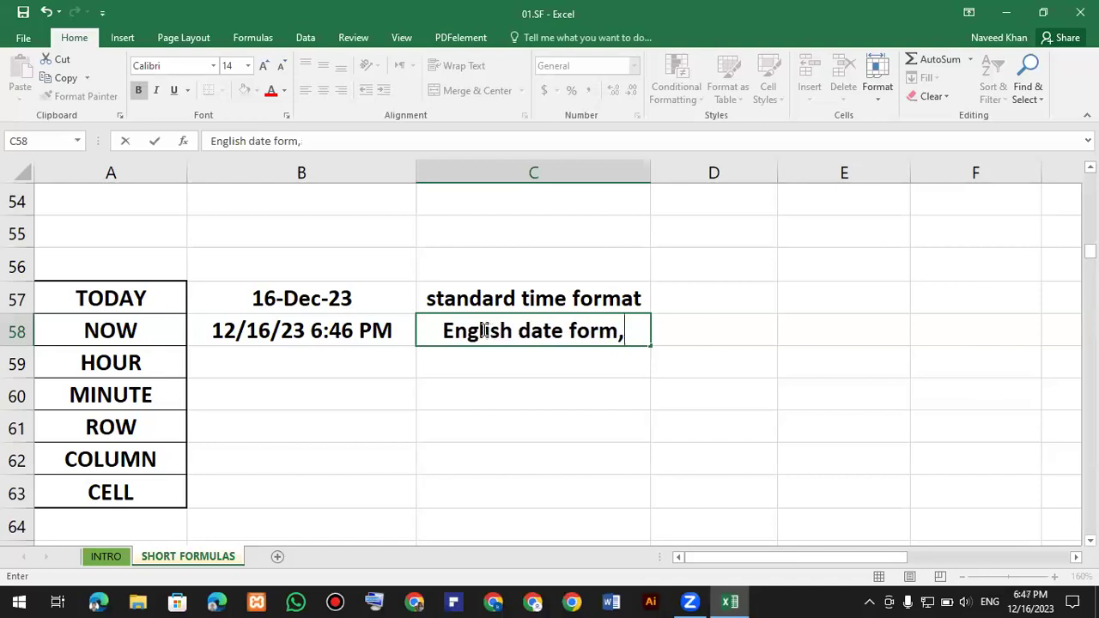
text(at)
key(Return)
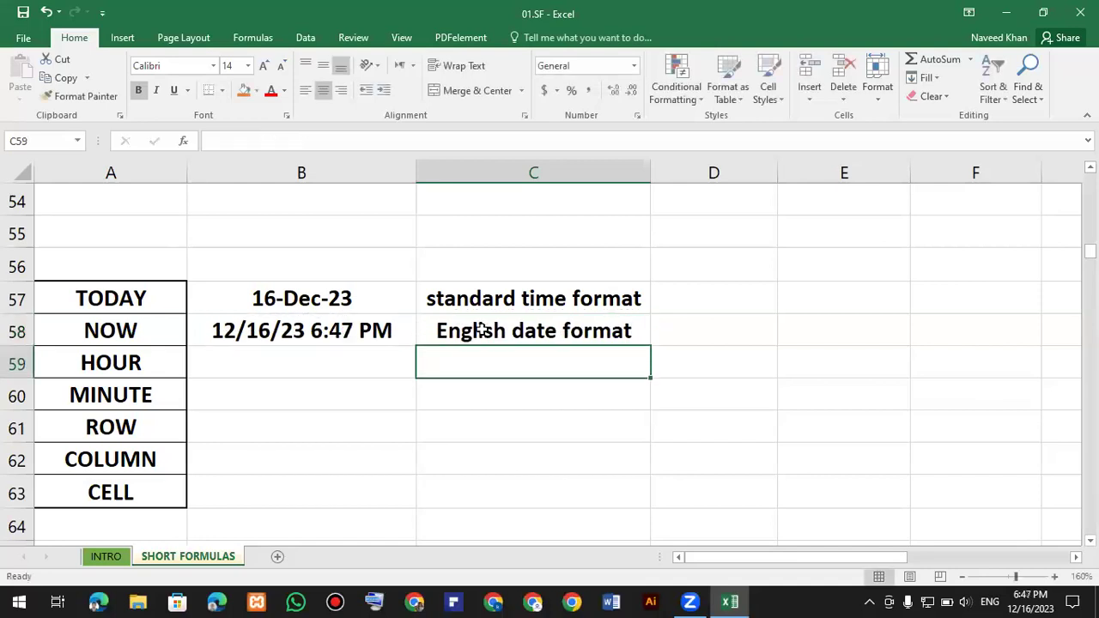
Change the note in C57 beside the TODAY result to "standard date format"
double_click(564, 300)
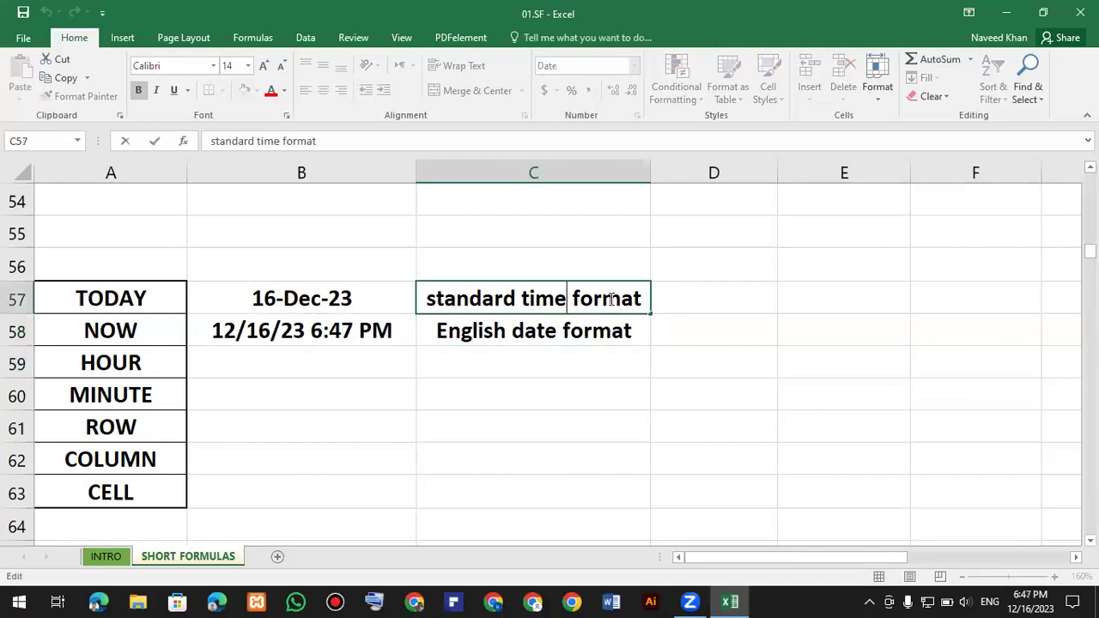
key(Left)
key(Left)
key(Right)
key(Right)
key(BackSpace)
key(BackSpace)
key(BackSpace)
key(BackSpace)
text(date)
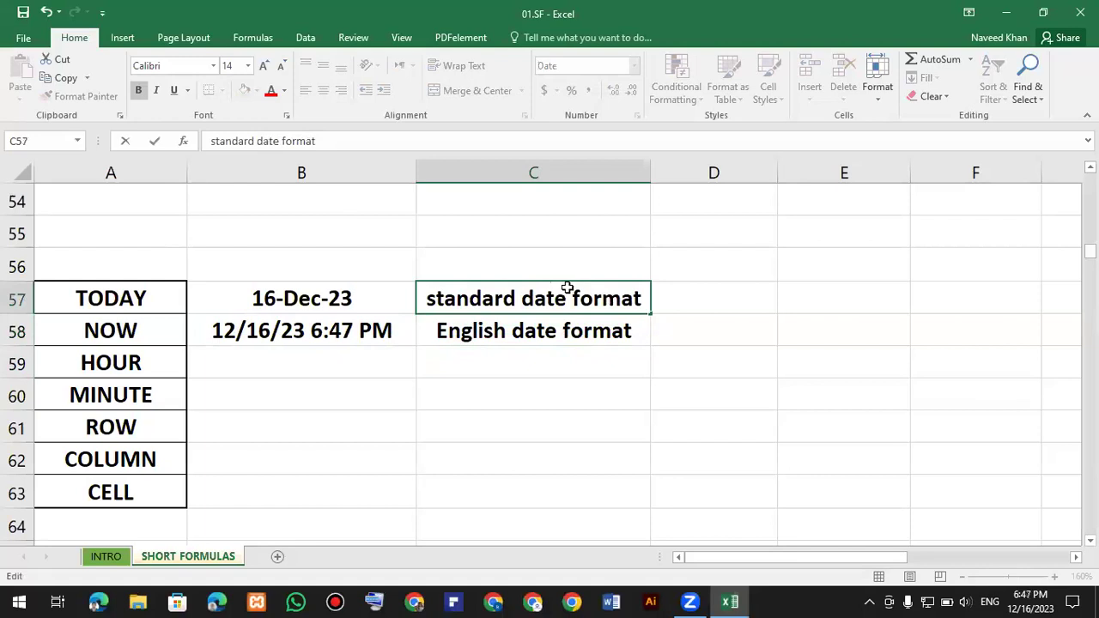
click(515, 322)
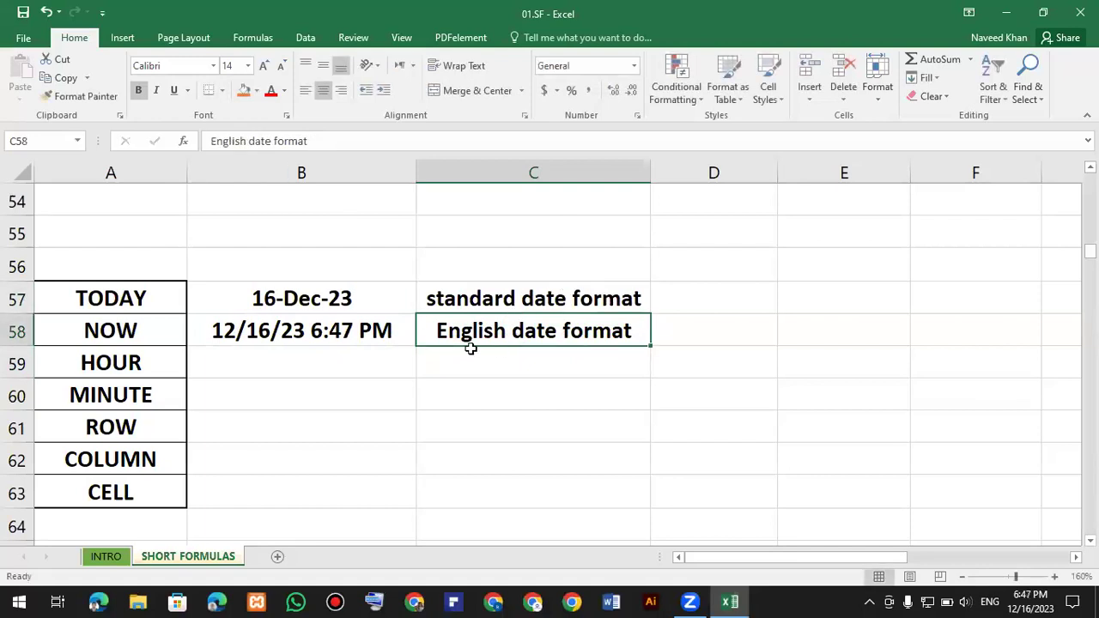
Enter =HOUR(NOW()) in B59 beside the HOUR label
click(165, 362)
click(220, 363)
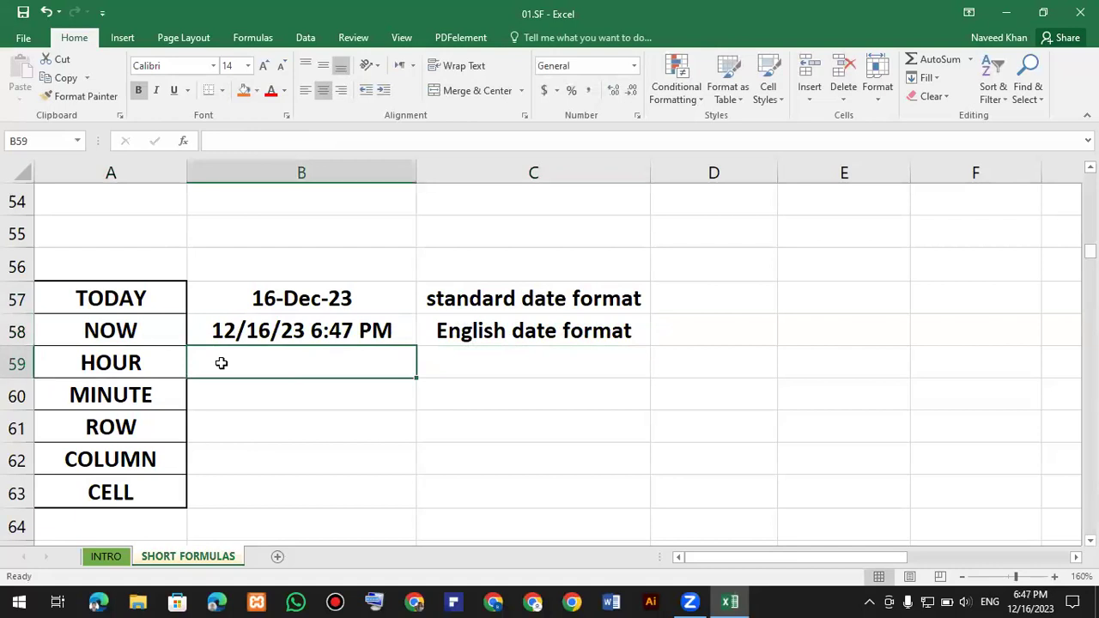
text(=)
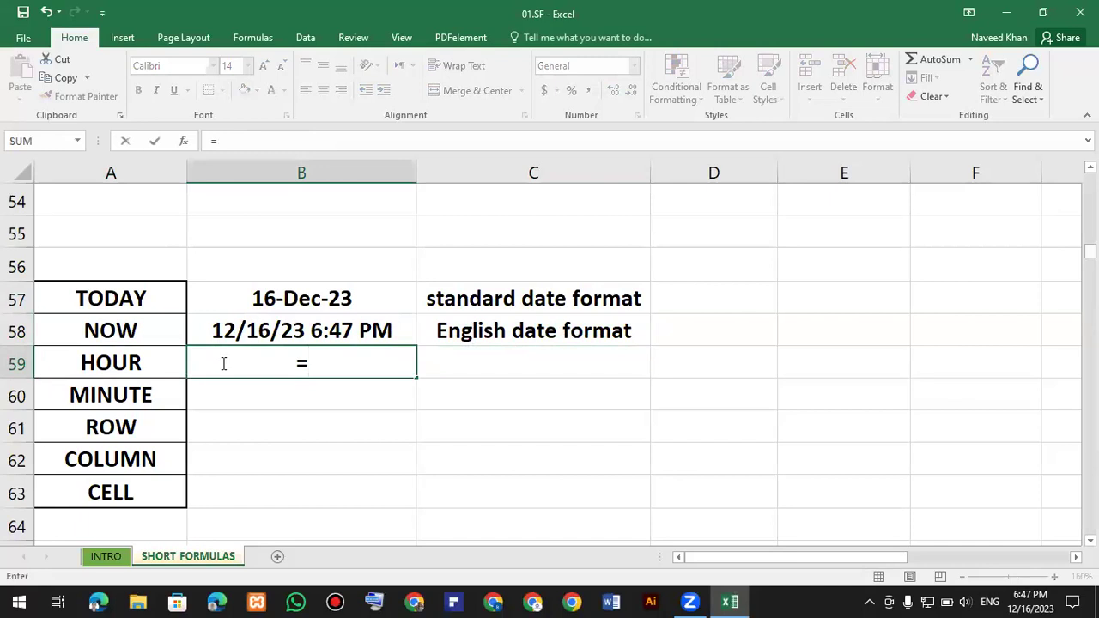
text(hour)
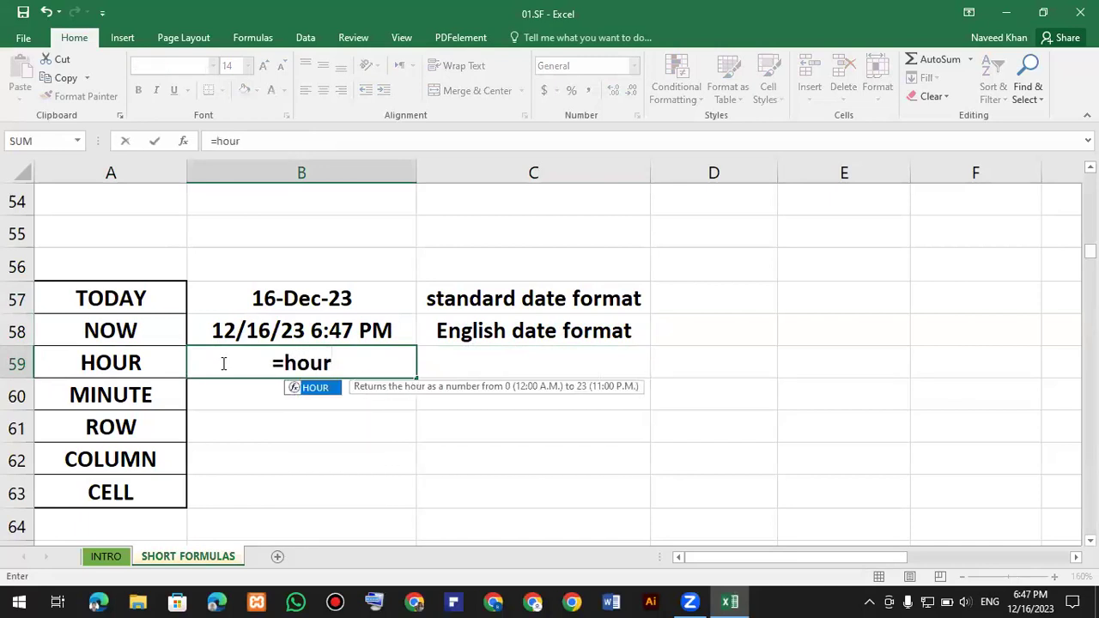
key(Tab)
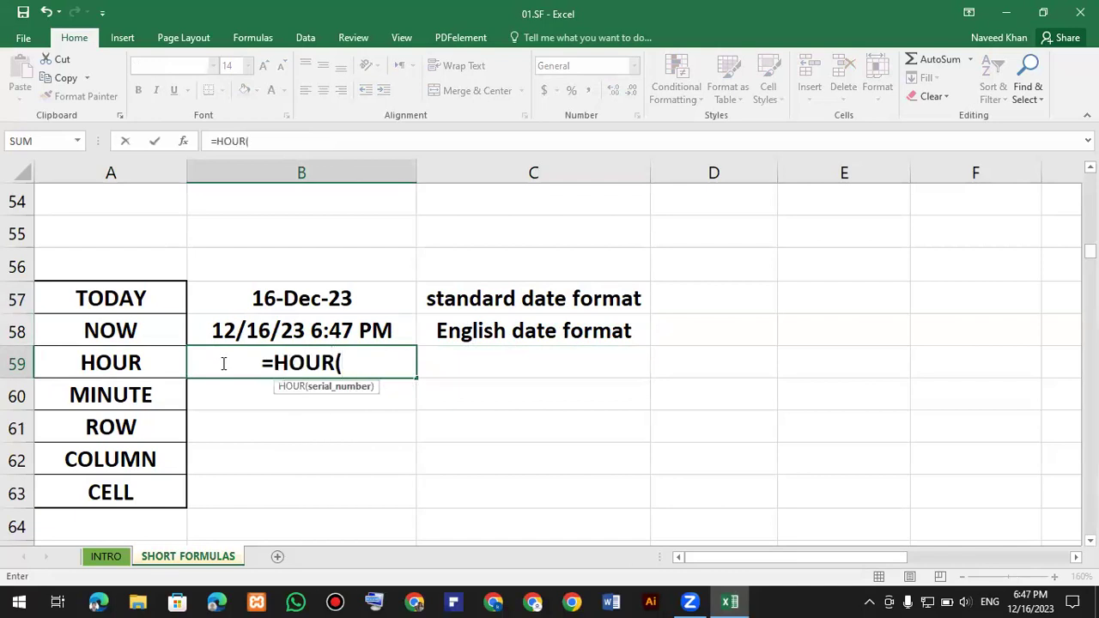
text(now)
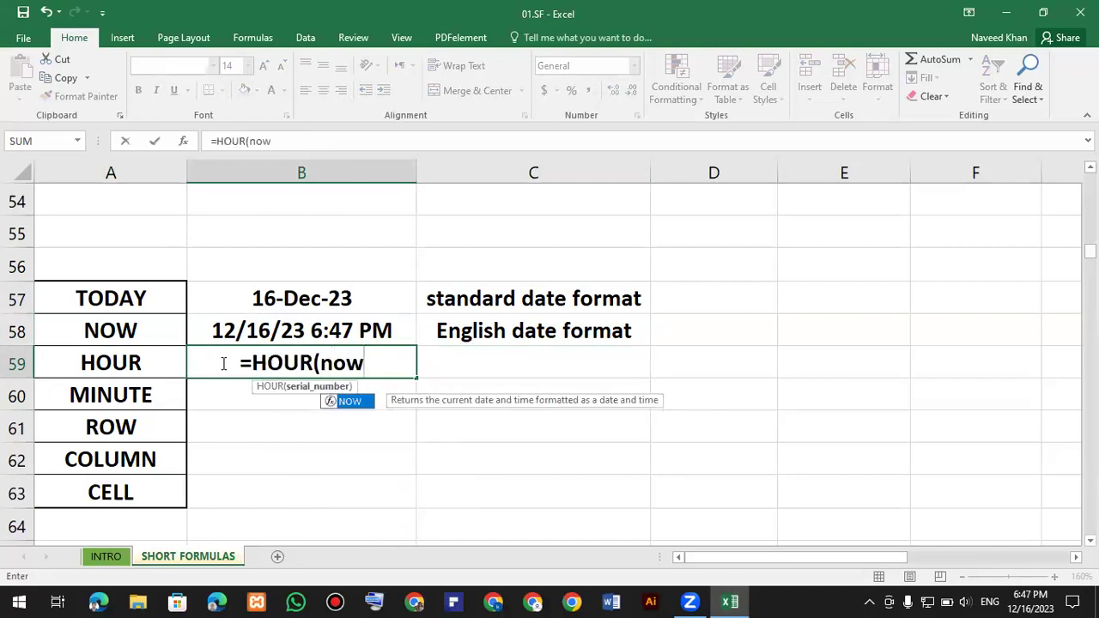
key(Tab)
text()))
key(Return)
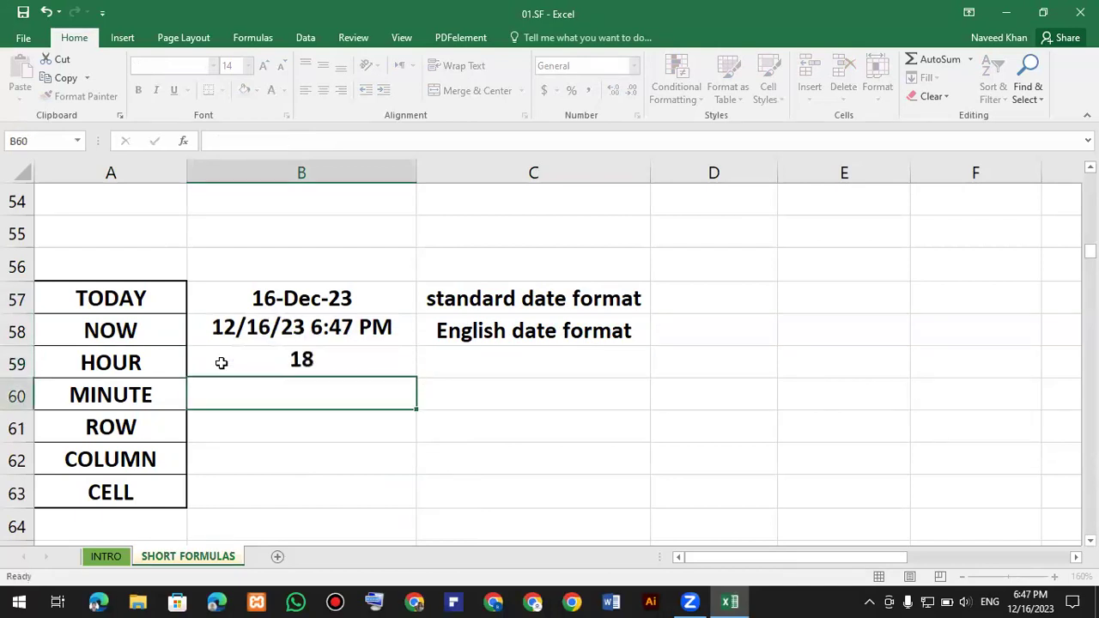
Review the HOUR formula in B59 and compare its result with the time in the NOW cell B58
double_click(235, 361)
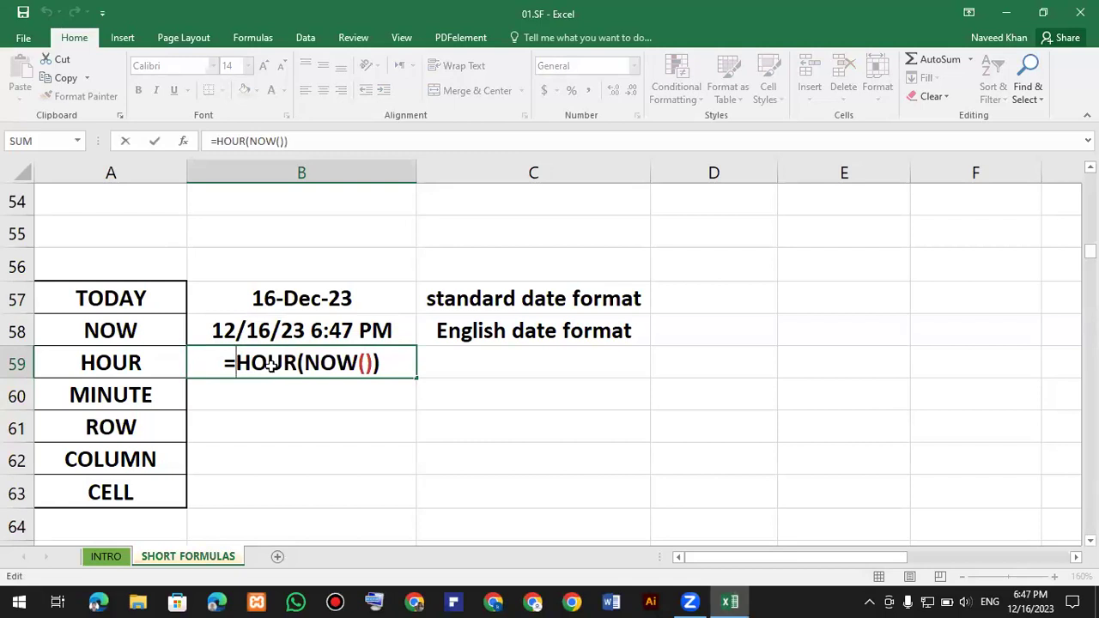
key(Return)
click(279, 364)
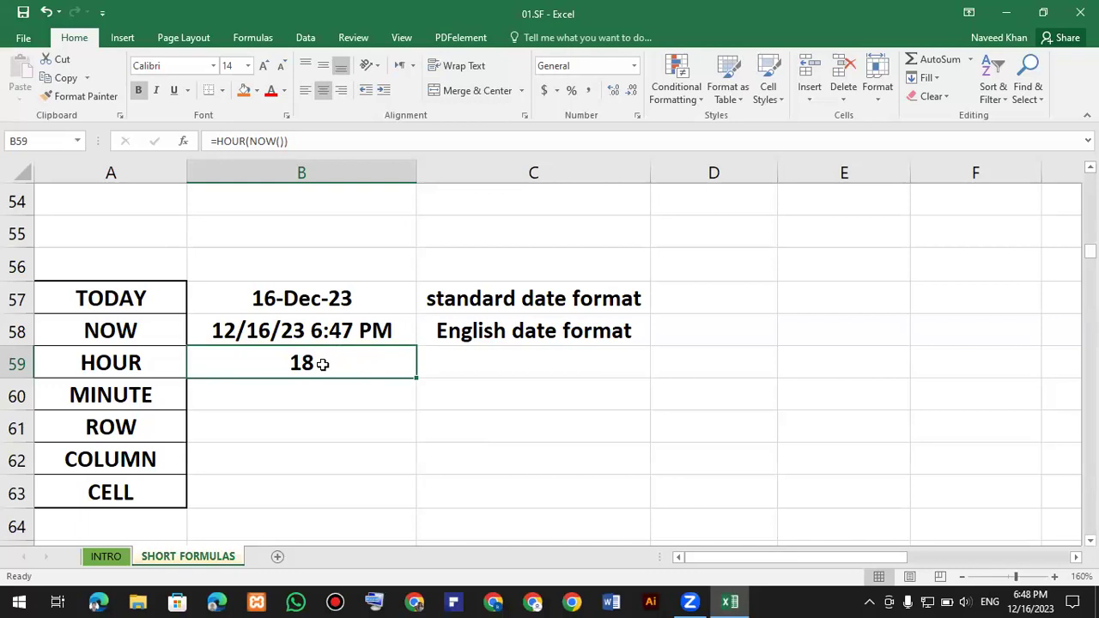
key(Up)
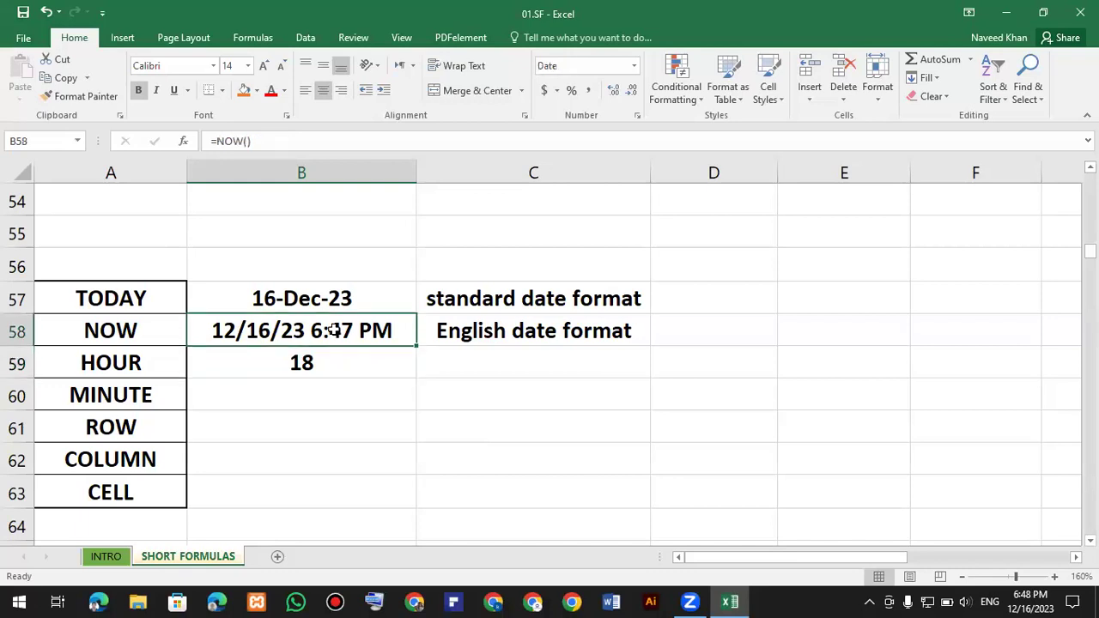
click(319, 365)
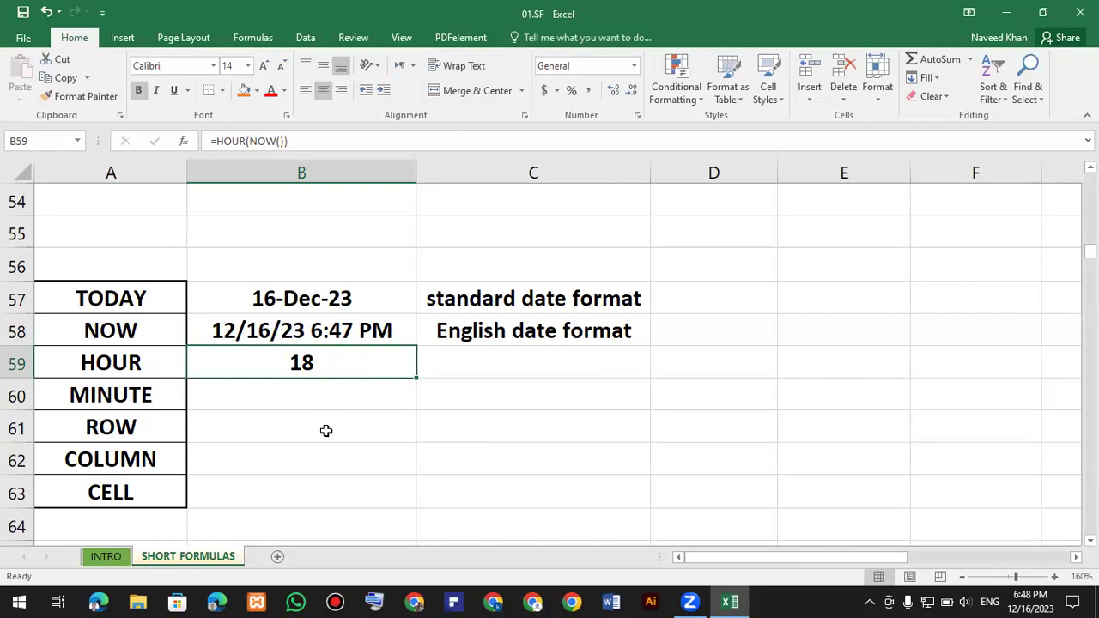
Enter =MINUTE(NOW()) in B60 beside the MINUTE label, consulting the system clock for the current time
click(297, 391)
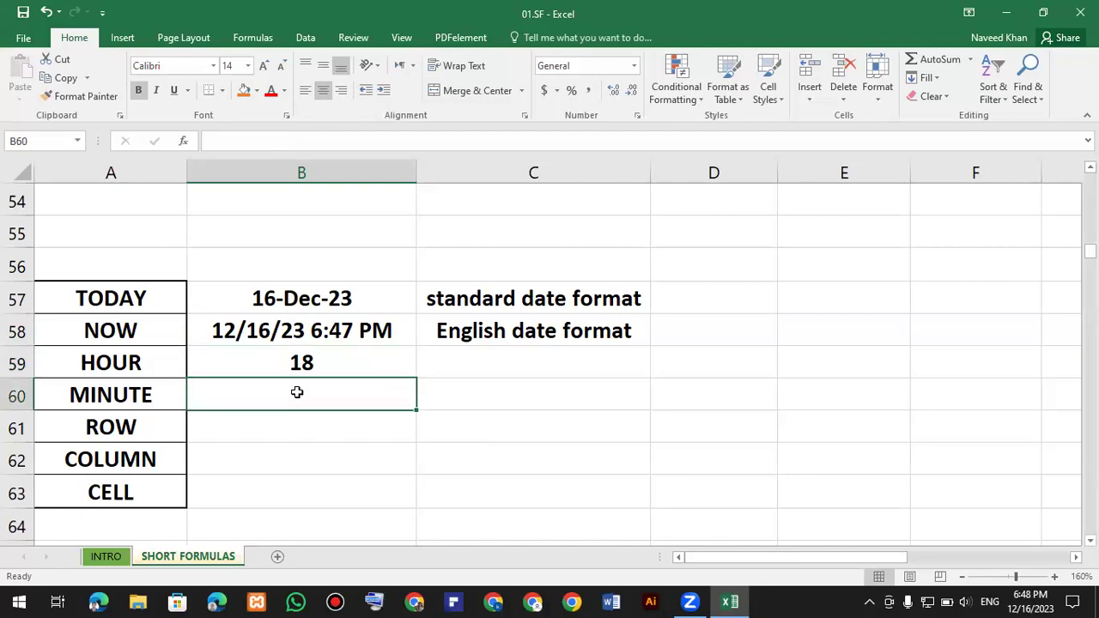
text(=)
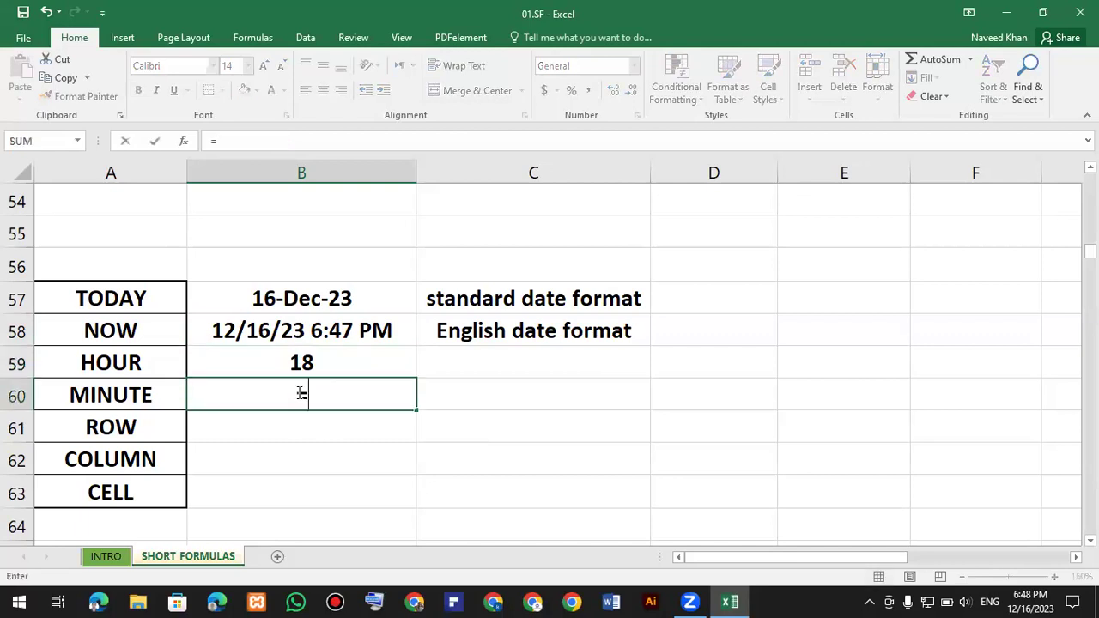
click(1032, 598)
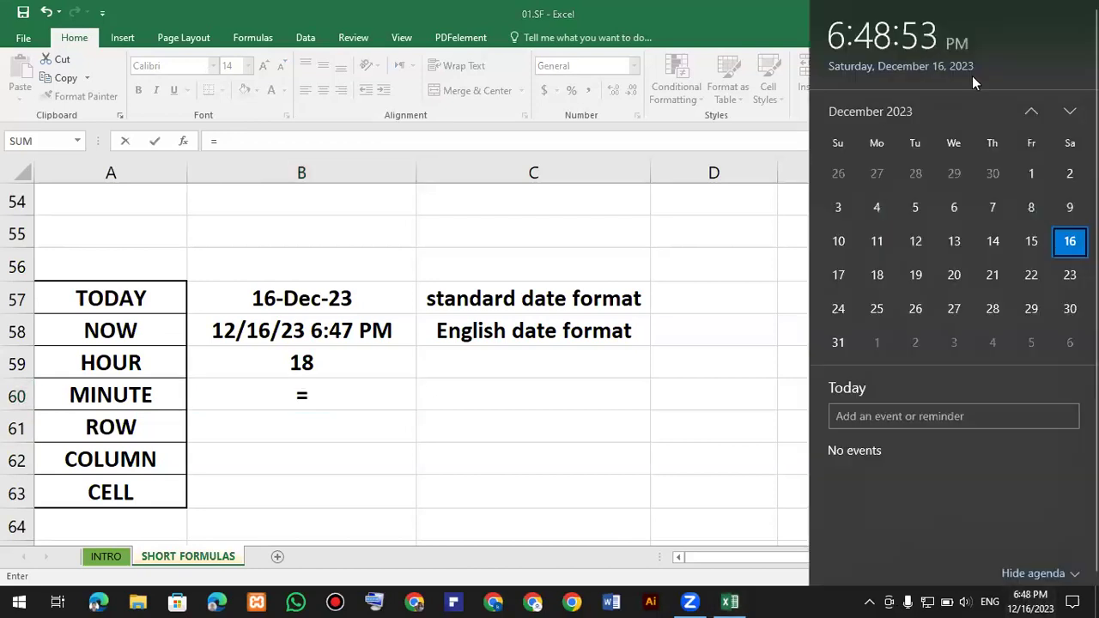
click(696, 429)
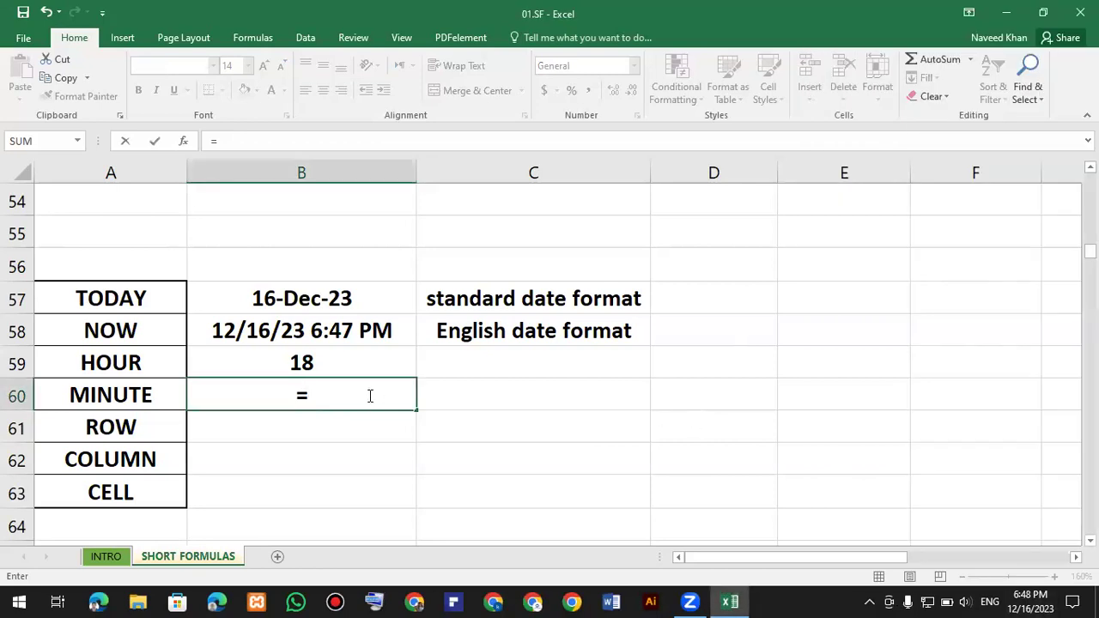
text(miu)
text(=)
key(BackSpace)
key(BackSpace)
text(n)
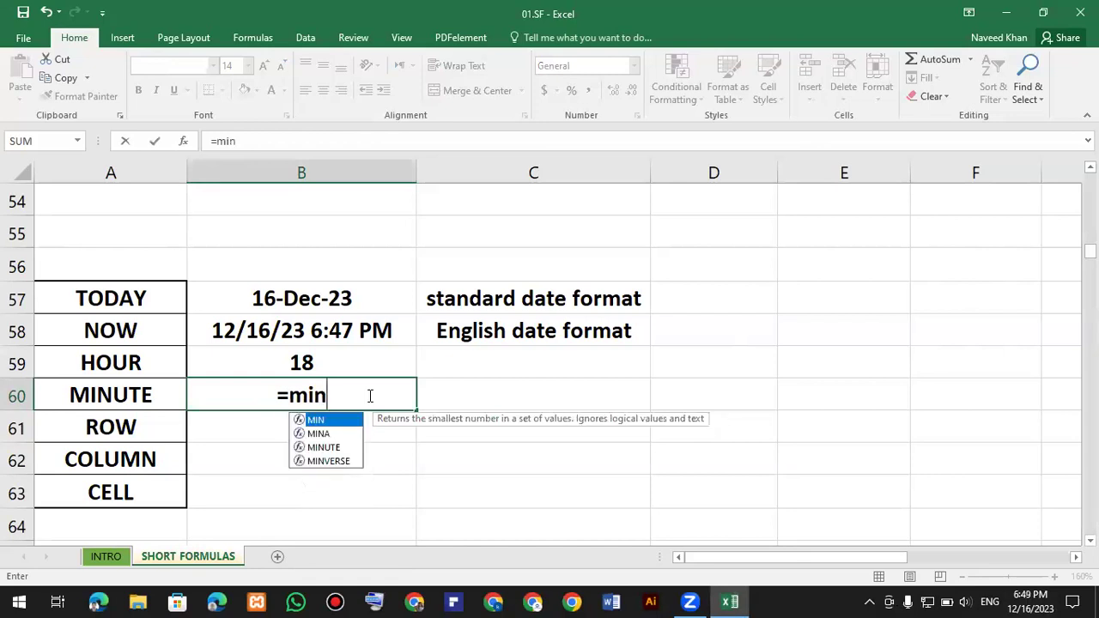
key(Tab)
key(BackSpace)
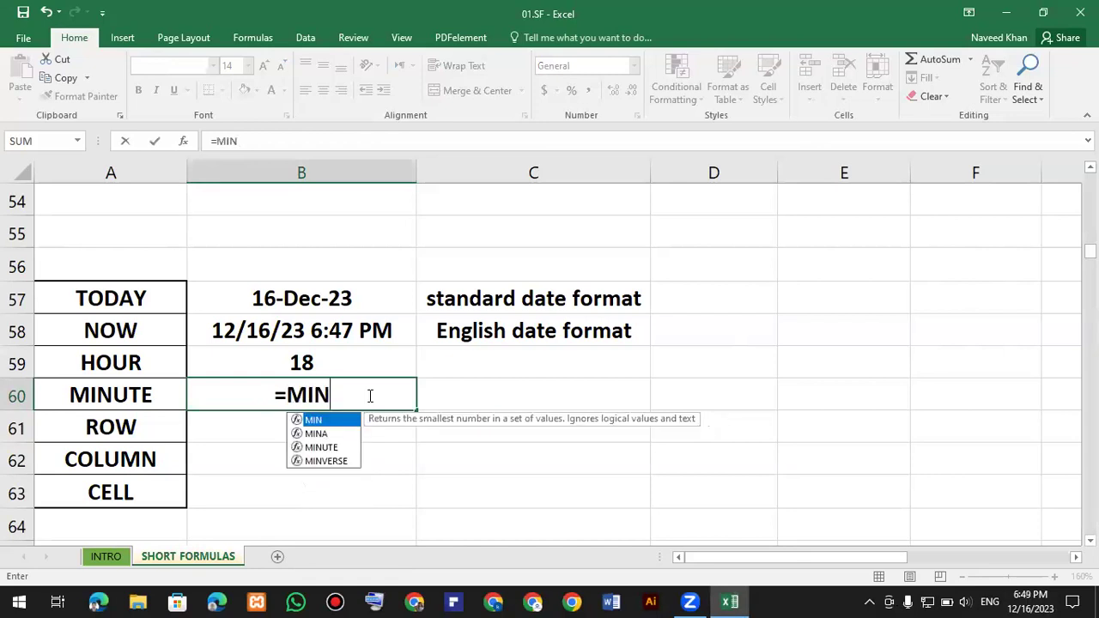
key(Down)
key(Down)
key(Tab)
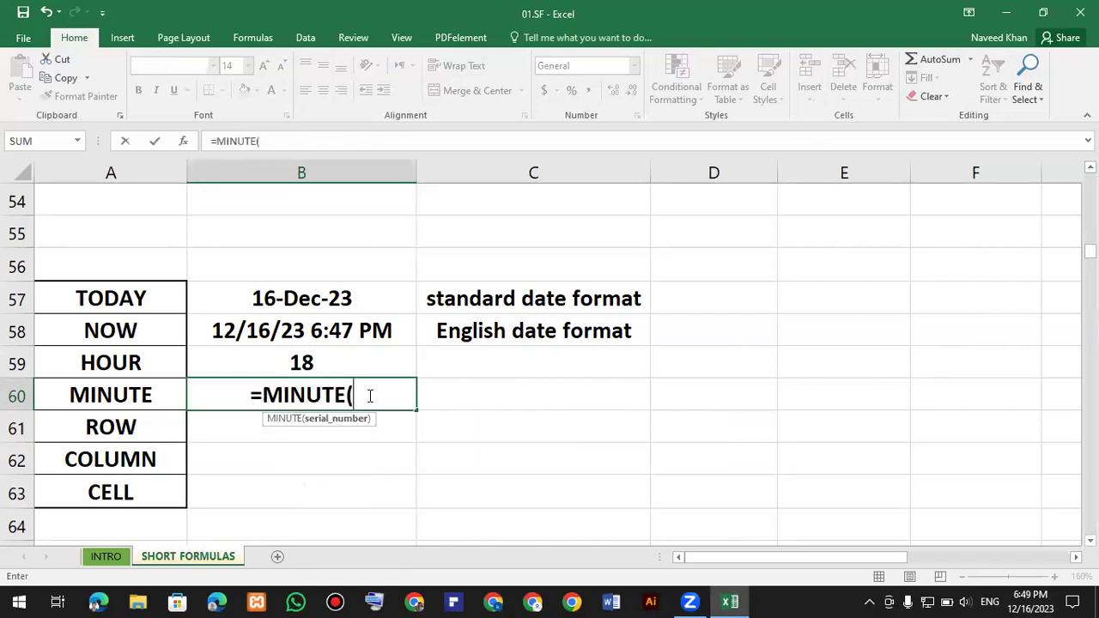
text(n)
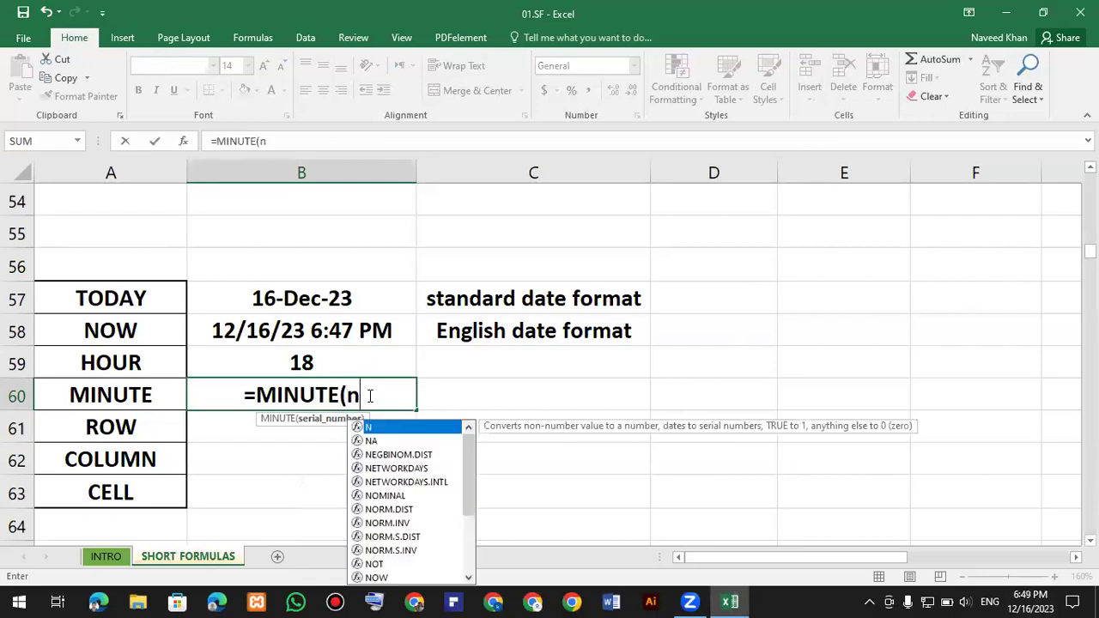
text(ow)))
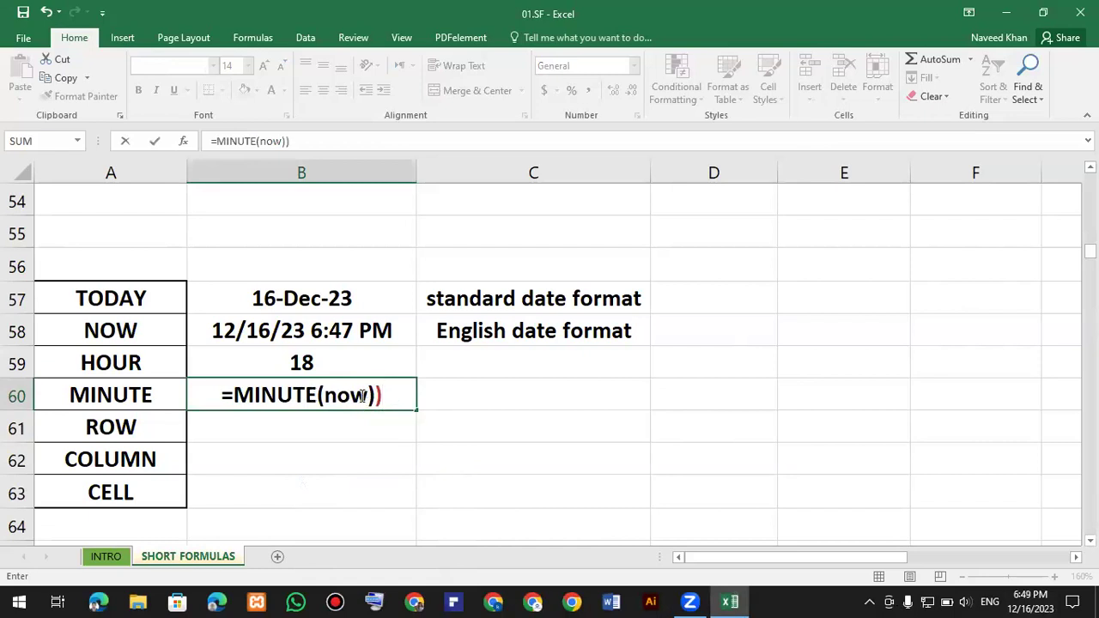
key(BackSpace)
key(BackSpace)
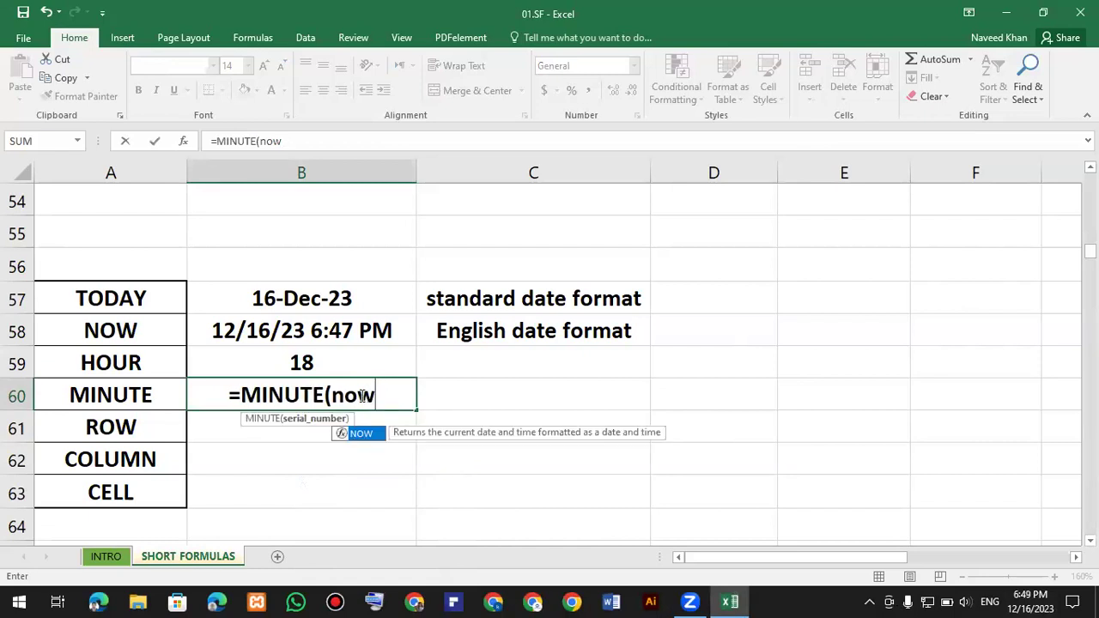
text(()))
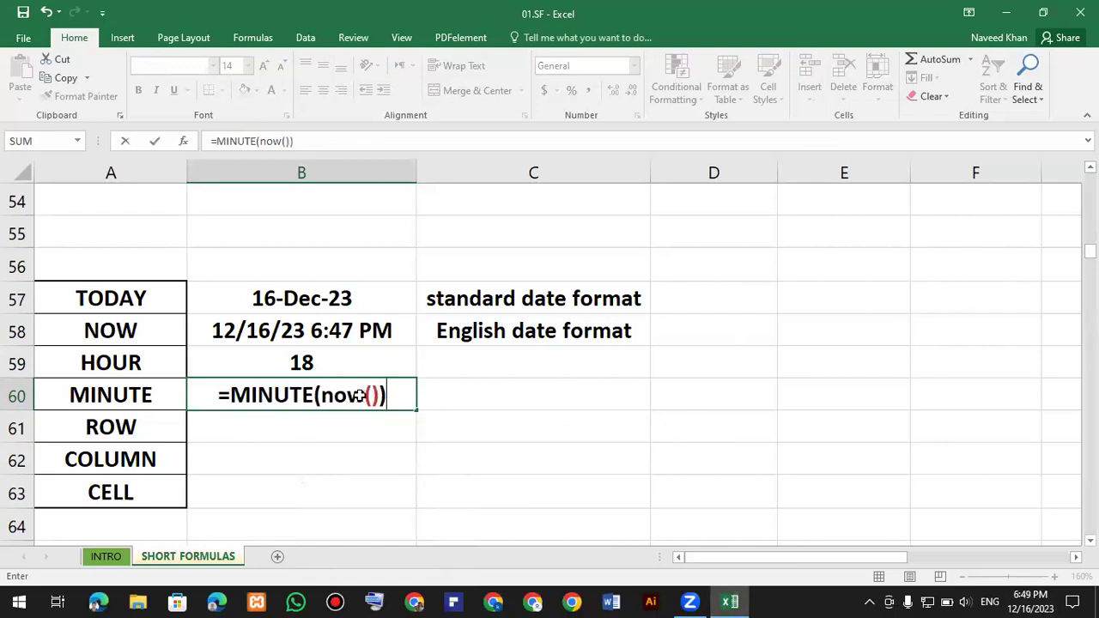
key(Return)
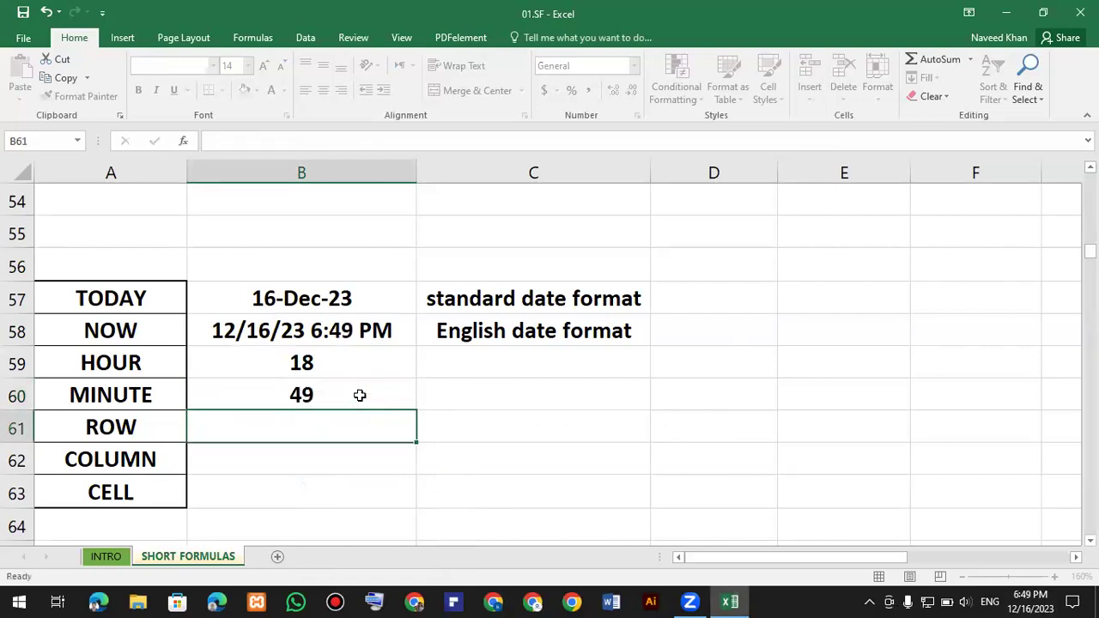
Check the MINUTE result in B60 against the system clock
key(Up)
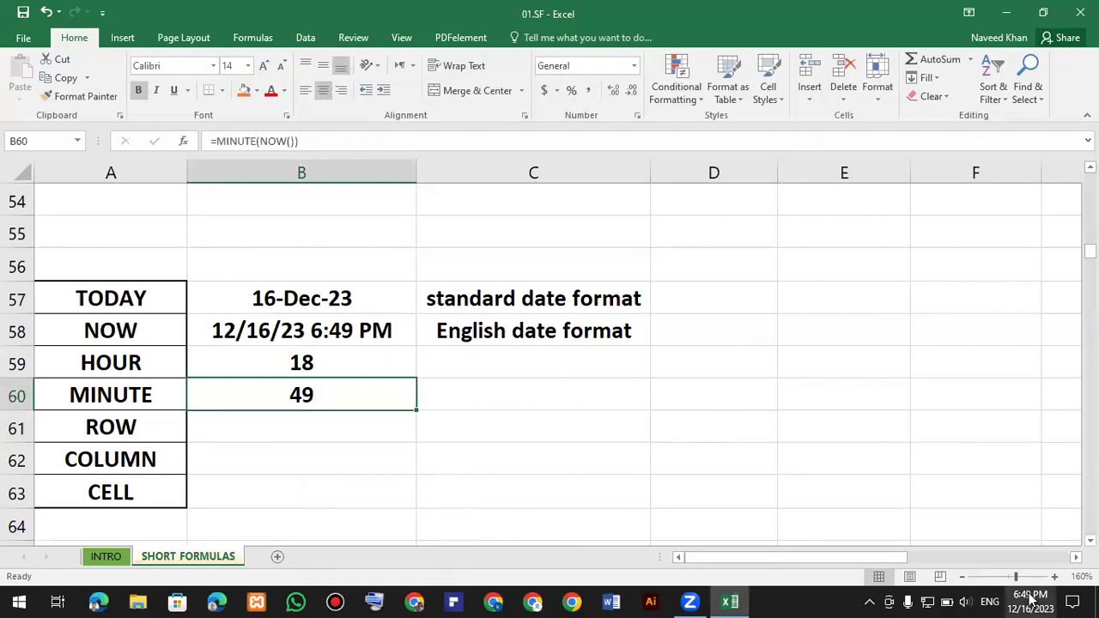
click(1030, 601)
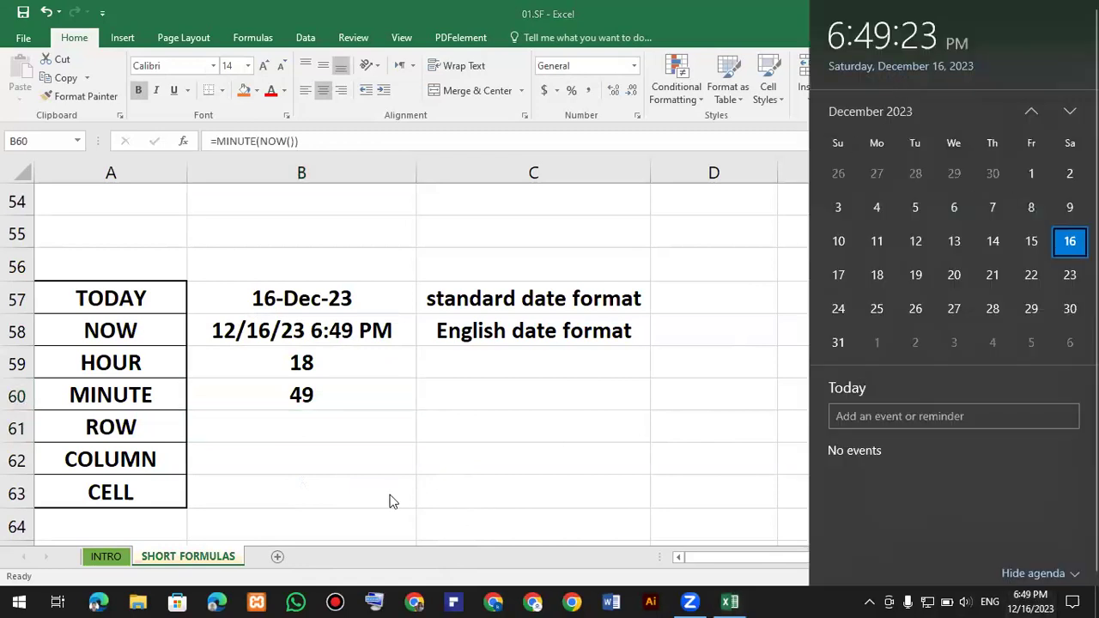
Hide the row and column headings on the SHORT FORMULAS sheet
click(305, 433)
click(303, 427)
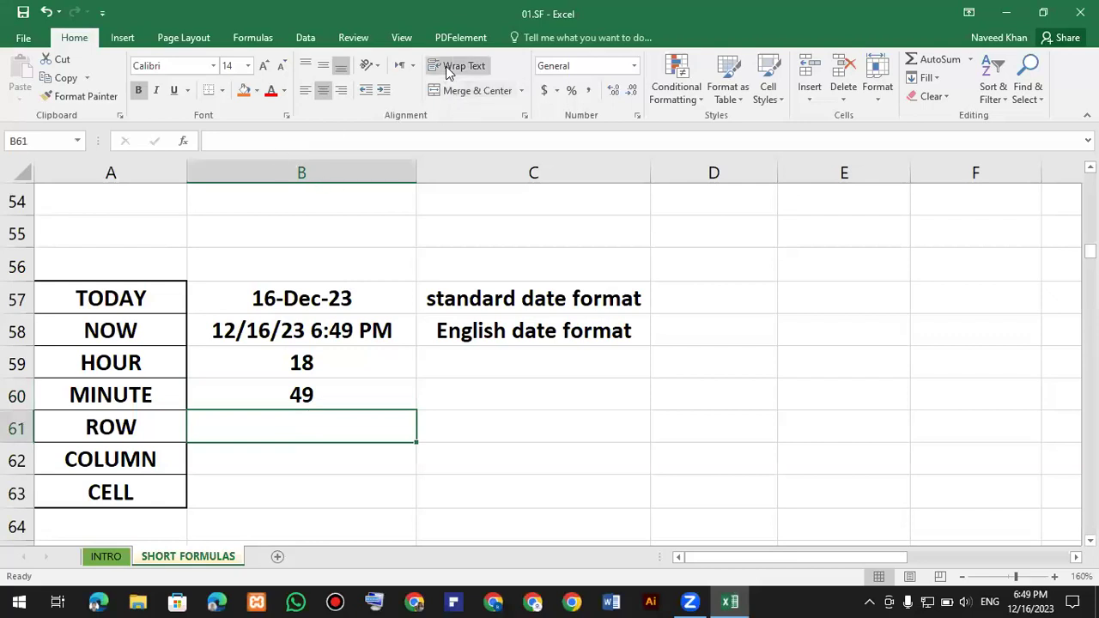
click(412, 37)
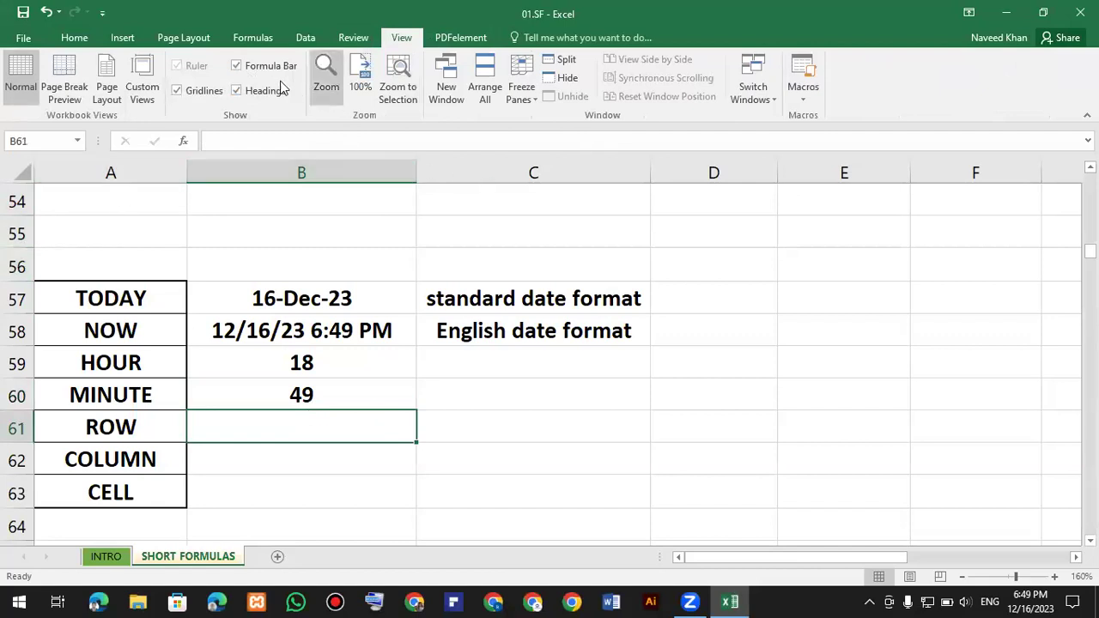
click(237, 90)
click(601, 420)
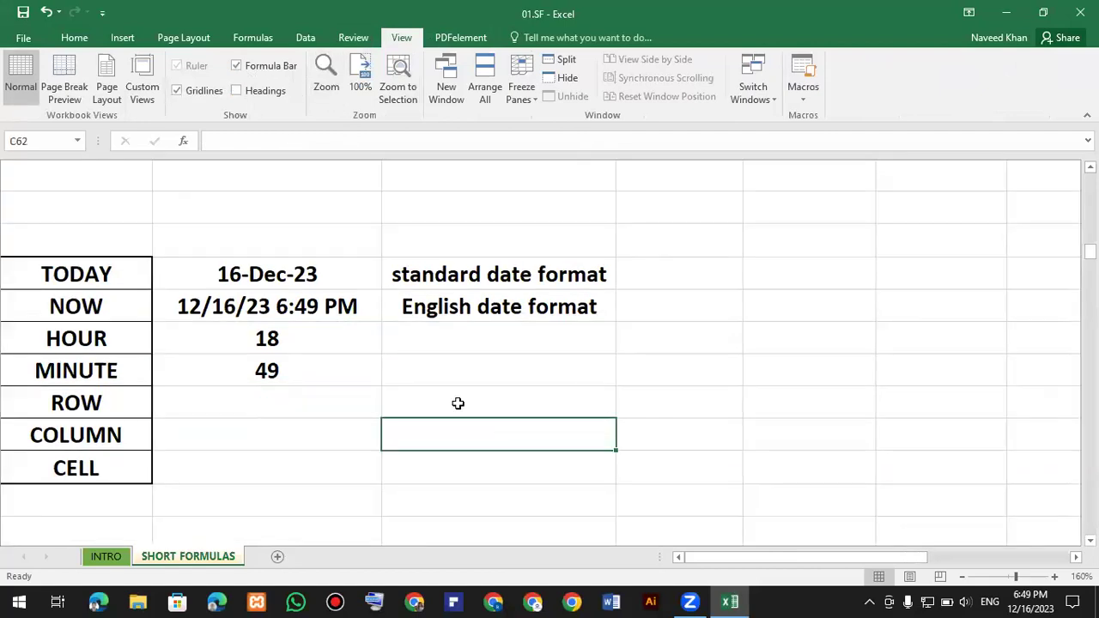
Enter =ROW() in B61 beside the ROW label and reselect the cell to review its formula
click(302, 394)
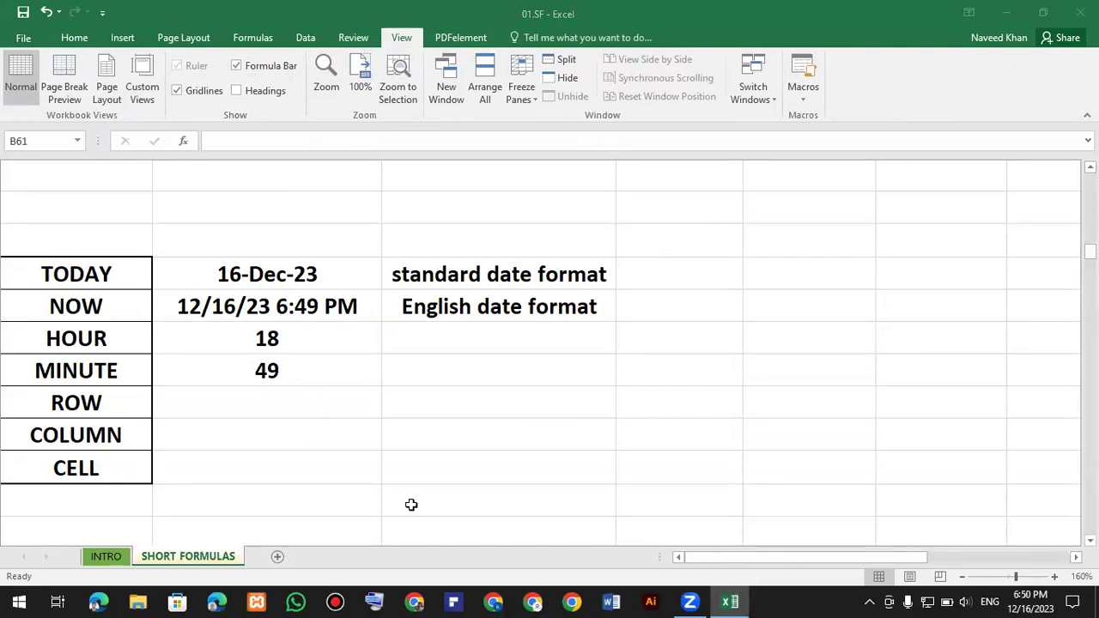
click(279, 369)
click(281, 372)
click(264, 400)
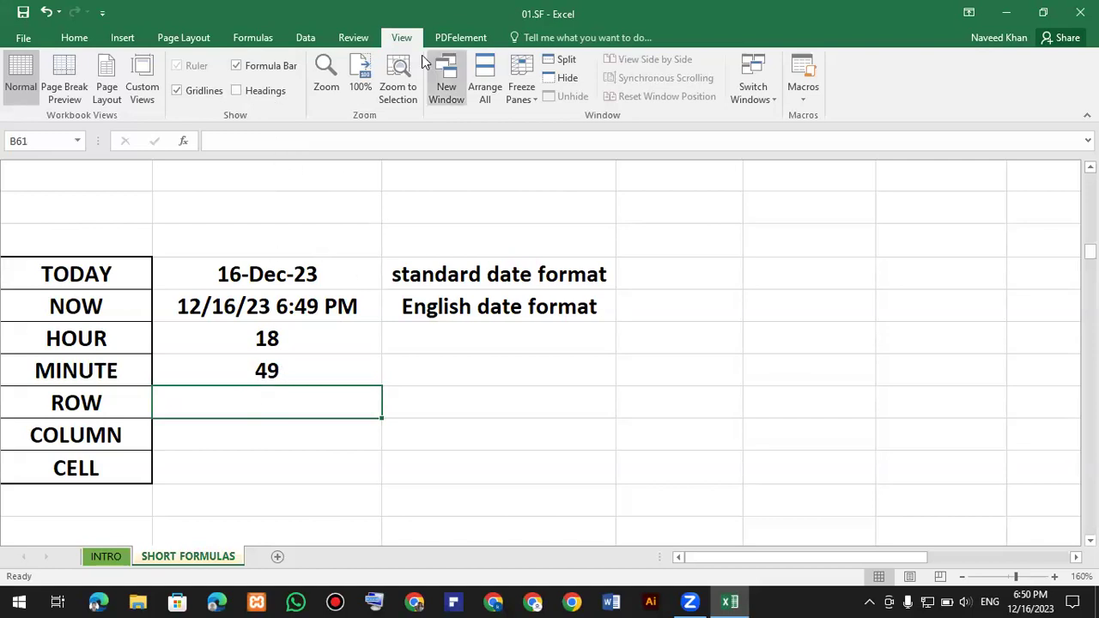
click(88, 35)
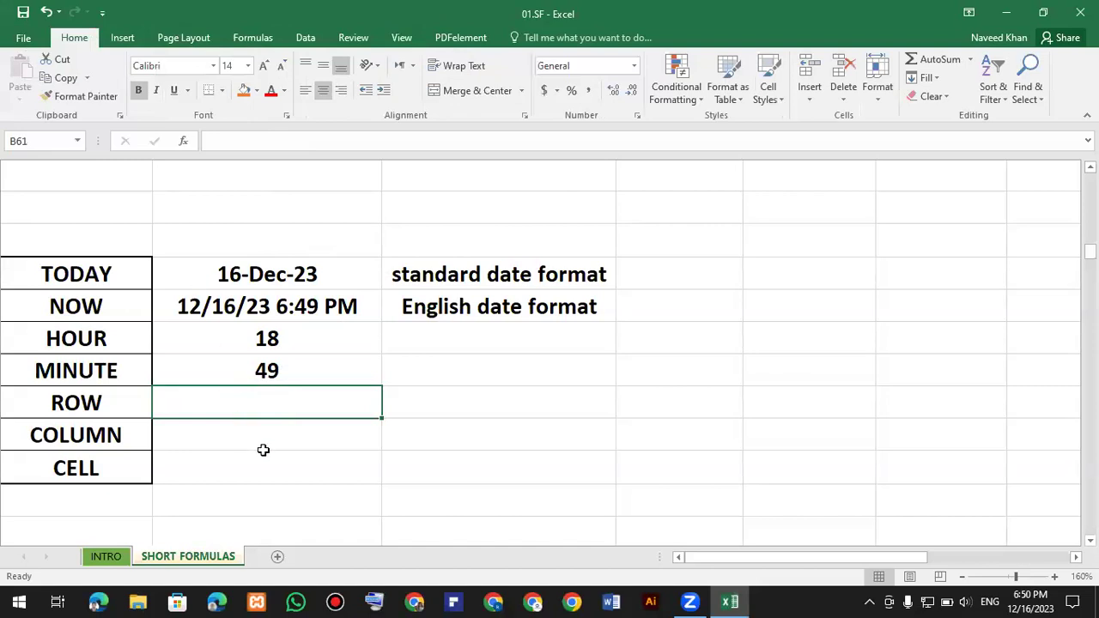
text(=row)
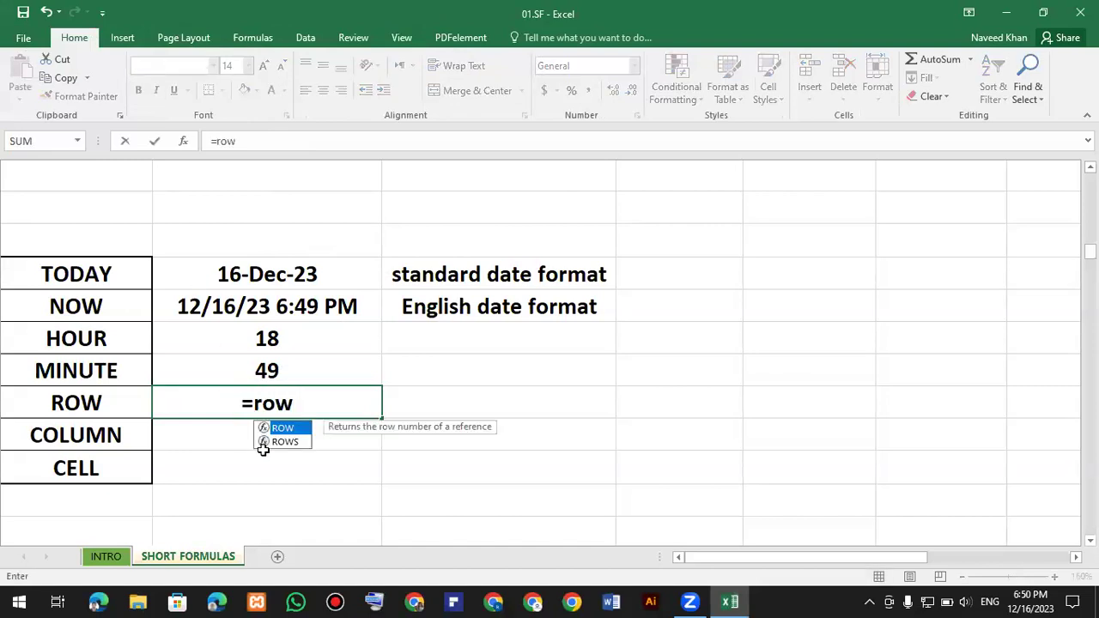
key(Tab)
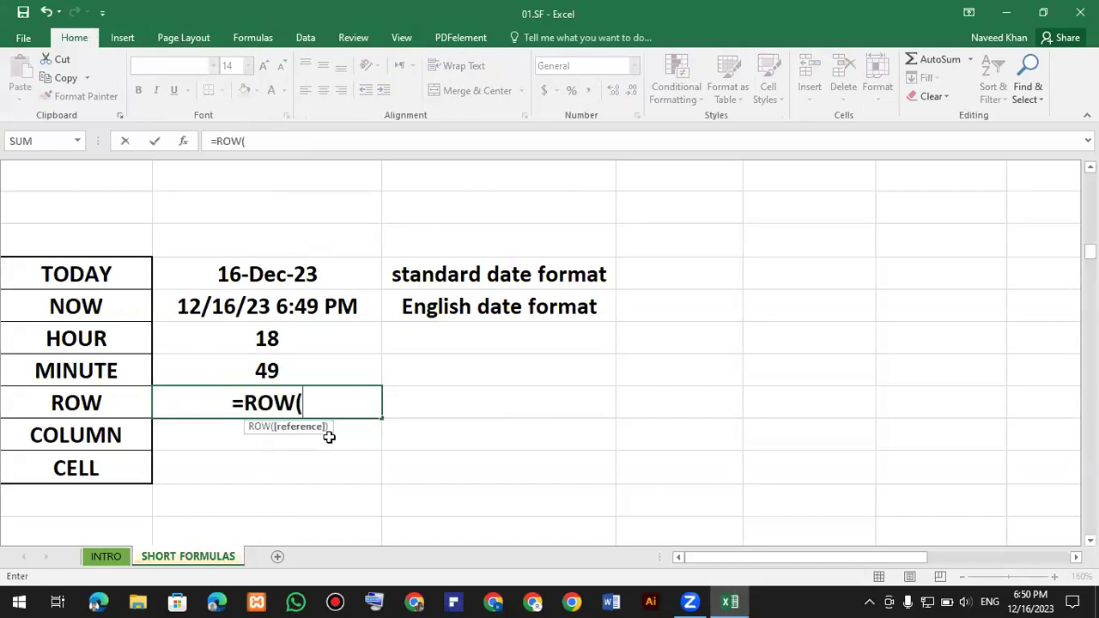
text())
key(Return)
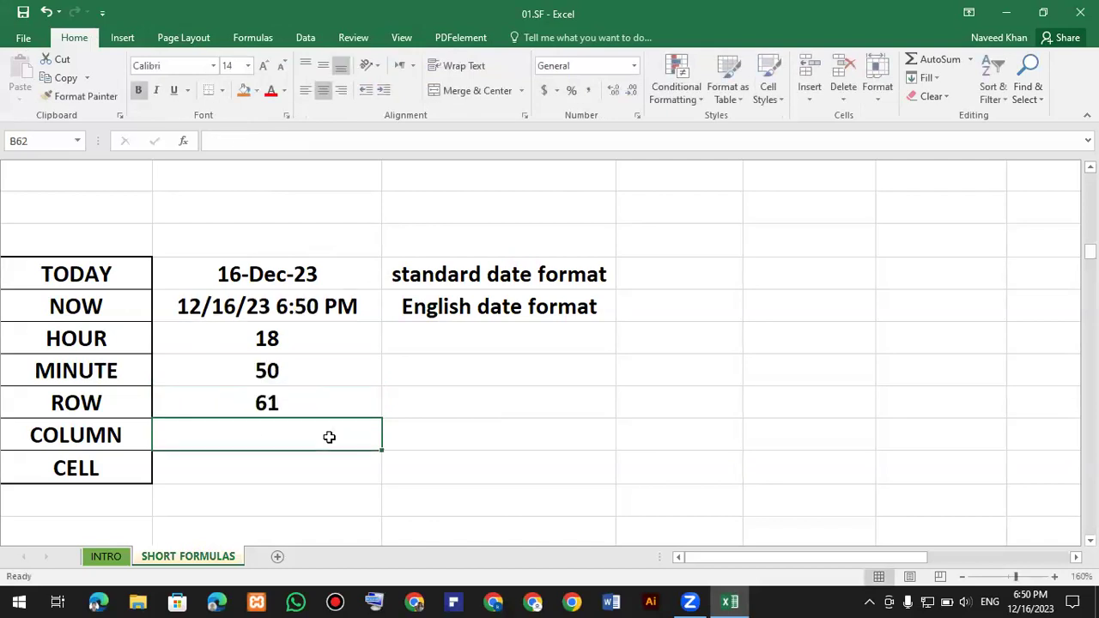
click(300, 389)
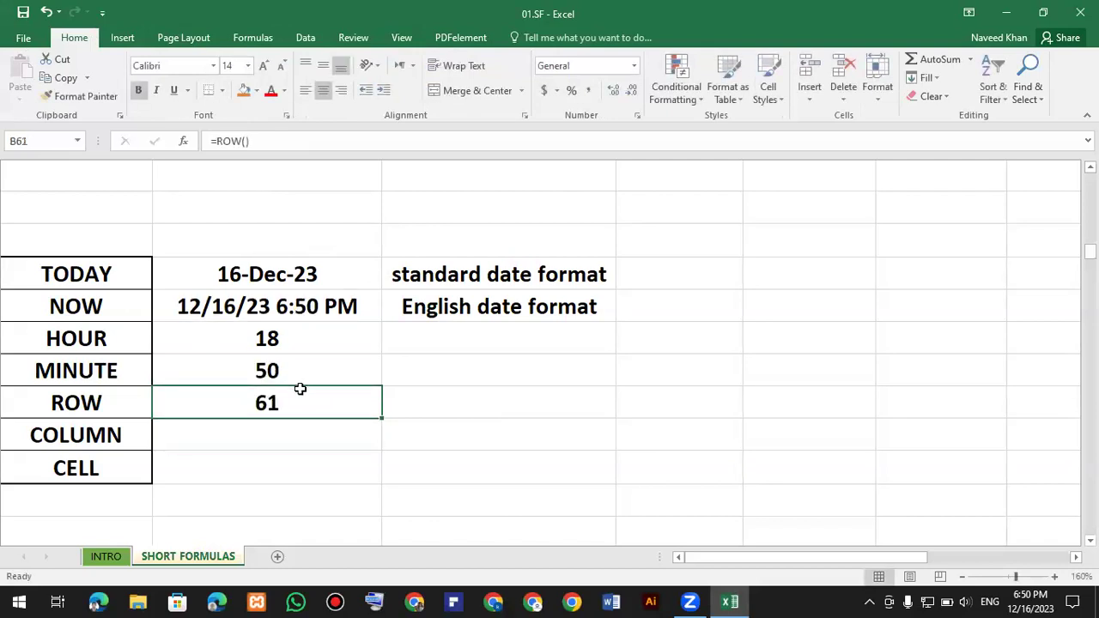
Try =ROW() in the date-formatted cell D57 beside the standard date format note, and clear the cell
click(710, 406)
click(528, 433)
click(691, 489)
click(677, 466)
click(723, 269)
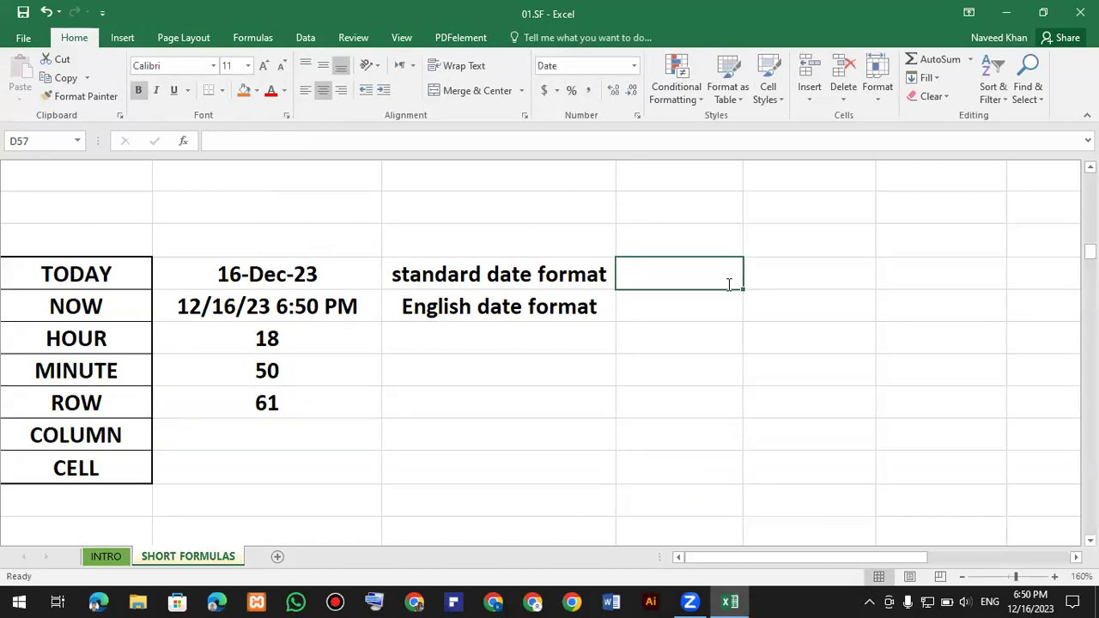
text(=row)
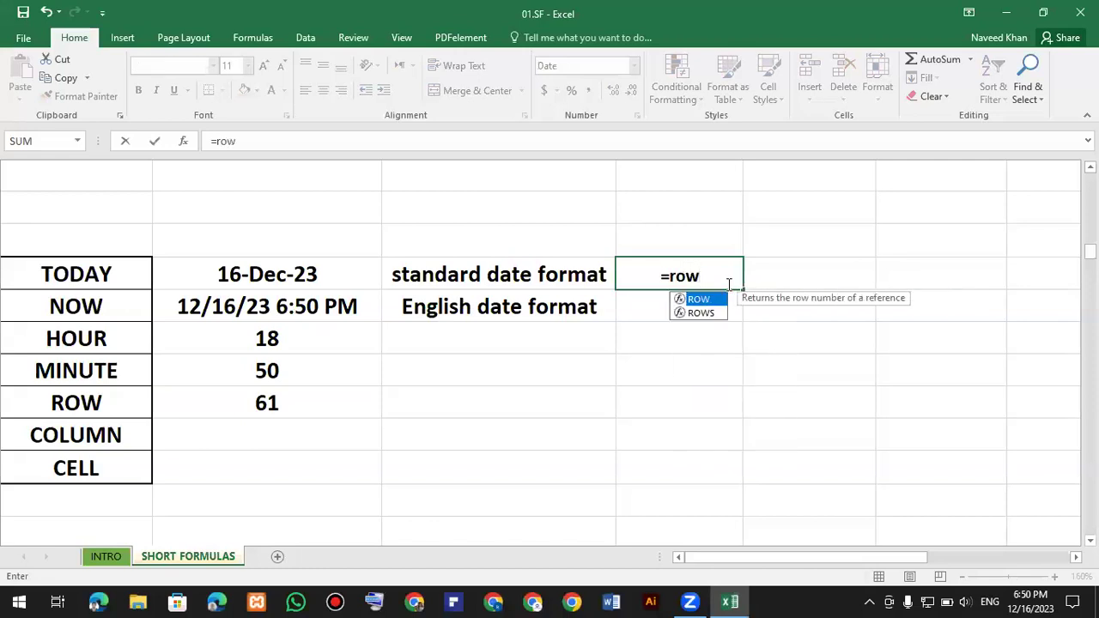
key(Tab)
text())
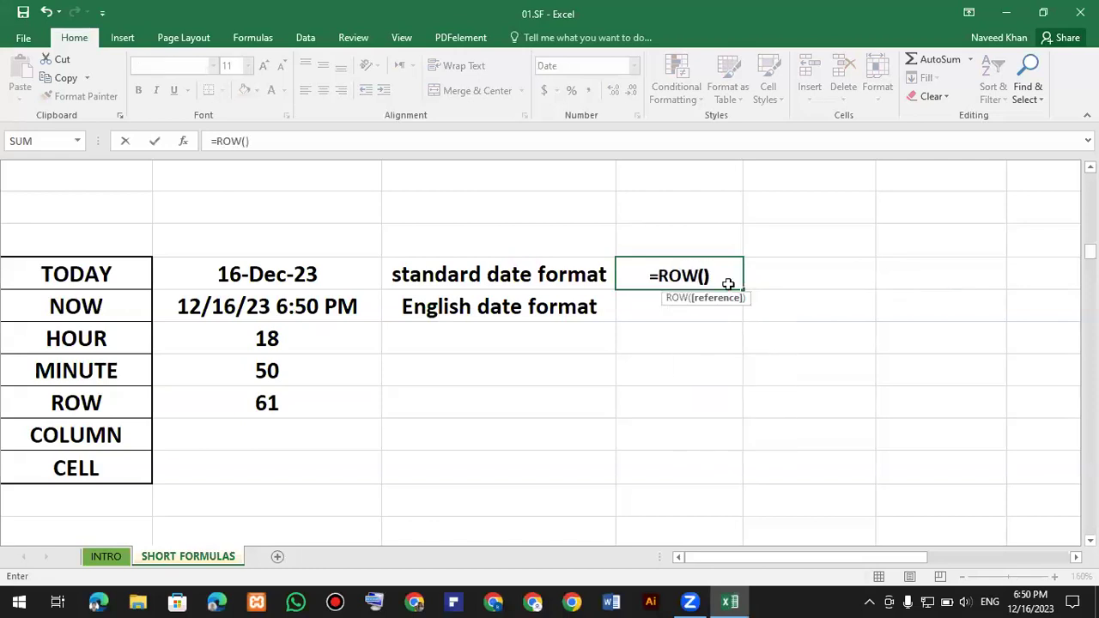
key(Return)
double_click(739, 286)
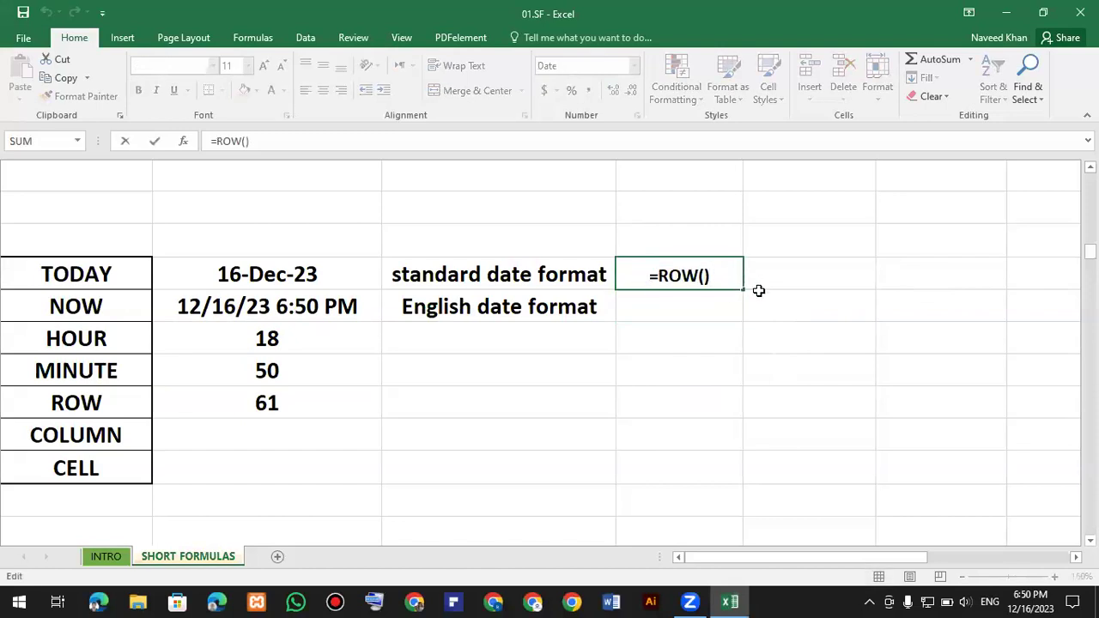
key(Return)
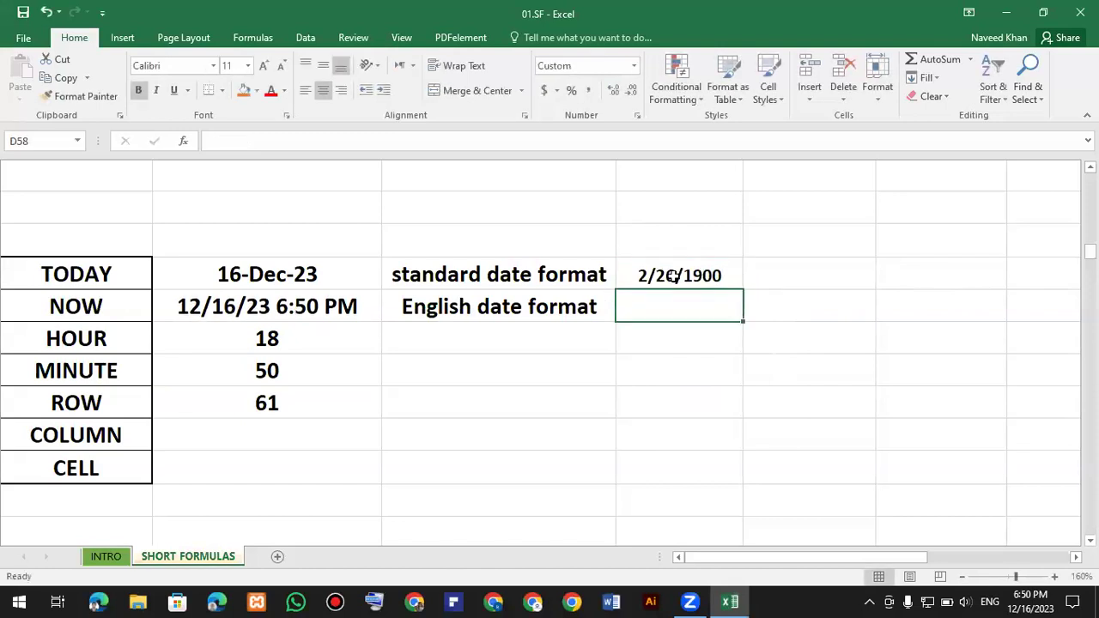
click(676, 275)
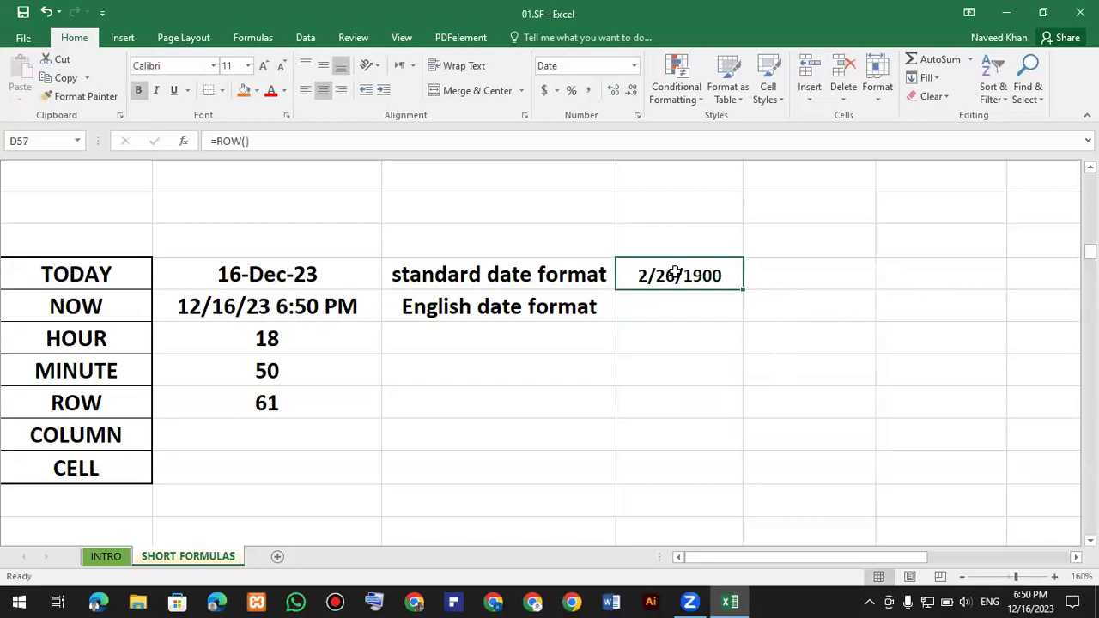
key(Delete)
Enter =ROW() in D56, one row above the TODAY row, and compare its result with the ROW formula in B61
click(728, 246)
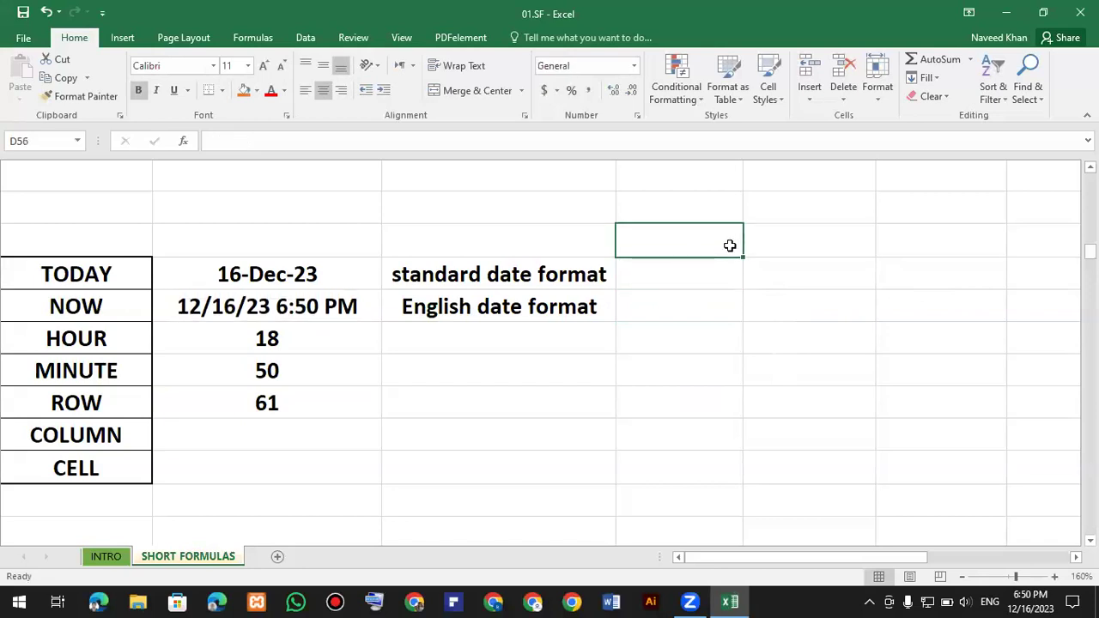
text(=row)
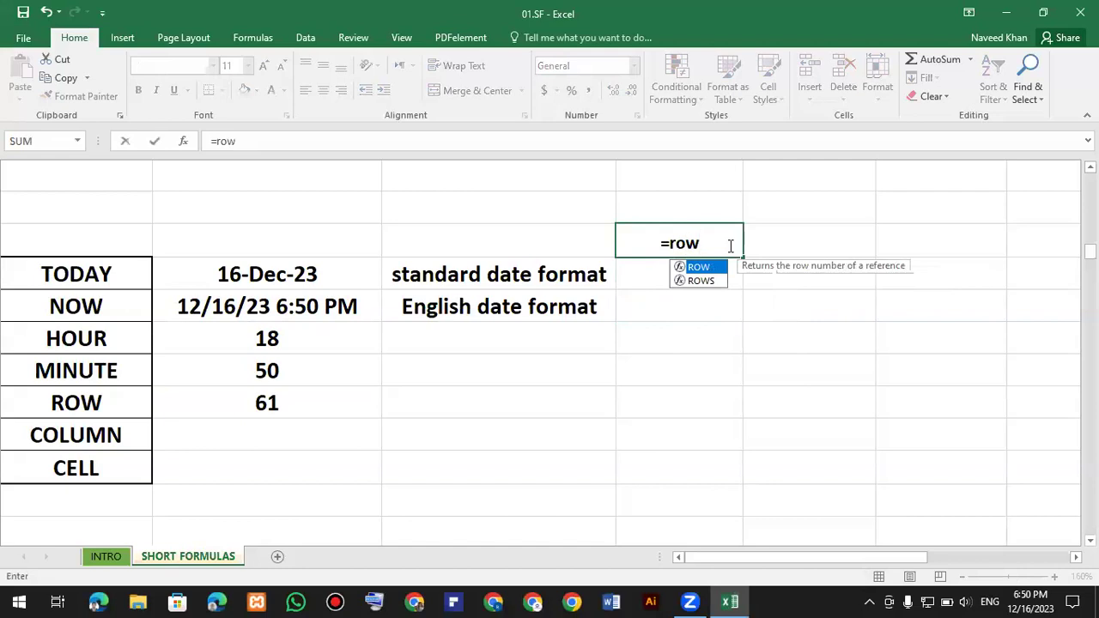
key(Tab)
text())
key(Return)
click(686, 242)
drag(684, 256, 309, 409)
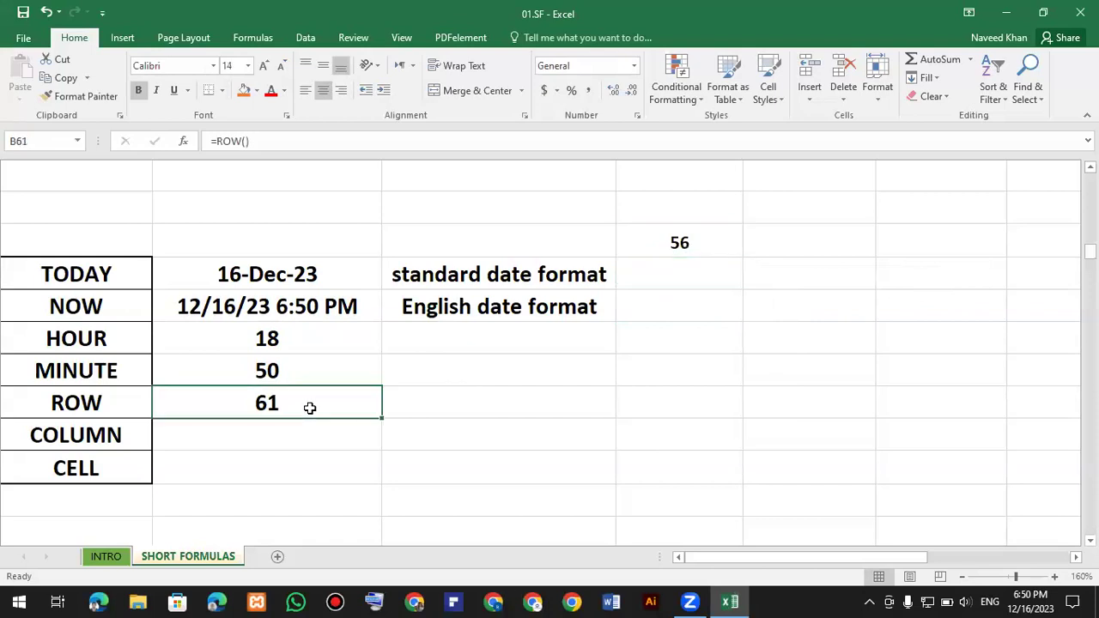
Select the ROW formula in D56 and show the sheet's row and column headings
click(679, 242)
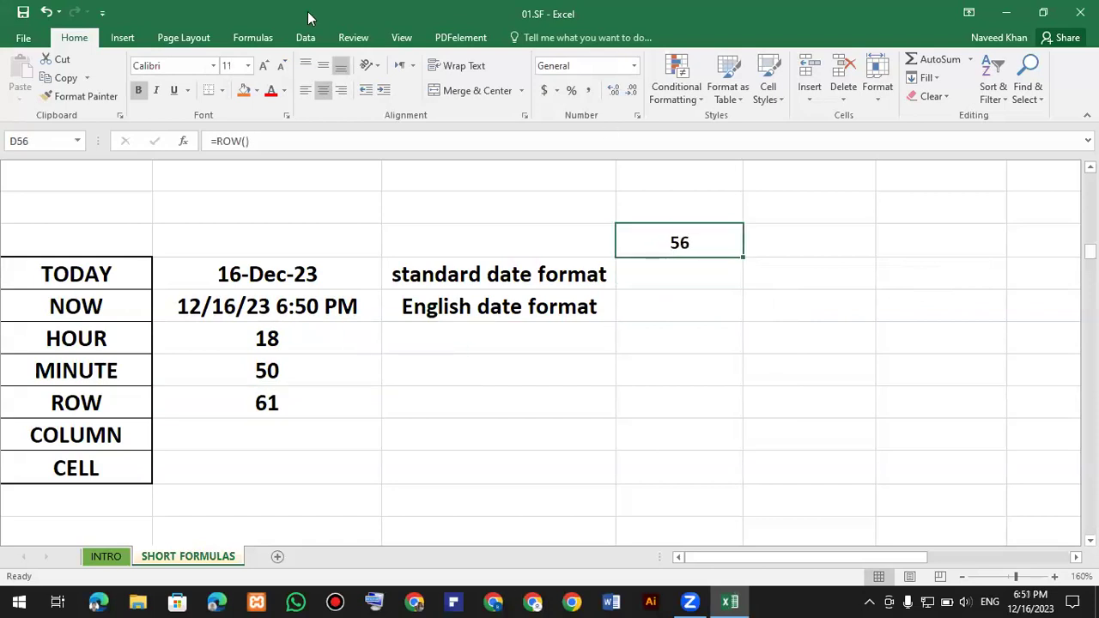
click(411, 42)
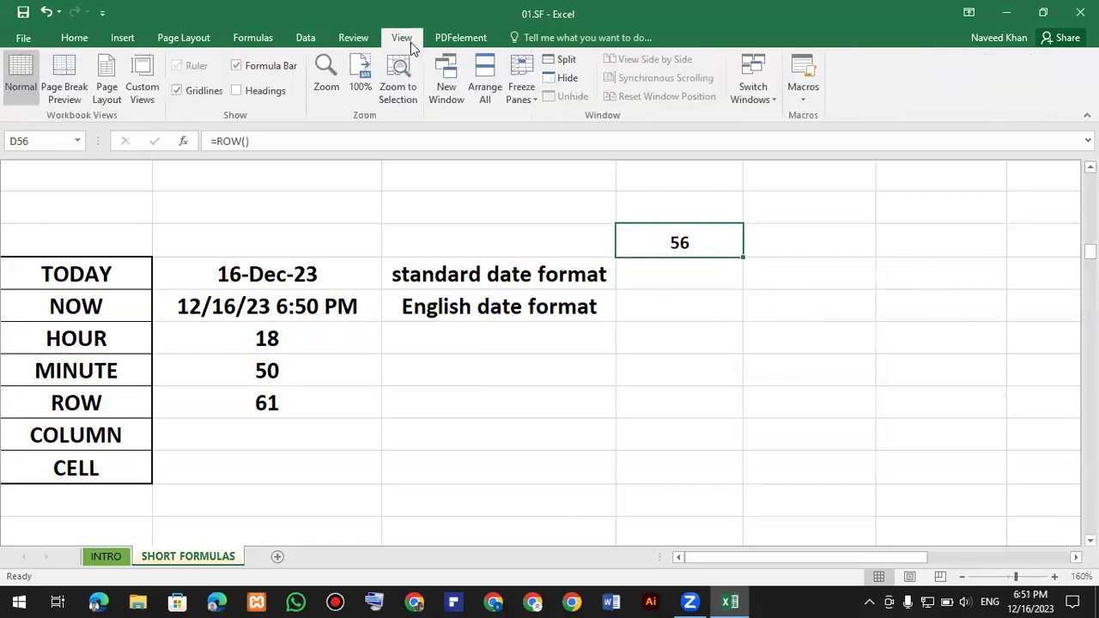
click(254, 89)
click(487, 450)
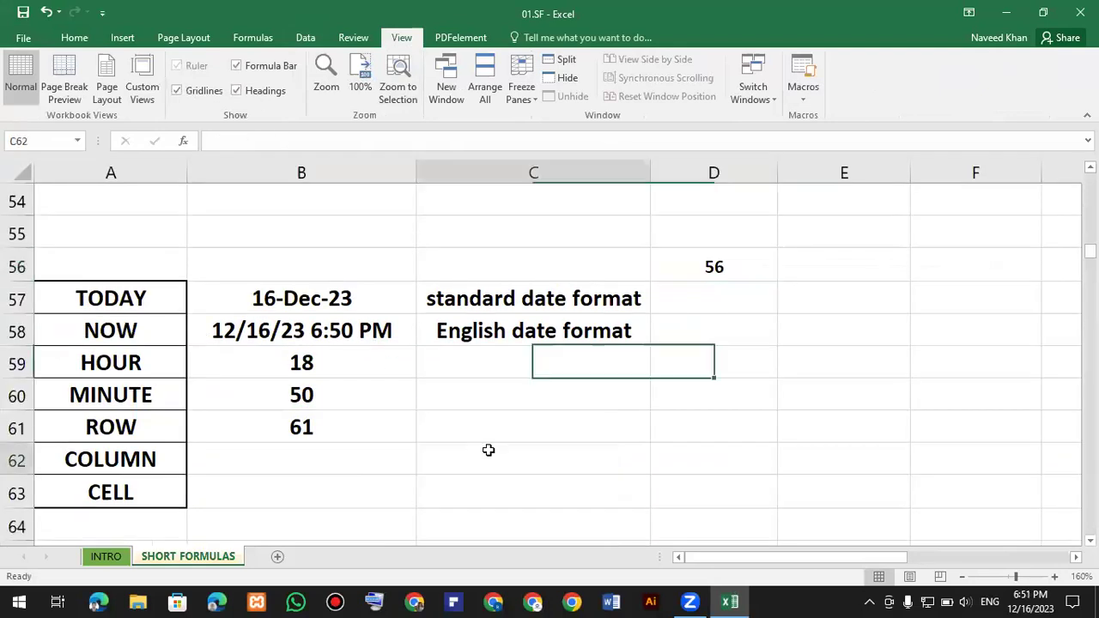
Compare the ROW formula results in D56 and B61 with the row numbers in the headings
click(17, 266)
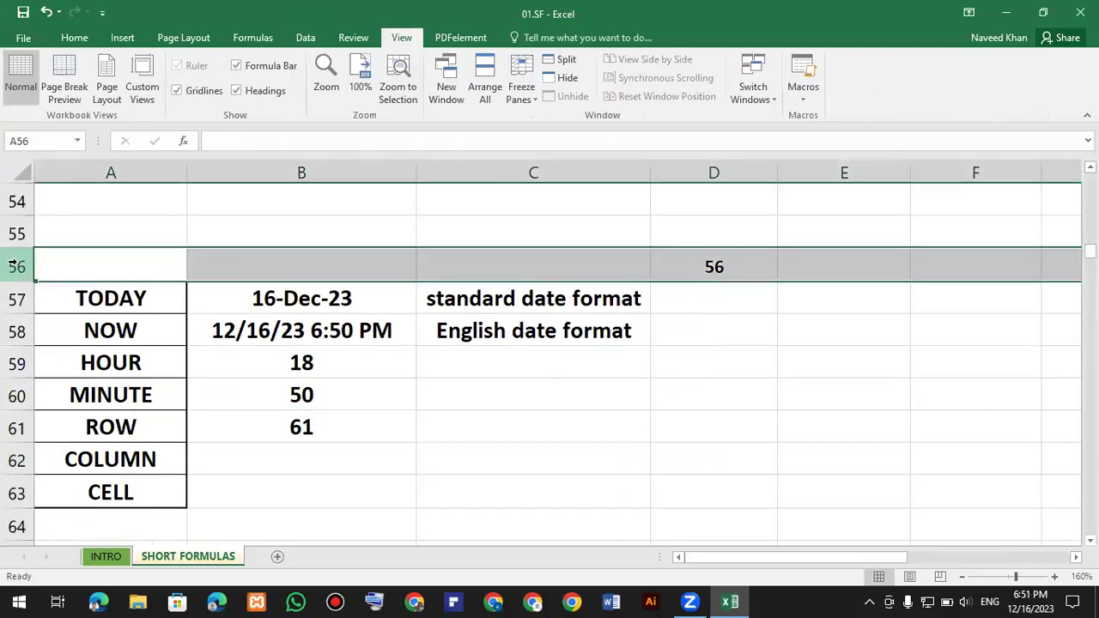
click(714, 266)
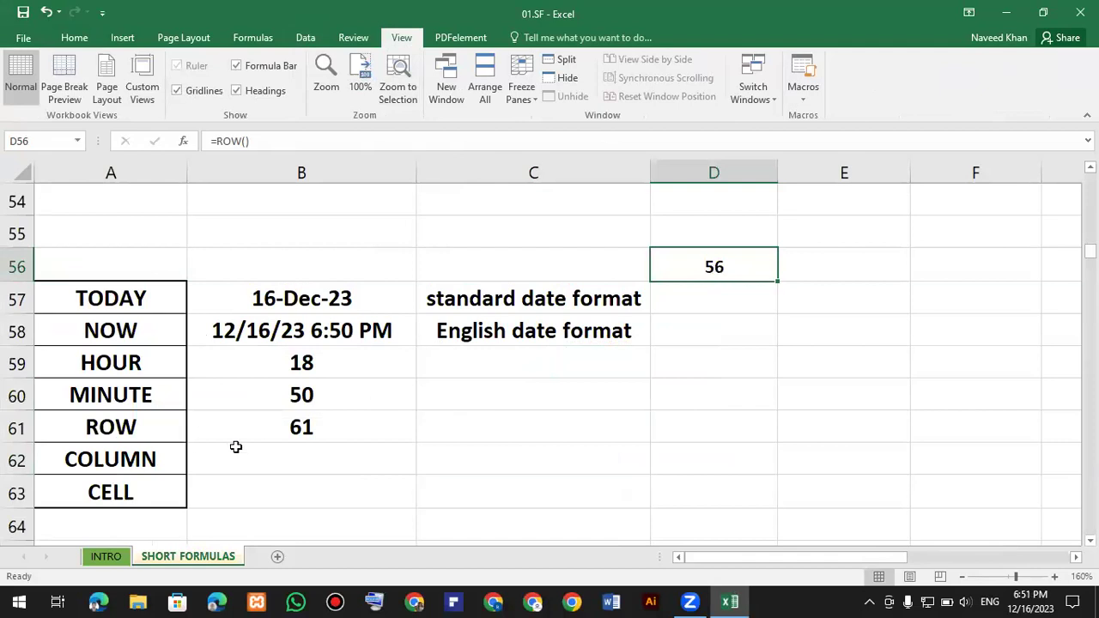
click(302, 429)
click(15, 427)
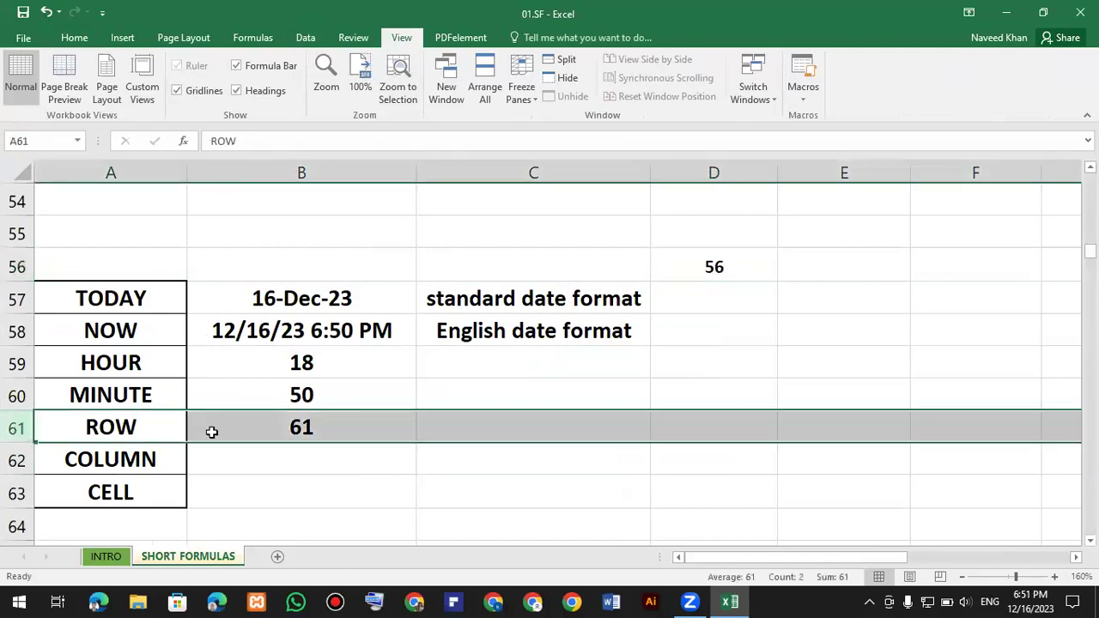
click(296, 425)
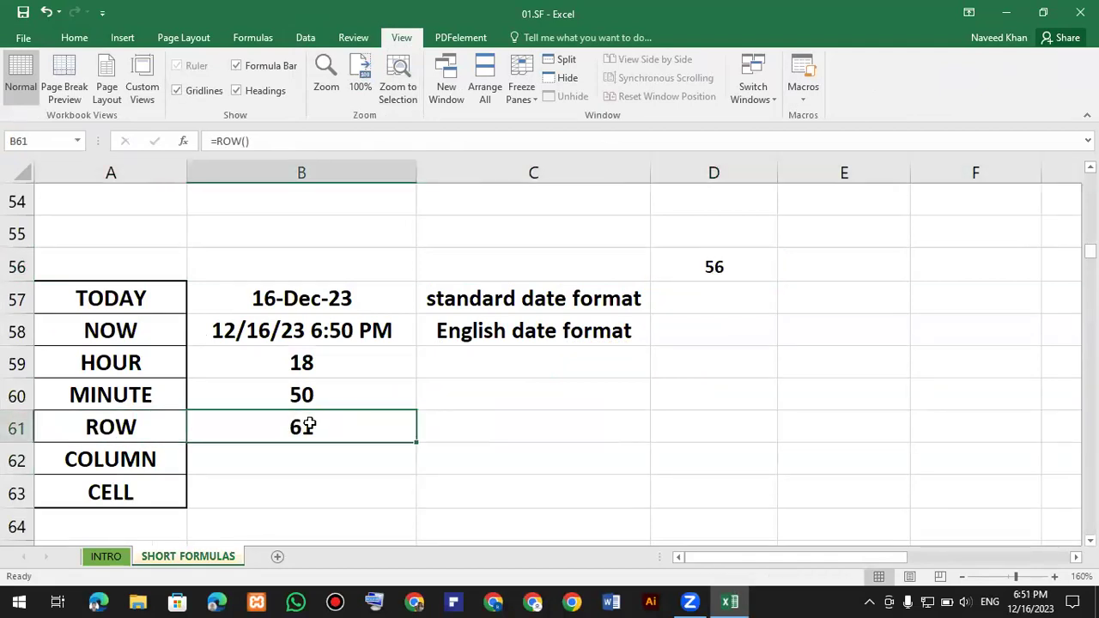
Clear the extra ROW formula from D56 and hide the row and column headings
click(735, 265)
key(Delete)
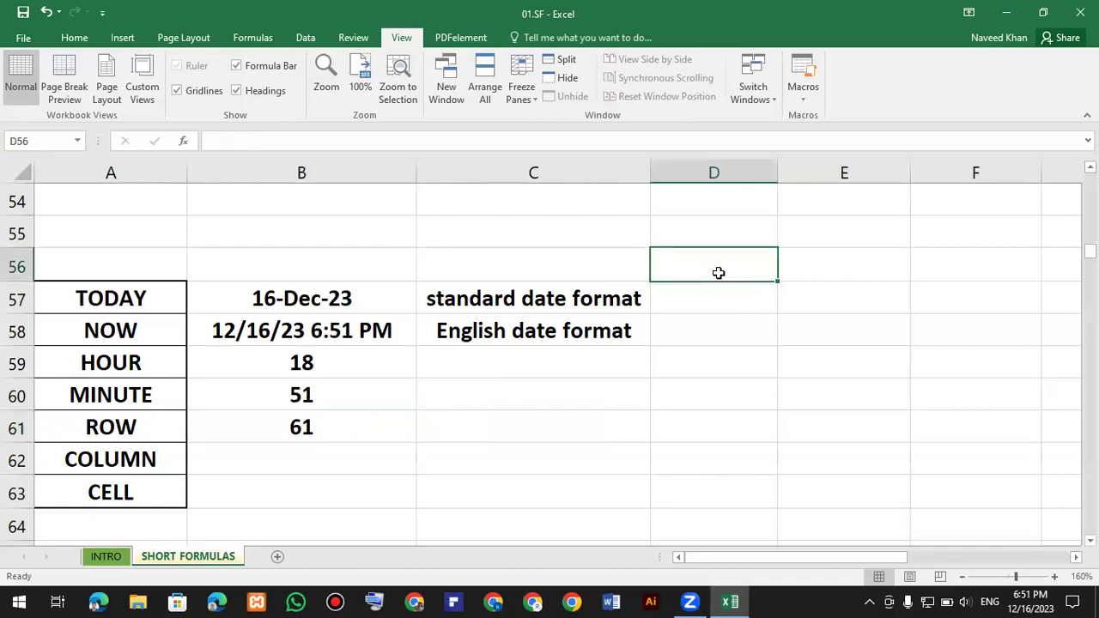
click(265, 89)
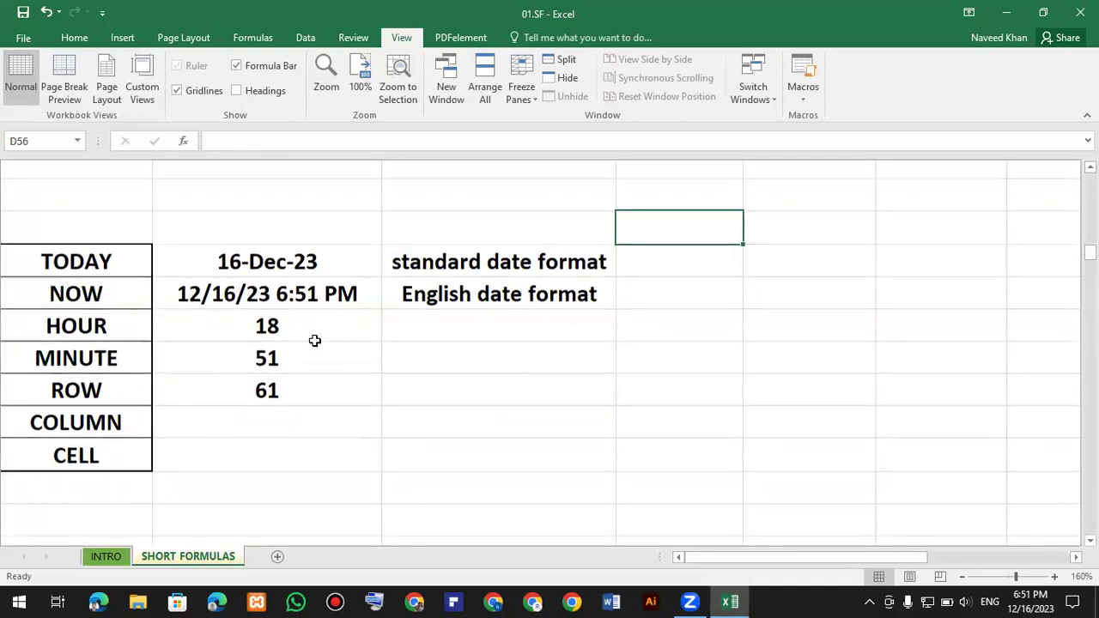
Enter the formula =COLUMN() in B62, beside the COLUMN label, and reselect the cell
scroll(314, 340, down, 1)
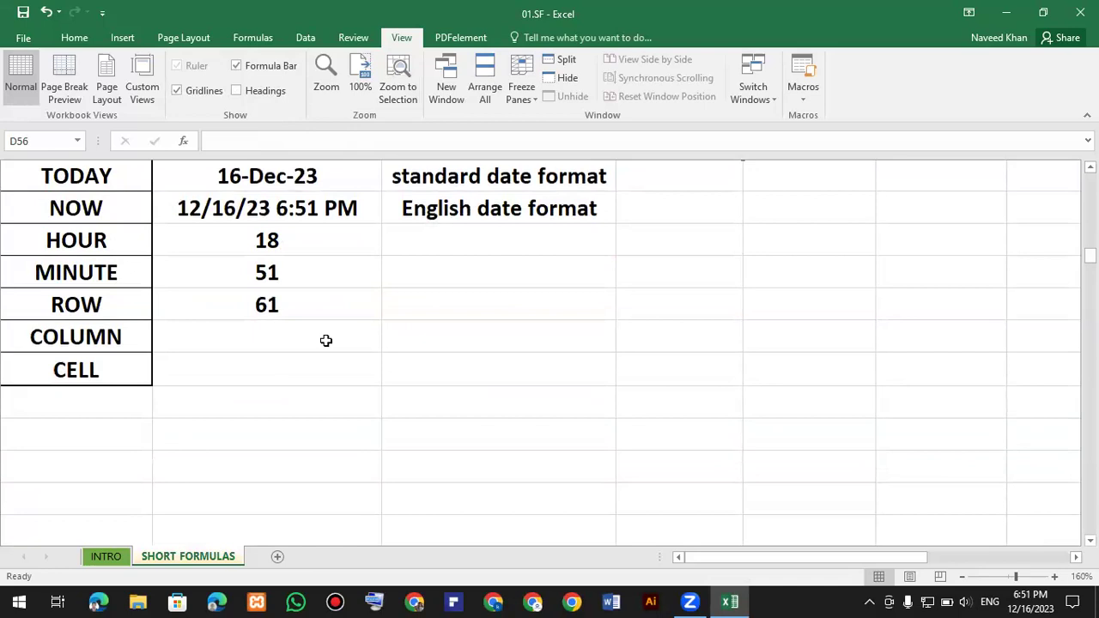
click(260, 334)
scroll(260, 334, up, 1)
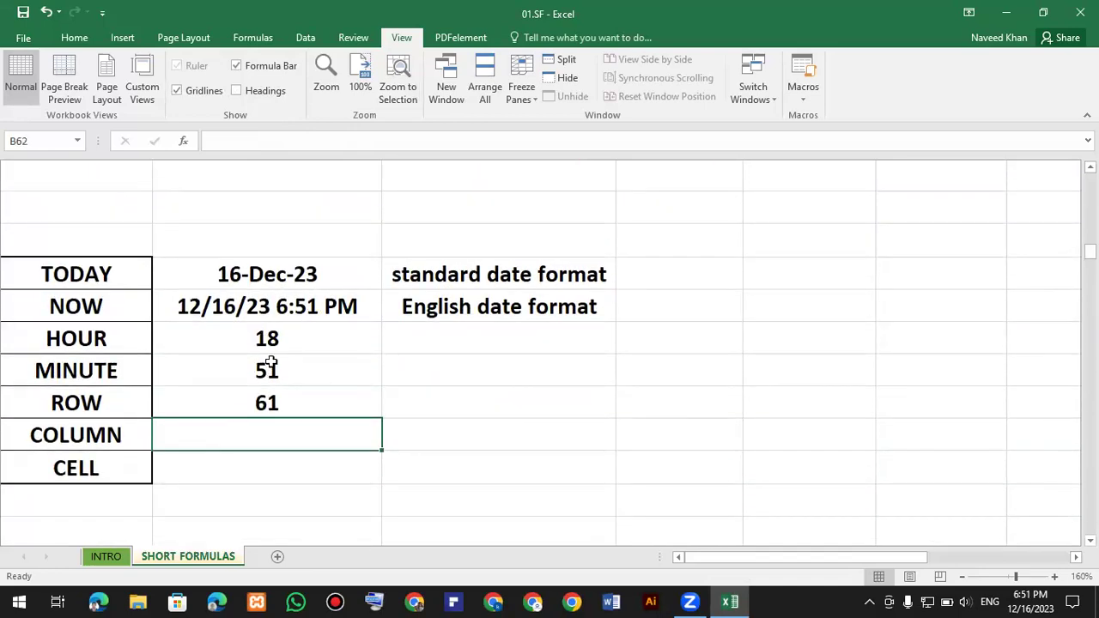
text(=)
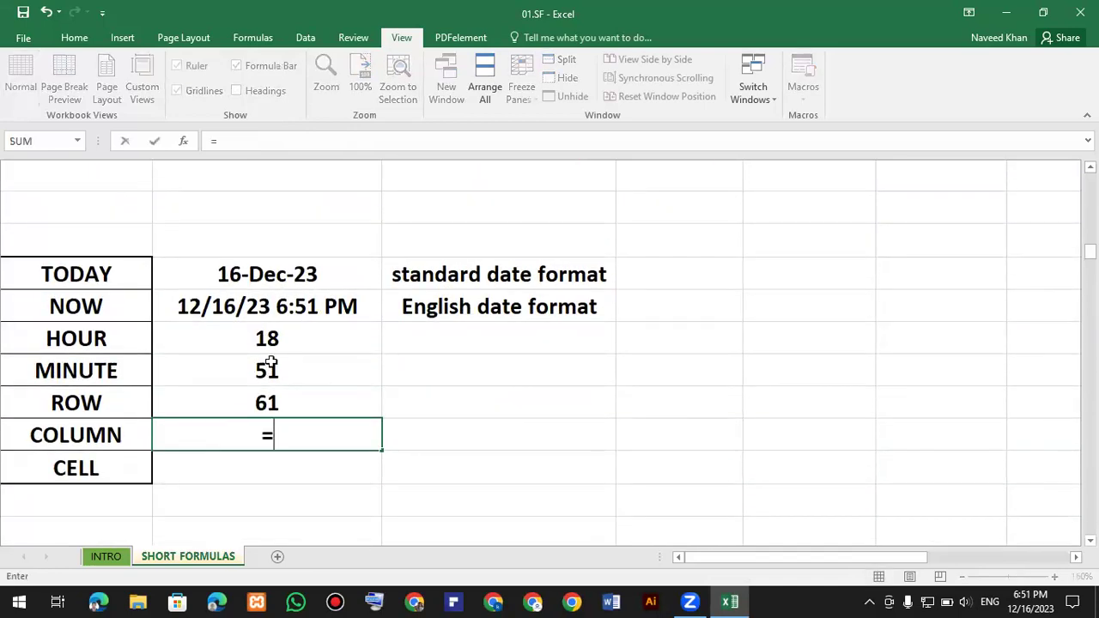
text(col)
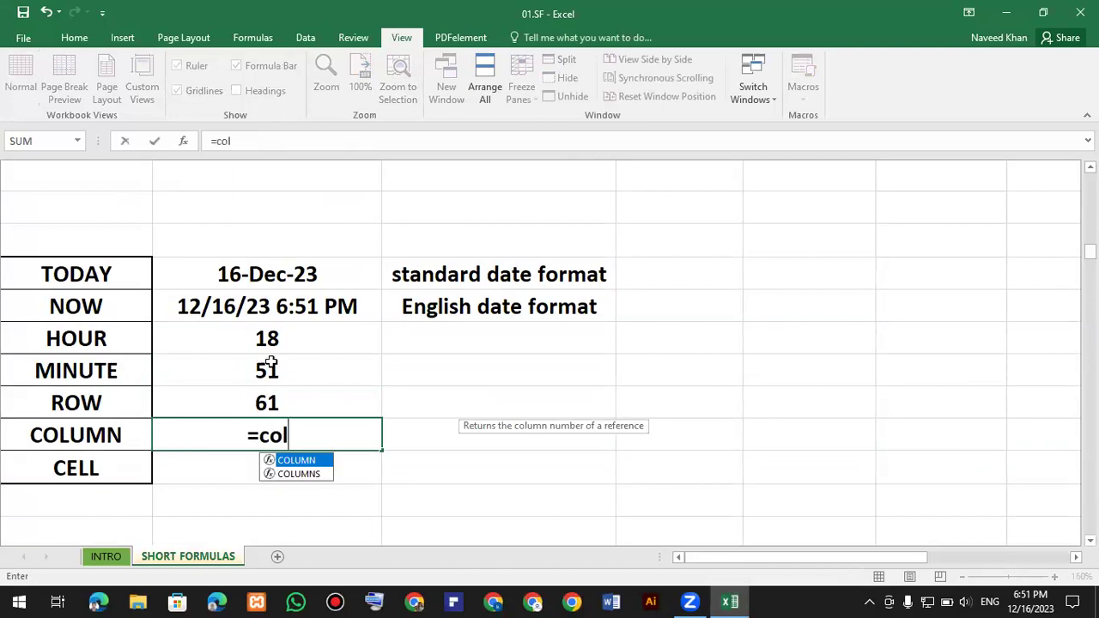
key(Tab)
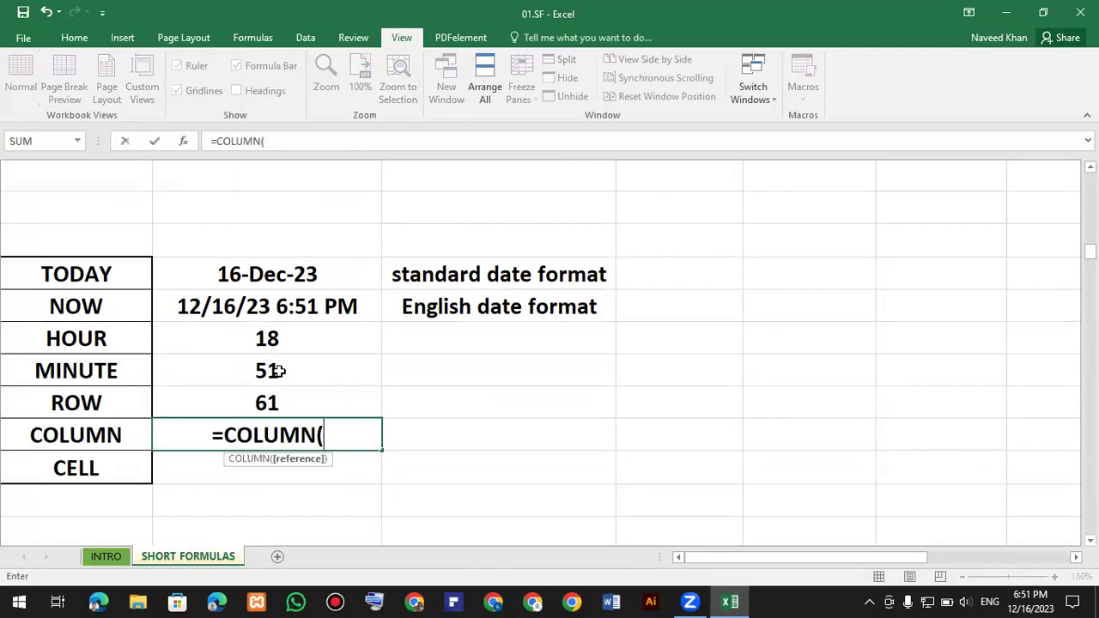
text())
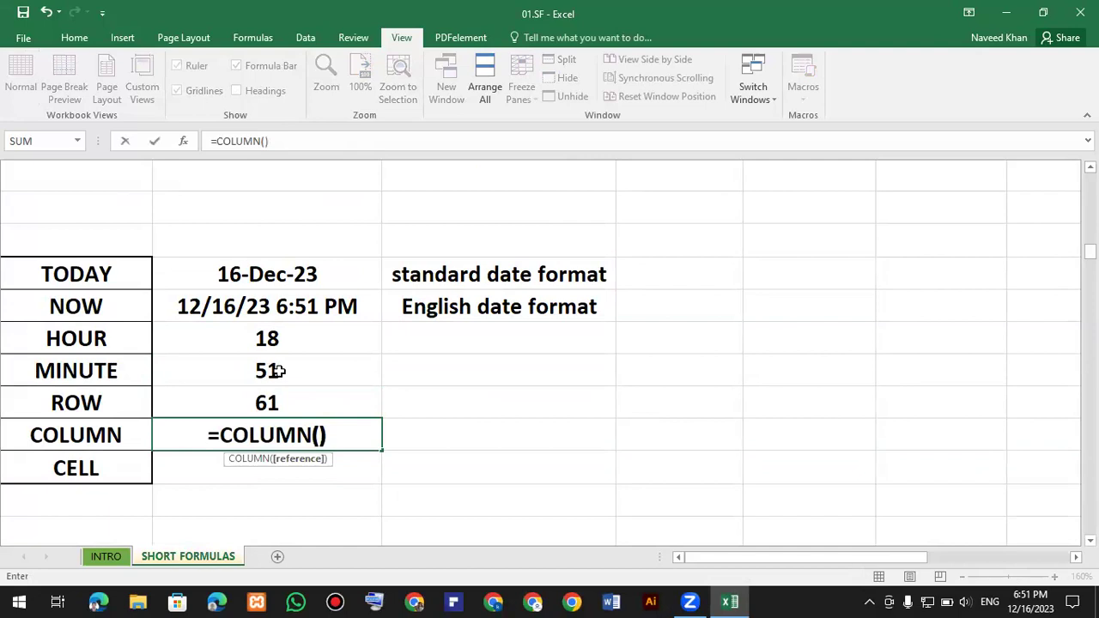
key(Return)
click(248, 433)
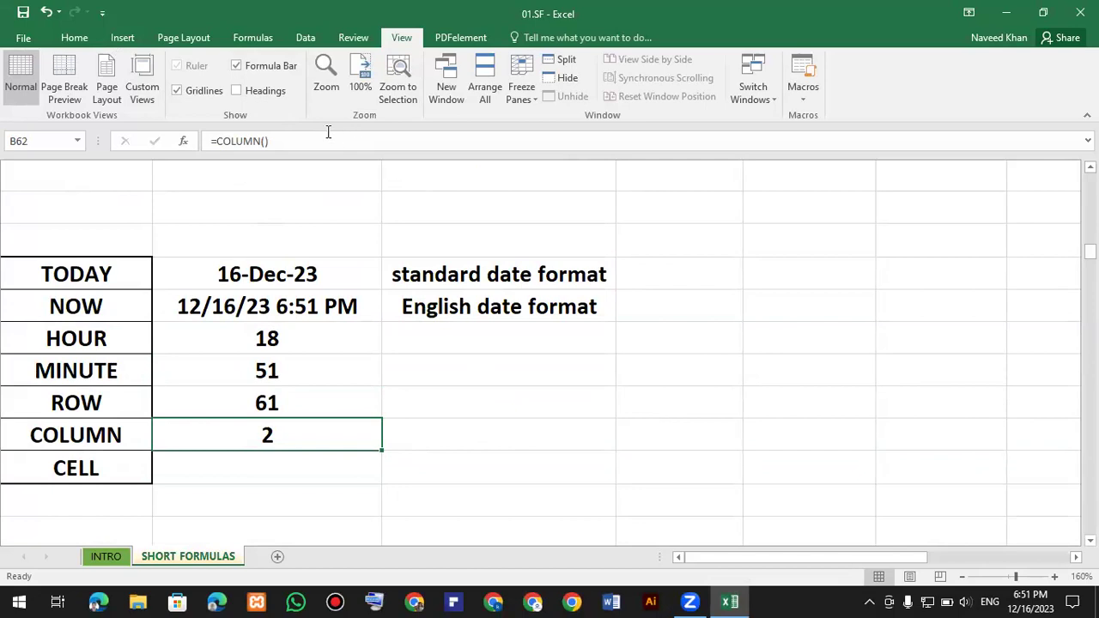
Show the row and column headings again and select the ROW and COLUMN entries in A61:B62
click(246, 92)
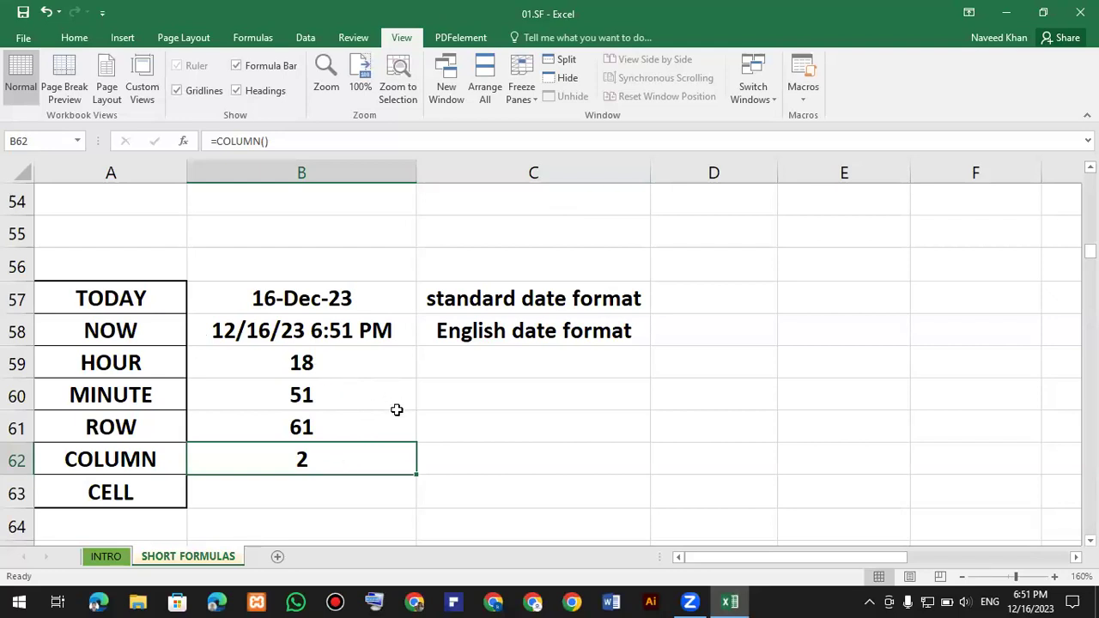
scroll(355, 459, down, 1)
scroll(355, 459, up, 1)
drag(148, 428, 309, 466)
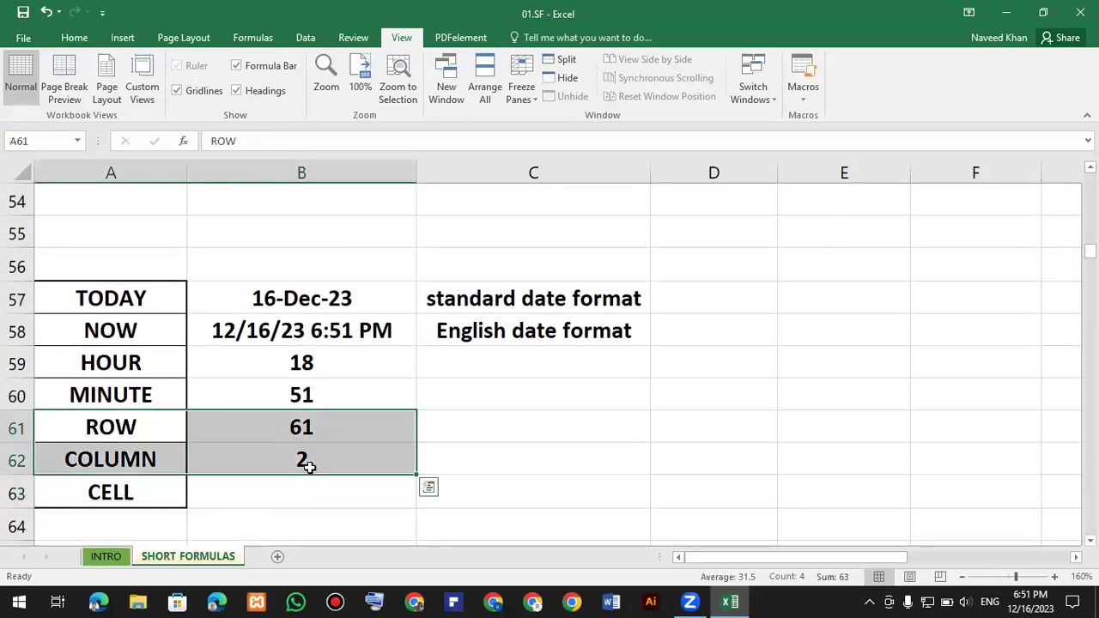
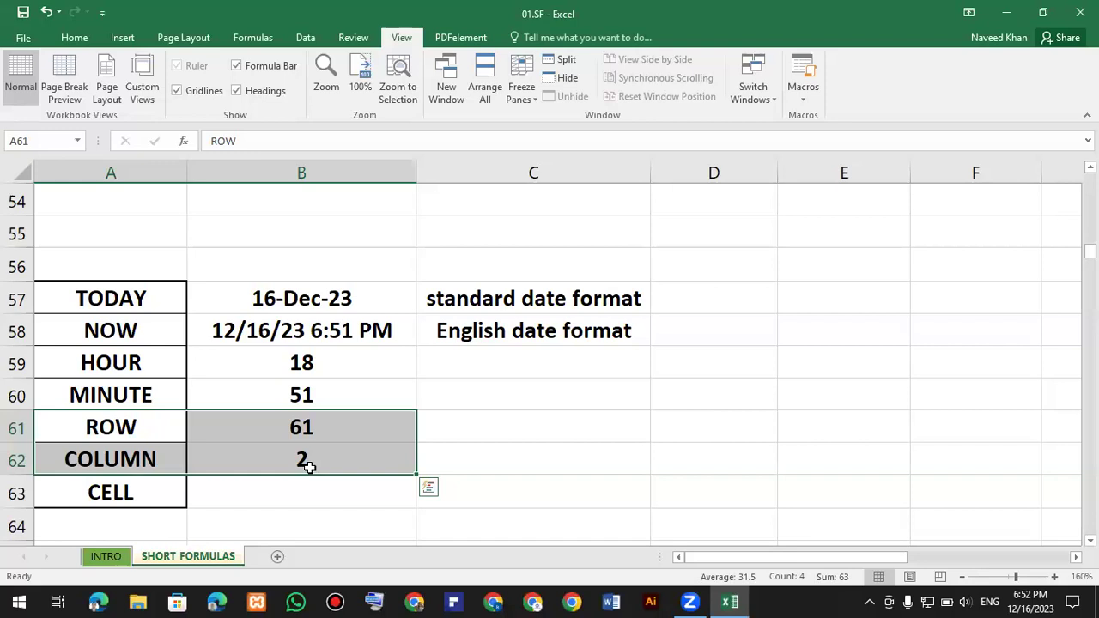
Enter the formula =CELL("address") in B63, beside the CELL label, and reselect the cell
click(319, 494)
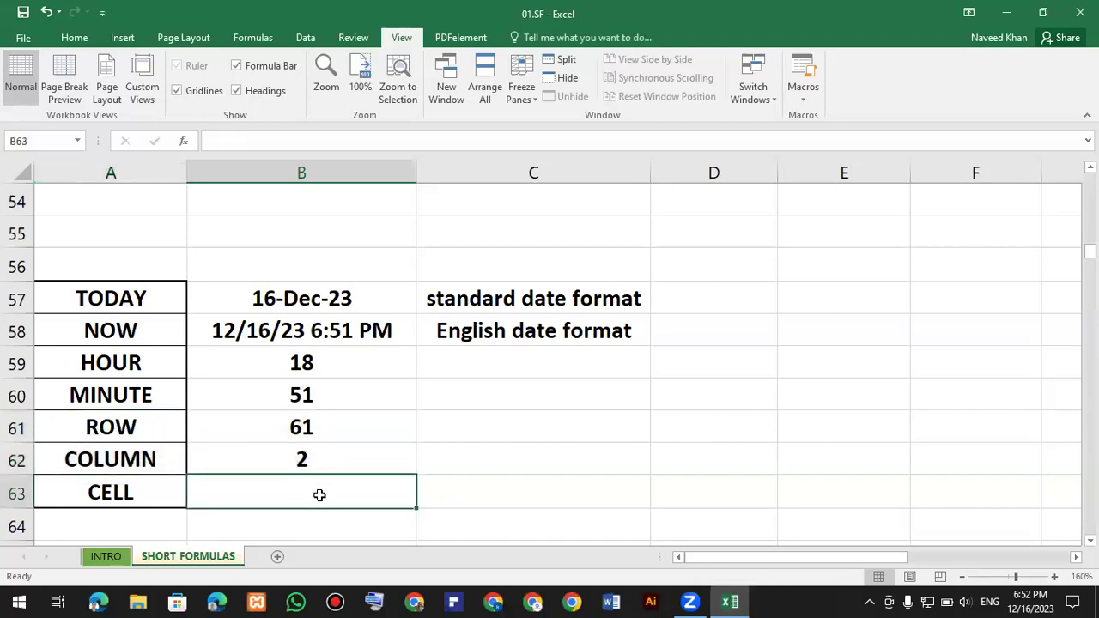
text(=)
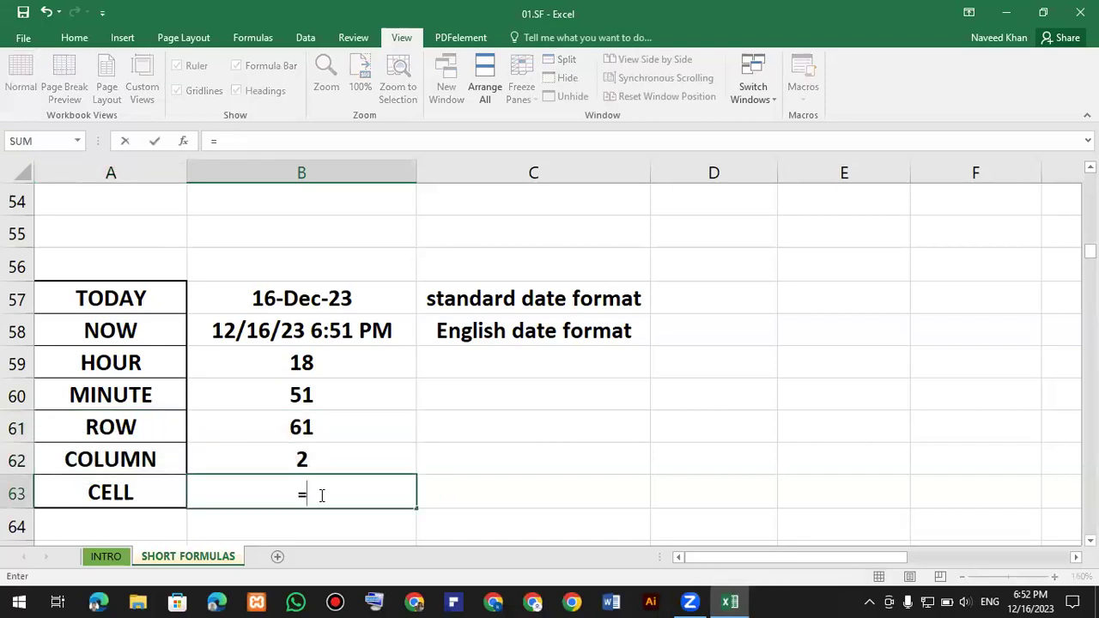
text(cel)
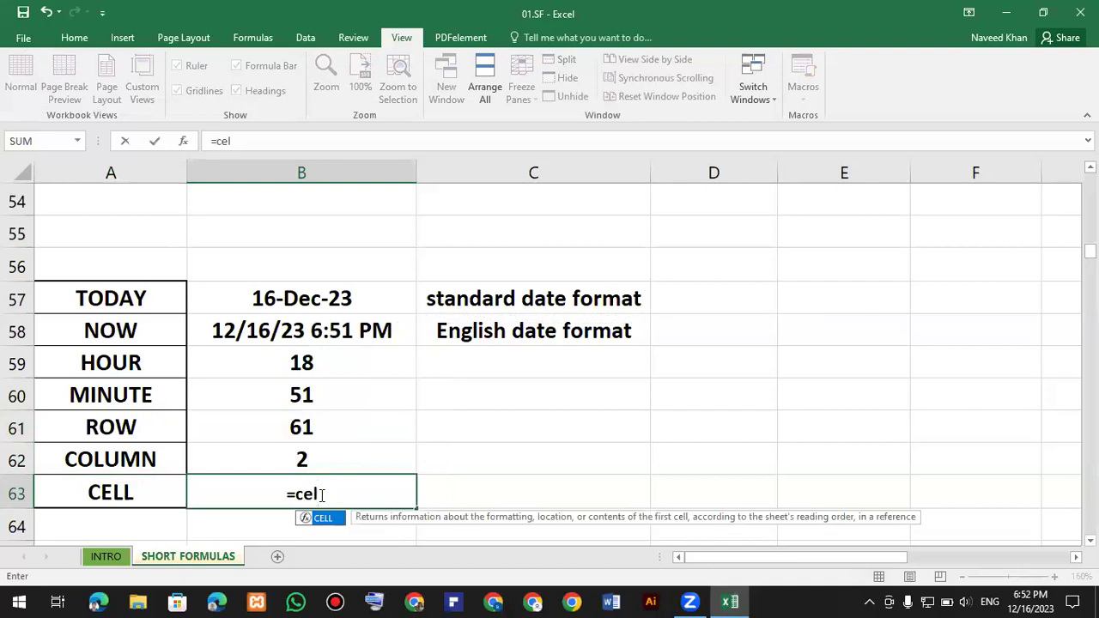
key(Tab)
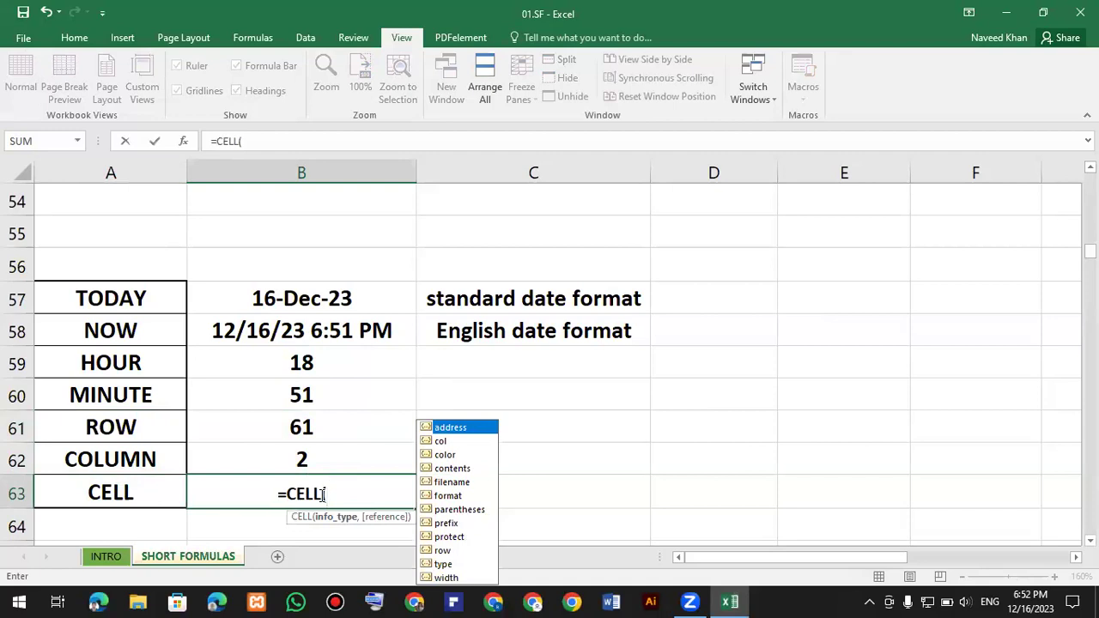
key(Tab)
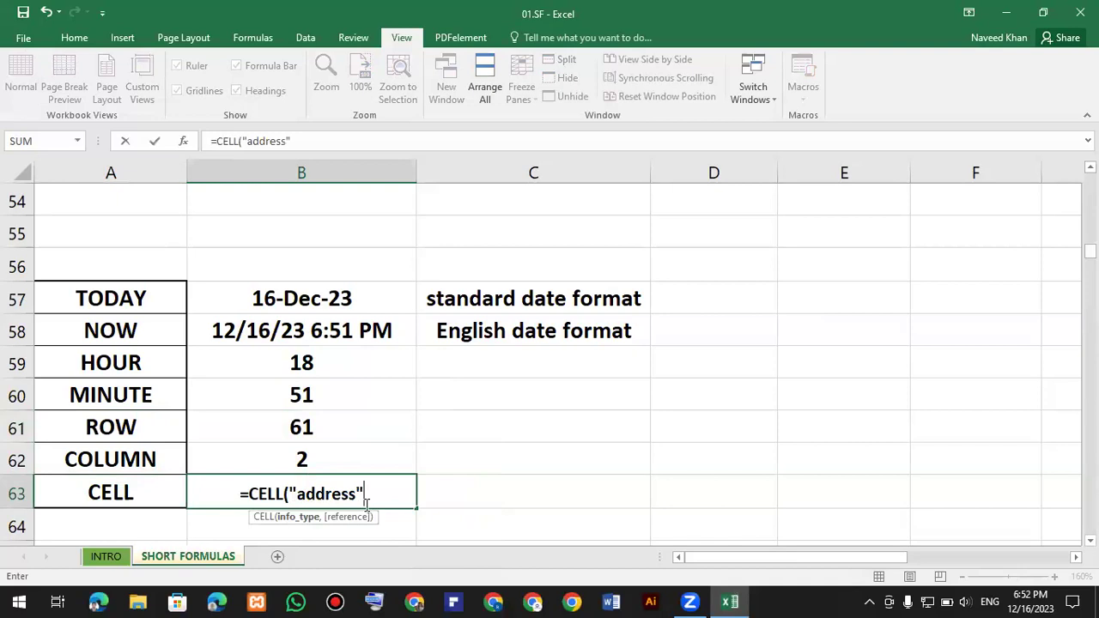
text())
key(Return)
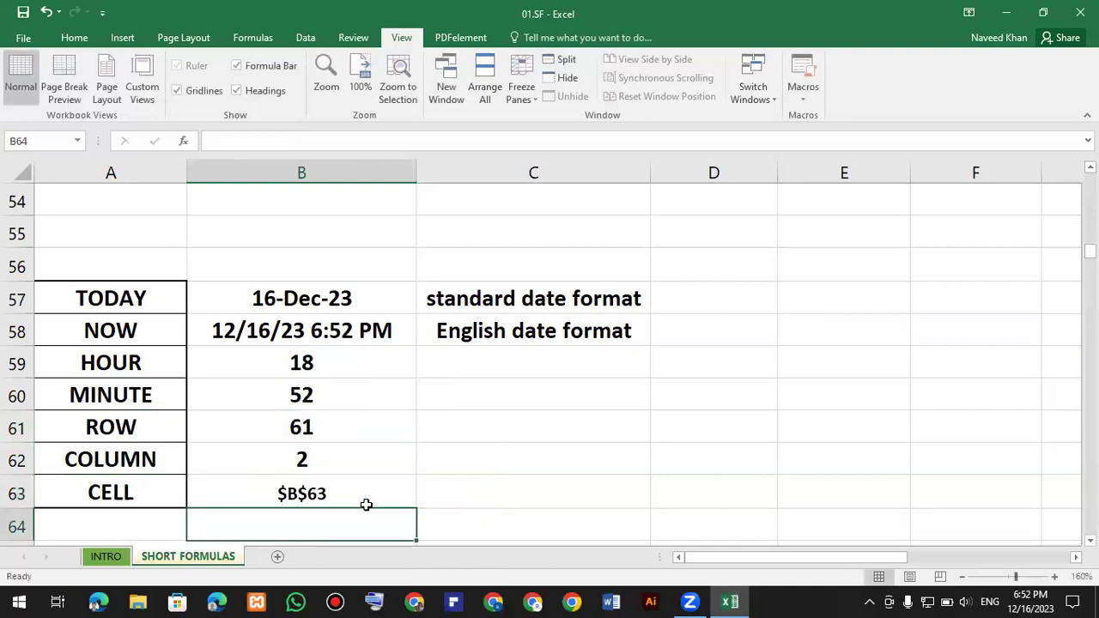
click(337, 491)
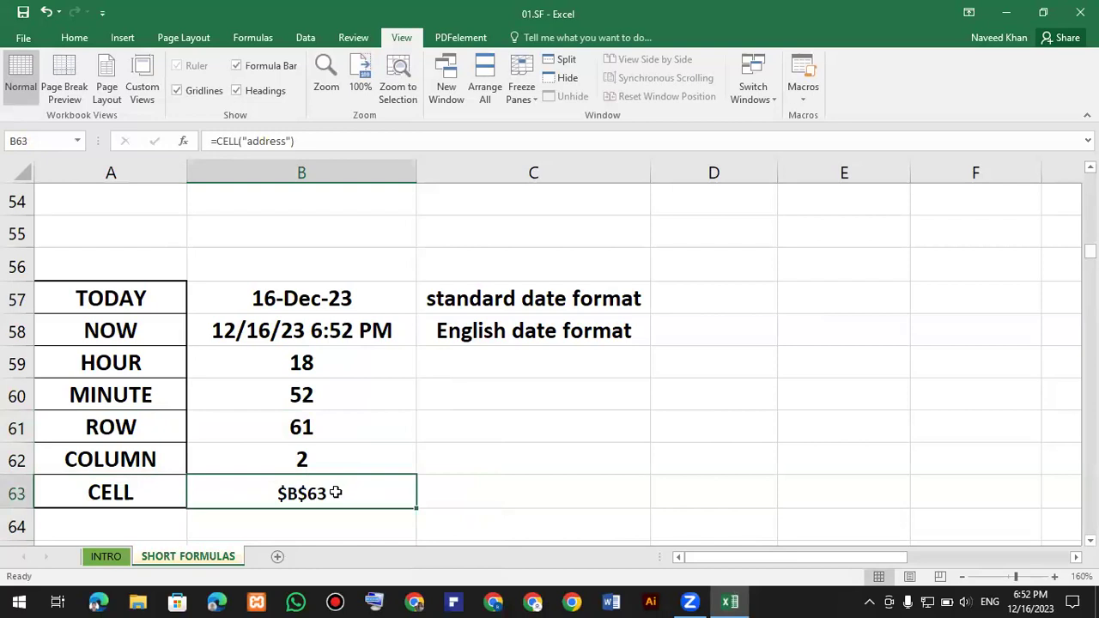
Copy the formatting of the COLUMN label in A62 onto the CELL result in B63 with Format Painter
scroll(395, 478, down, 2)
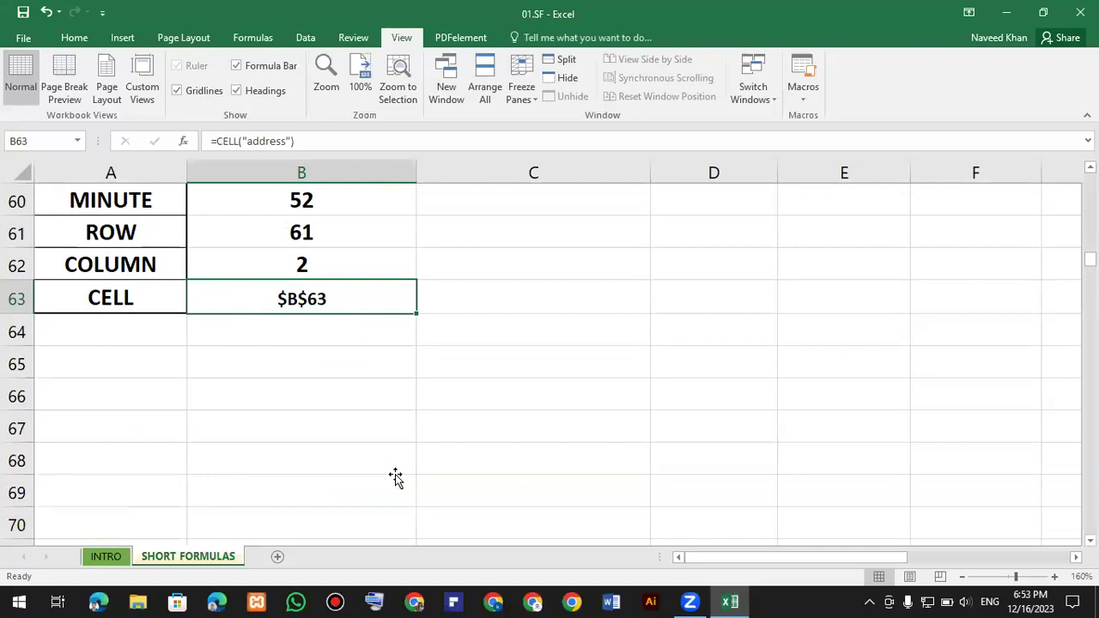
scroll(433, 506, up, 1)
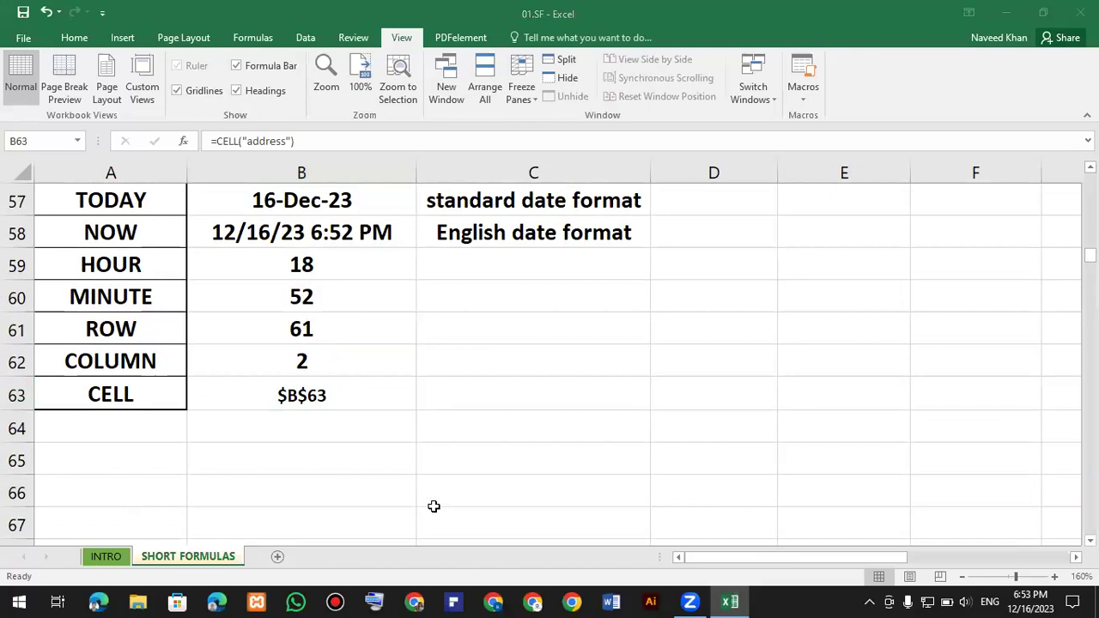
scroll(401, 346, up, 1)
scroll(401, 346, down, 1)
click(169, 358)
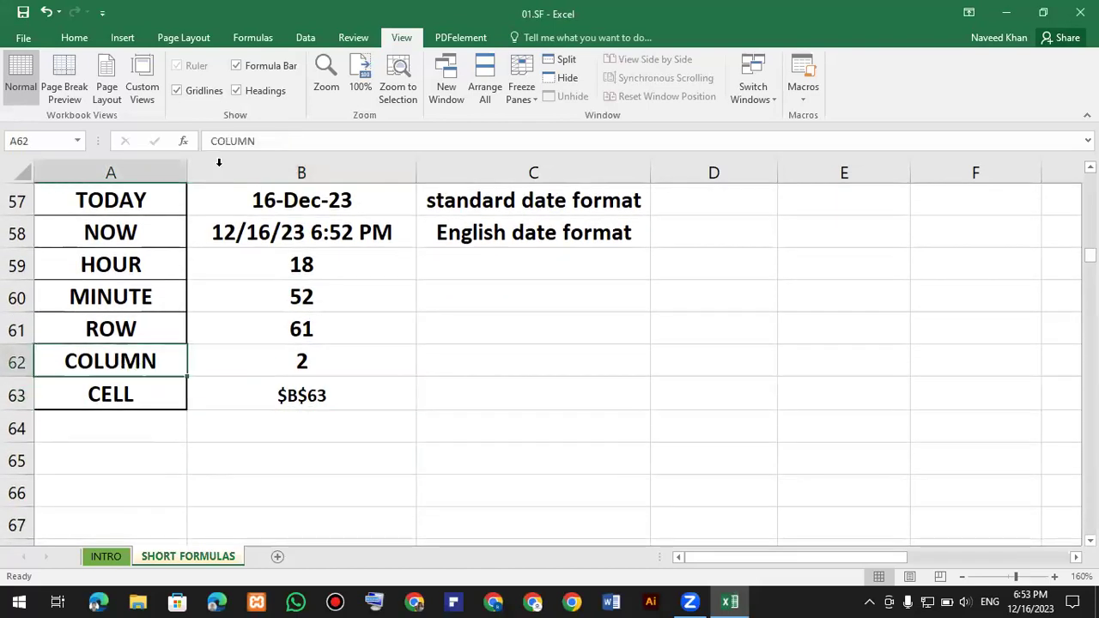
click(74, 38)
click(79, 93)
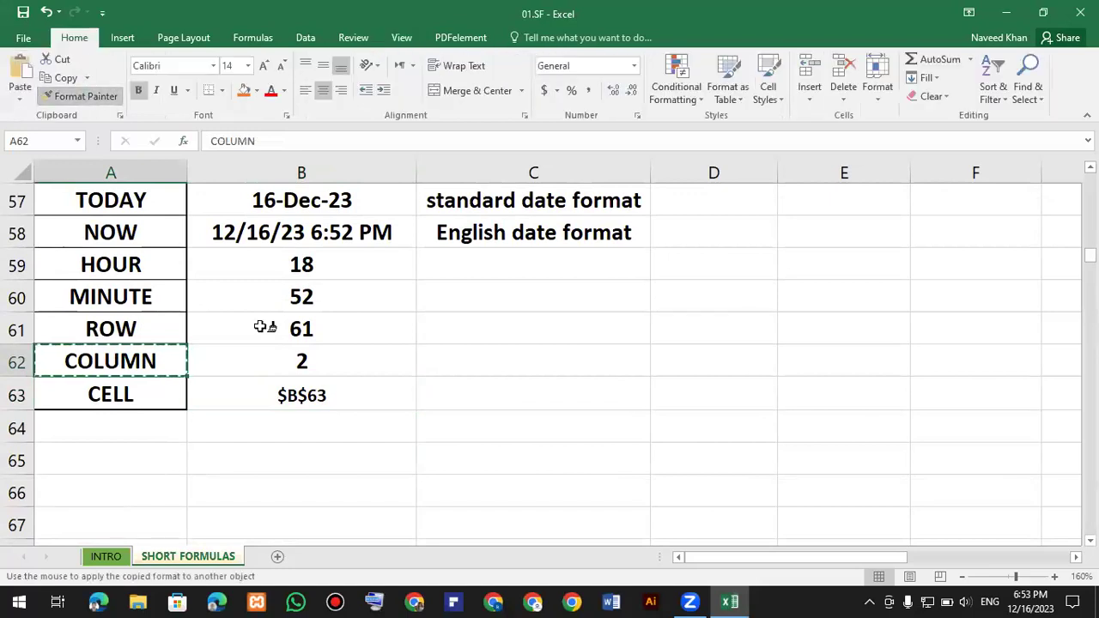
click(297, 393)
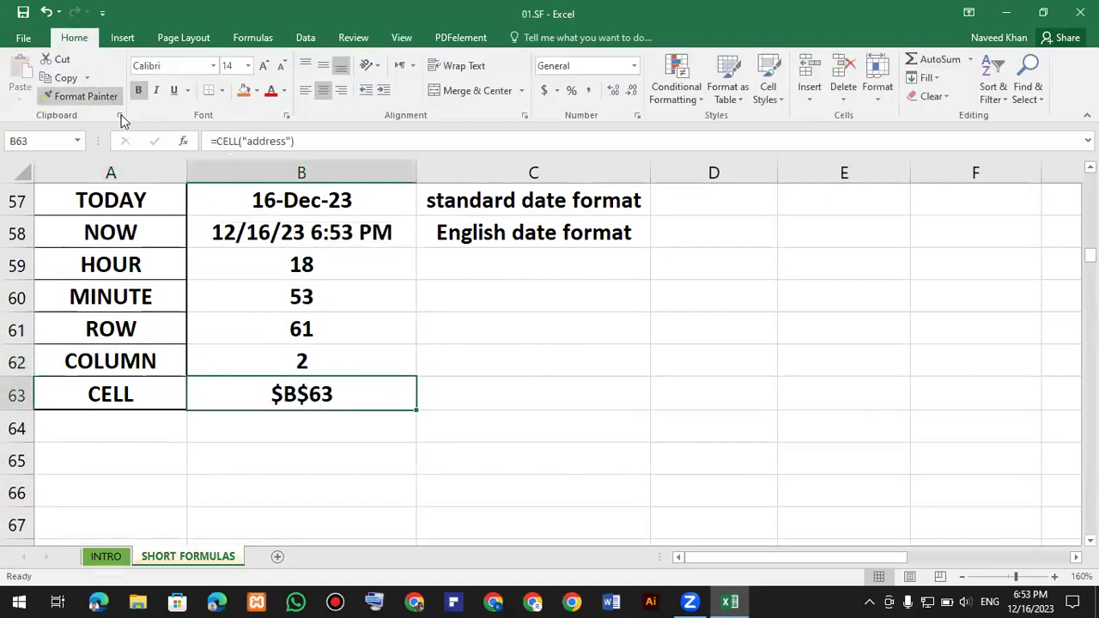
click(507, 386)
Clear the existing full-name formulas from C78:C81 in the CONCATENATE table
scroll(400, 380, down, 4)
scroll(399, 378, up, 4)
scroll(398, 378, up, 1)
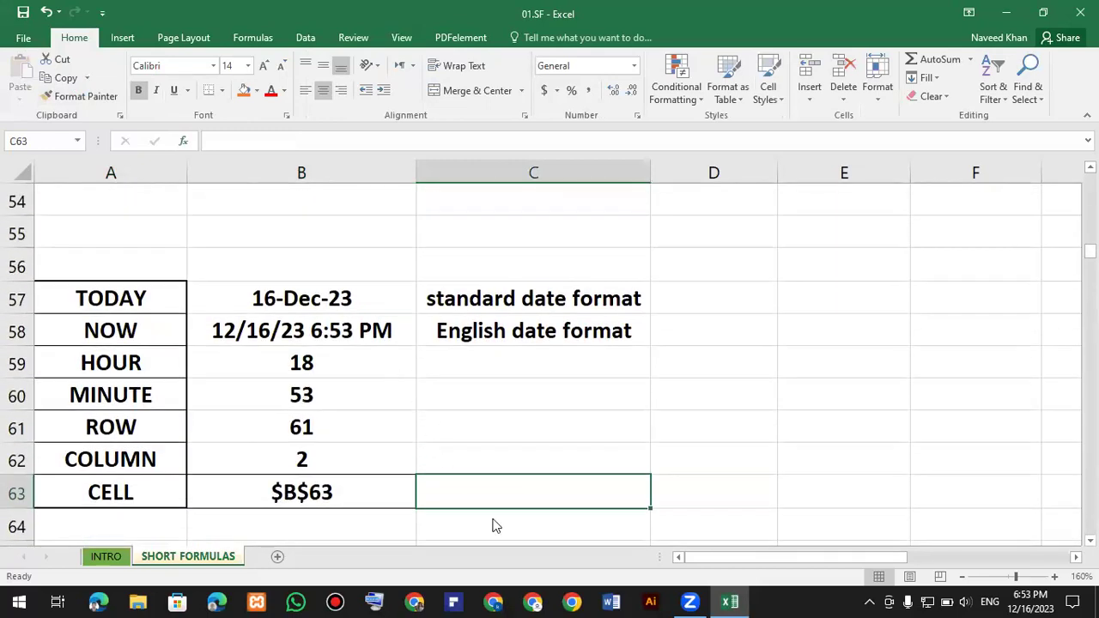
scroll(451, 428, down, 1)
scroll(451, 428, down, 6)
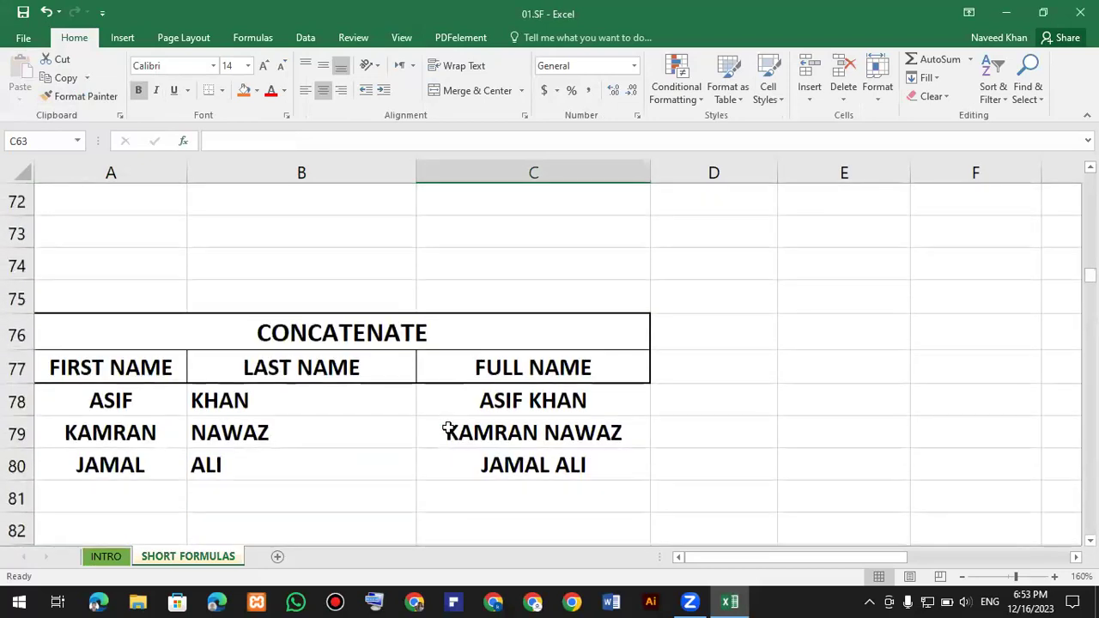
scroll(448, 429, down, 1)
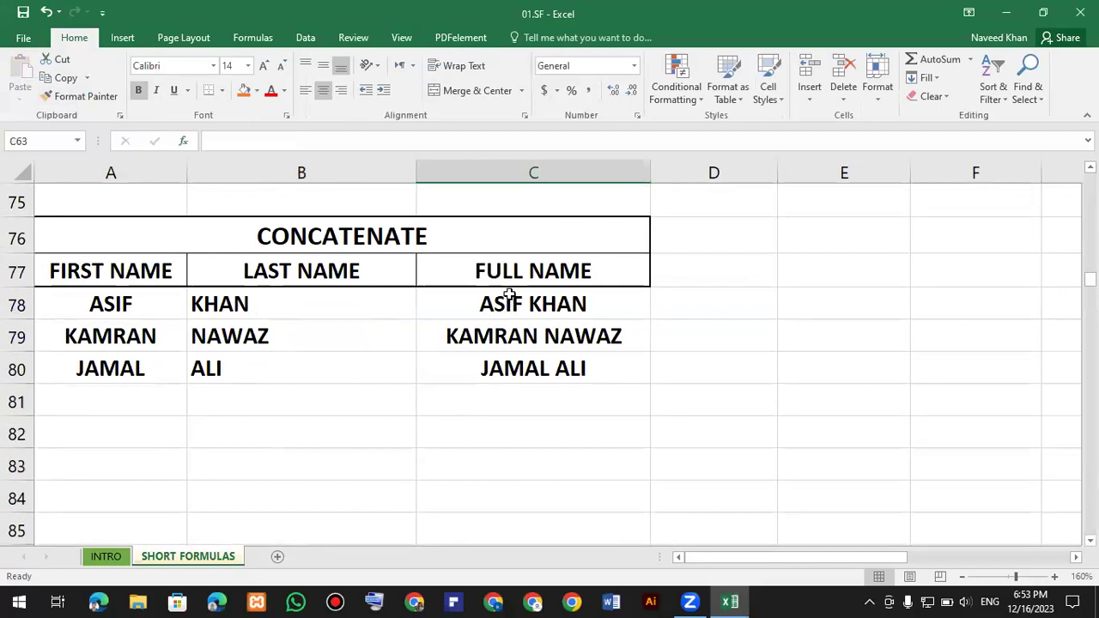
drag(509, 294, 524, 400)
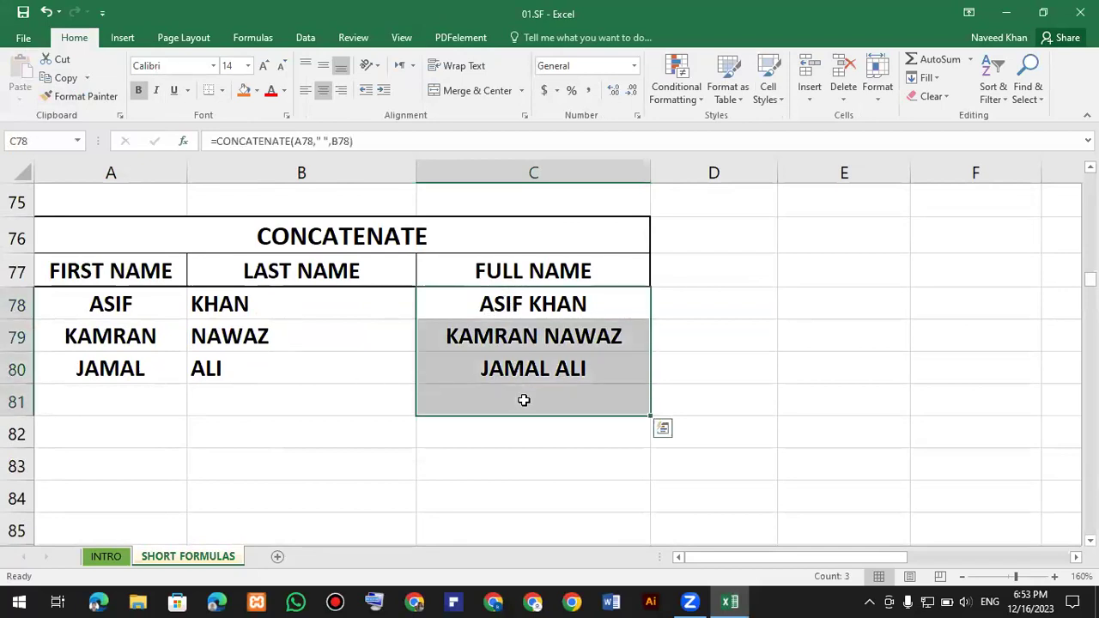
key(Delete)
scroll(522, 401, up, 1)
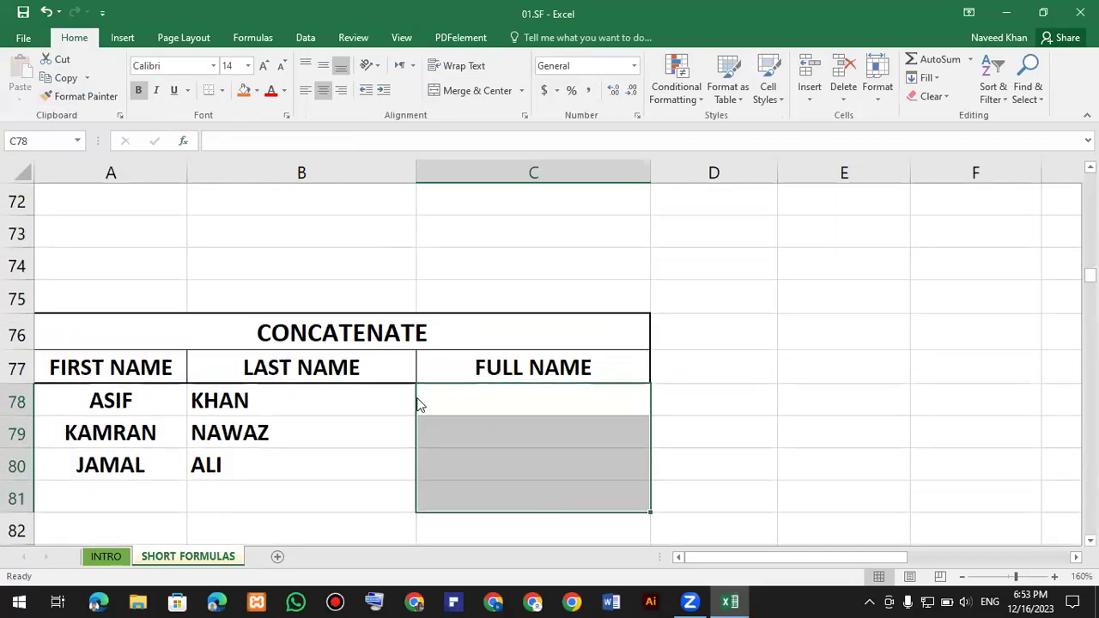
scroll(550, 405, down, 1)
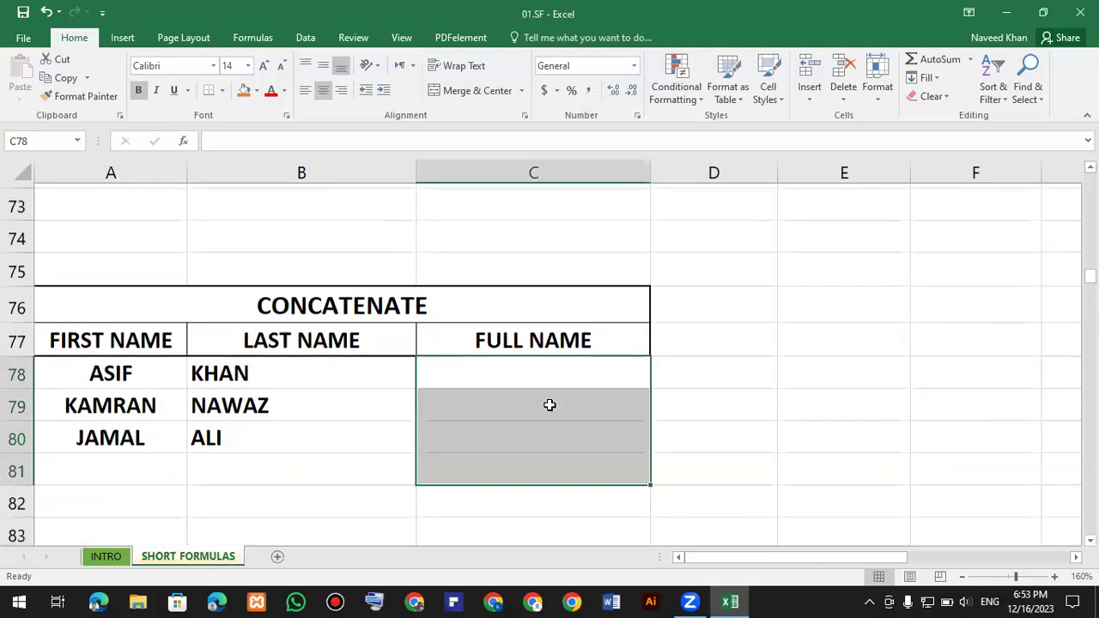
scroll(550, 404, down, 1)
Left-align the first empty cell under FULL NAME, C78, and start a formula there with =con
click(476, 306)
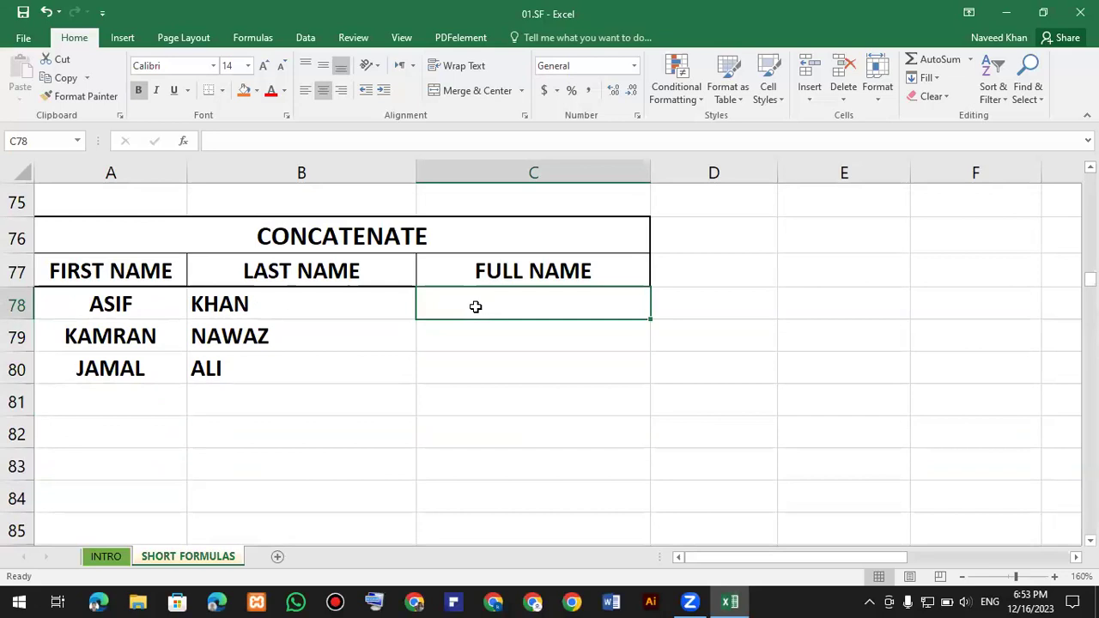
drag(155, 311, 244, 367)
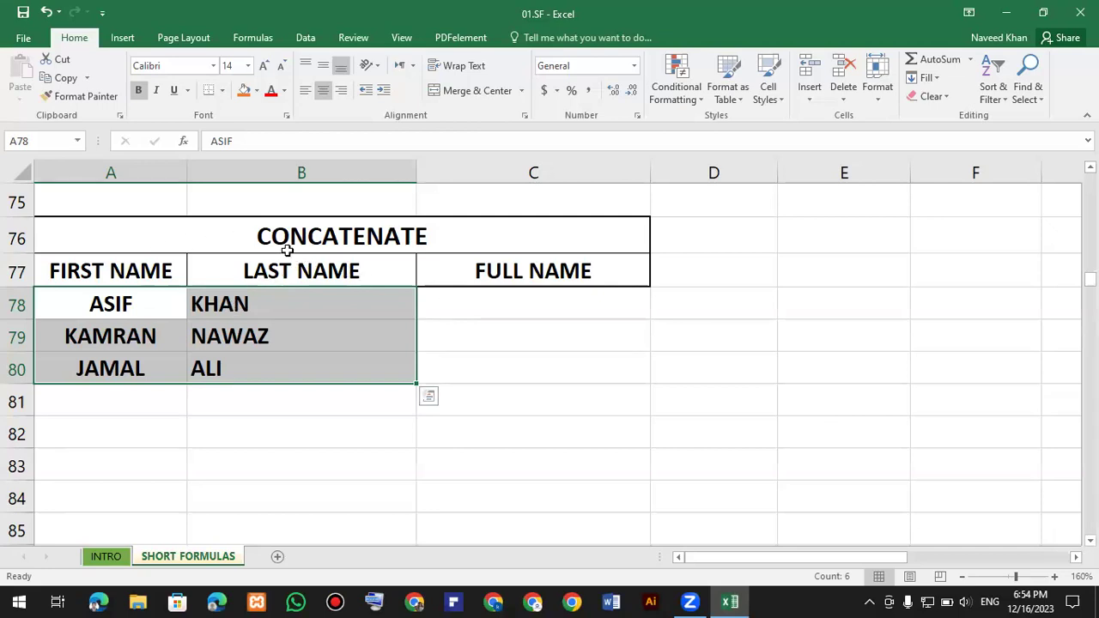
click(485, 312)
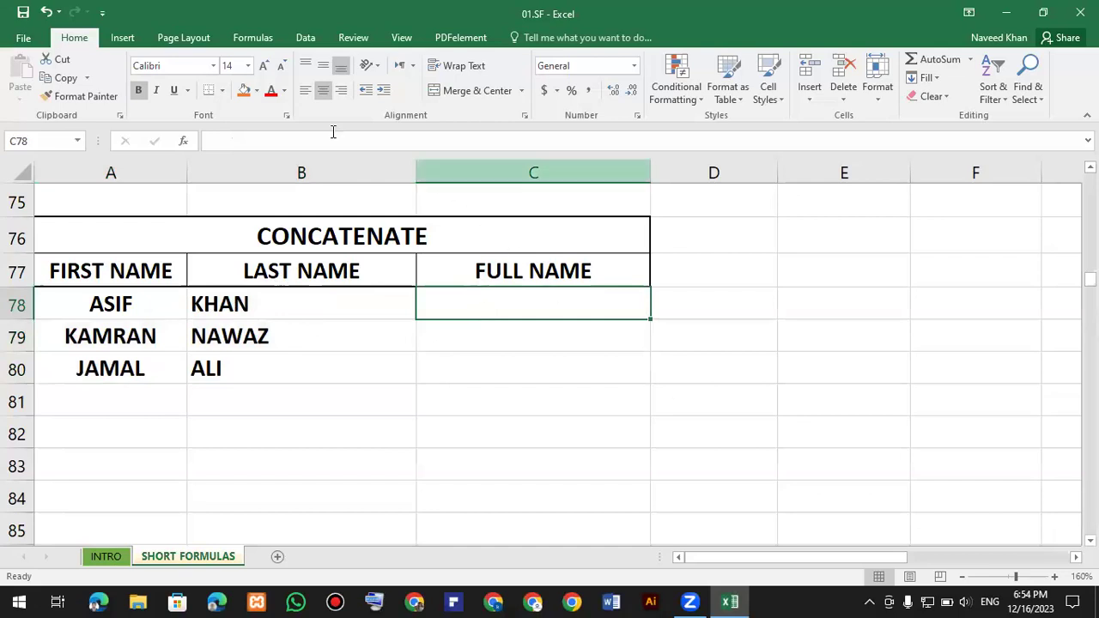
click(306, 91)
text(=con)
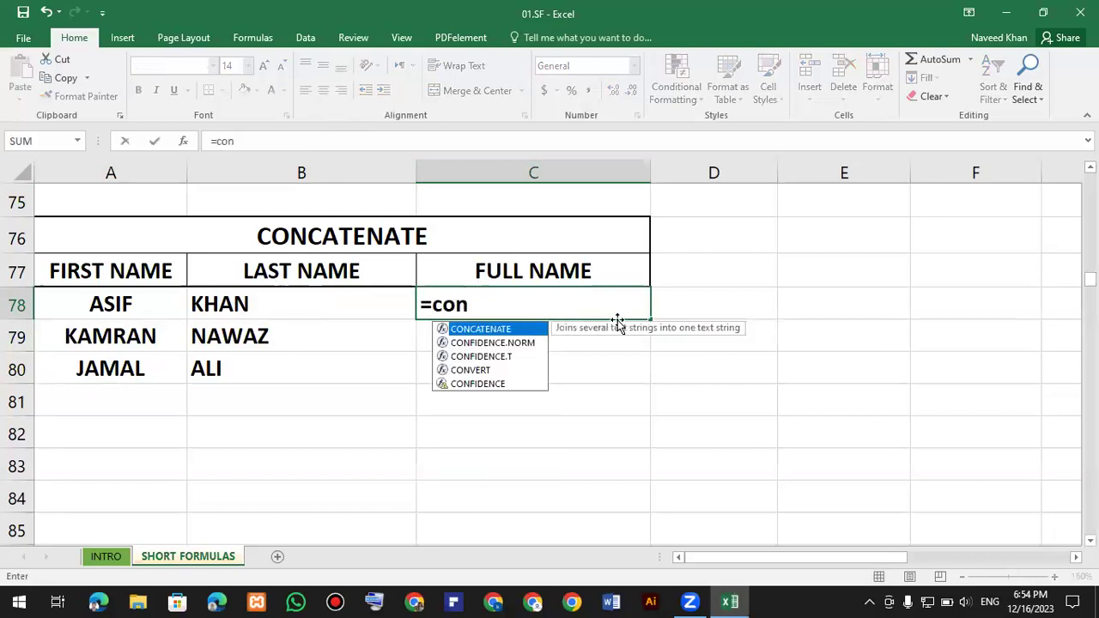
key(Tab)
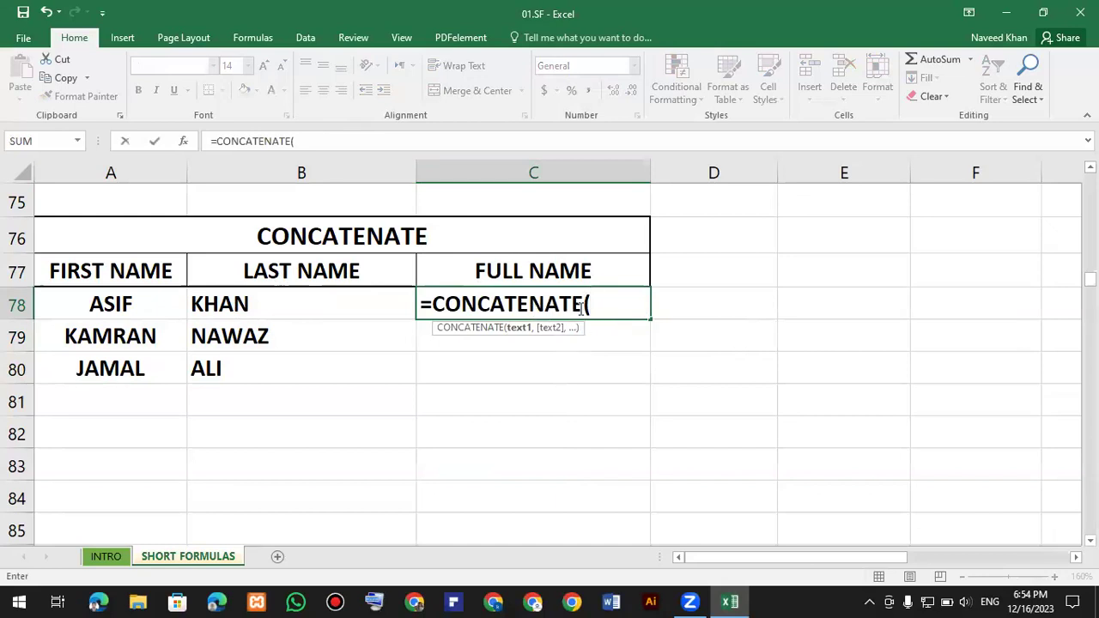
key(BackSpace)
key(BackSpace)
key(BackSpace)
key(BackSpace)
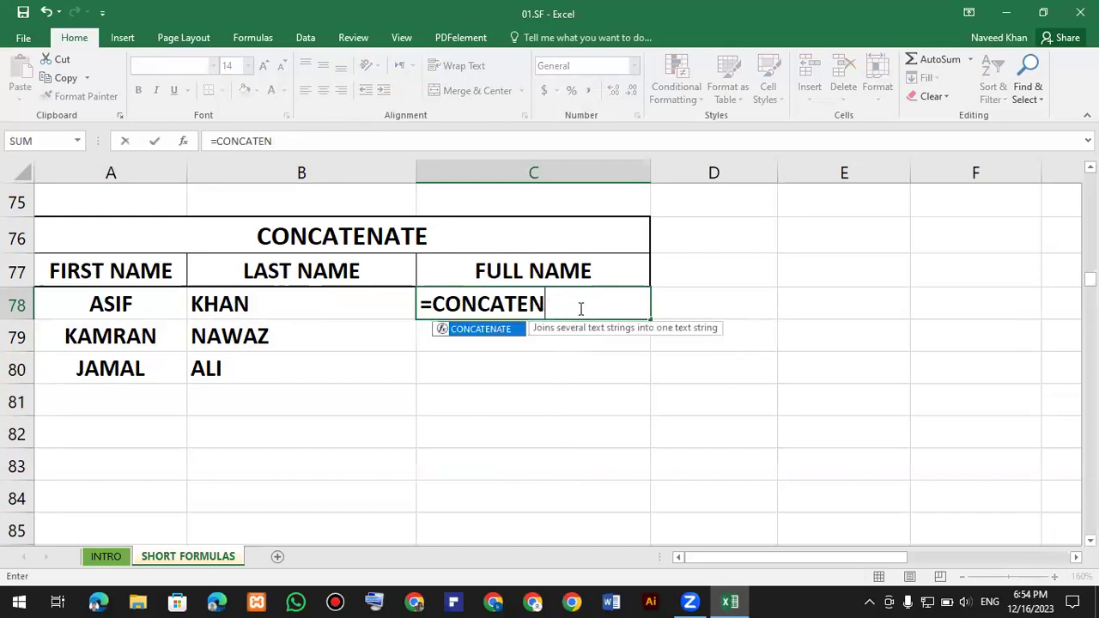
key(BackSpace)
key(BackSpace)
key(BackSpace)
key(BackSpace)
key(BackSpace)
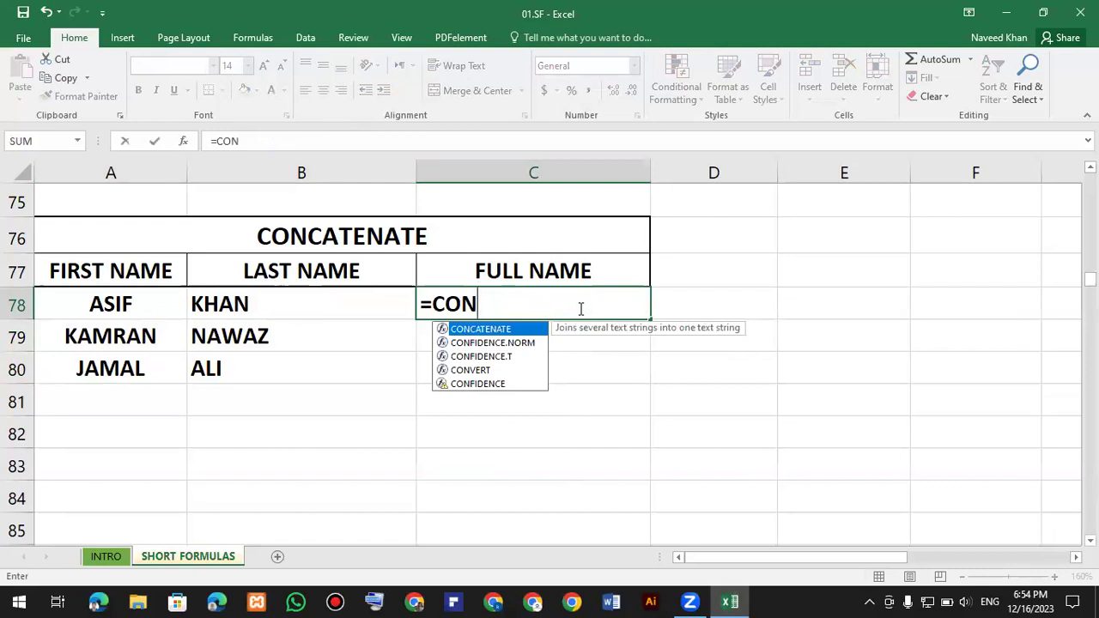
Complete the formula in C78 as =CONCATENATE(A78,B78) to join the first and last name
double_click(504, 332)
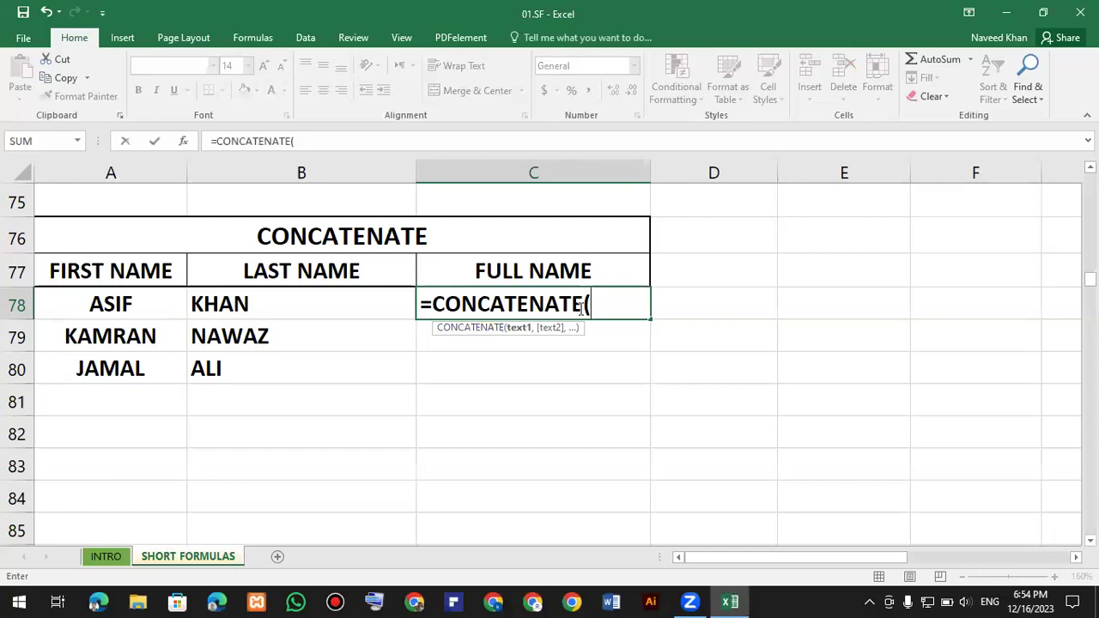
click(134, 298)
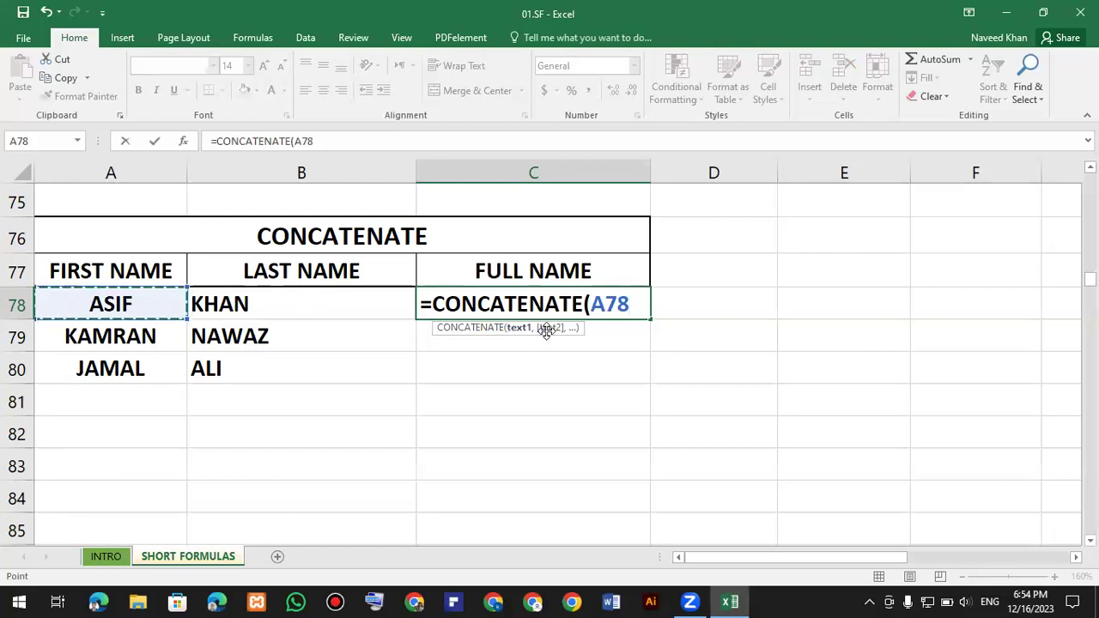
text(,)
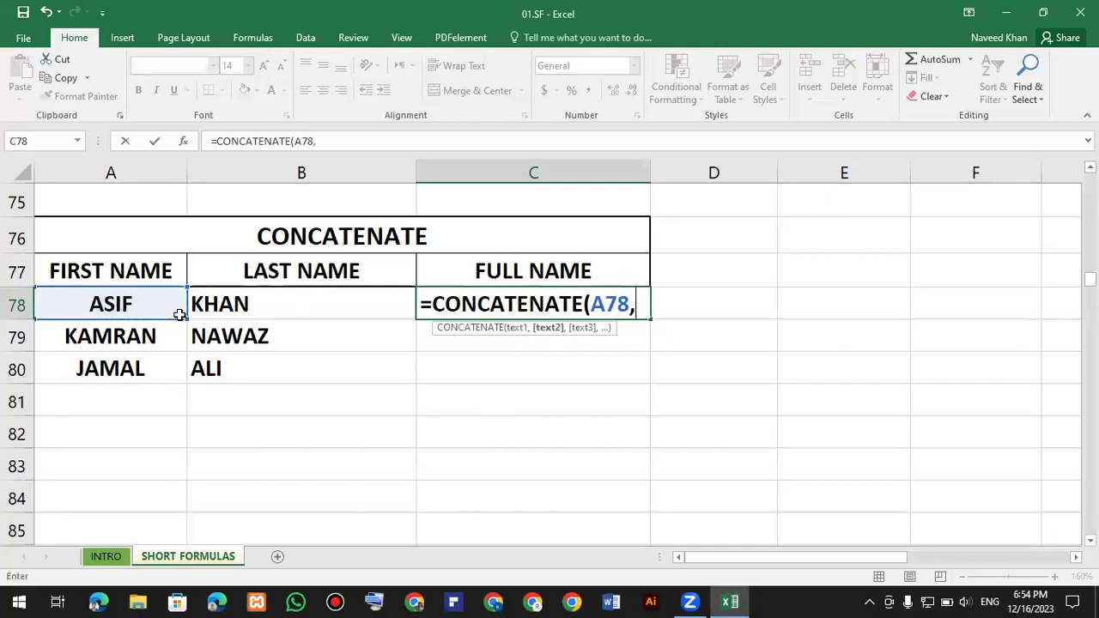
click(241, 305)
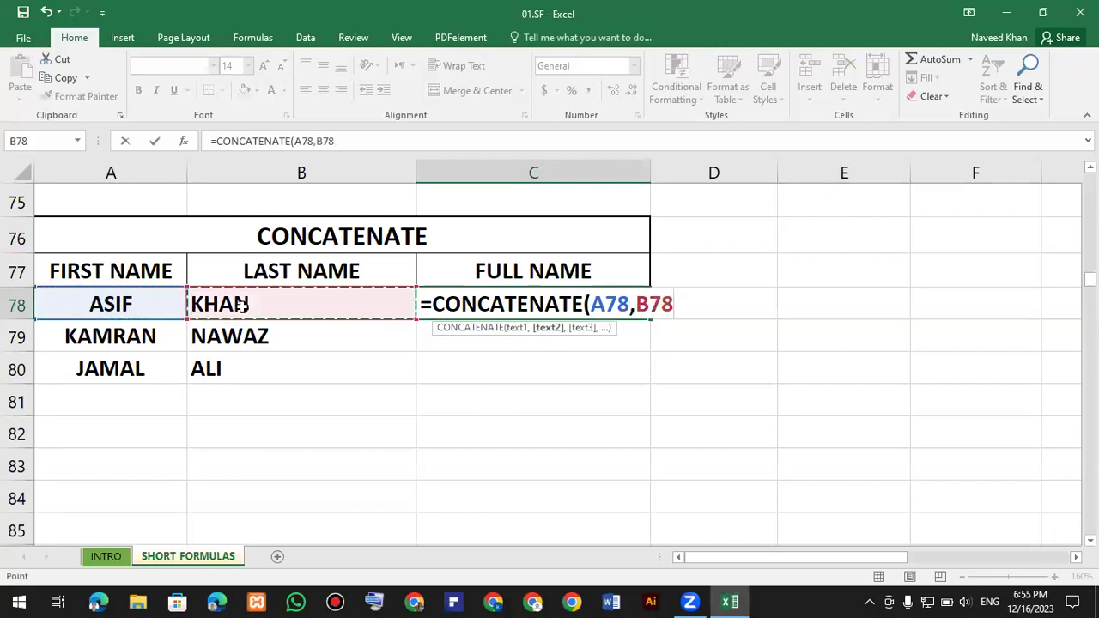
text())
key(ctrl+Return)
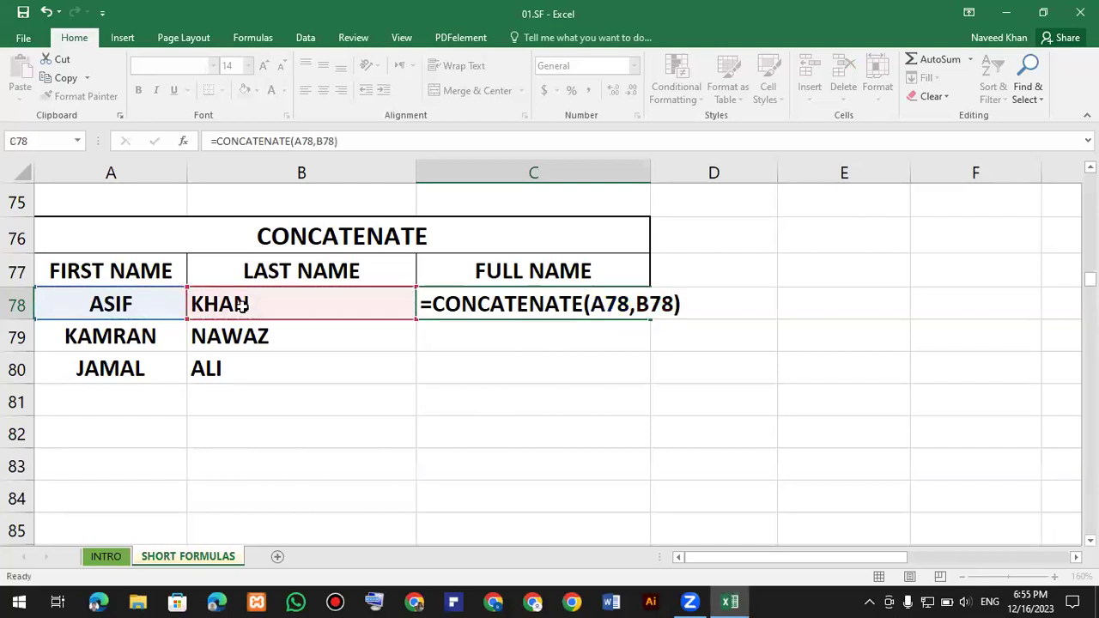
key(Return)
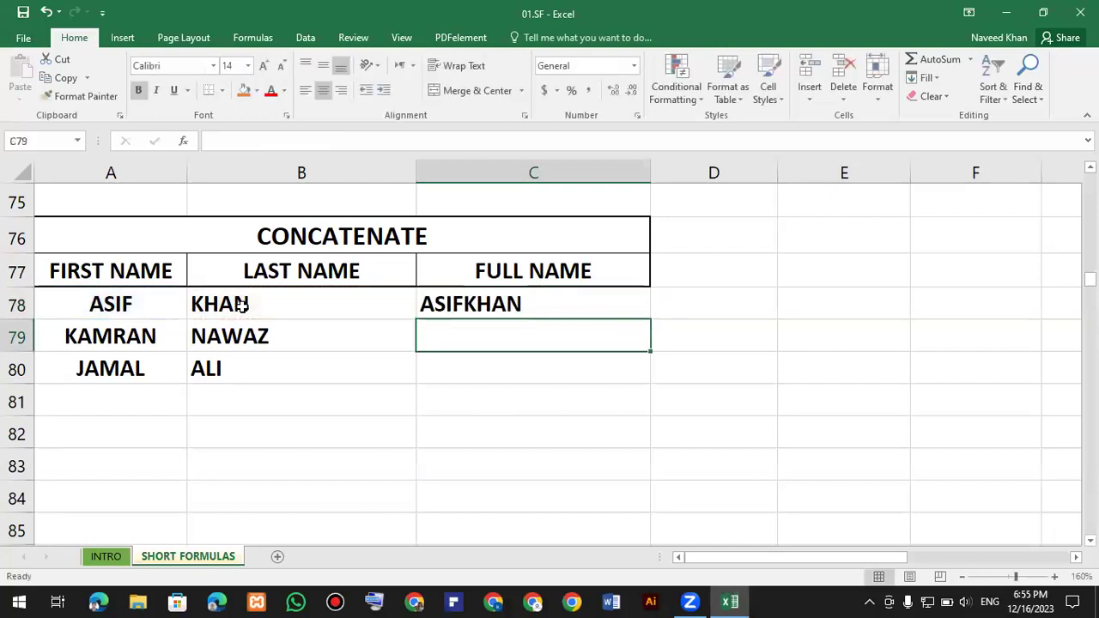
Fill the CONCATENATE formula from C78 down to C80 and look over the joined names
click(456, 311)
drag(649, 319, 630, 370)
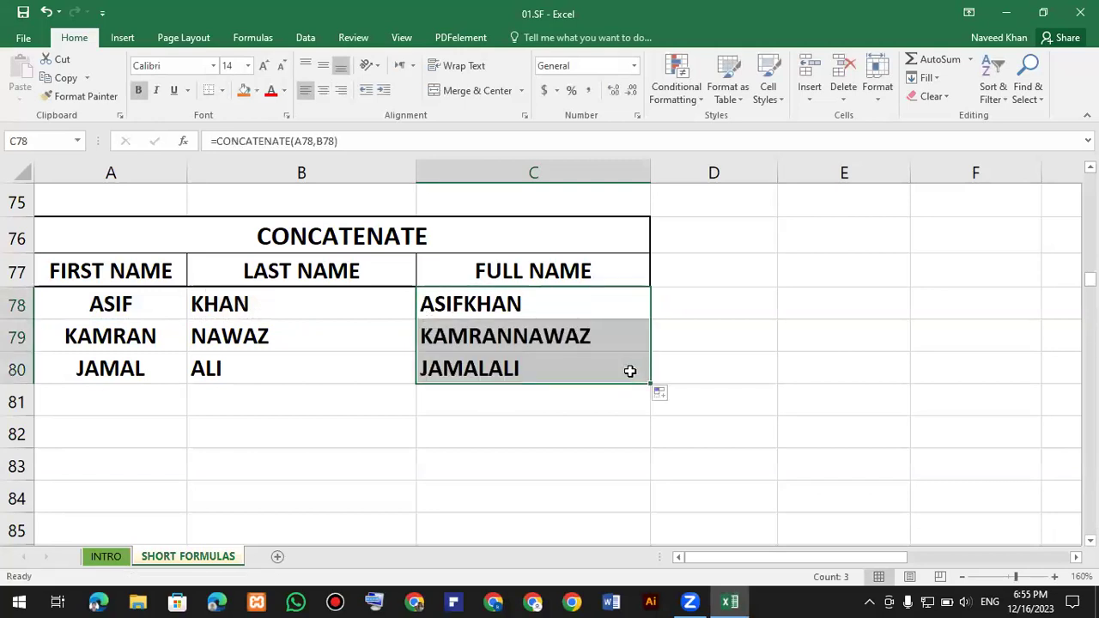
click(549, 405)
drag(521, 312, 524, 368)
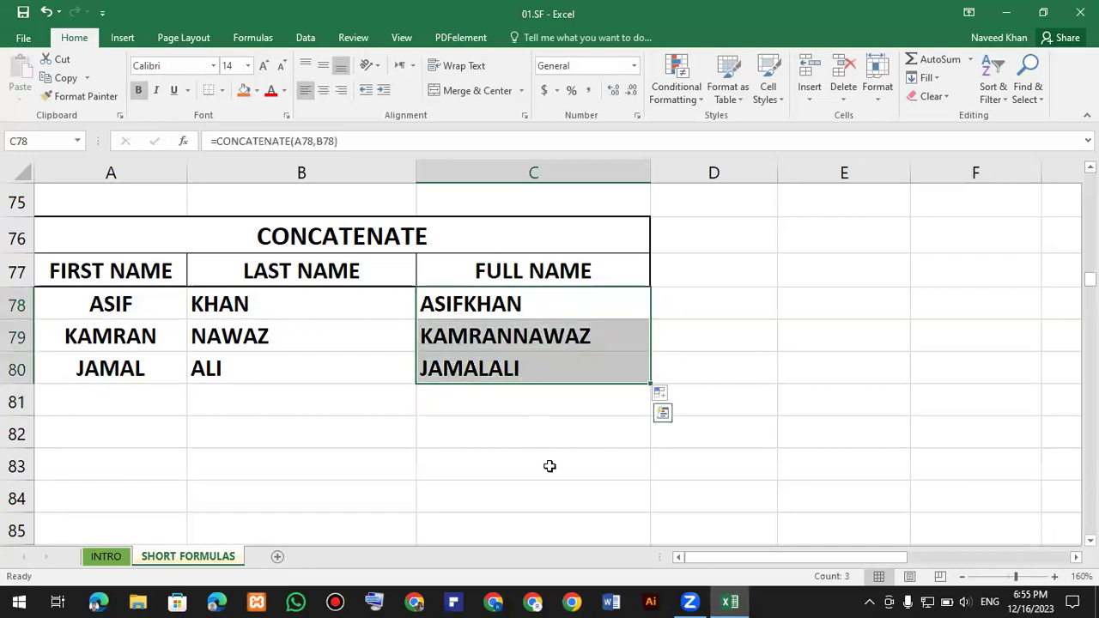
click(586, 338)
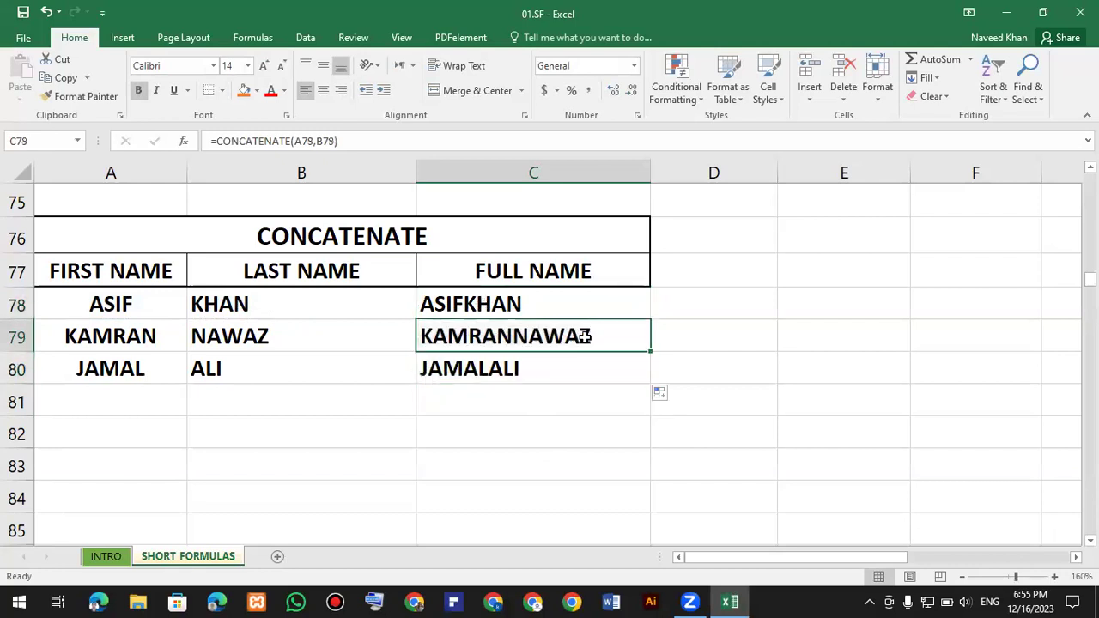
drag(497, 302, 498, 359)
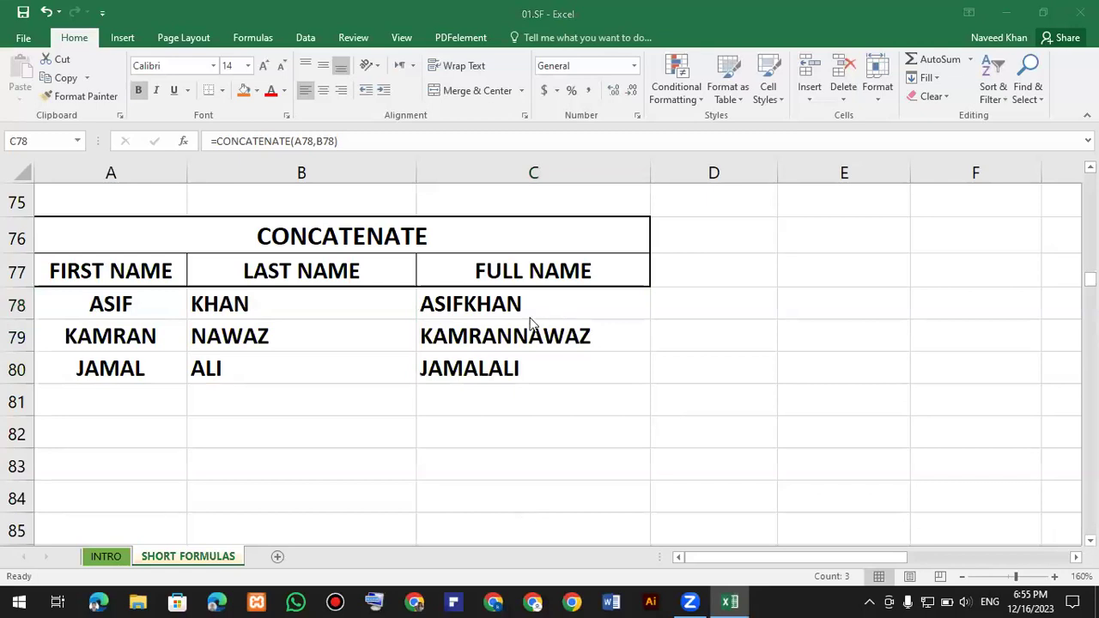
click(504, 303)
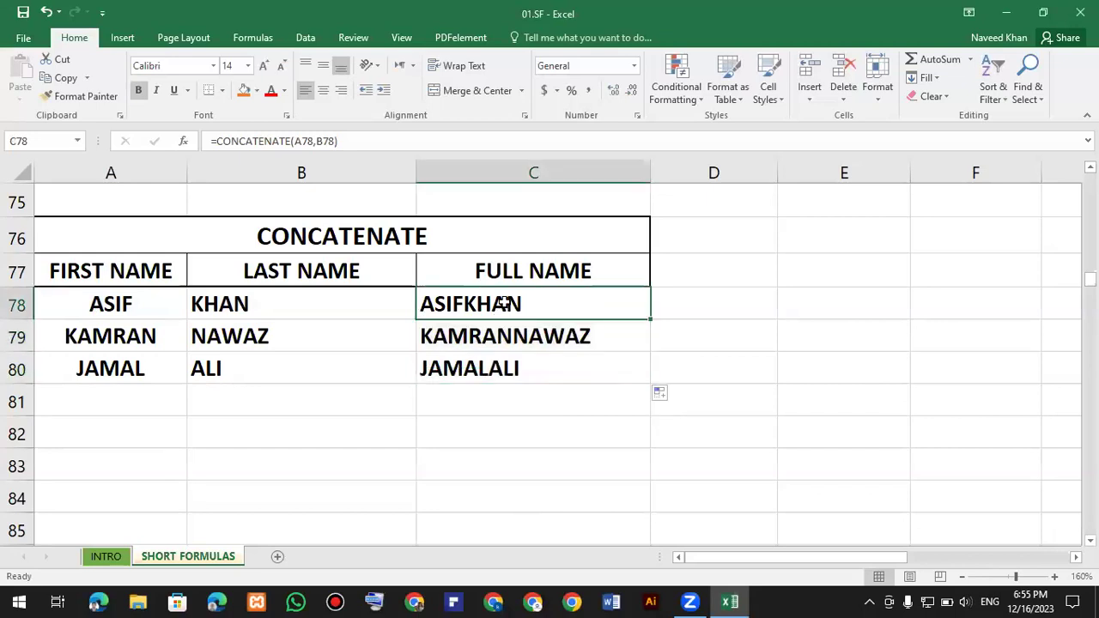
Delete the filled formulas in C79:C80, keeping the one in C78
drag(554, 328, 576, 388)
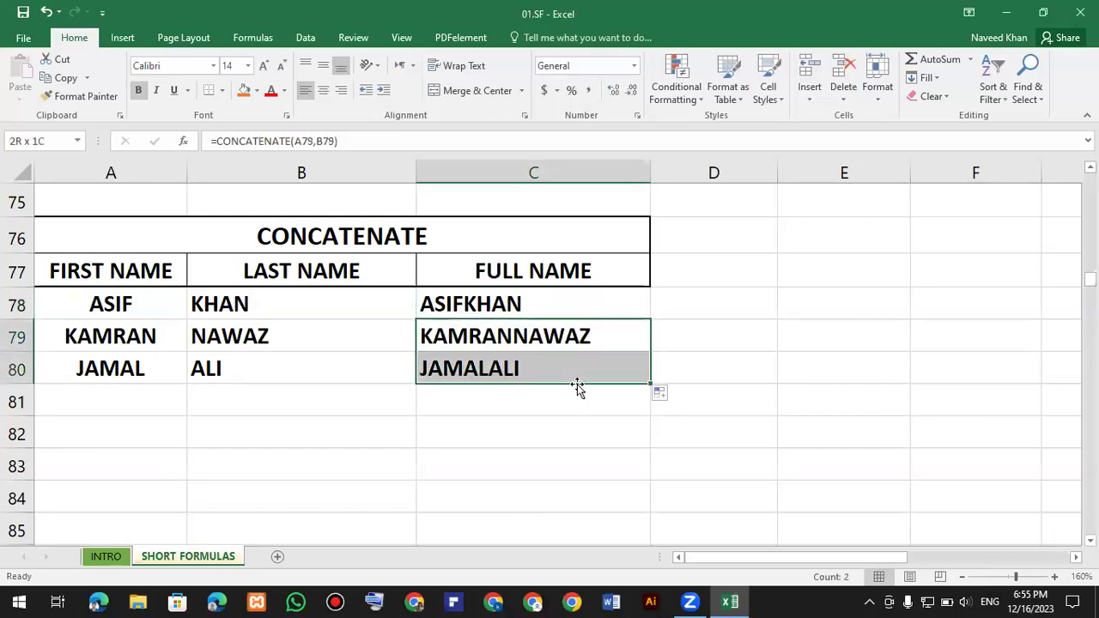
click(802, 404)
click(494, 337)
drag(491, 362, 607, 387)
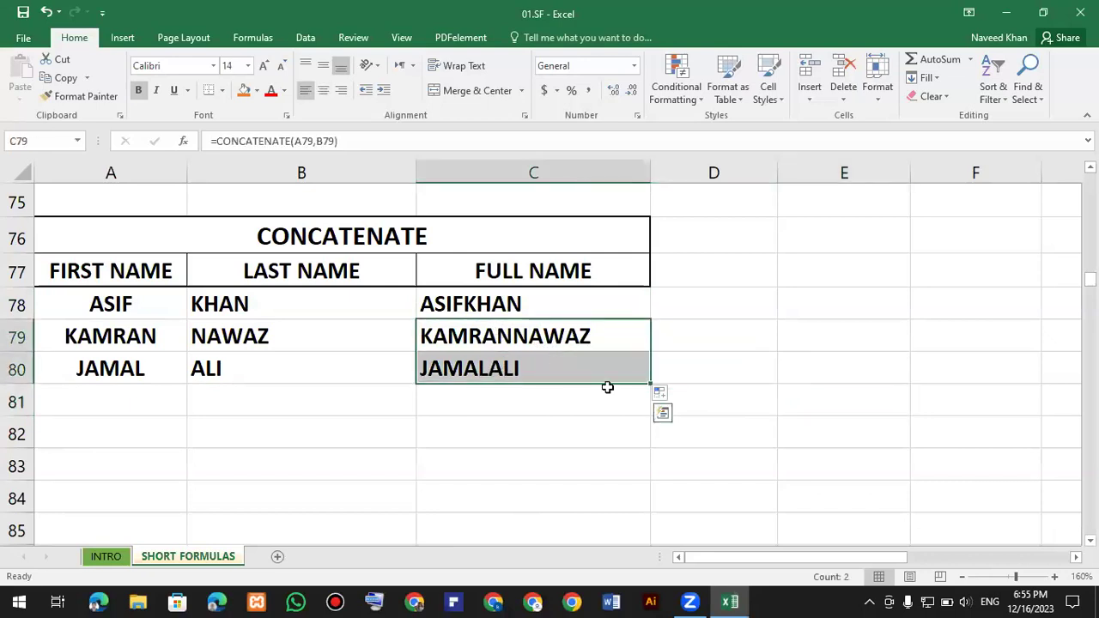
key(Delete)
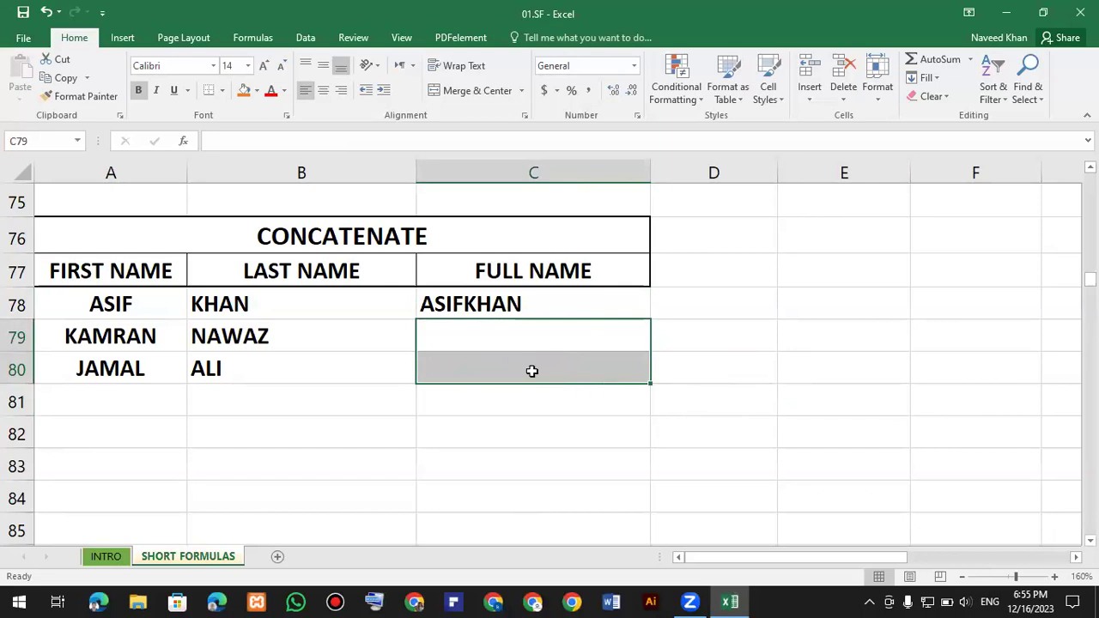
click(524, 342)
drag(500, 334, 515, 498)
click(577, 387)
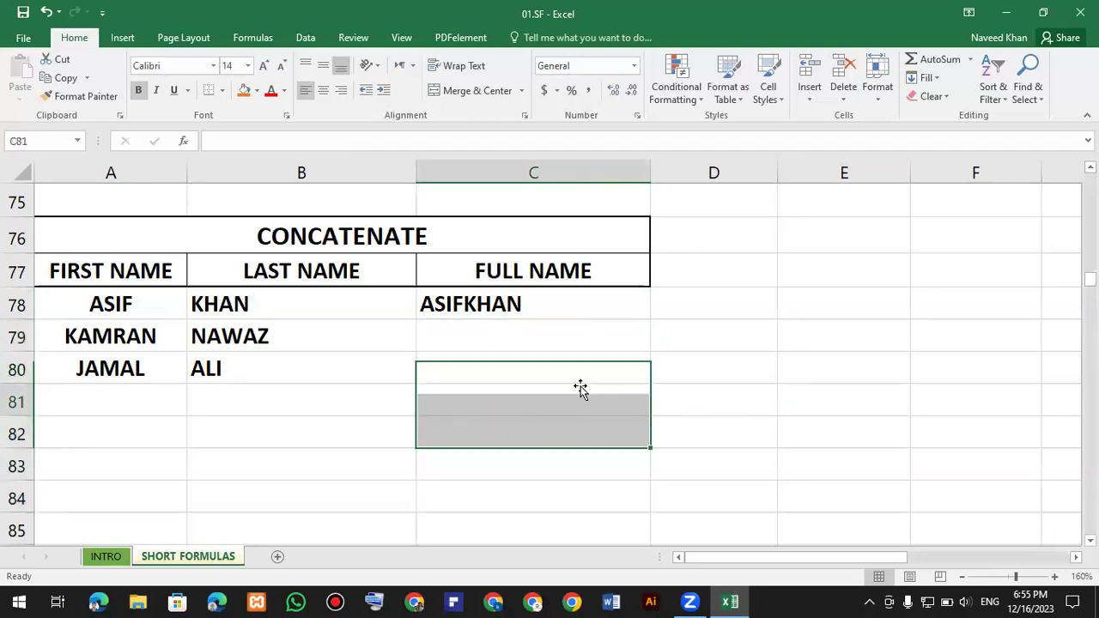
Edit the formula in C78, replacing its arguments with A78, a comma and an opening quotation mark
double_click(544, 304)
drag(707, 308, 590, 305)
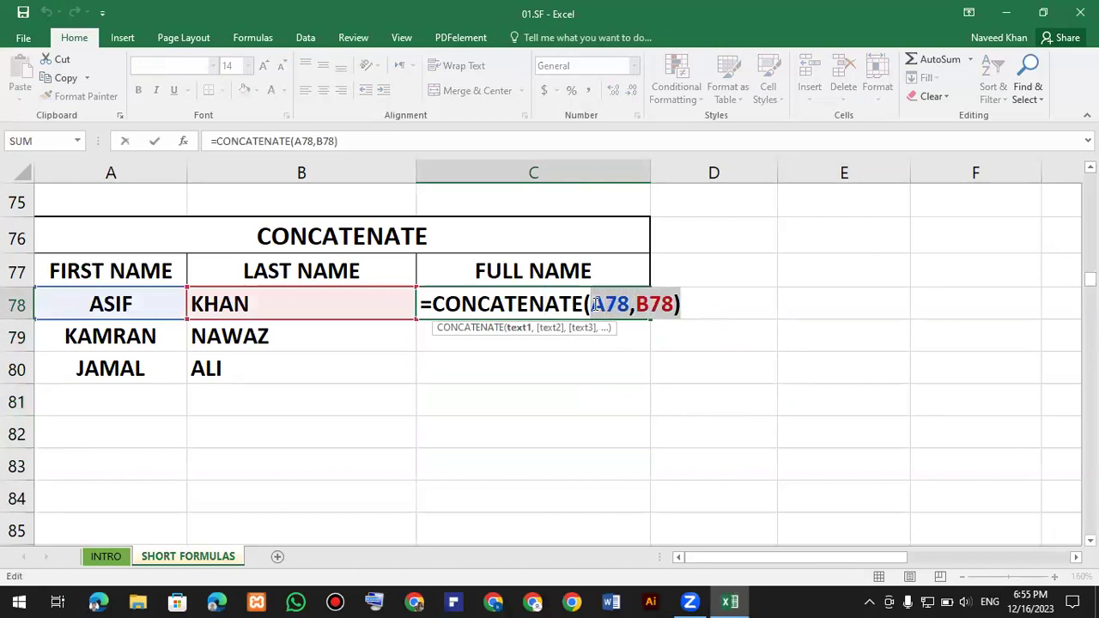
key(BackSpace)
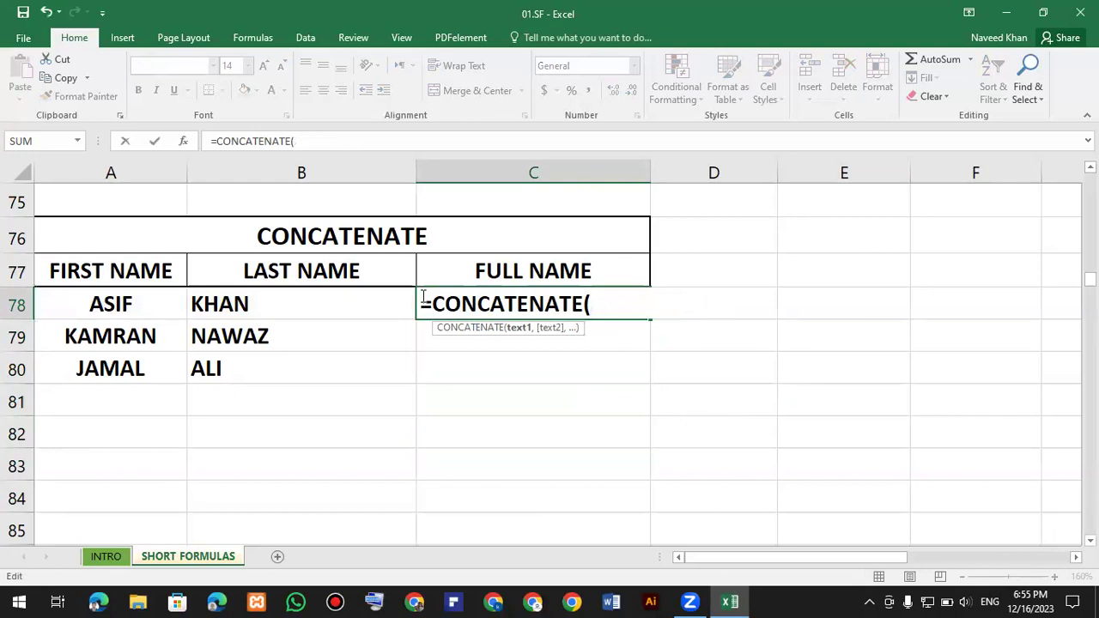
click(165, 304)
text(,:)
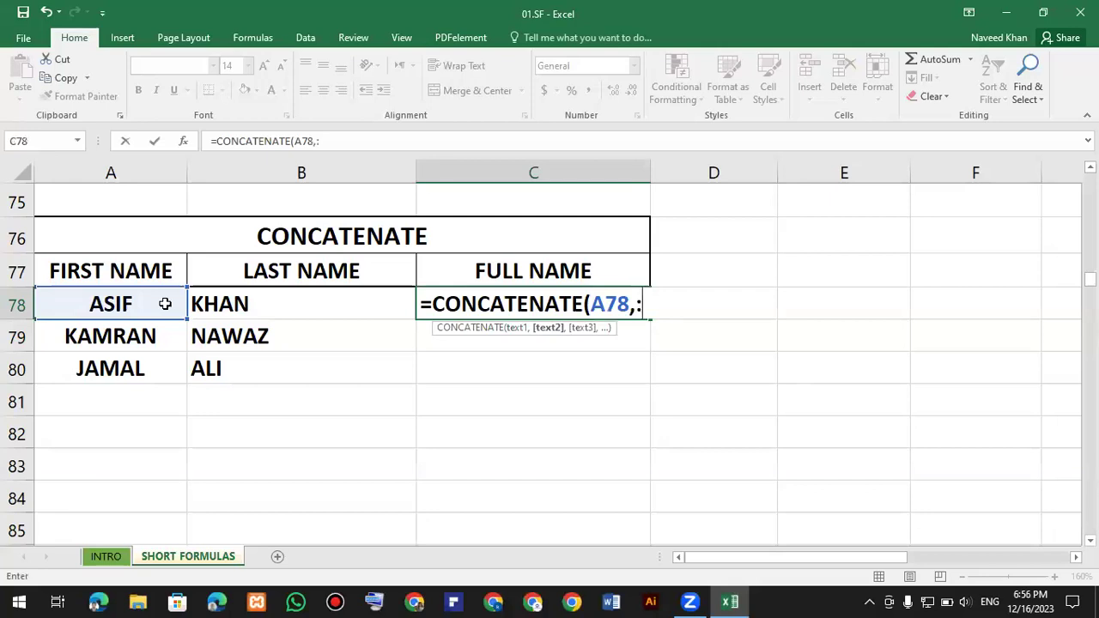
key(BackSpace)
text(")
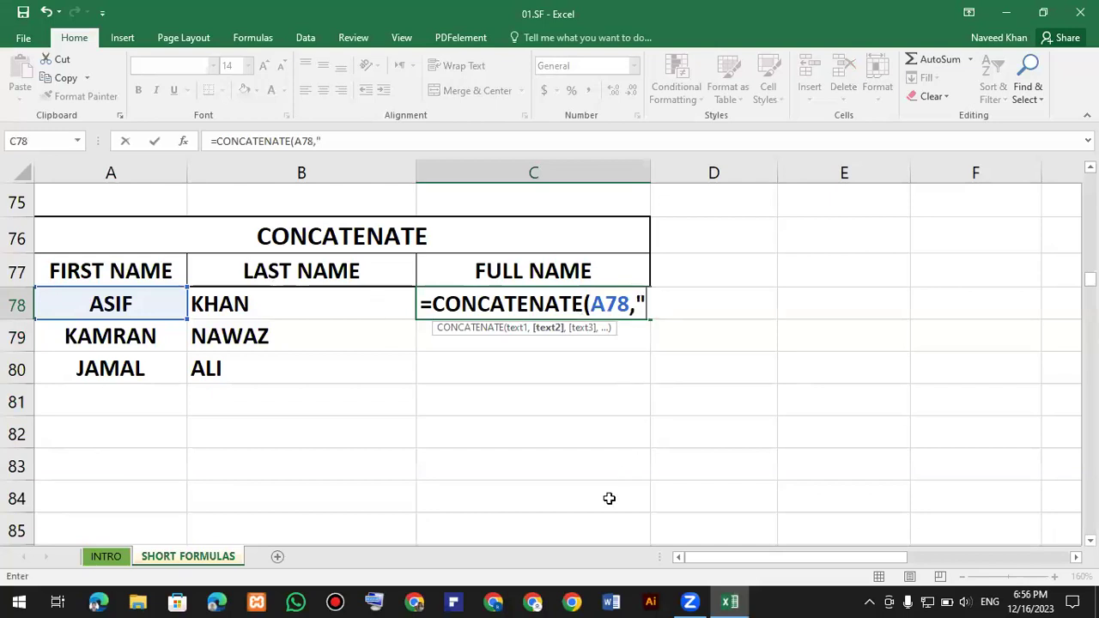
Complete the formula in C78 as =CONCATENATE(A78," ",B78) and fill it down to C80
click(375, 600)
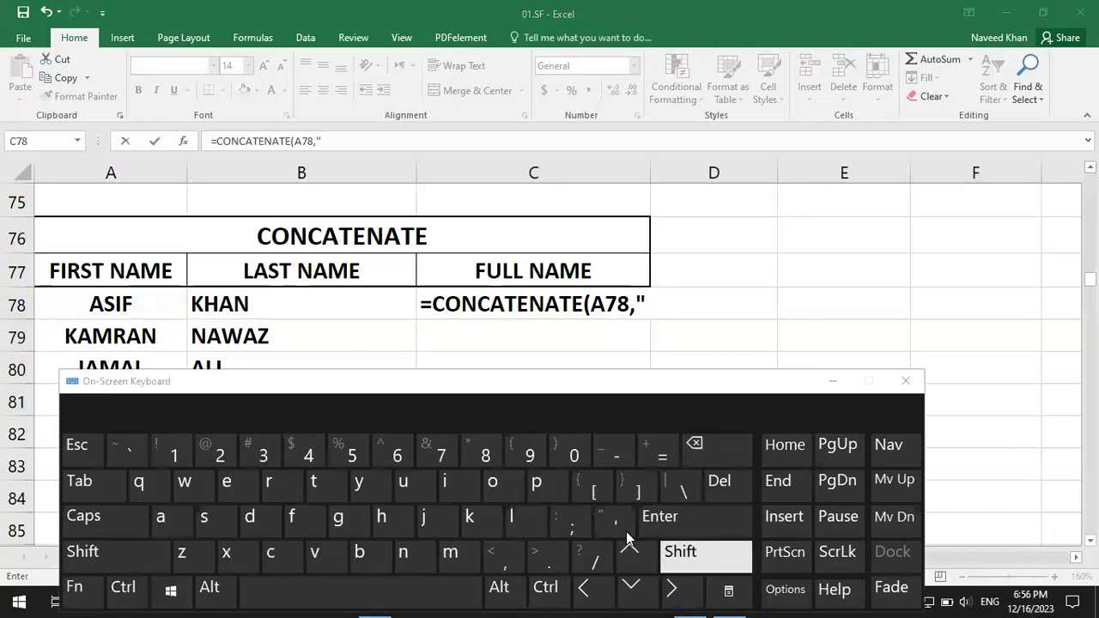
click(904, 381)
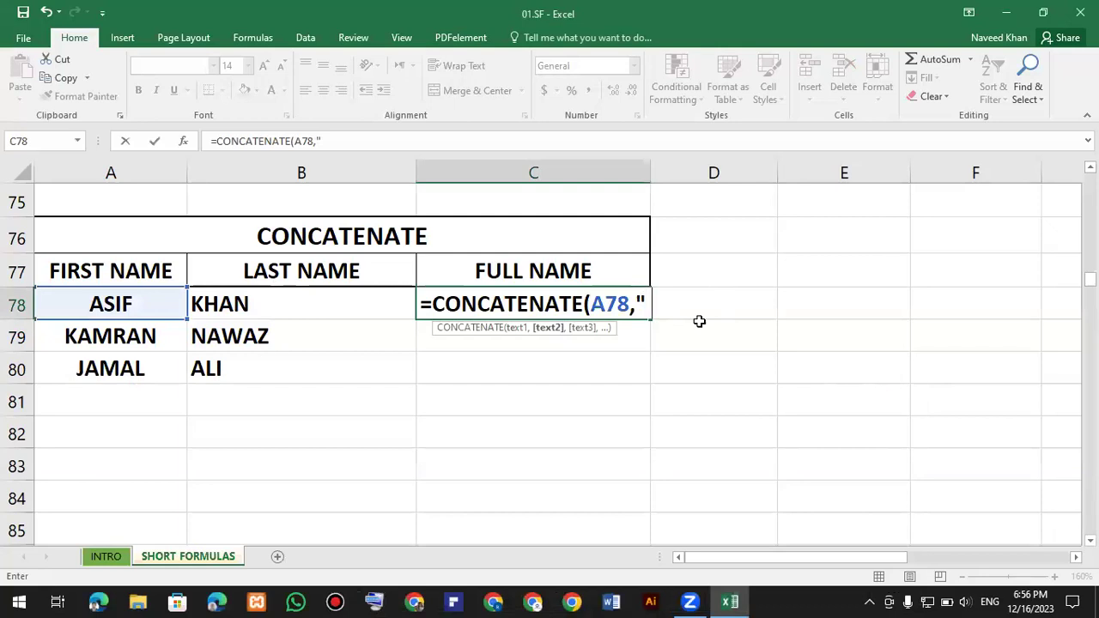
text(",)
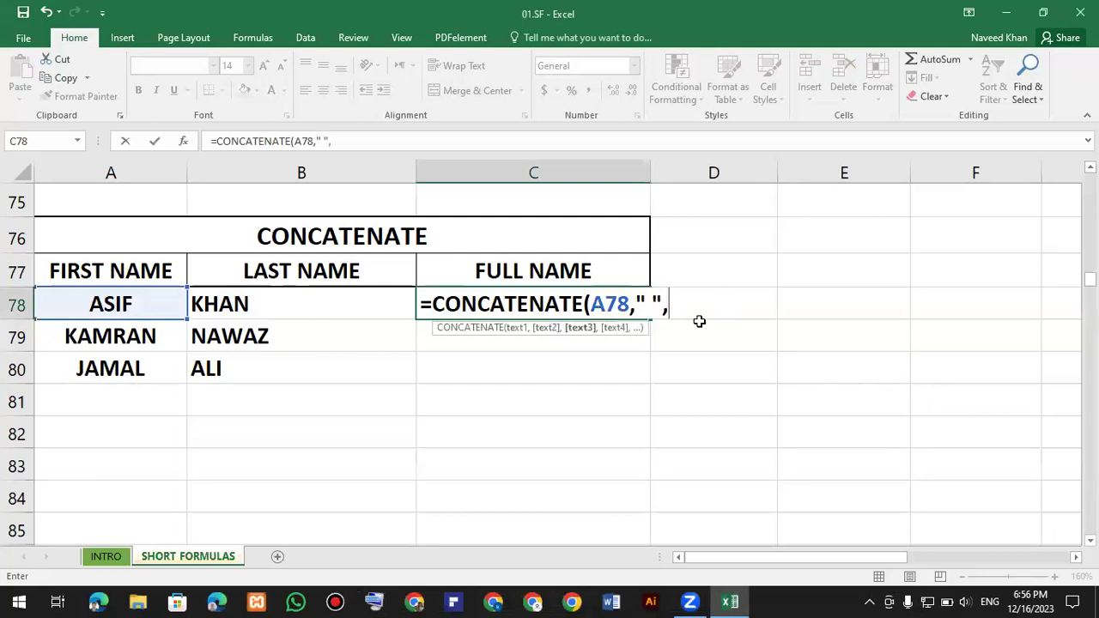
click(269, 305)
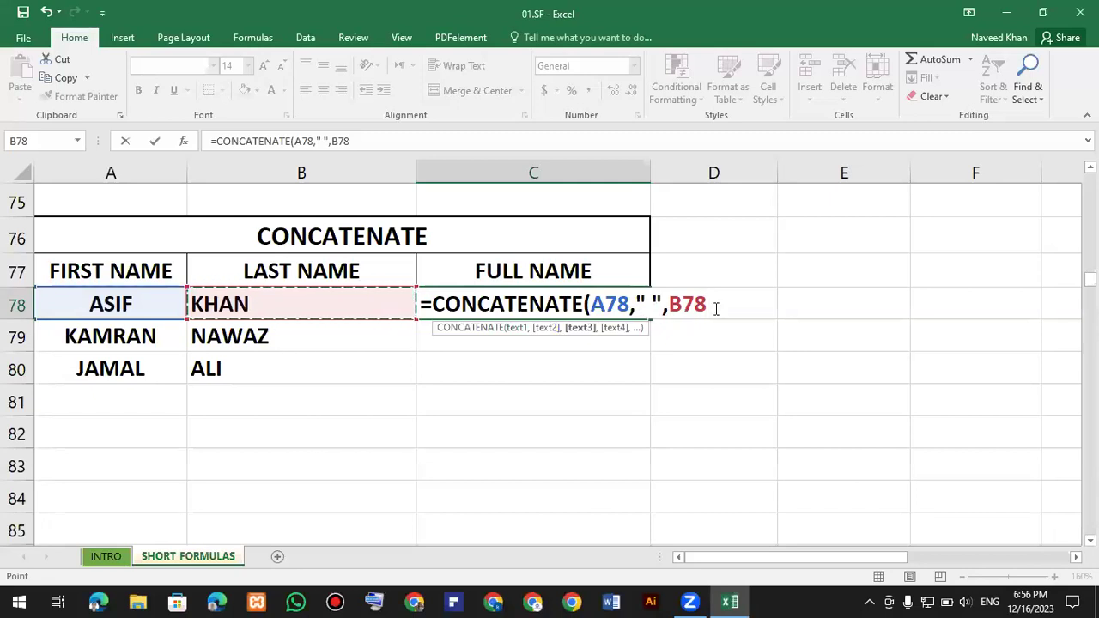
text())
key(Return)
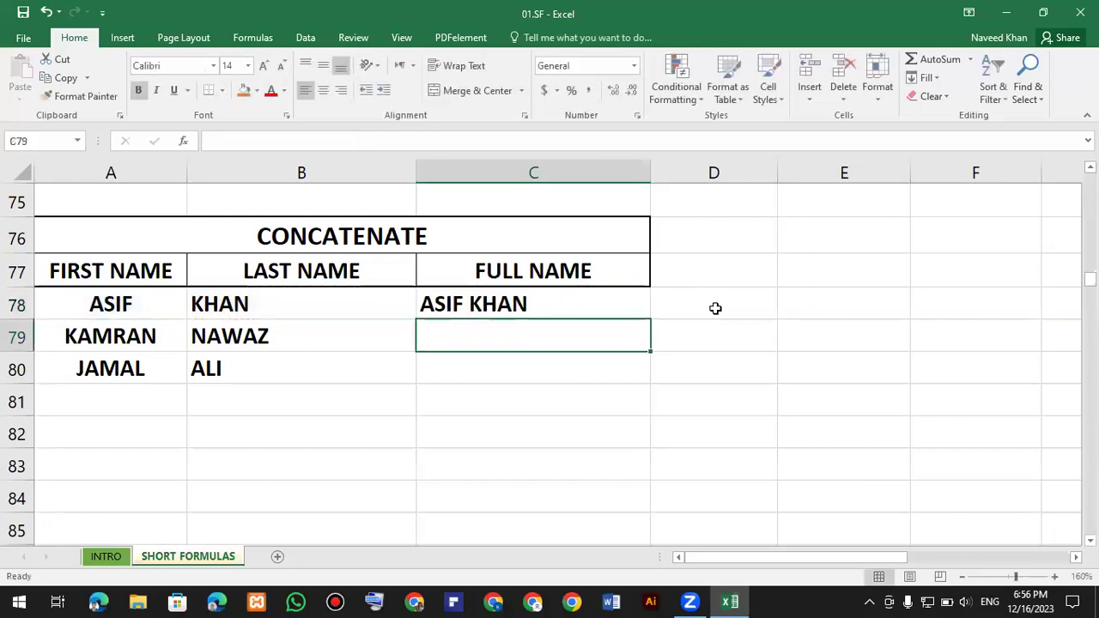
click(567, 296)
drag(652, 318, 561, 386)
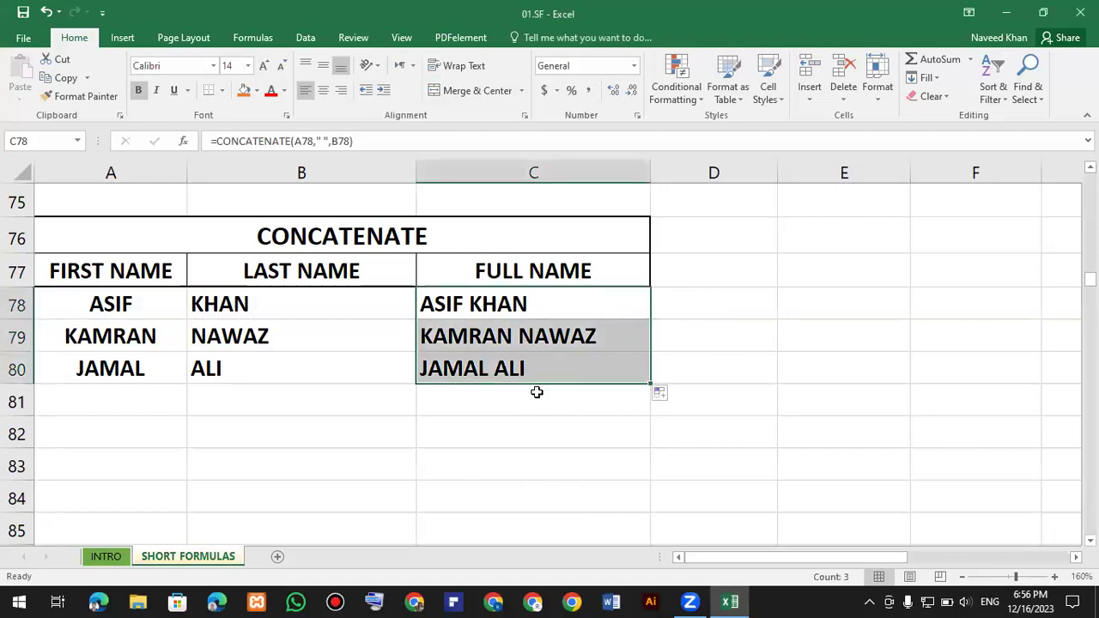
Look over the RANK table, then review the number list C17:C22 in the LARGE example
scroll(535, 392, down, 3)
scroll(536, 395, down, 3)
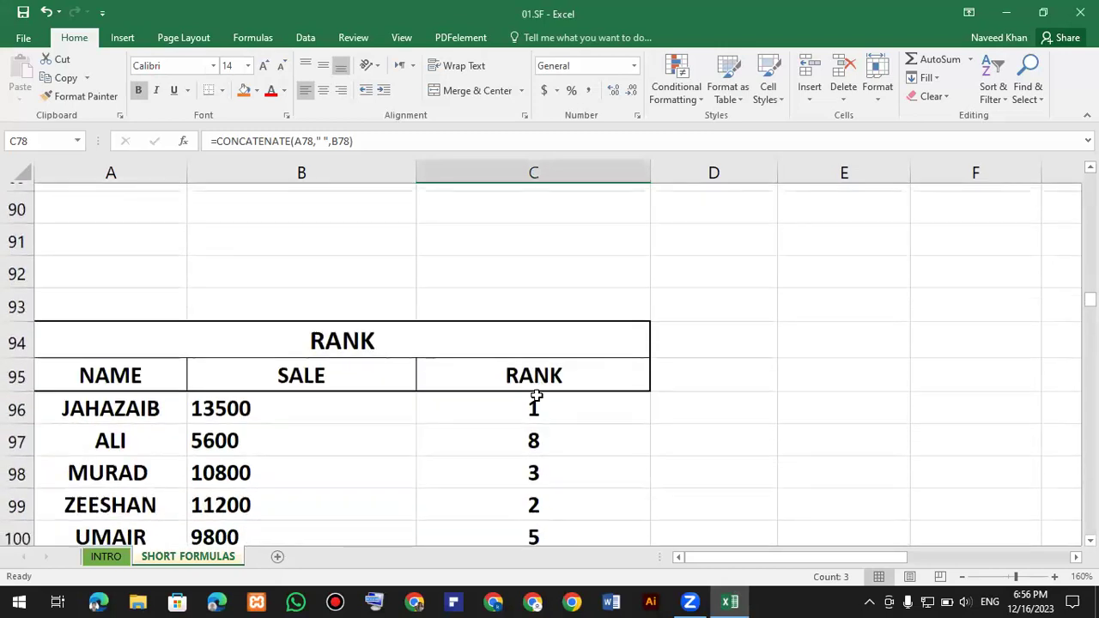
scroll(535, 397, down, 1)
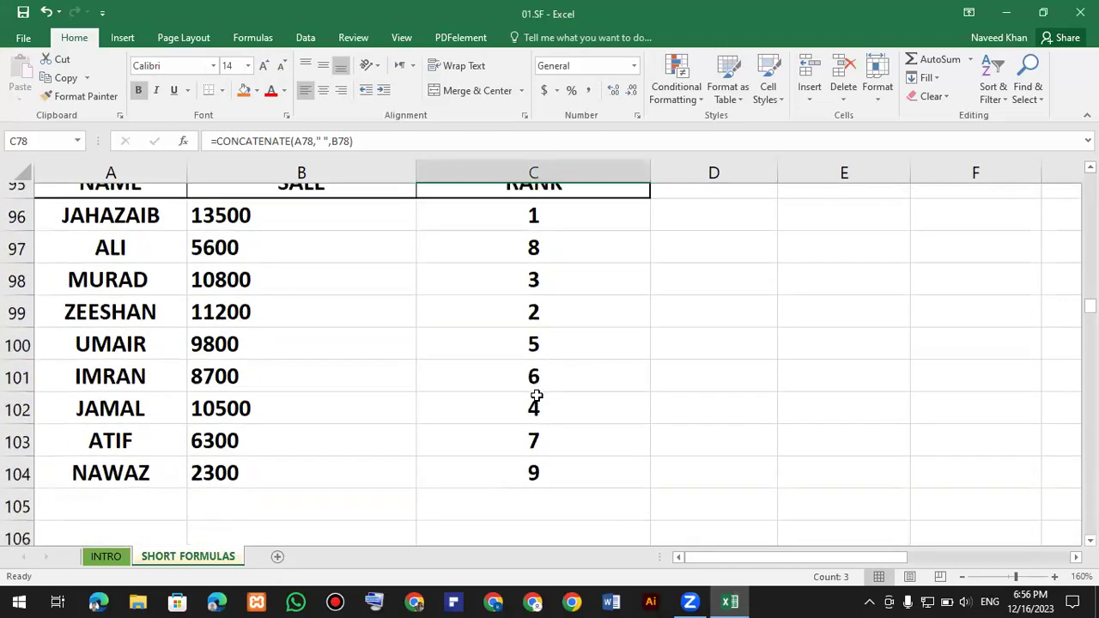
scroll(536, 396, down, 1)
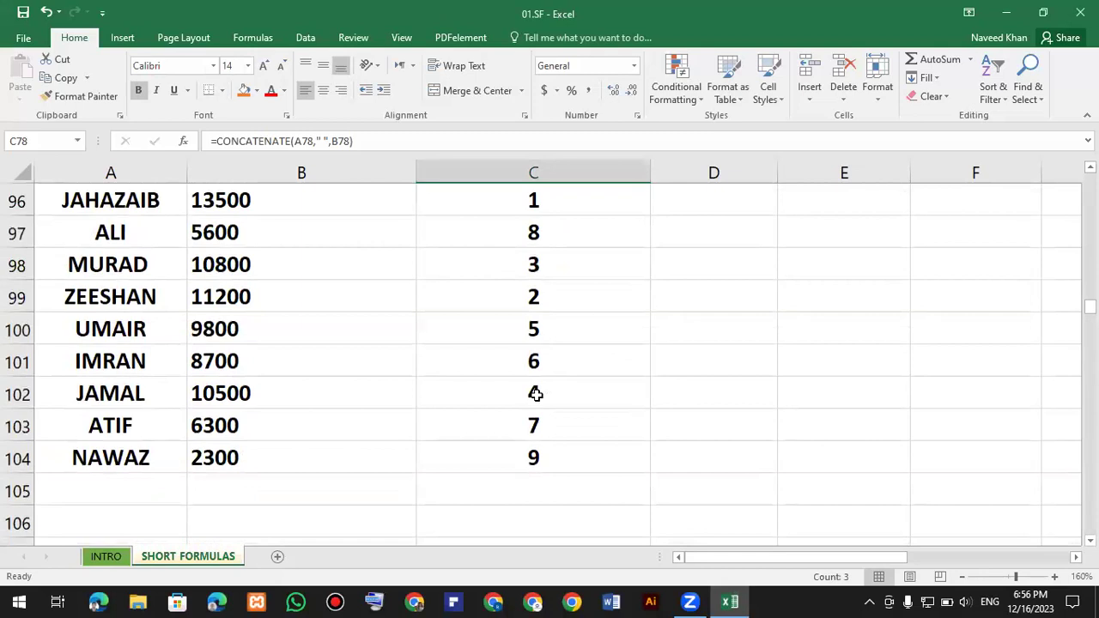
scroll(536, 394, up, 16)
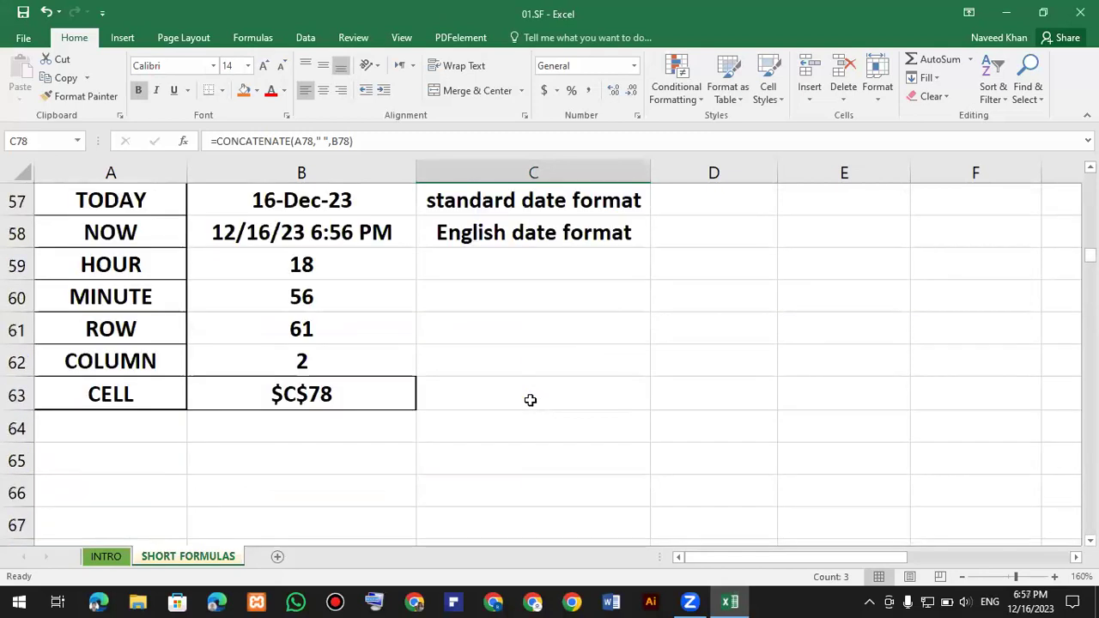
scroll(561, 376, up, 11)
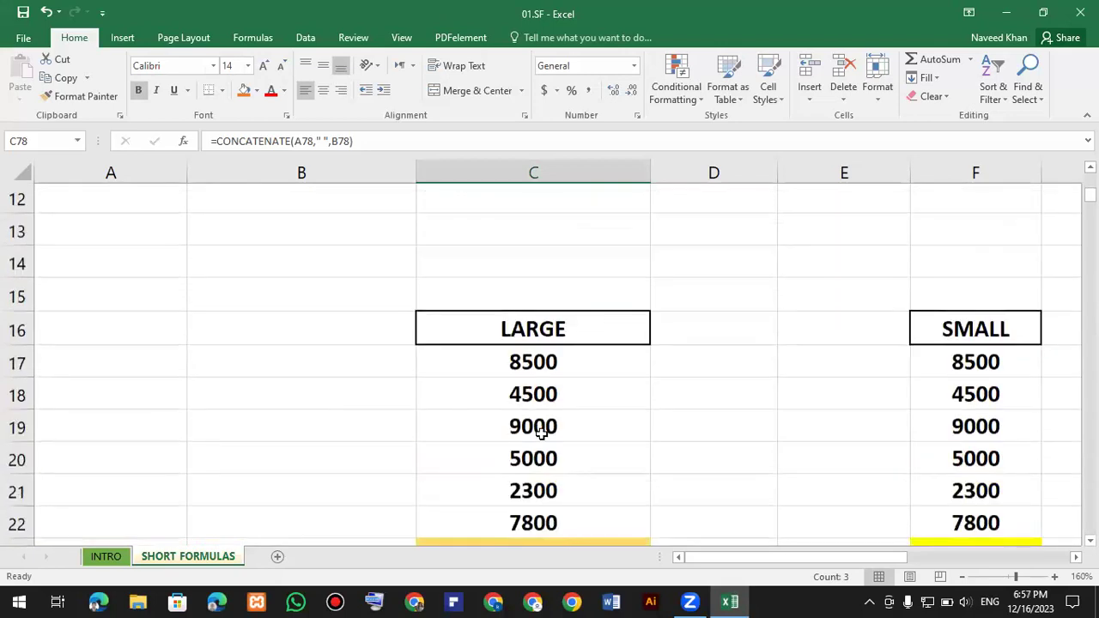
drag(542, 270, 542, 435)
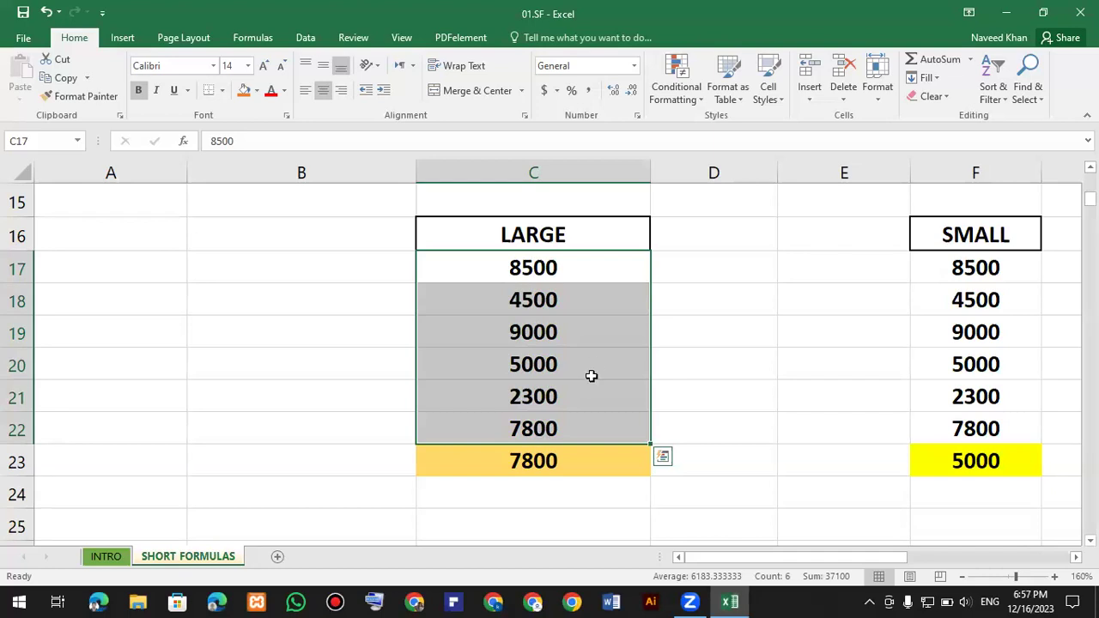
key(Down)
key(Down)
key(Down)
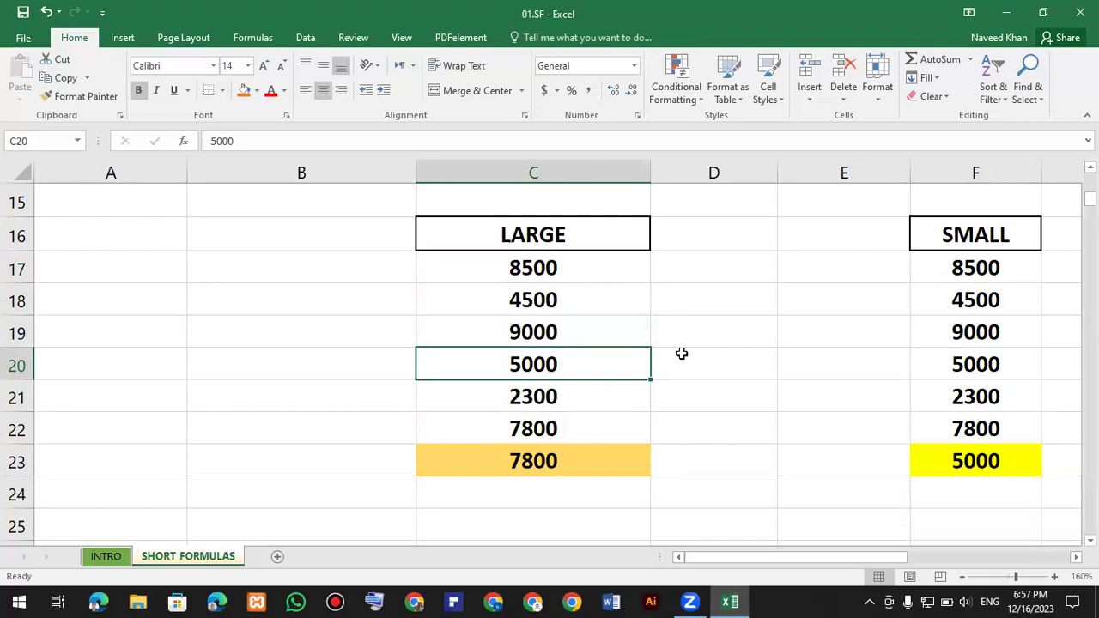
Clear the existing rank formulas from C96:C104 in the RANK table
scroll(682, 353, down, 9)
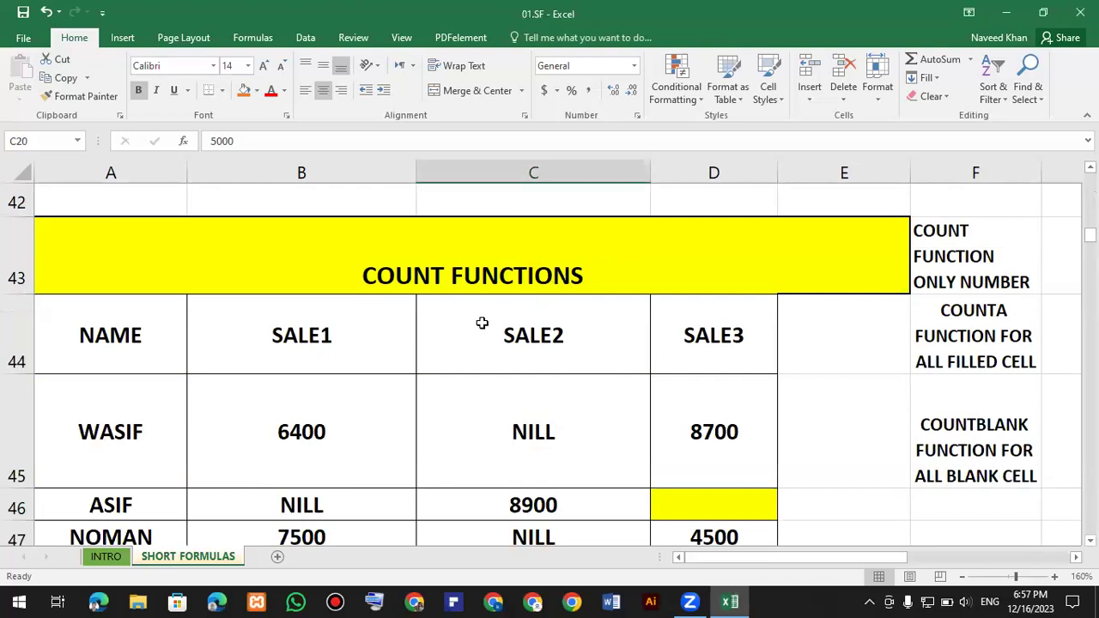
scroll(485, 326, down, 15)
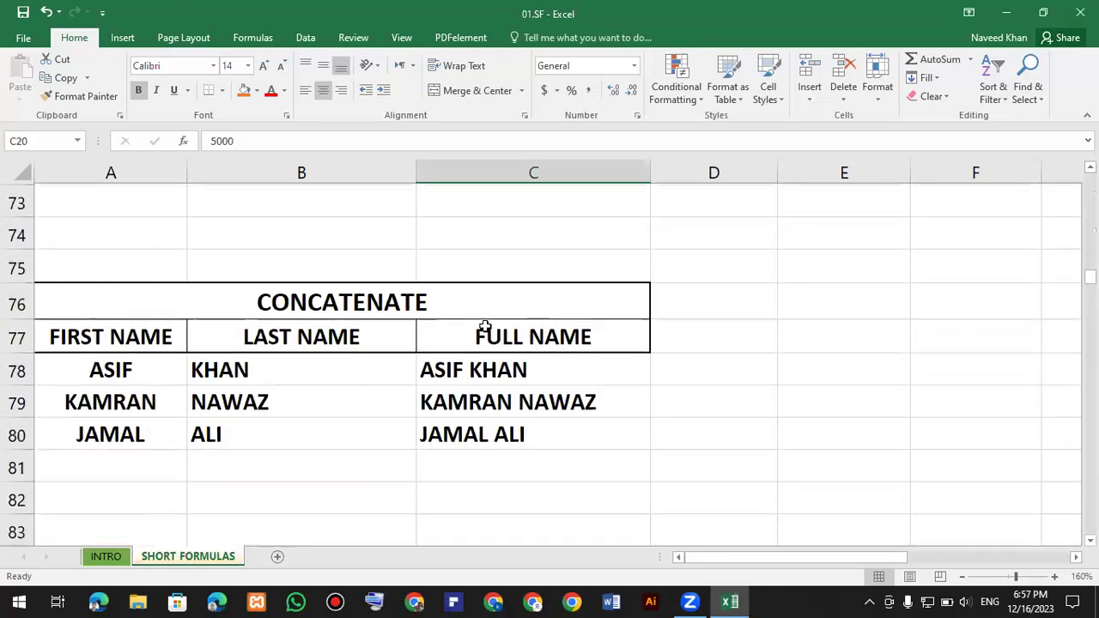
scroll(485, 326, down, 3)
scroll(483, 328, up, 1)
scroll(483, 329, down, 1)
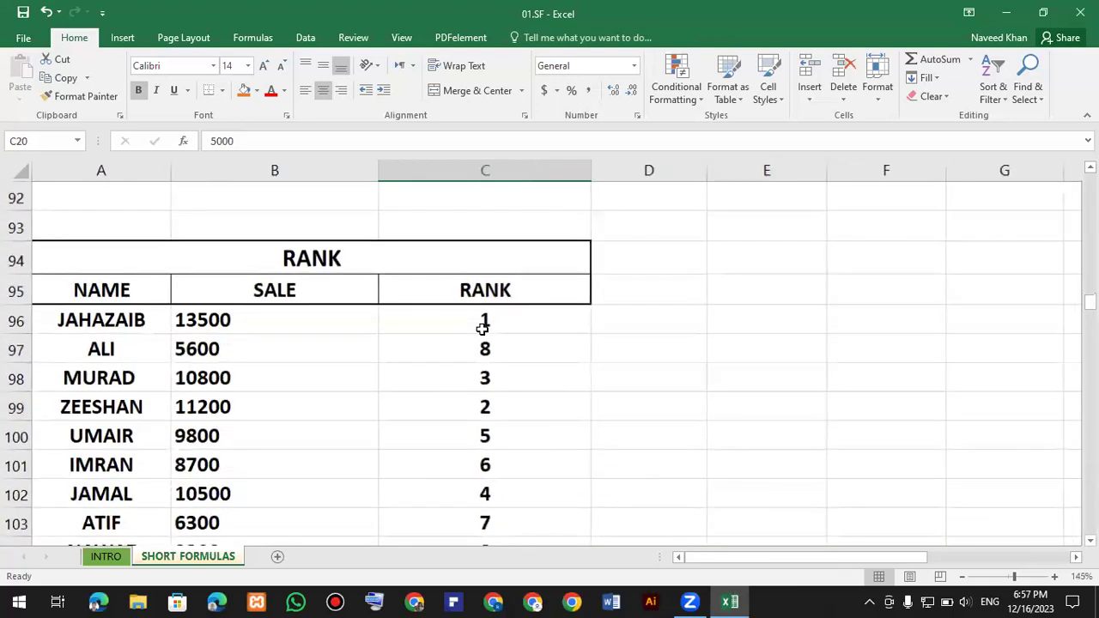
scroll(482, 329, down, 1)
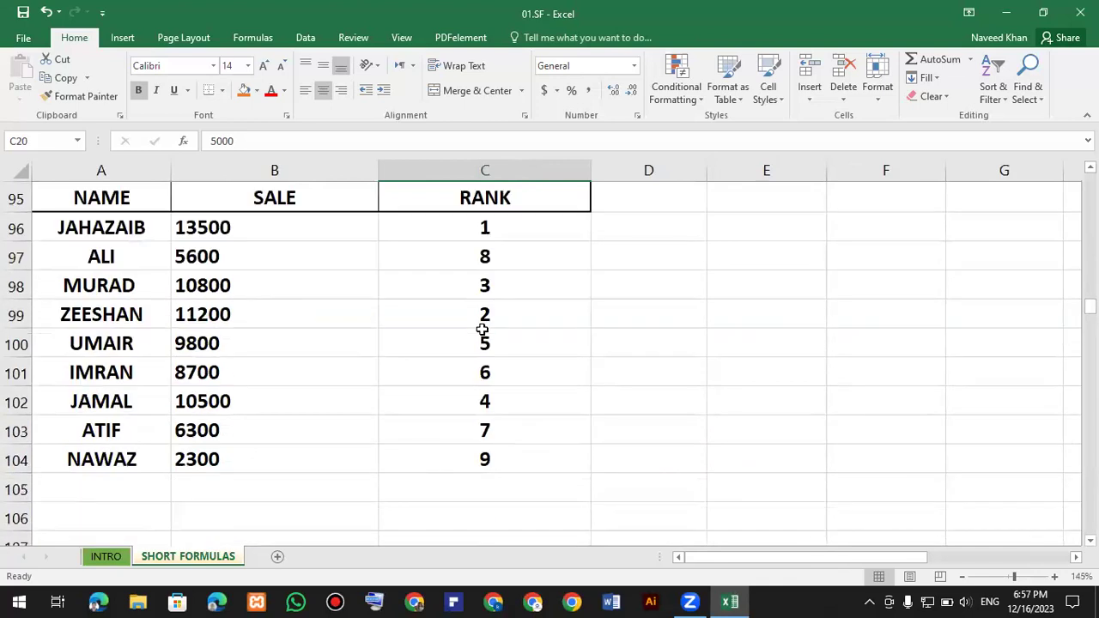
scroll(482, 330, down, 1)
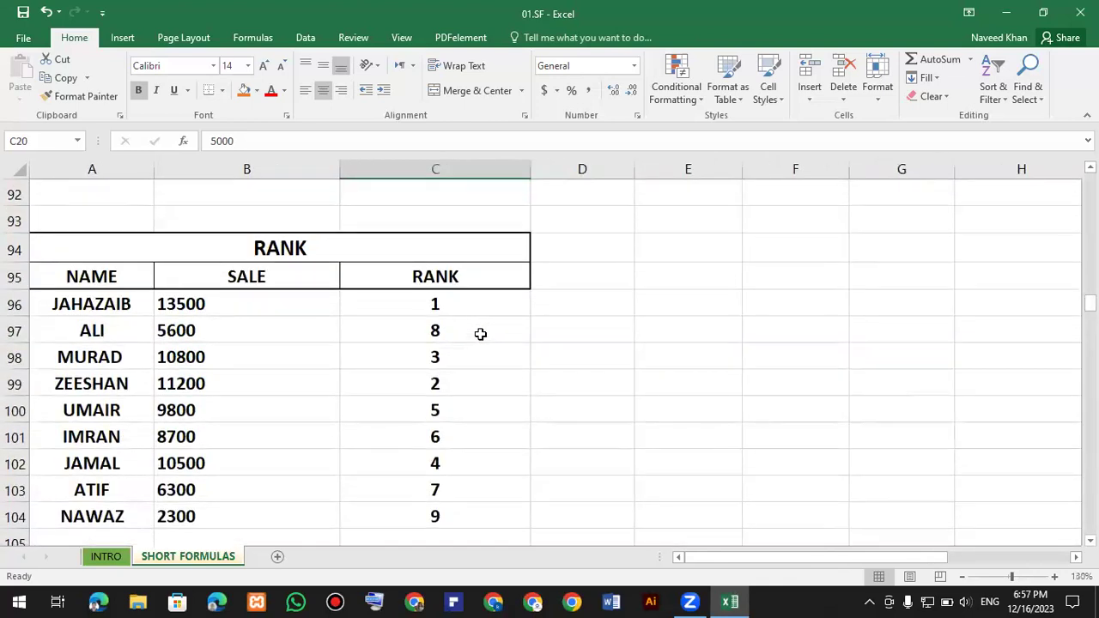
drag(451, 302, 451, 517)
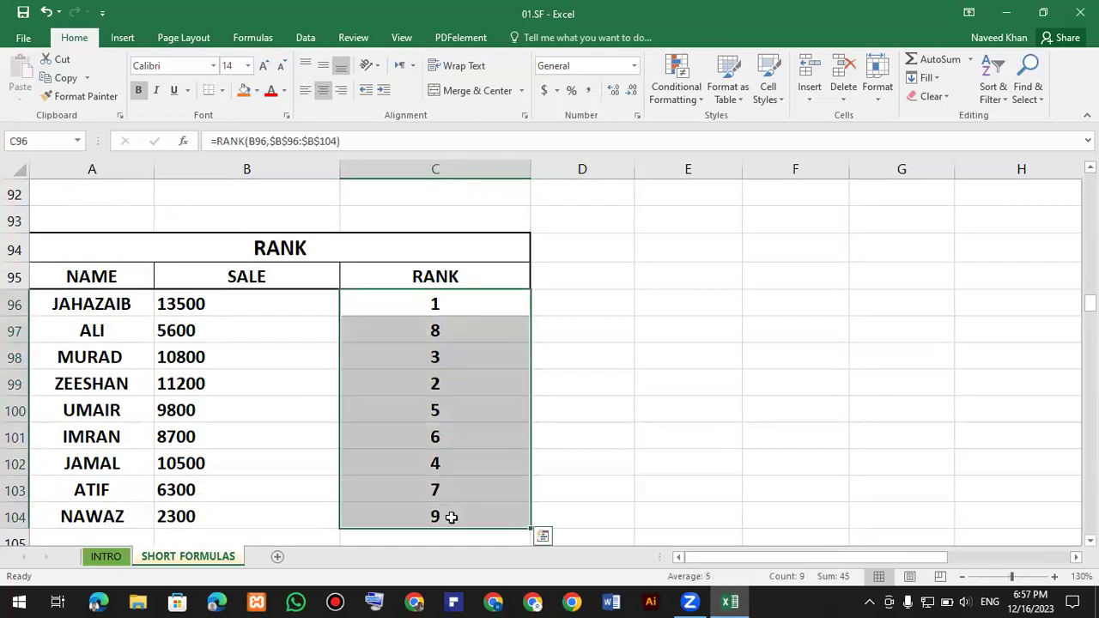
key(Delete)
click(474, 478)
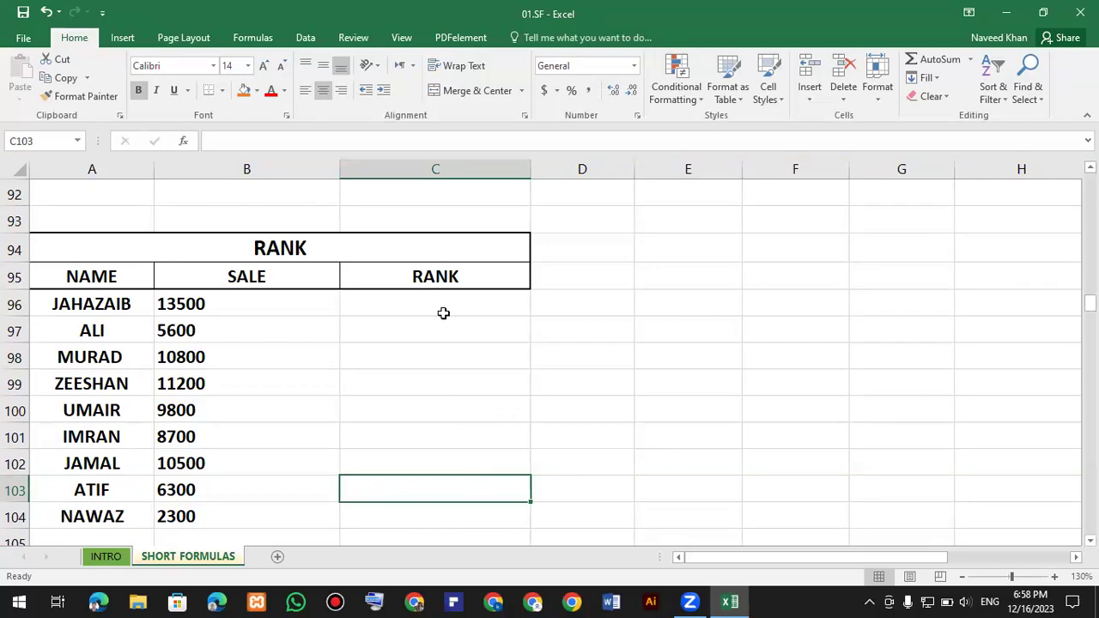
Left-align the emptied RANK cells C96:C104
drag(431, 302, 438, 510)
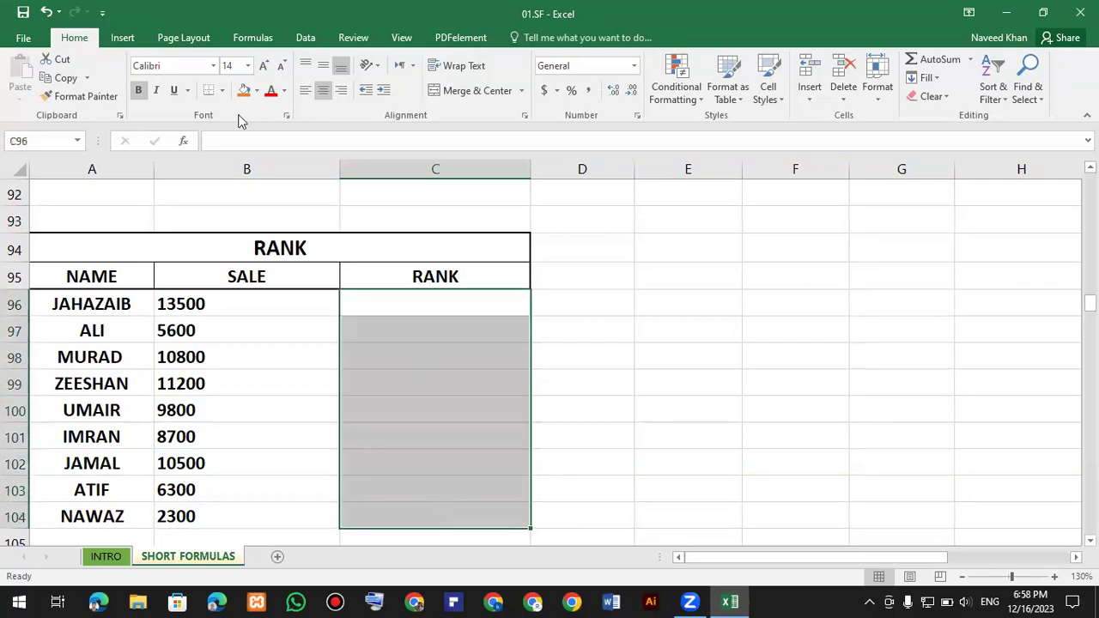
click(304, 90)
click(655, 348)
click(420, 306)
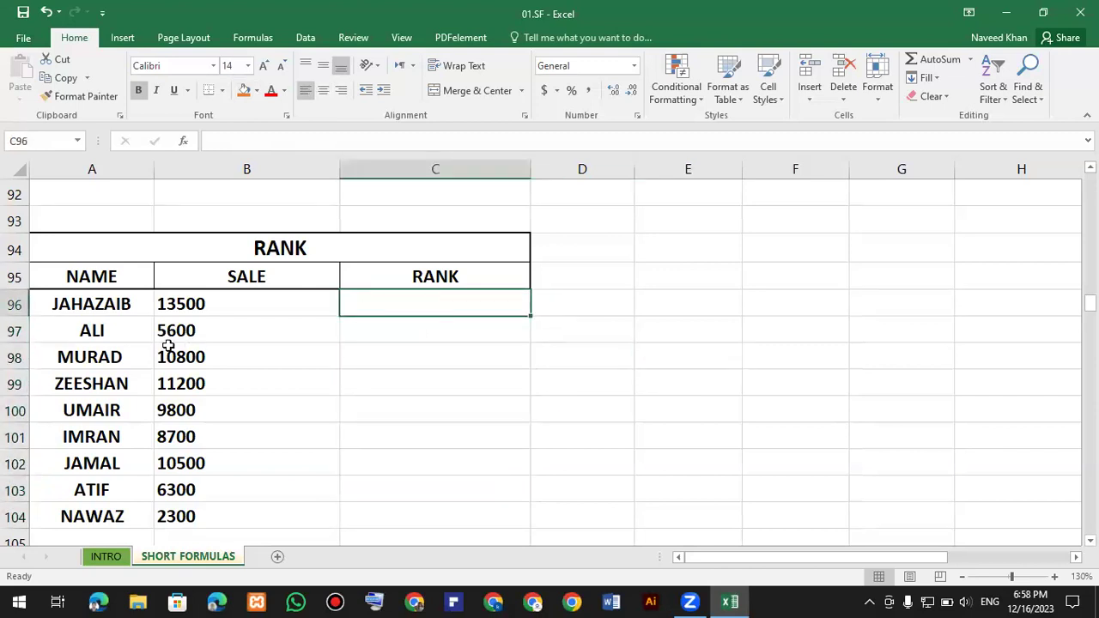
Examine the names in A96:A104 and their sale figures in B96:B104
drag(93, 306, 106, 465)
click(94, 410)
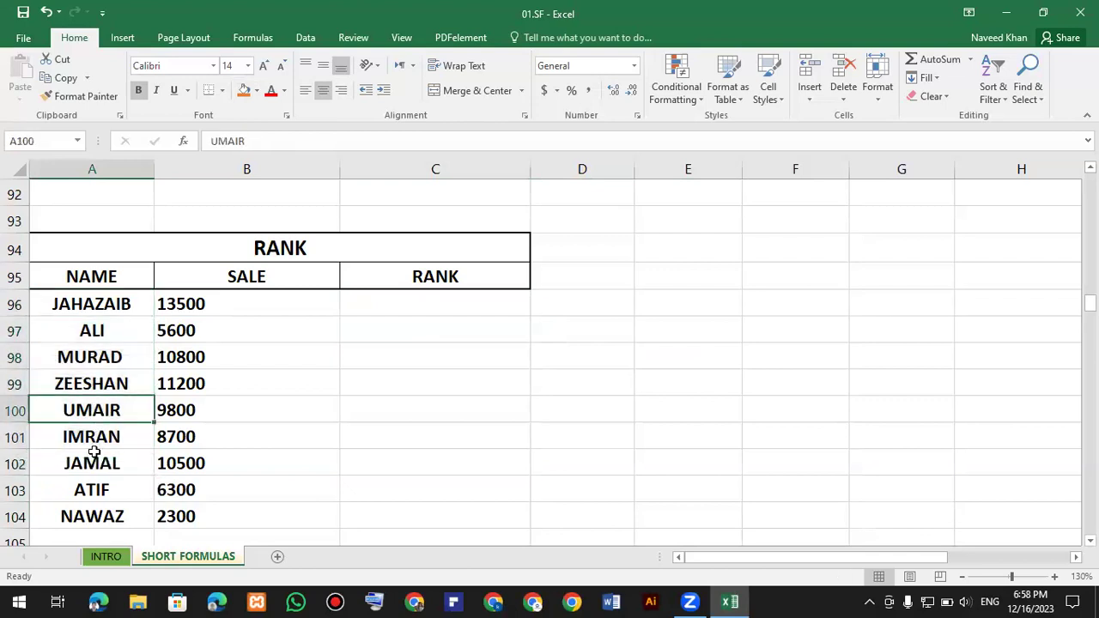
drag(92, 464, 91, 516)
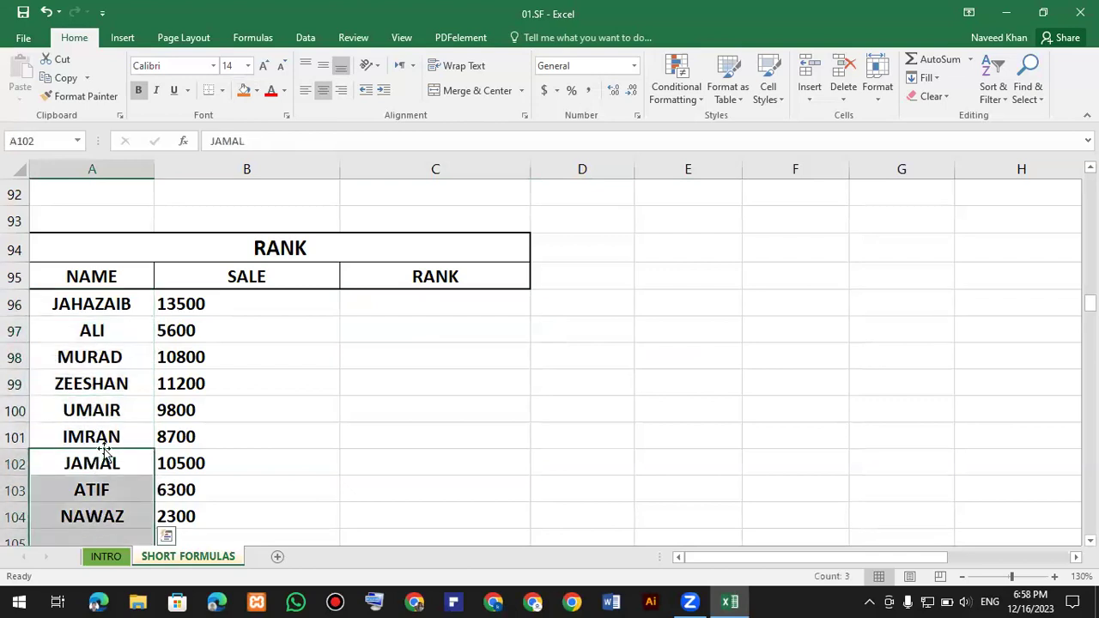
drag(91, 304, 97, 524)
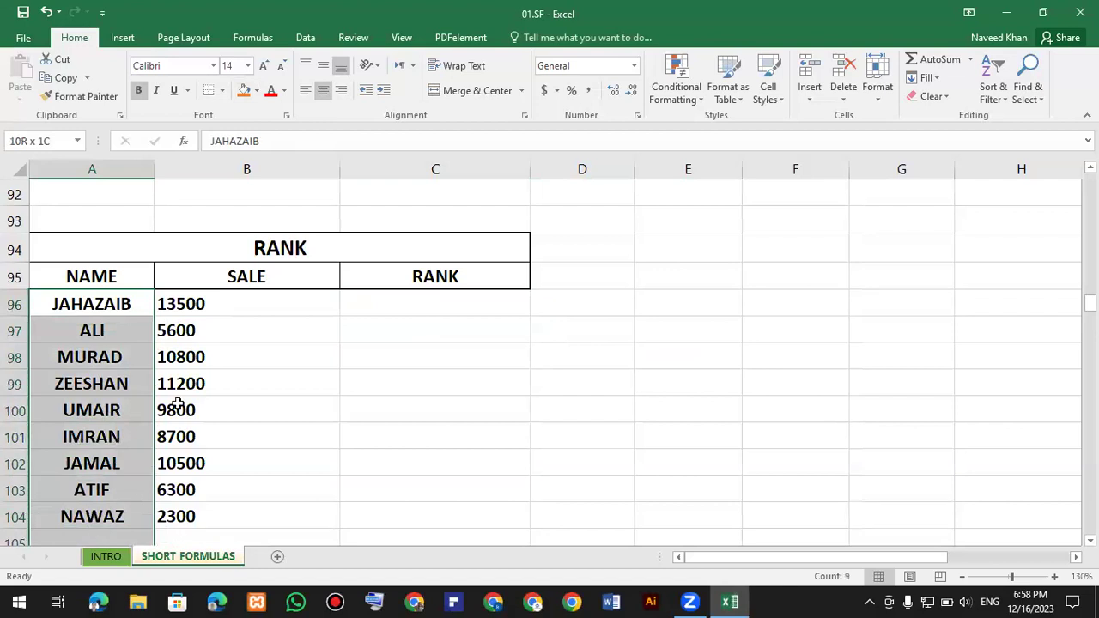
drag(196, 304, 195, 507)
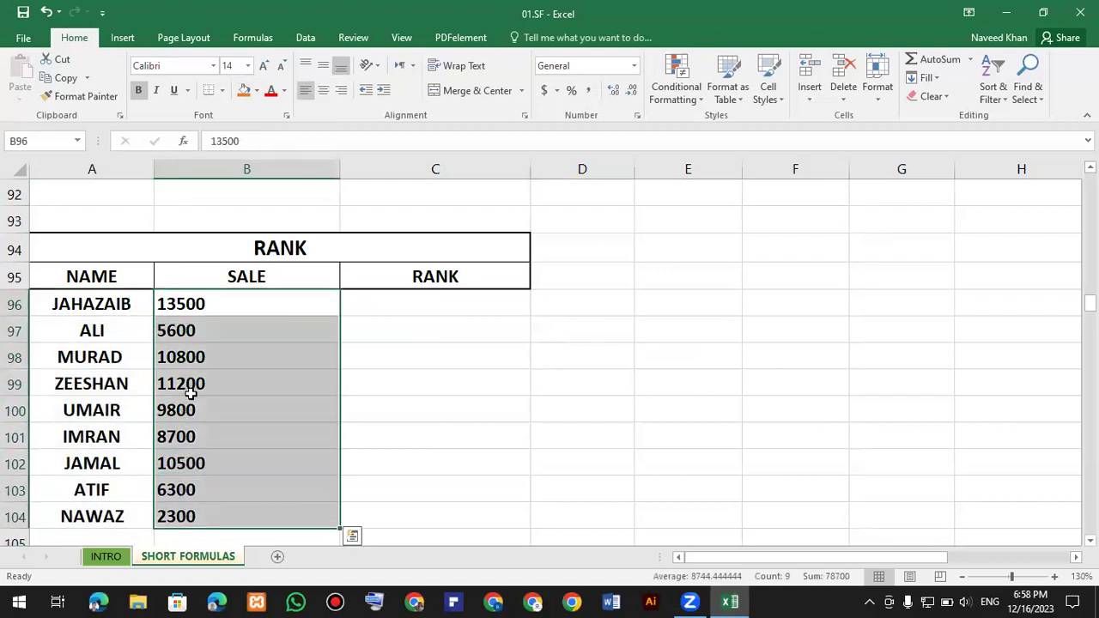
click(184, 313)
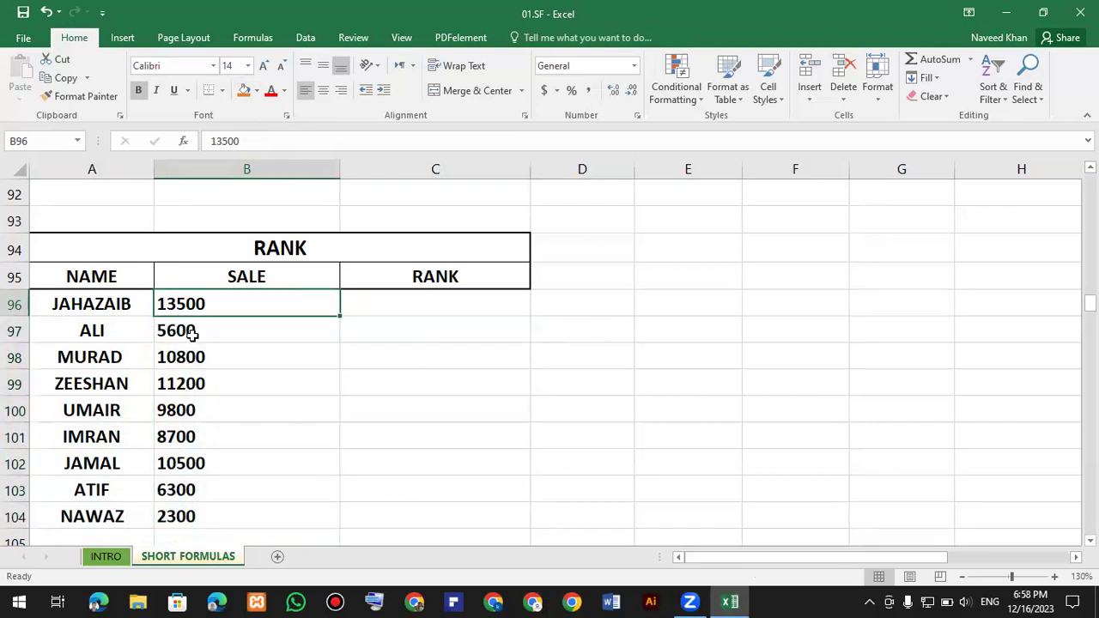
click(192, 335)
key(Down)
key(Down)
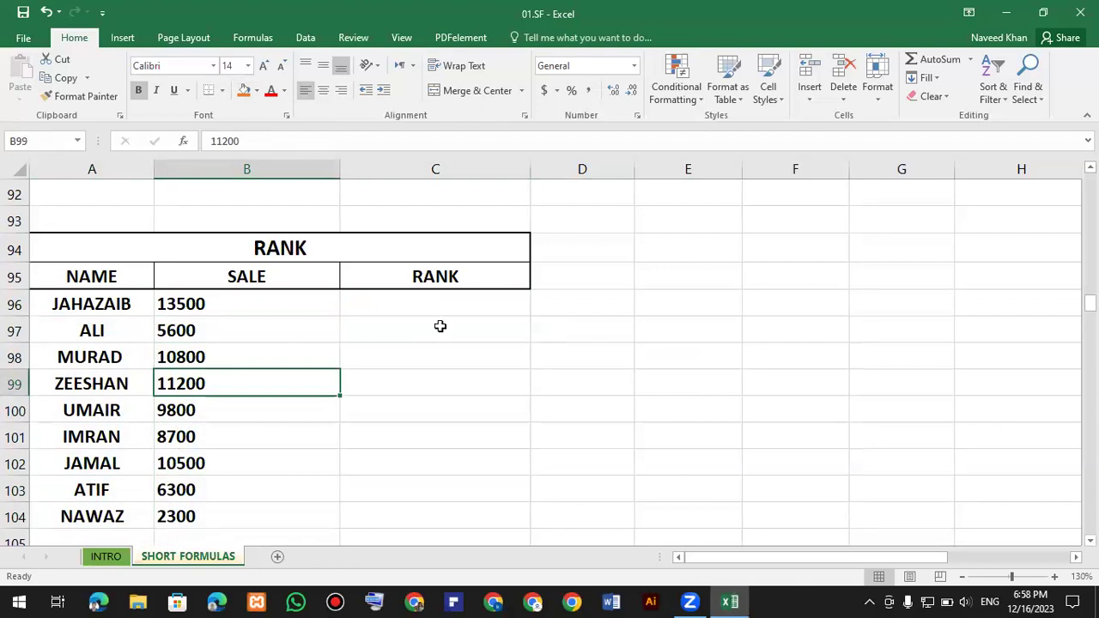
Enter =RANK(B96,B96:B104,) in C96 to rank the first sale against the sales list, leaving the order argument empty
click(422, 304)
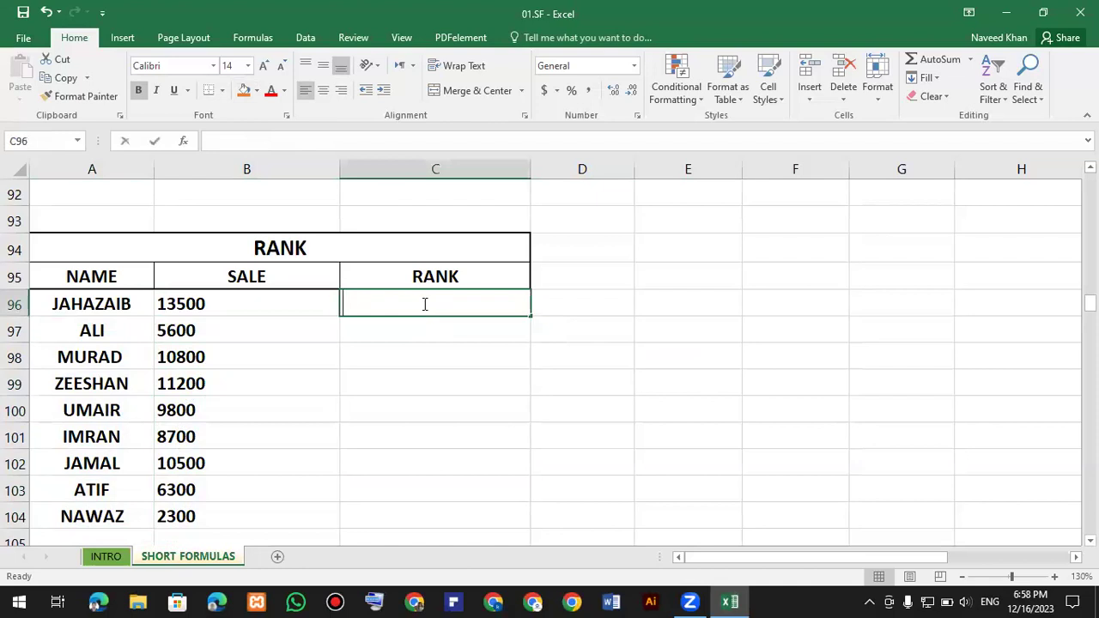
text(=rank)
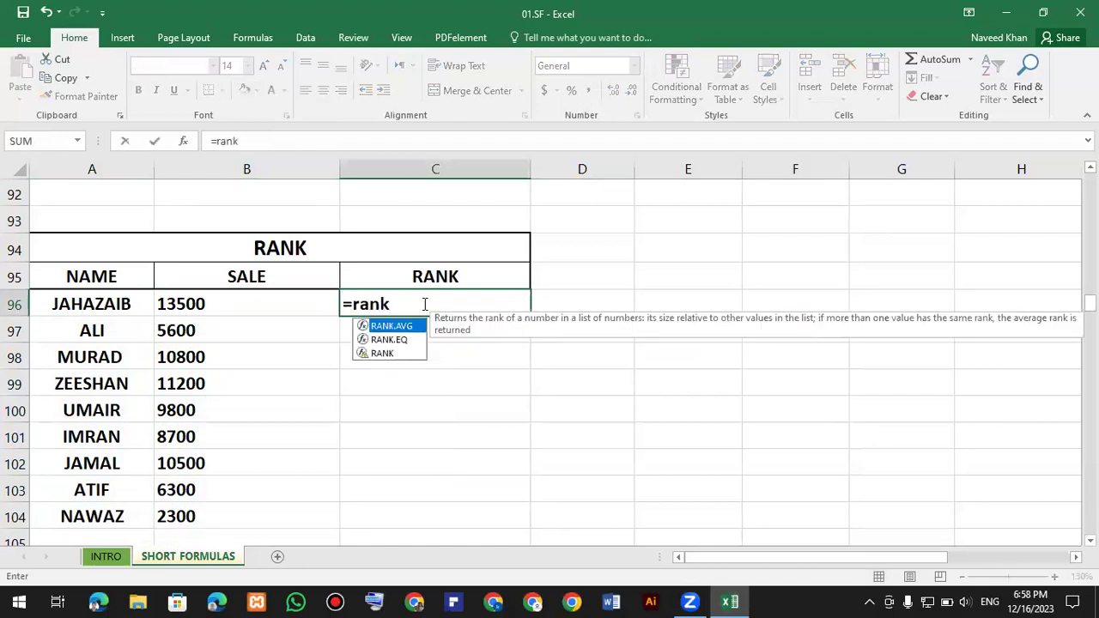
key(Down)
key(Down)
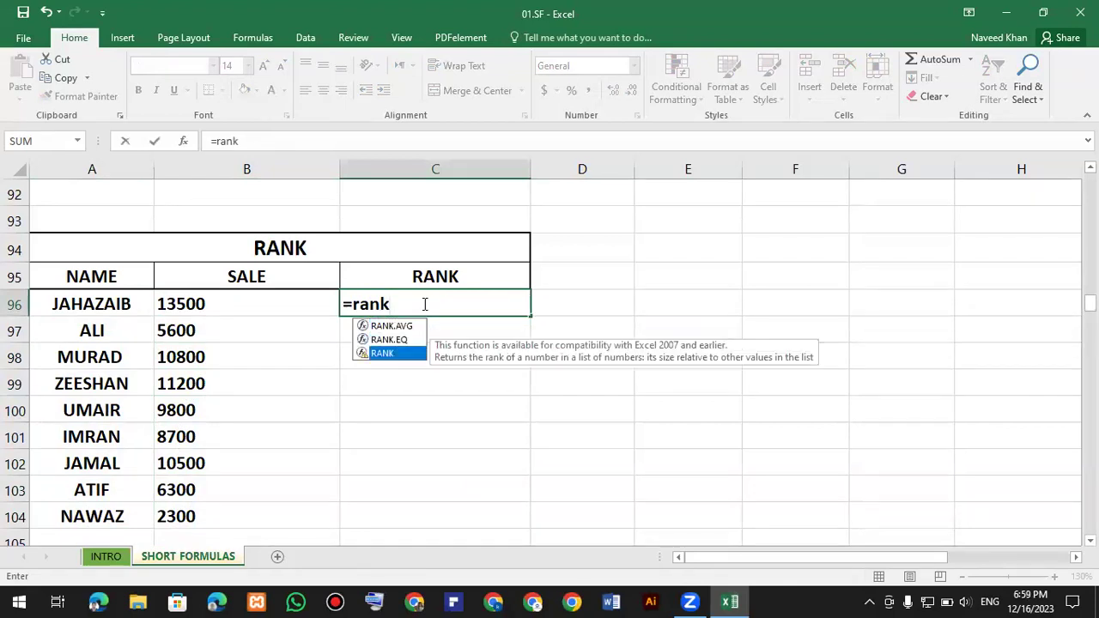
key(Tab)
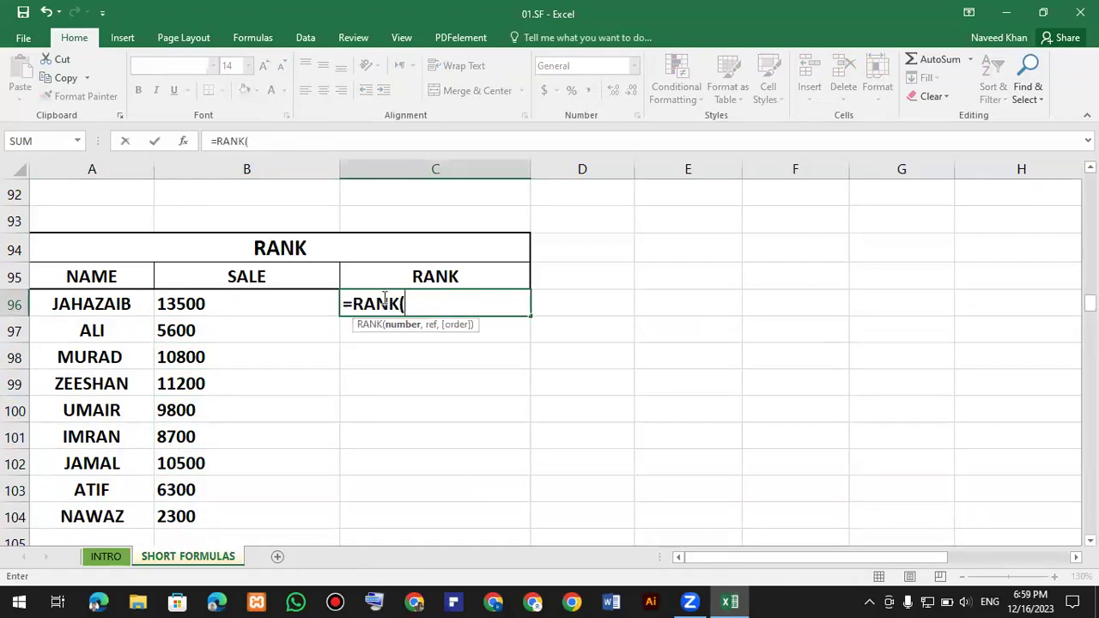
click(198, 300)
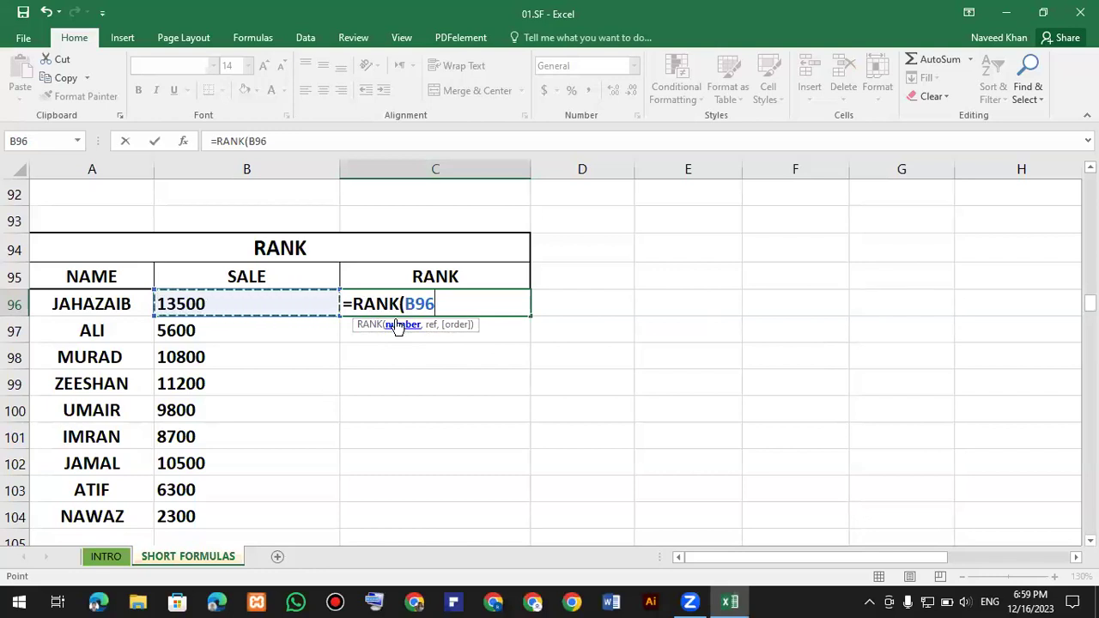
text(,)
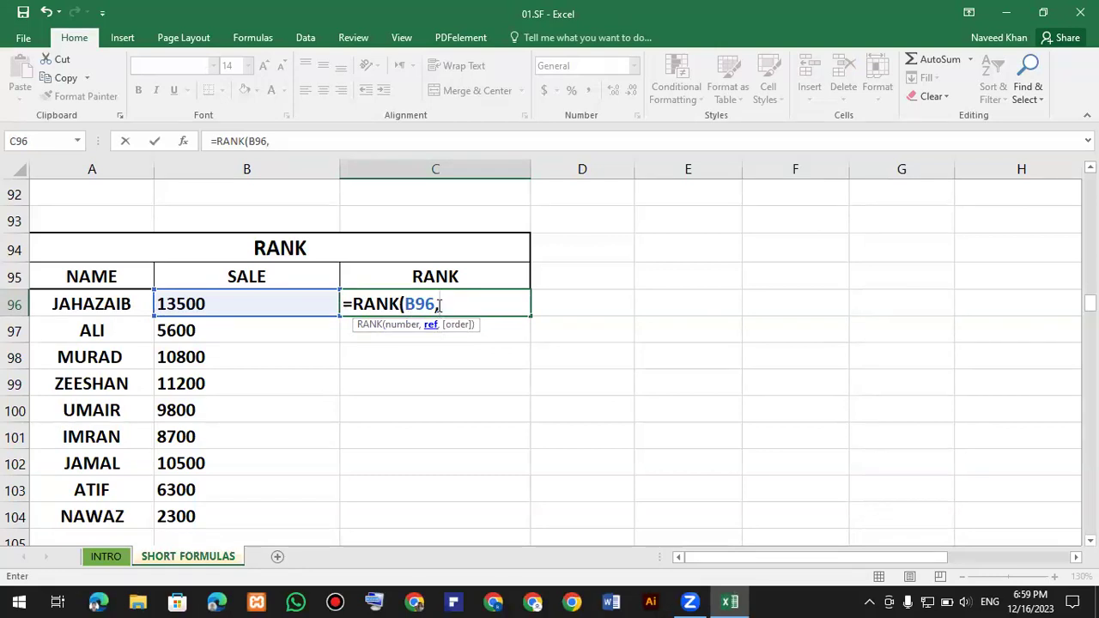
click(215, 306)
drag(209, 496, 215, 512)
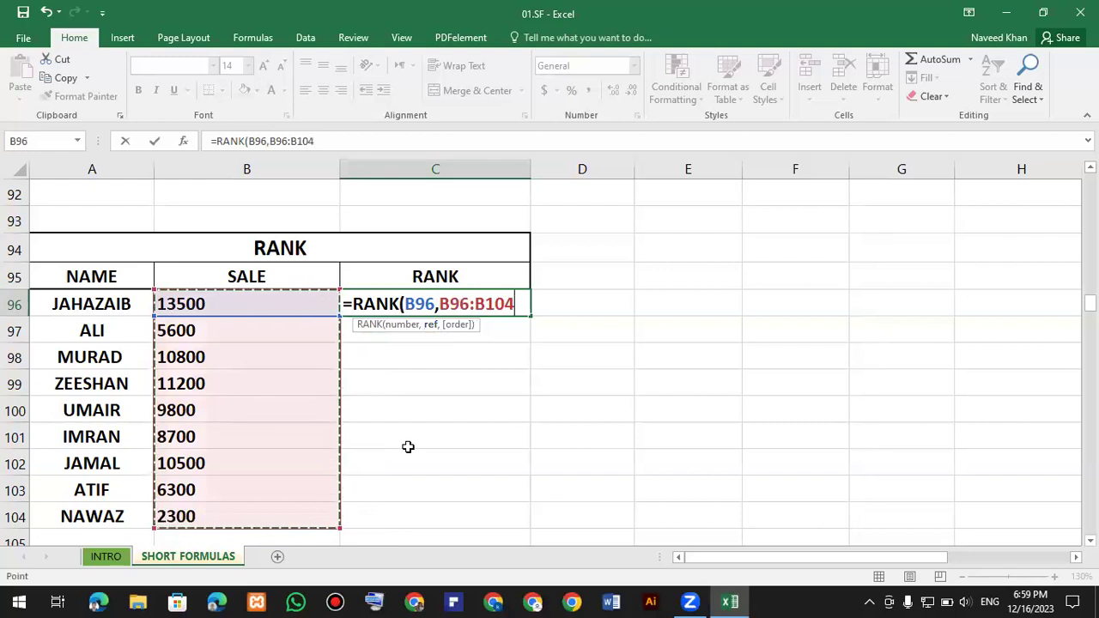
text(,)
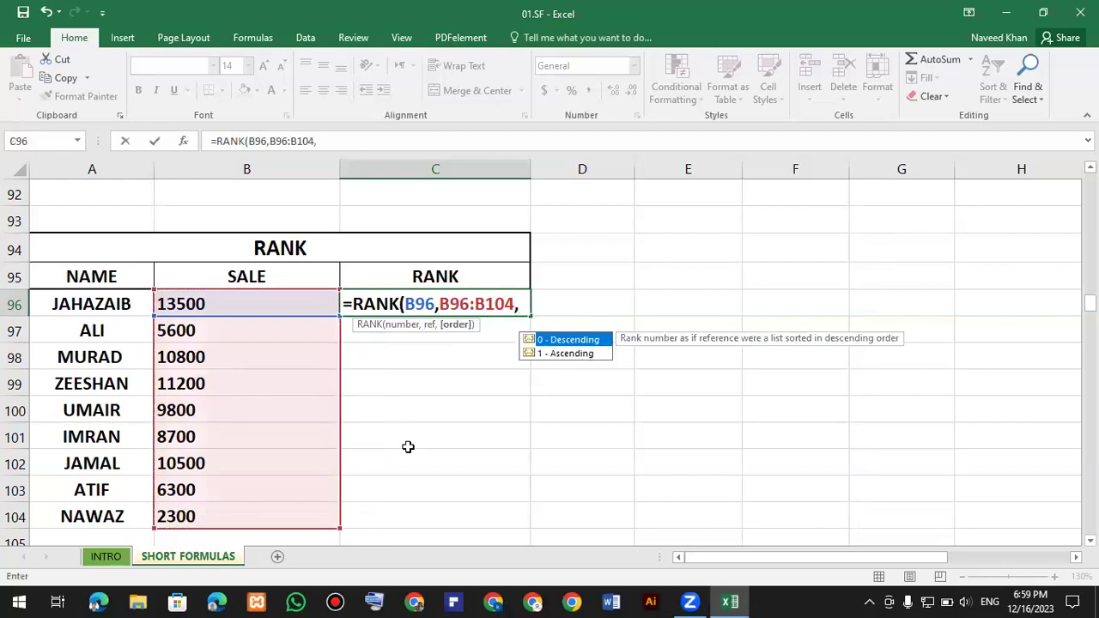
text())
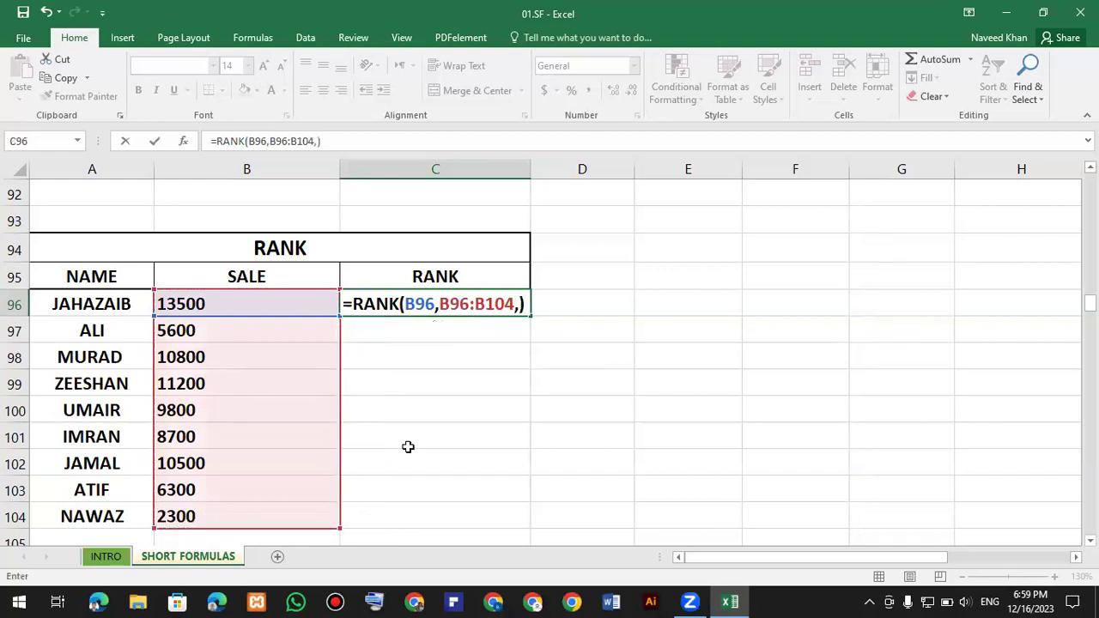
key(Return)
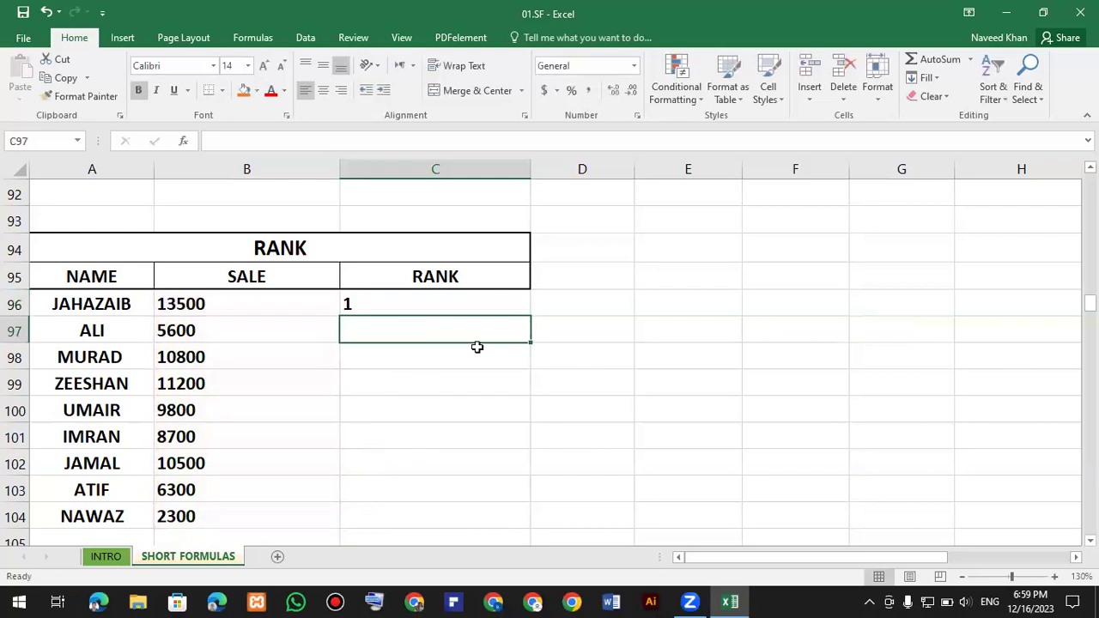
Fill the RANK formula from C96 down through C104
scroll(478, 346, down, 1)
click(506, 226)
drag(525, 235, 496, 385)
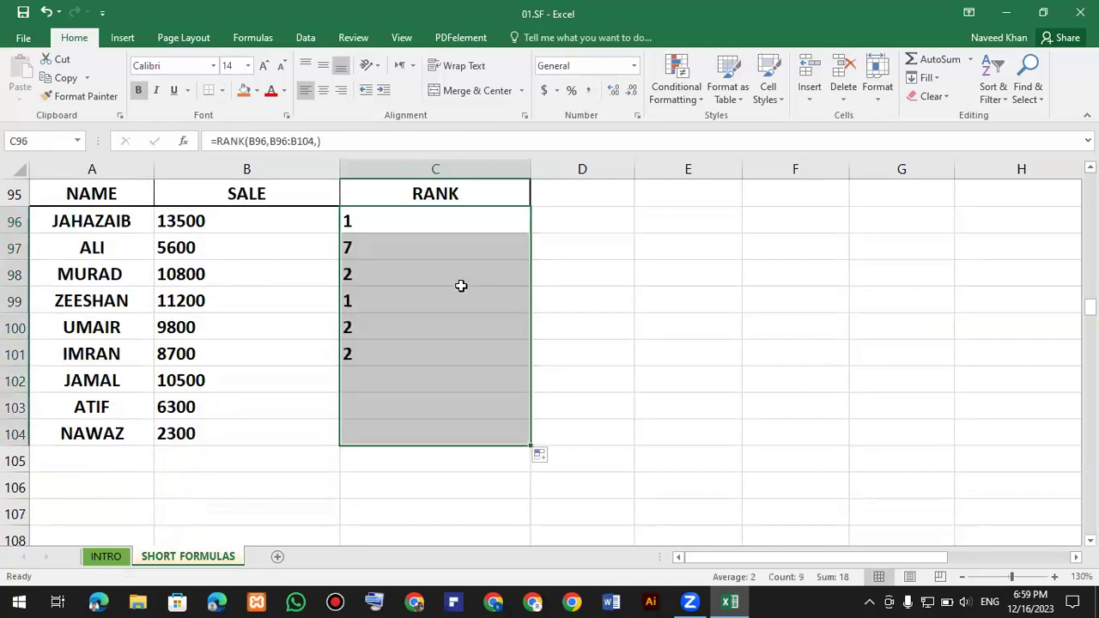
click(630, 375)
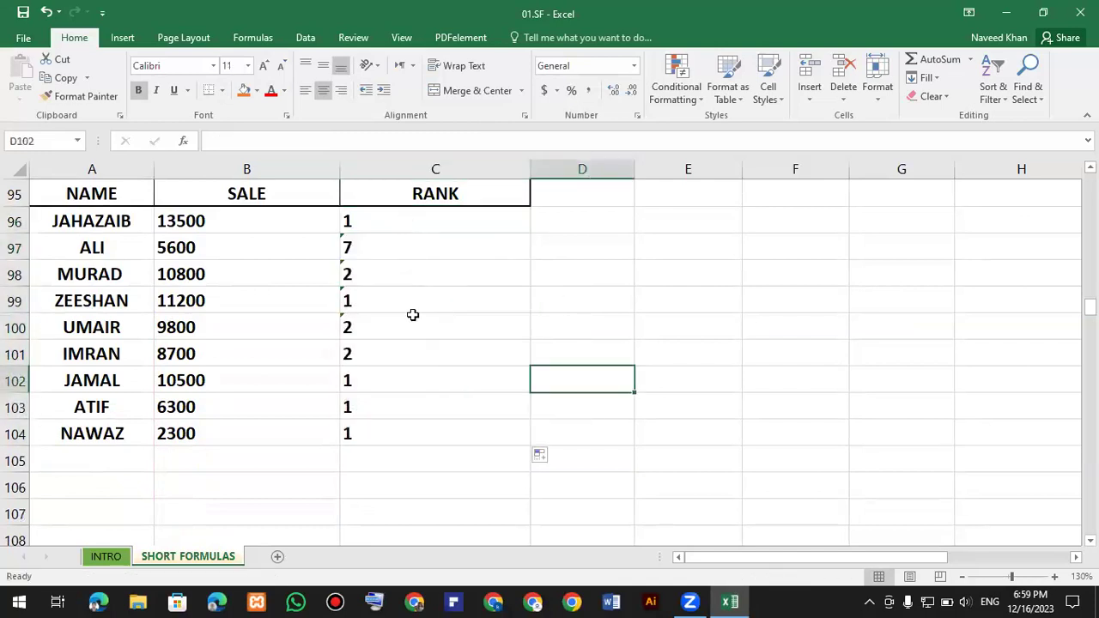
Centre the rank cells C96:C104 and enlarge their font to size 16
drag(413, 220, 415, 424)
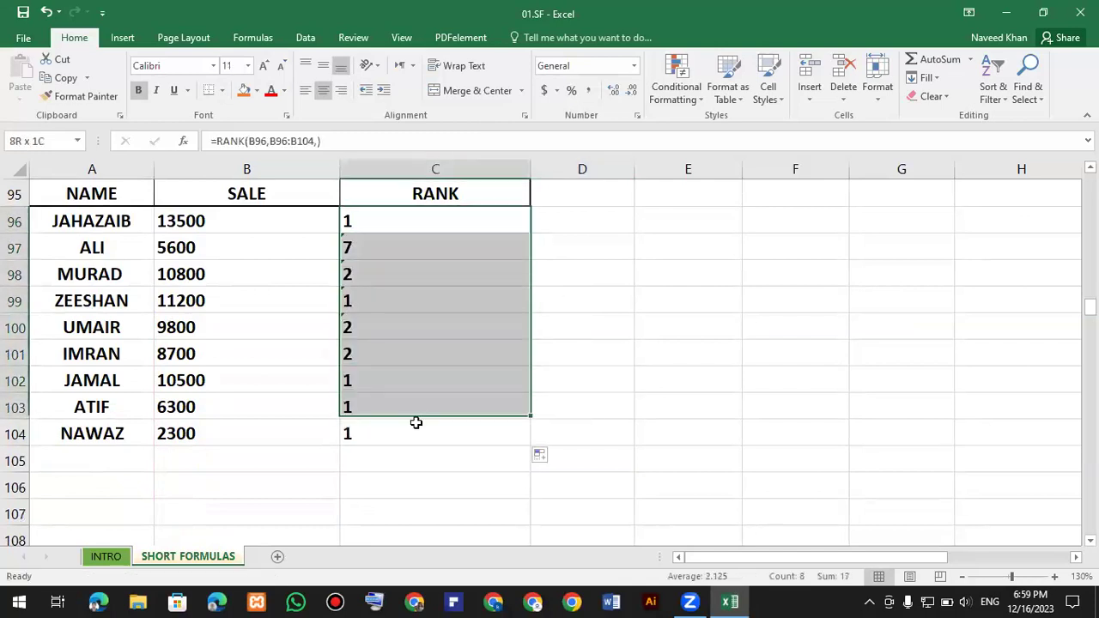
click(325, 92)
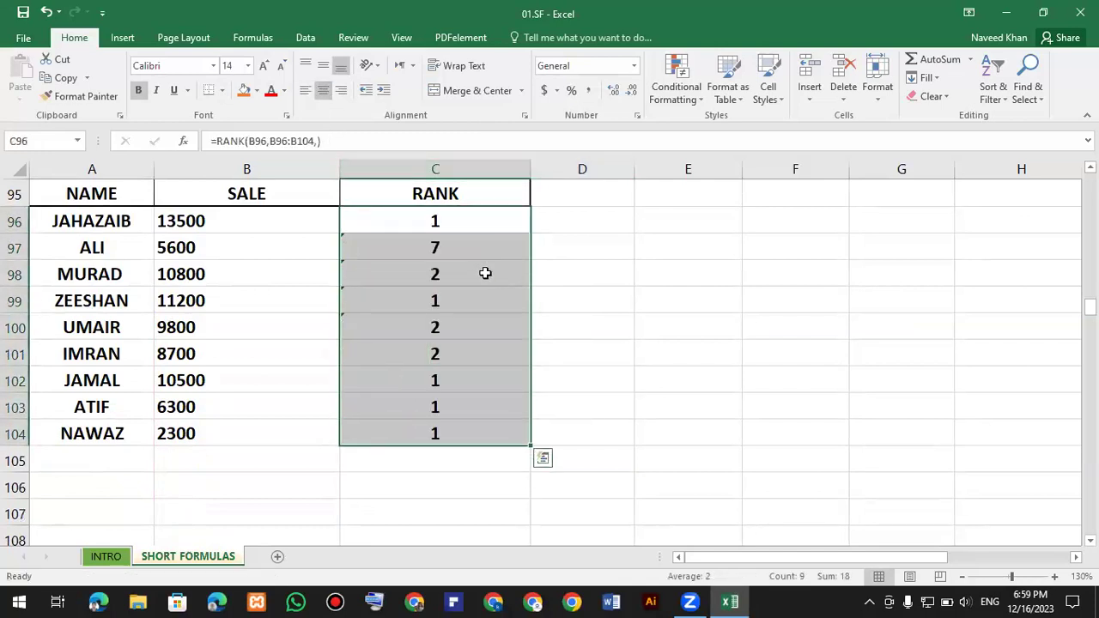
click(263, 68)
click(639, 346)
Examine the ranks in C96:C104 and compare them with the sale figures in B96:B104
drag(468, 221, 515, 518)
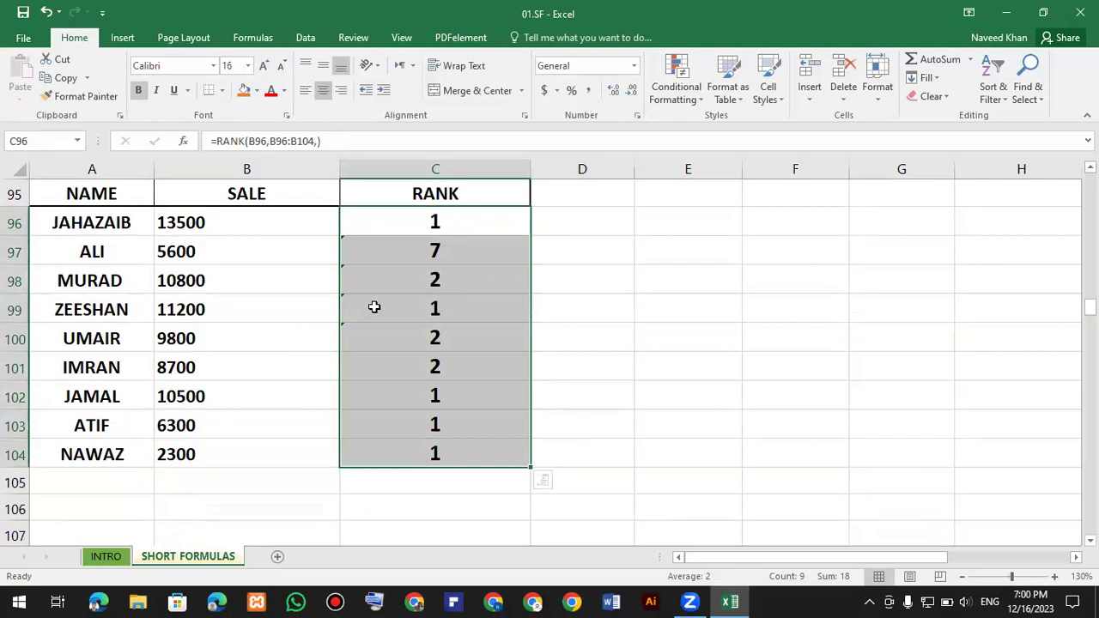
click(454, 370)
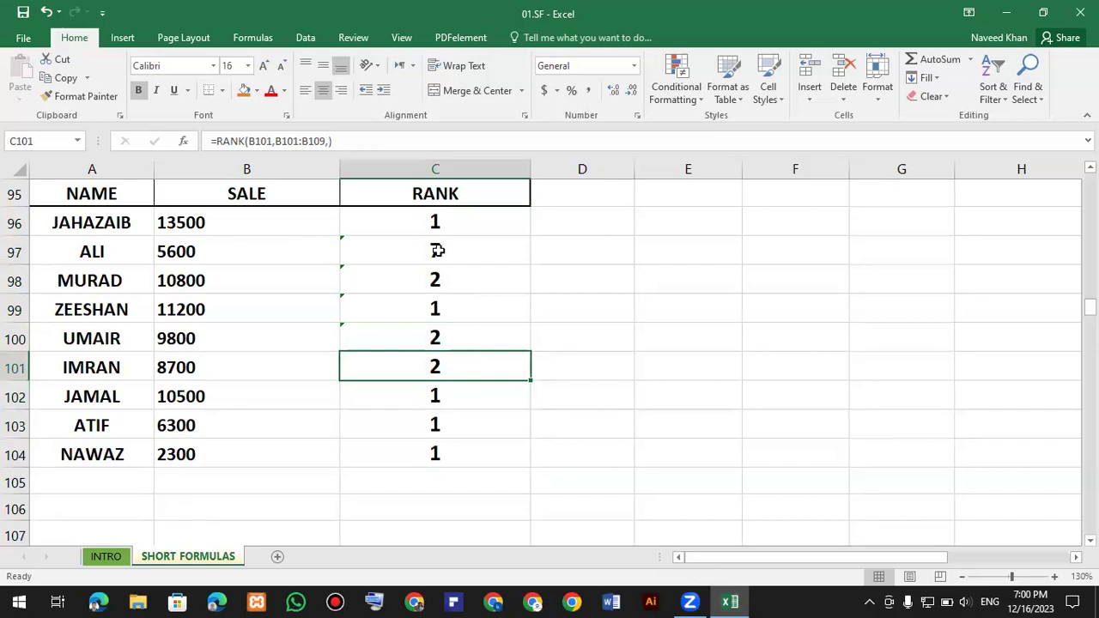
drag(453, 393, 454, 447)
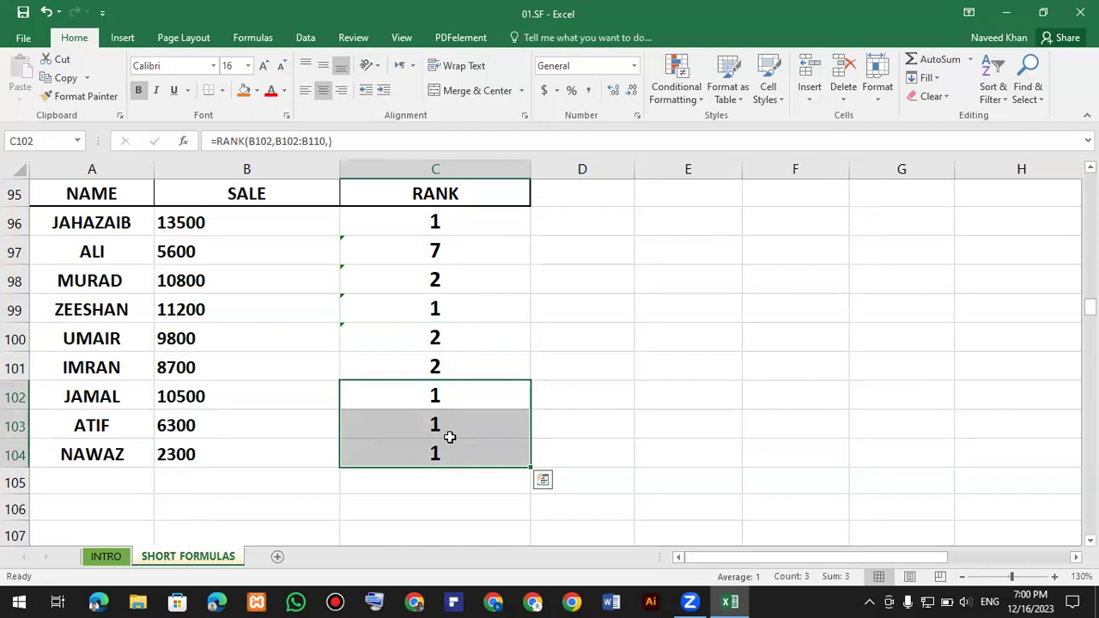
click(237, 228)
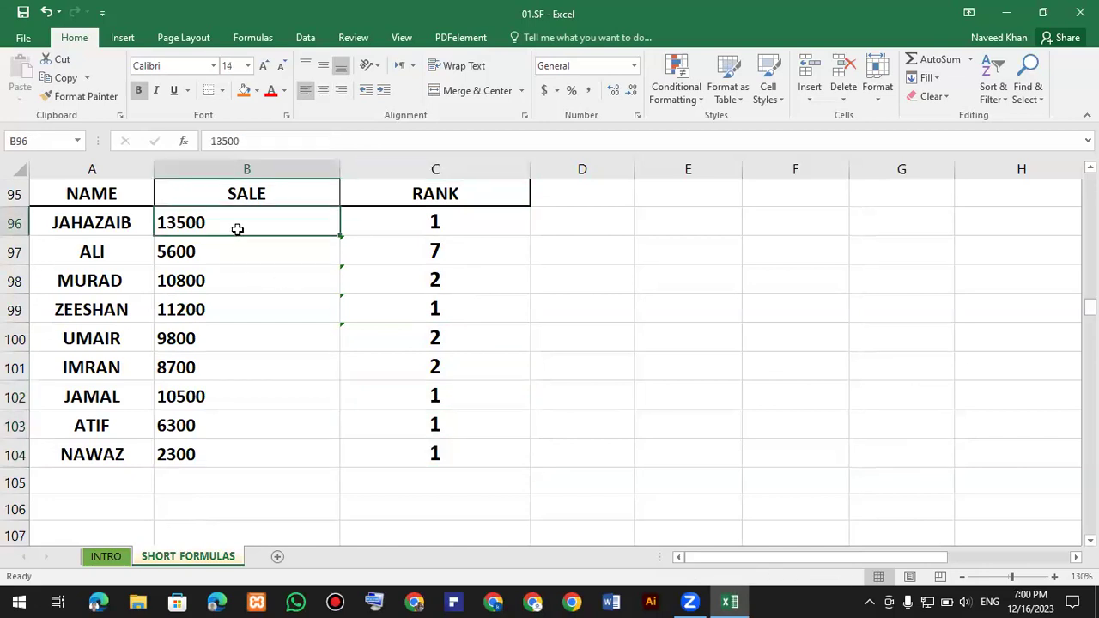
click(230, 307)
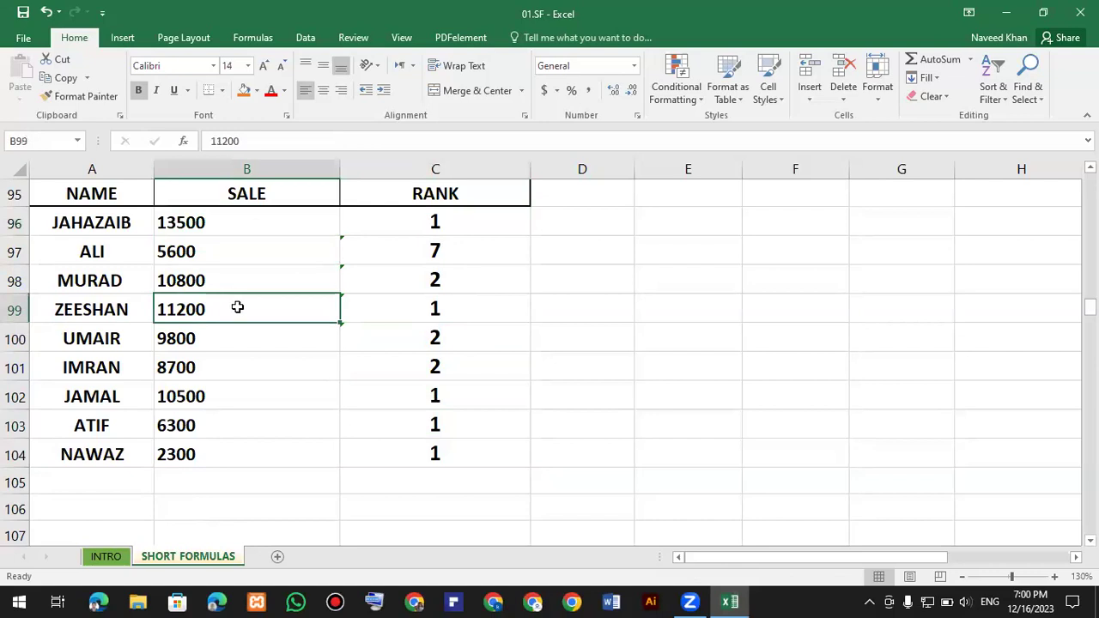
click(226, 394)
click(230, 417)
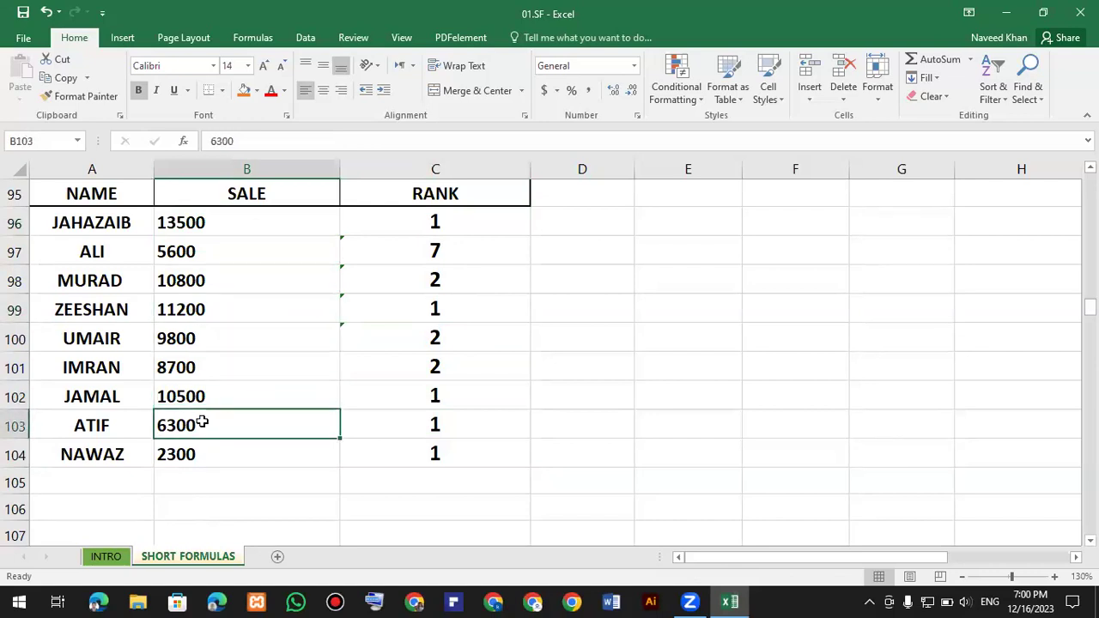
click(202, 445)
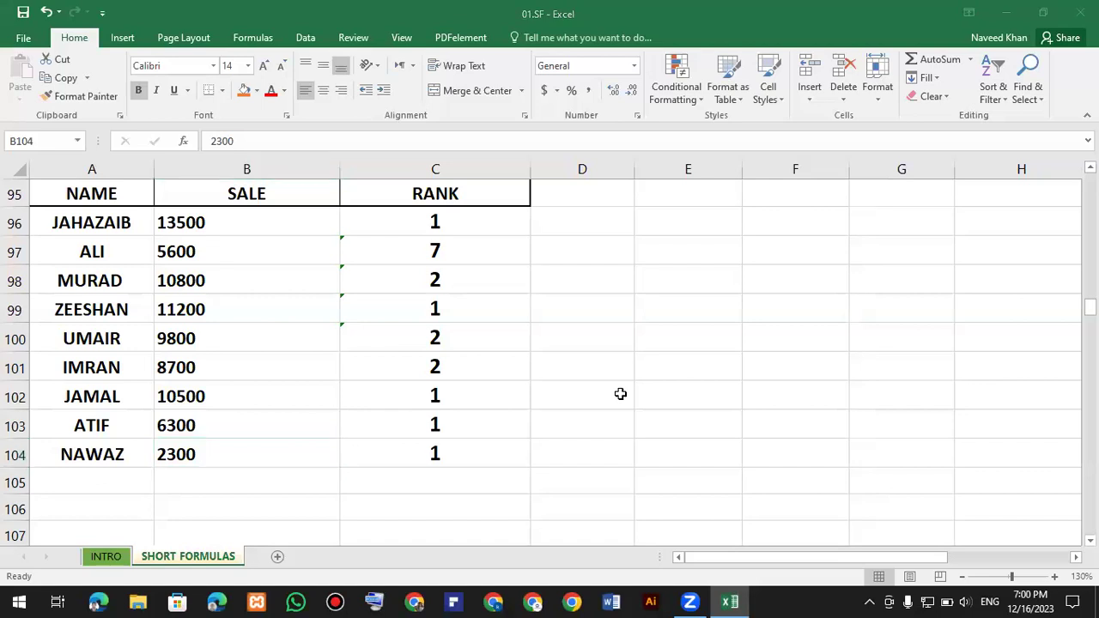
Clear the filled rank formulas from C97:C104
drag(470, 249, 458, 454)
key(Delete)
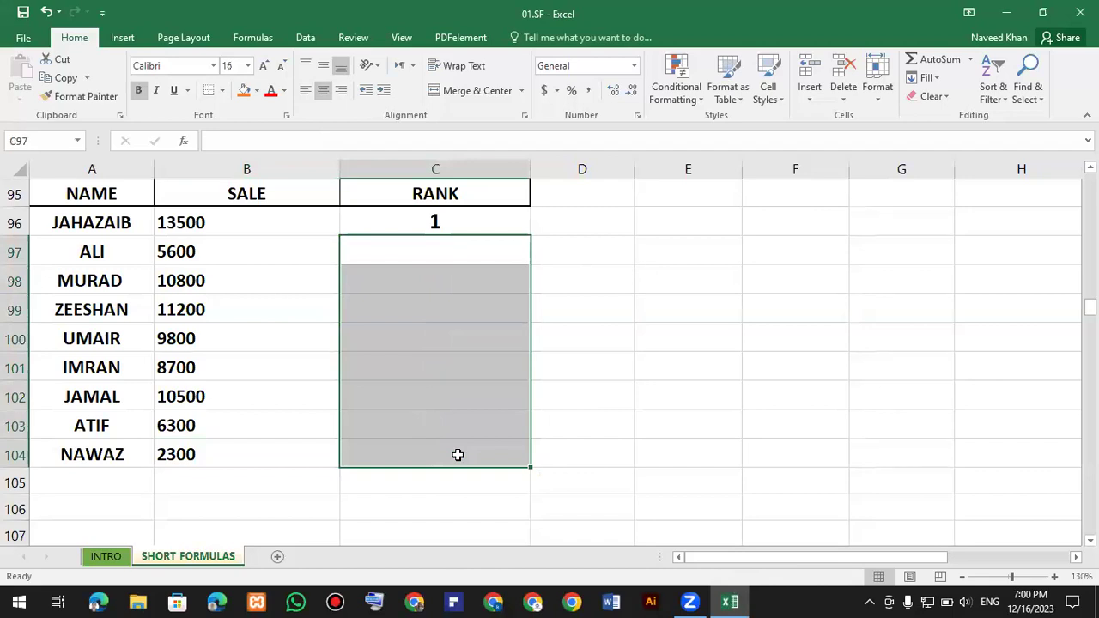
Cut C96's RANK formula back to its first argument and reselect B96:B104 as the reference range
double_click(457, 222)
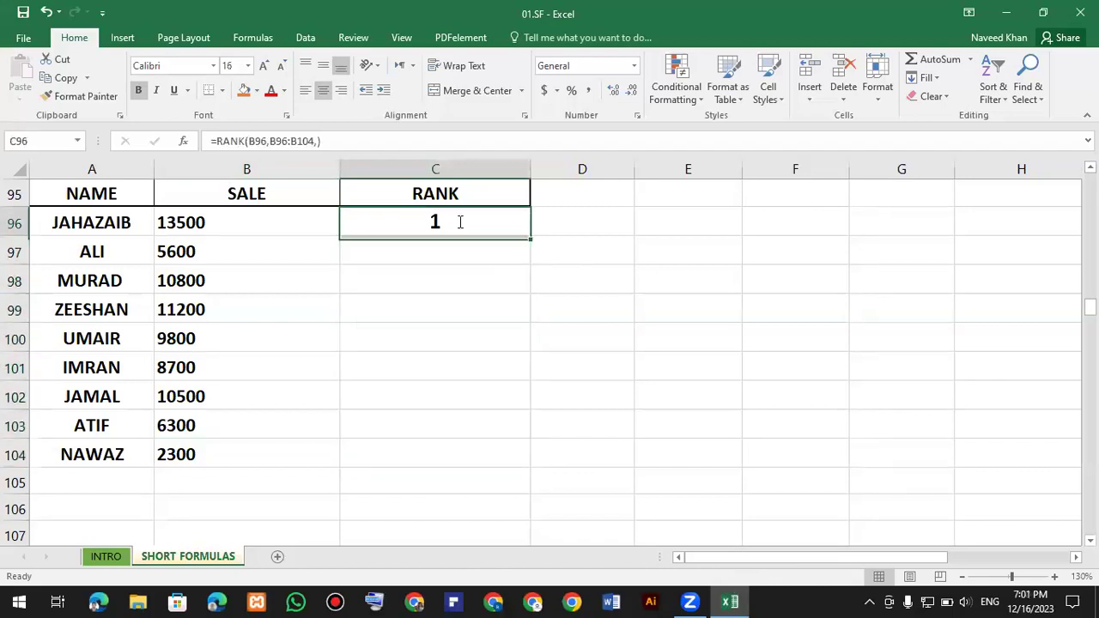
click(547, 222)
key(BackSpace)
key(BackSpace)
key(BackSpace)
key(BackSpace)
key(BackSpace)
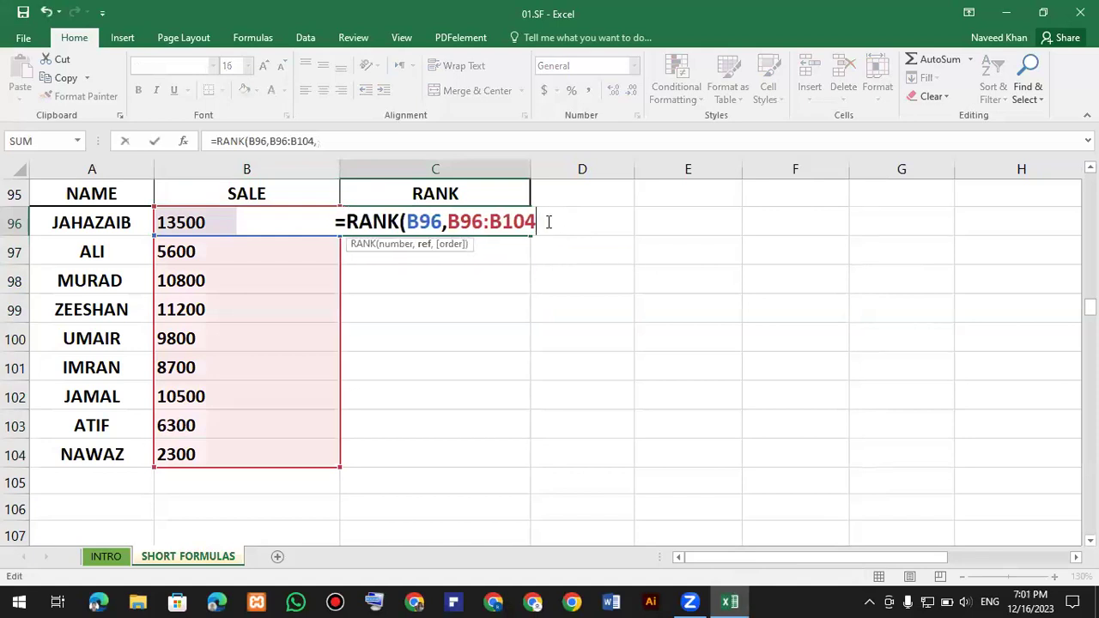
key(BackSpace)
key(BackSpace)
key(BackSpace)
key(BackSpace)
key(BackSpace)
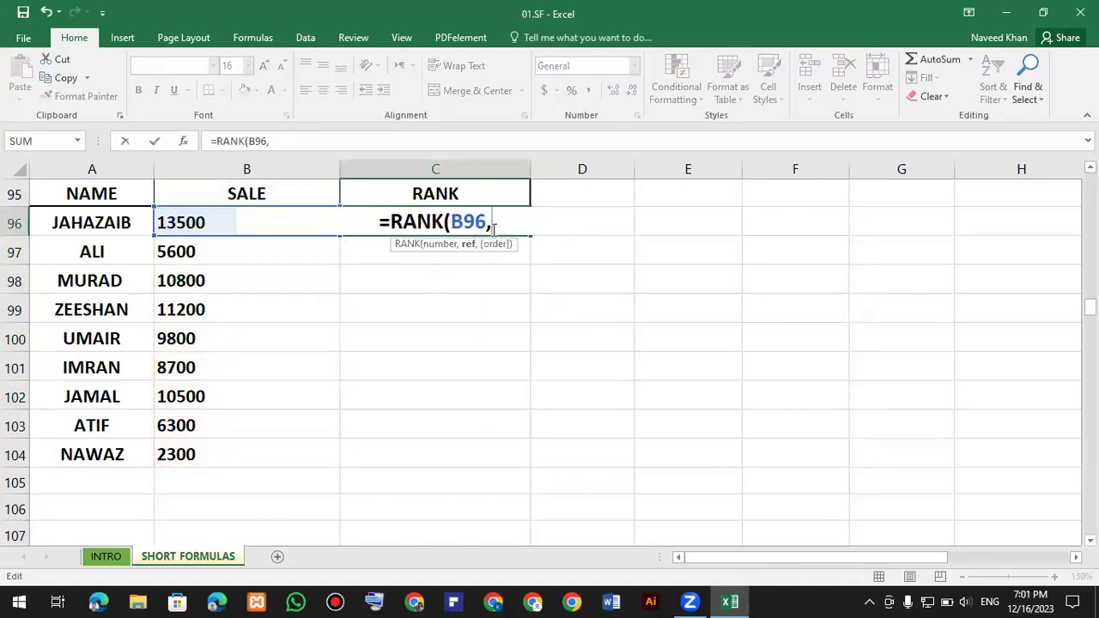
drag(225, 233, 214, 452)
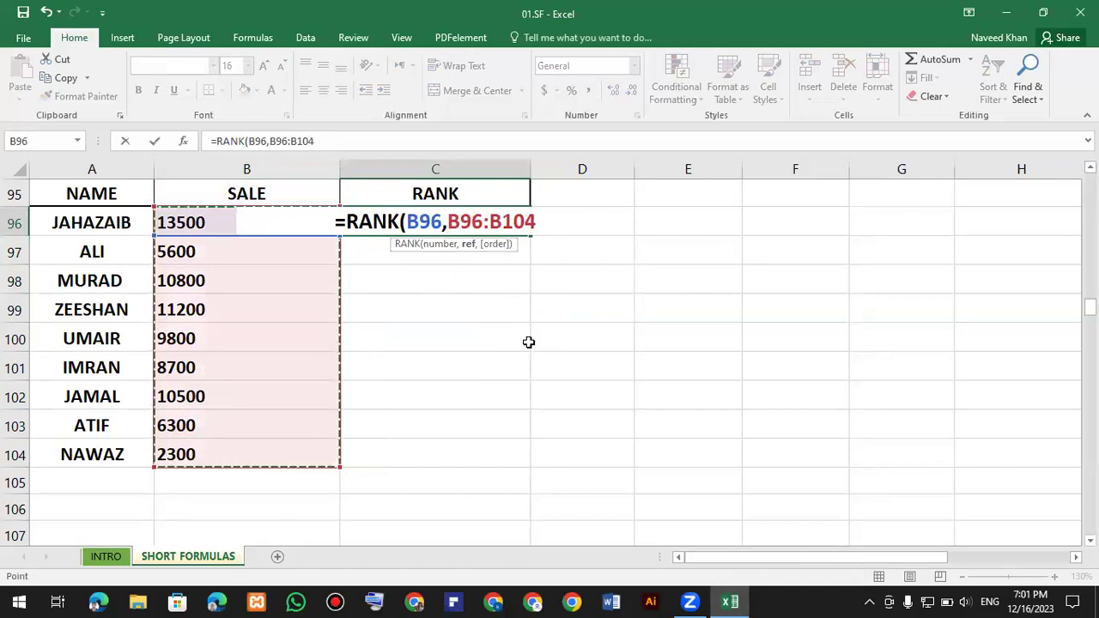
Lock the reference range with dollar signs so that C96 contains =RANK(B96,$B$96:$B$104)
click(459, 221)
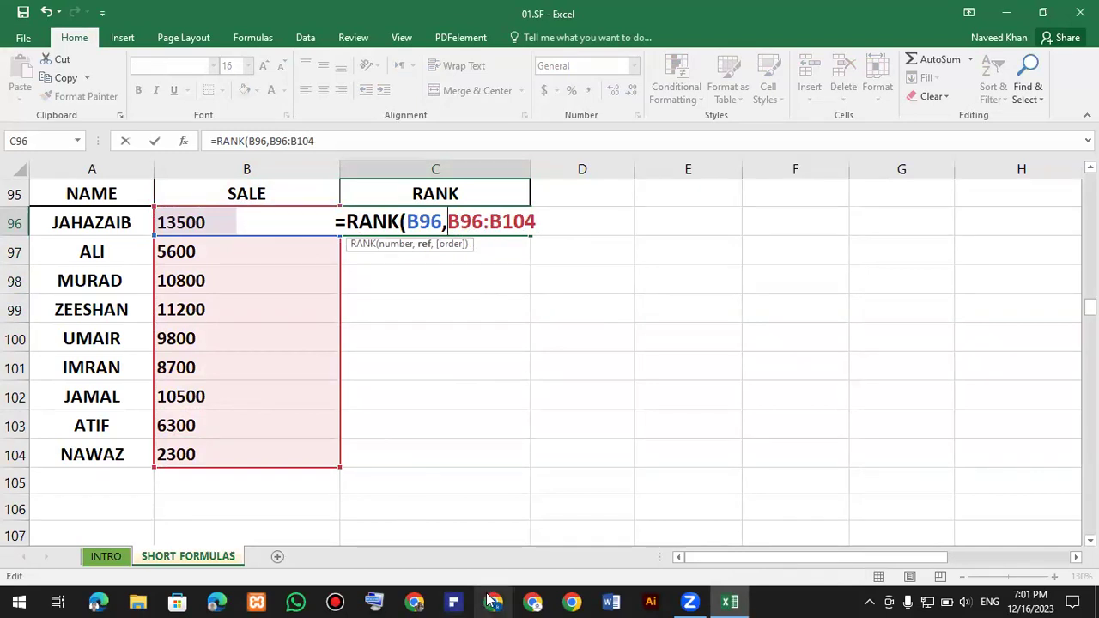
click(374, 600)
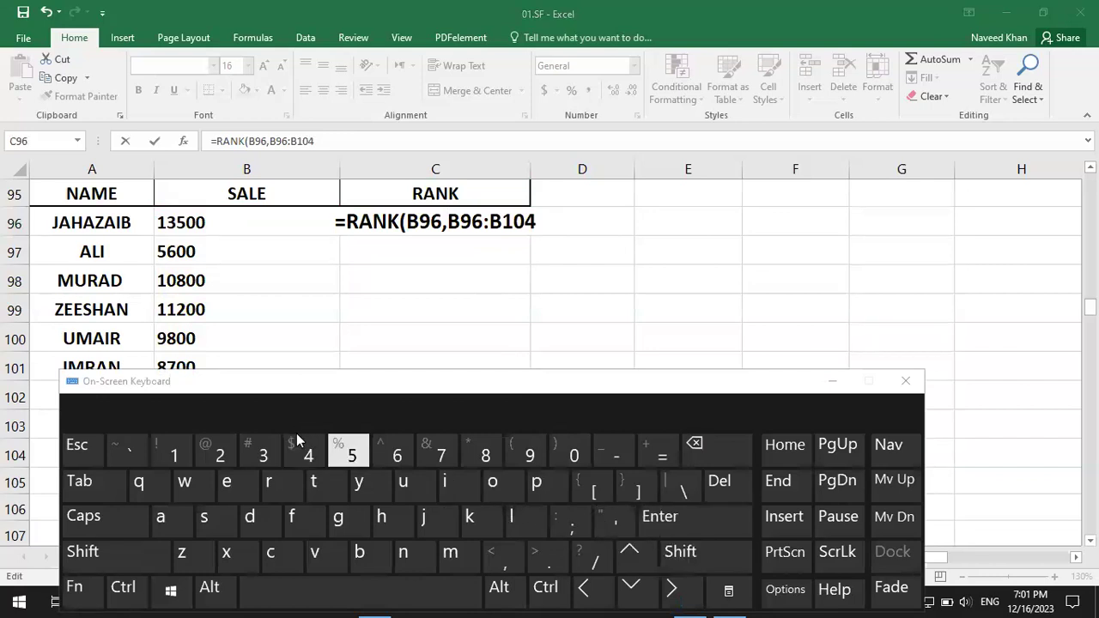
click(911, 387)
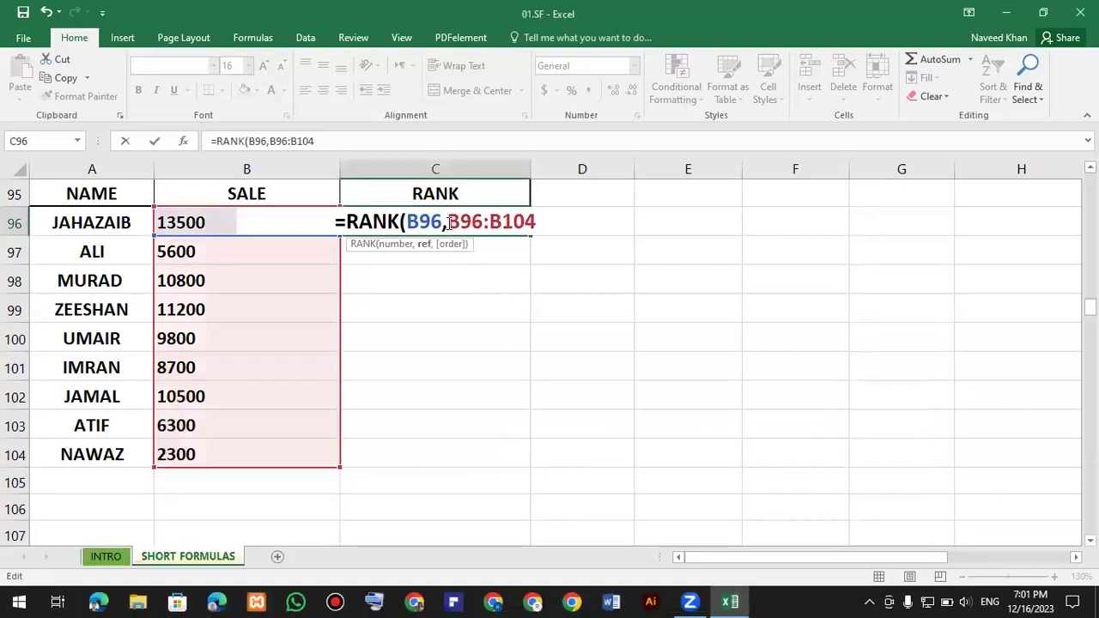
text($B)
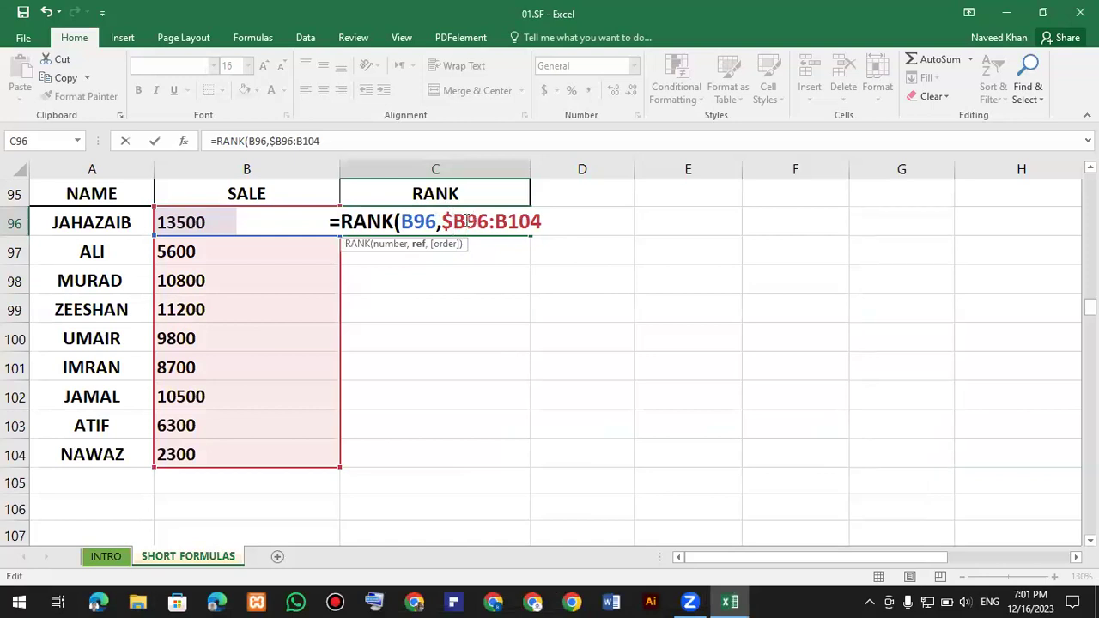
text($)
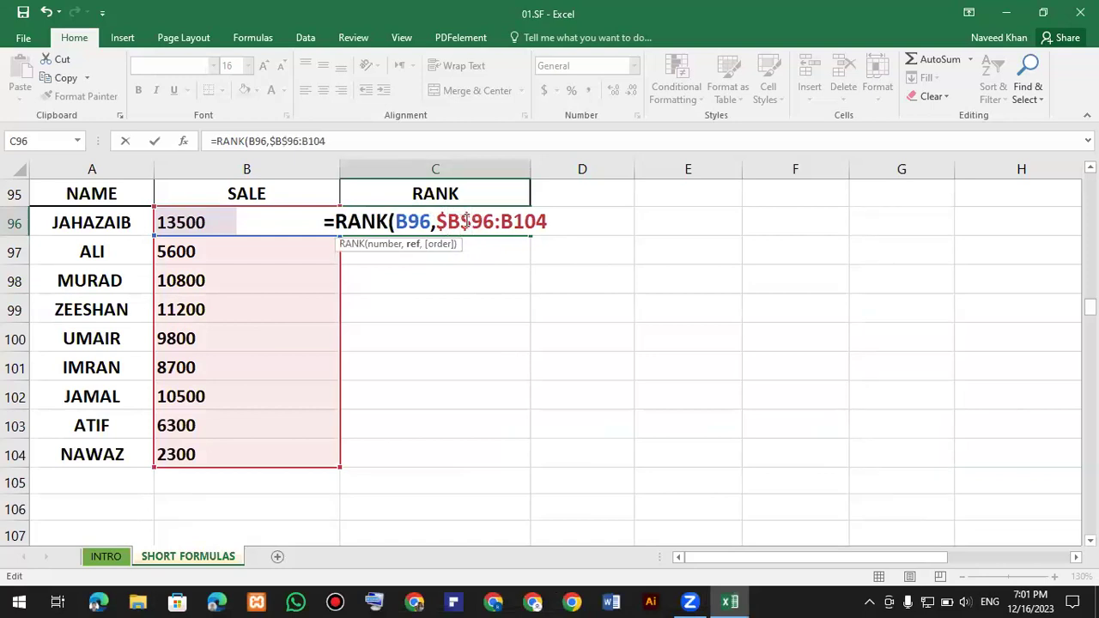
click(501, 221)
text($B)
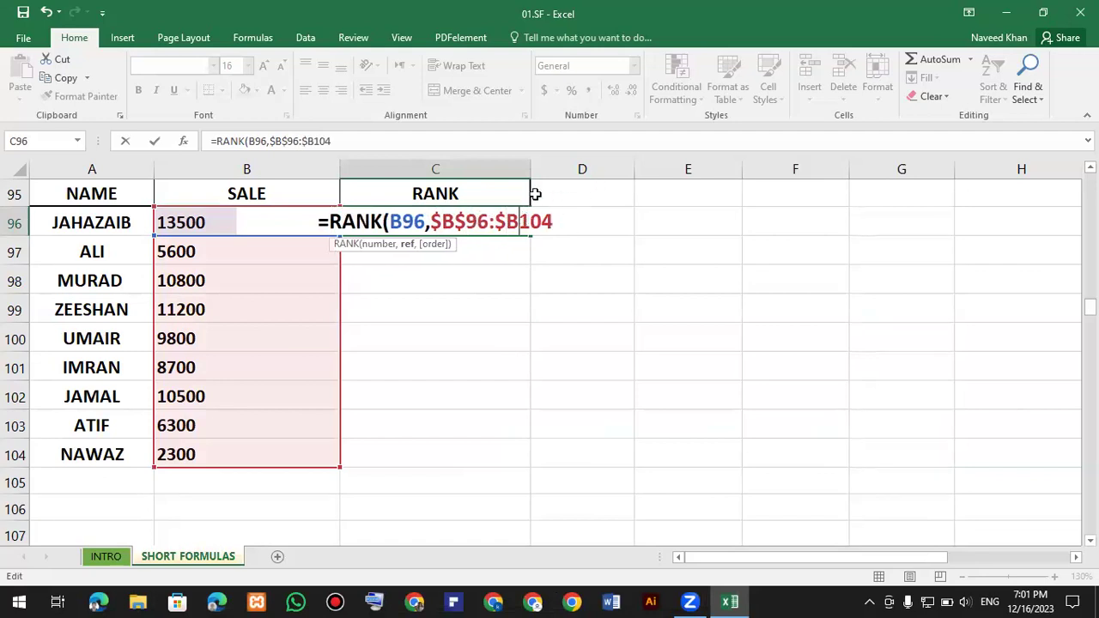
text($)
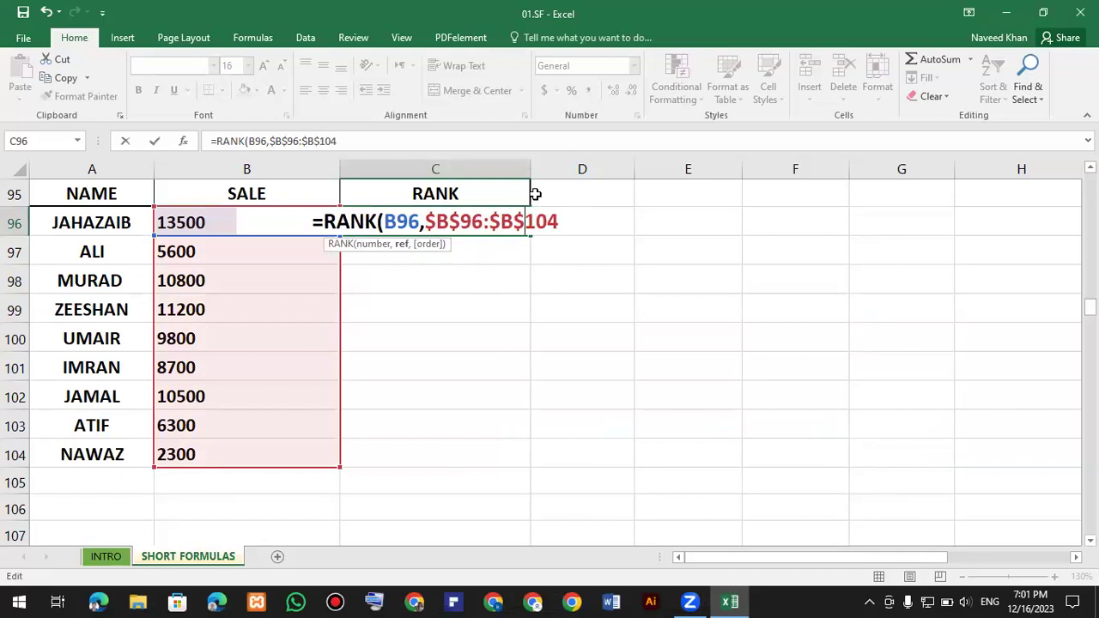
click(564, 222)
text())
key(Return)
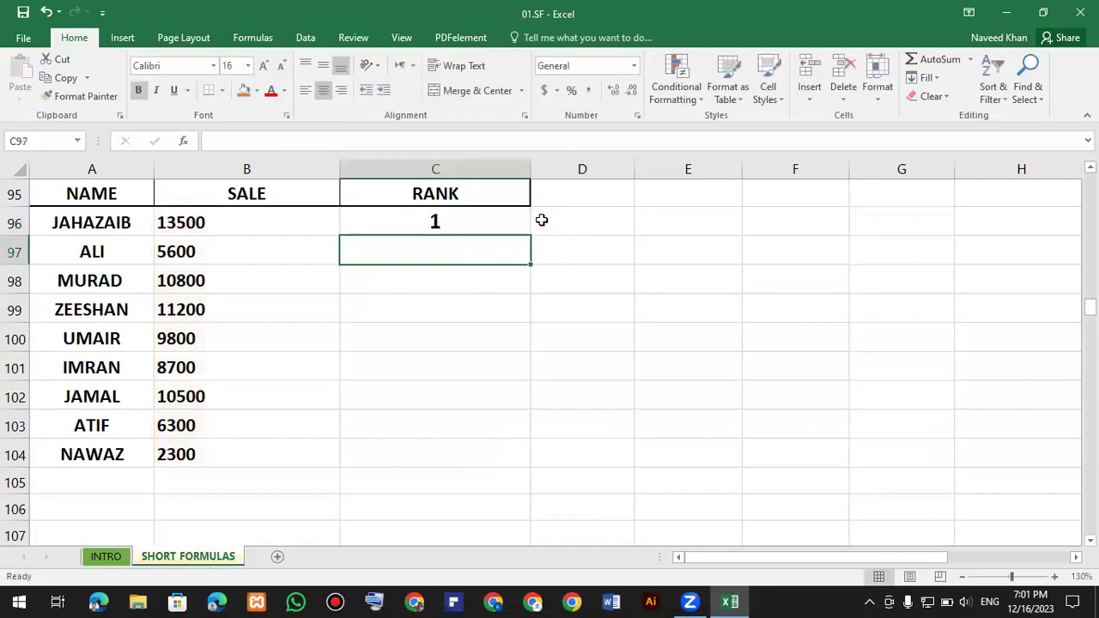
click(487, 224)
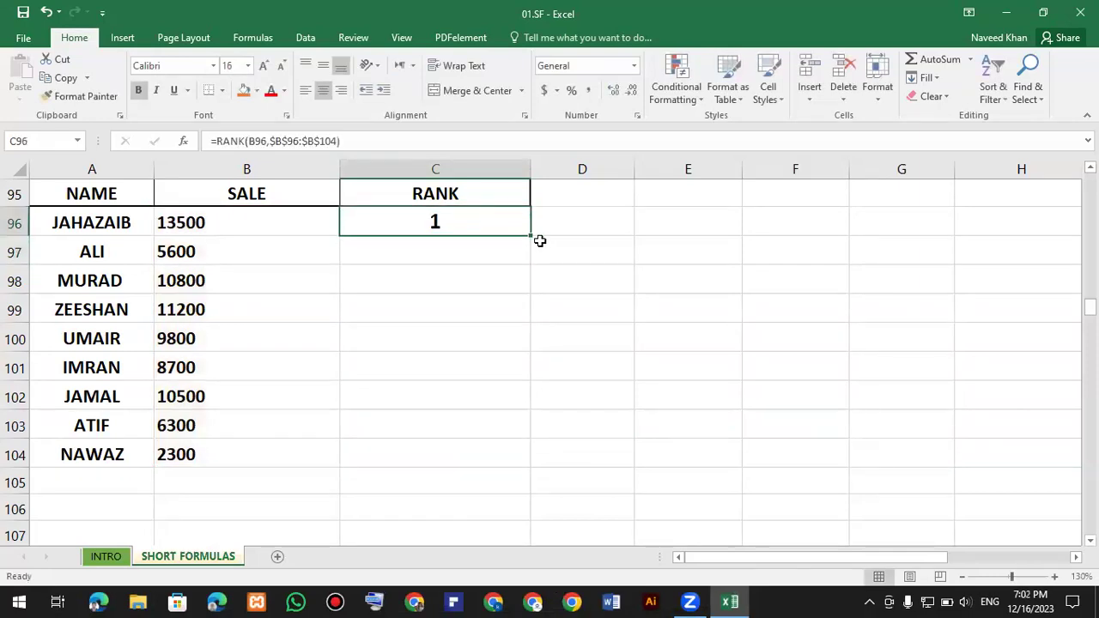
Fill the RANK formula from C96 down to C104 and check the ranks against the sales in B96:B104
drag(530, 235, 499, 448)
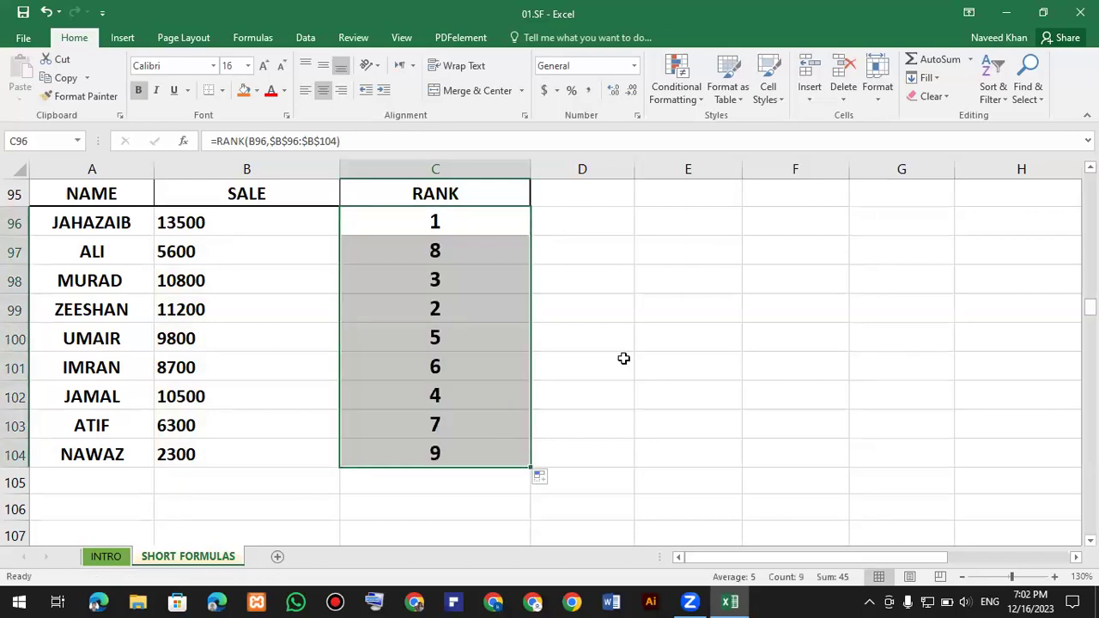
click(623, 360)
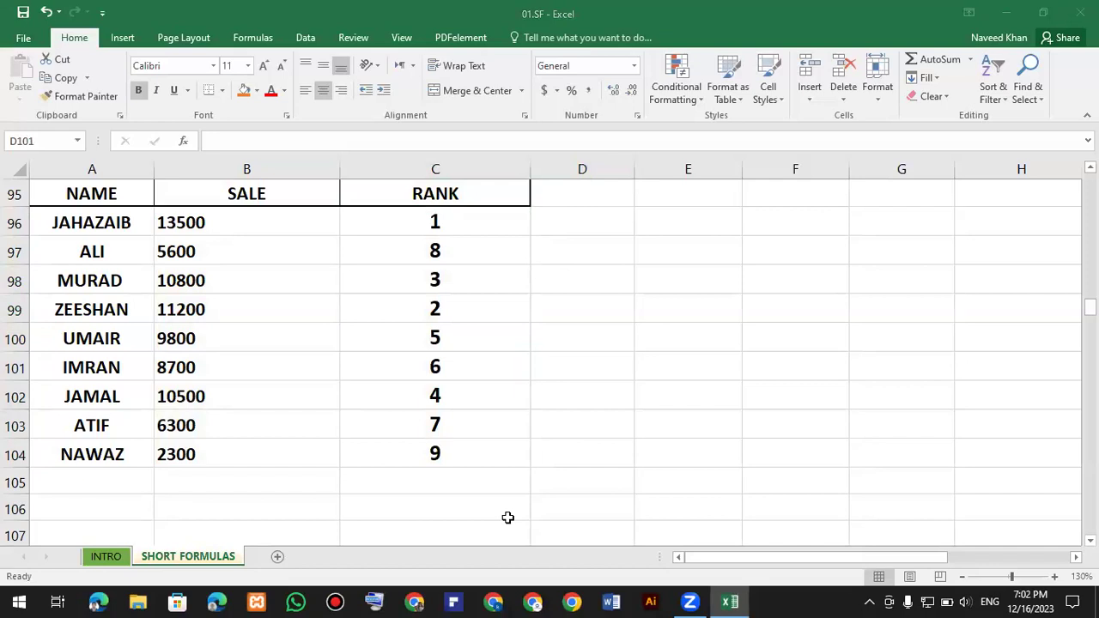
drag(476, 230, 469, 449)
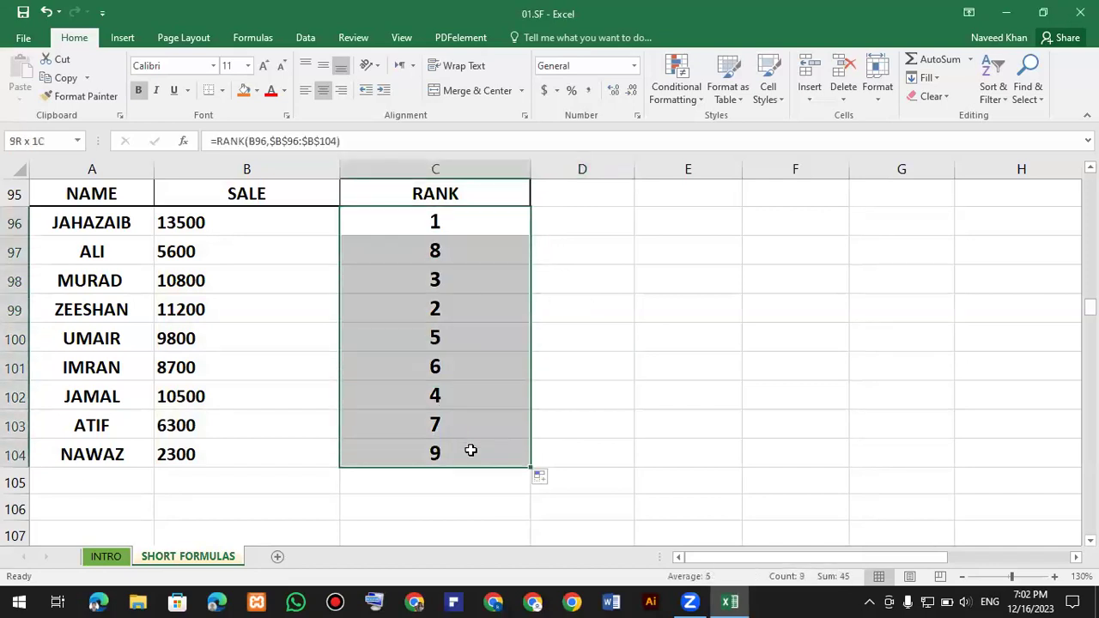
drag(220, 224, 434, 453)
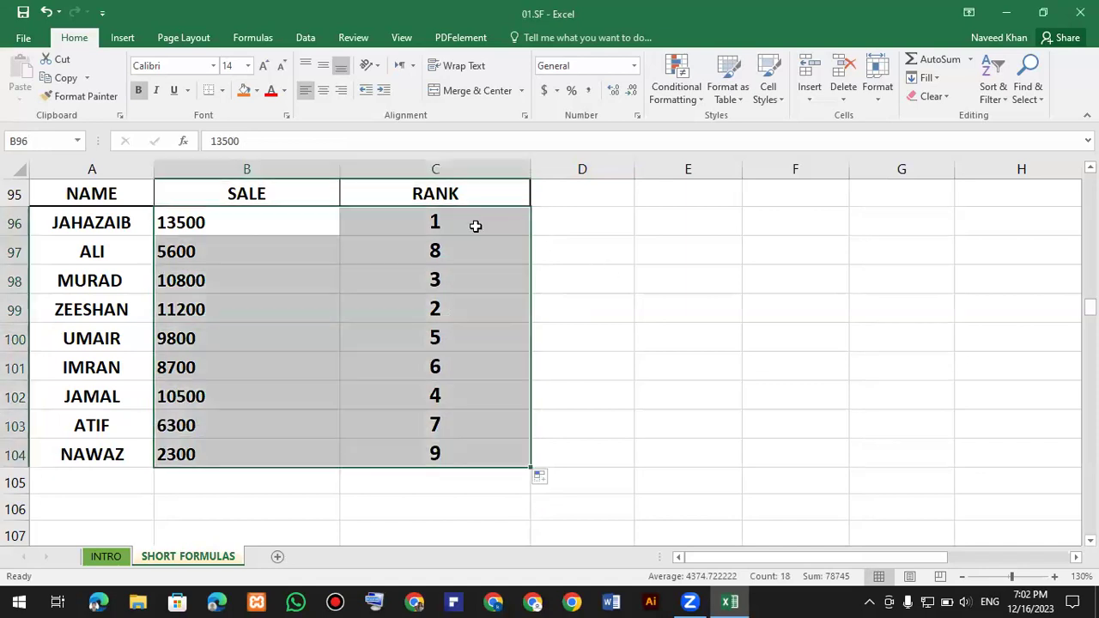
double_click(471, 224)
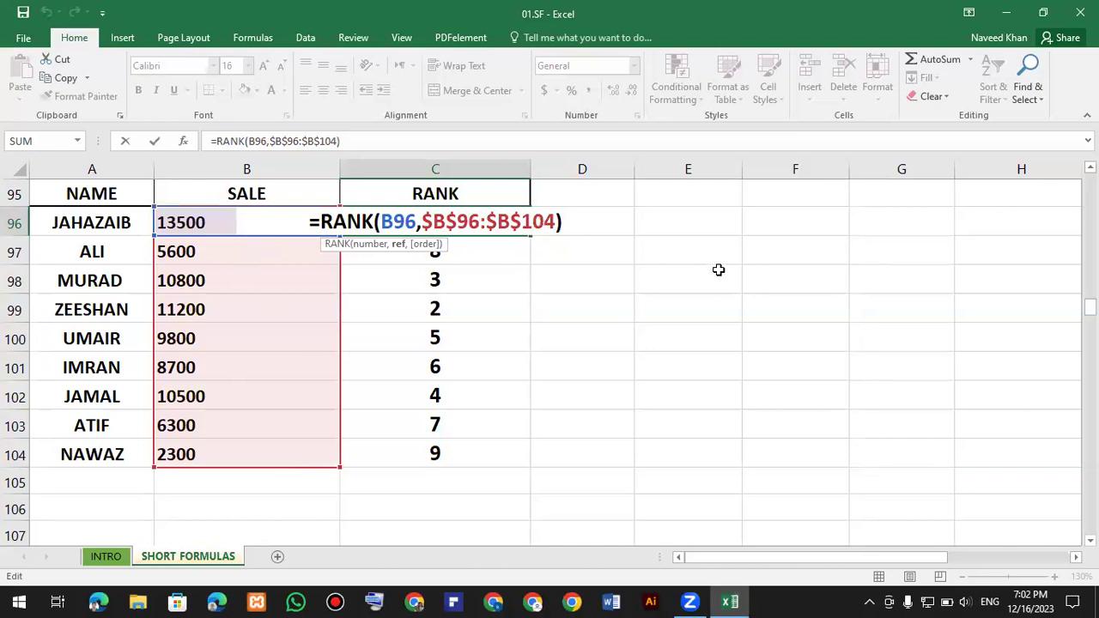
key(Return)
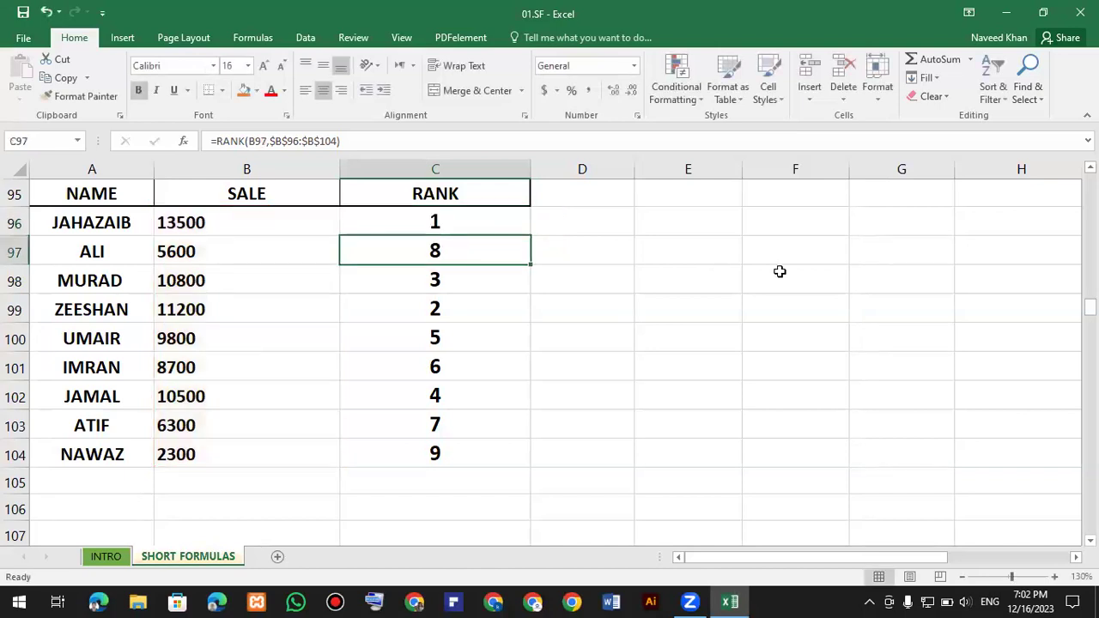
Clear the ranks in C96:C104 and start a new formula in C96 with the RANK function
drag(455, 224, 456, 449)
key(Delete)
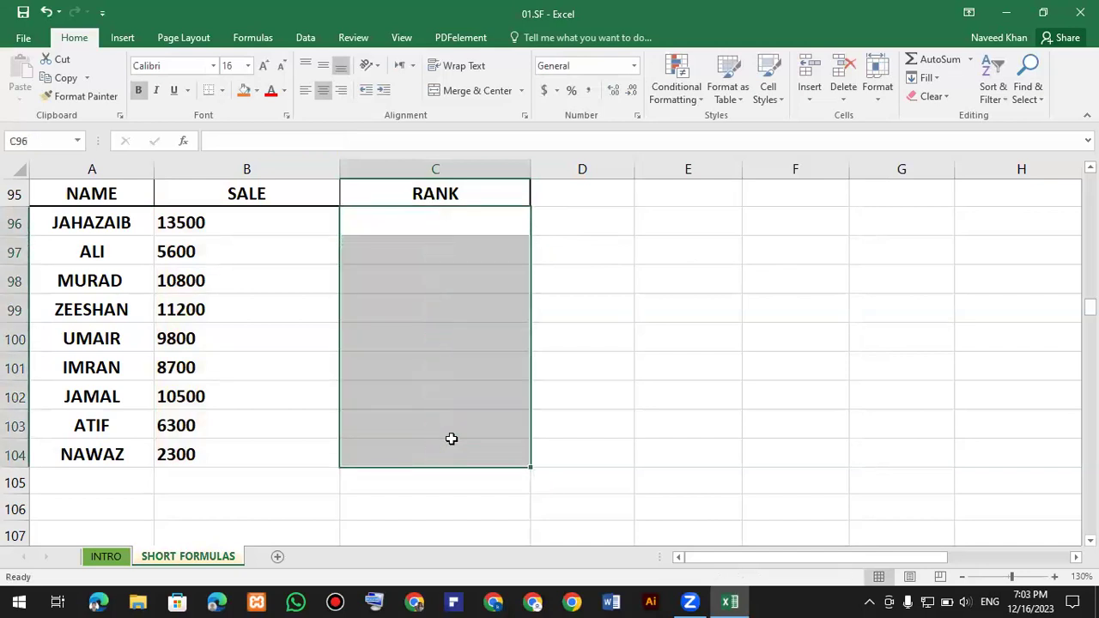
click(451, 221)
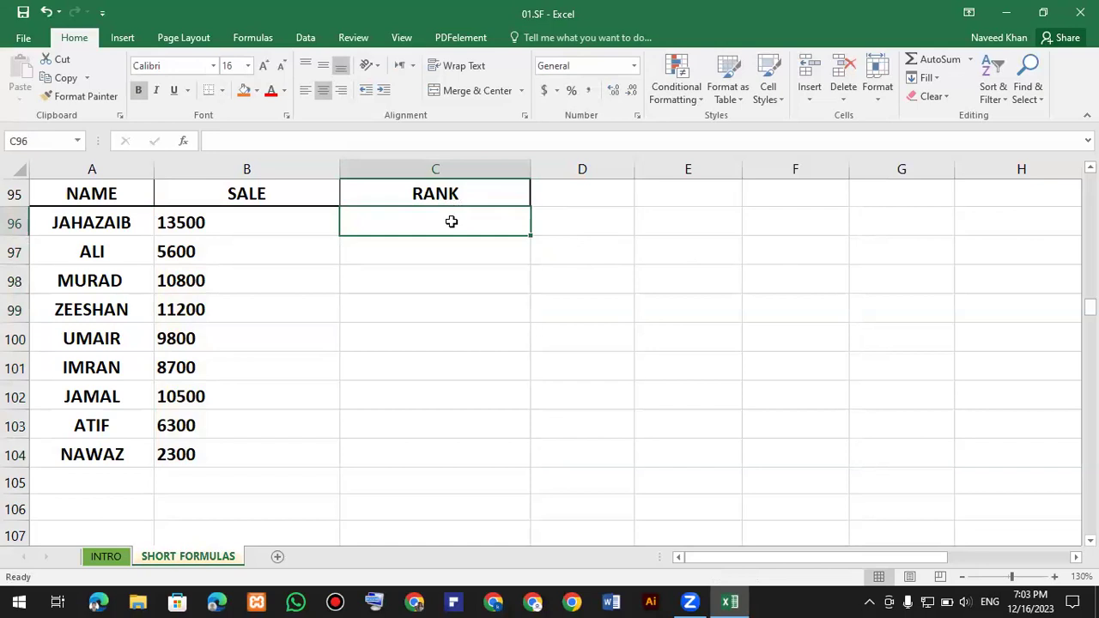
text(=rank)
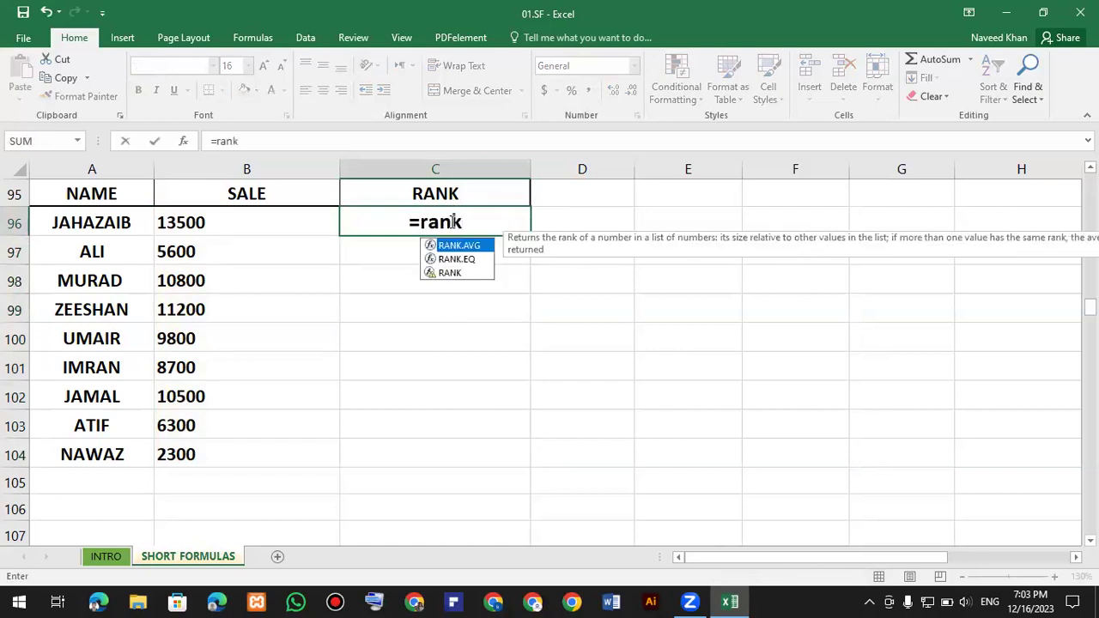
key(Down)
key(Down)
key(Tab)
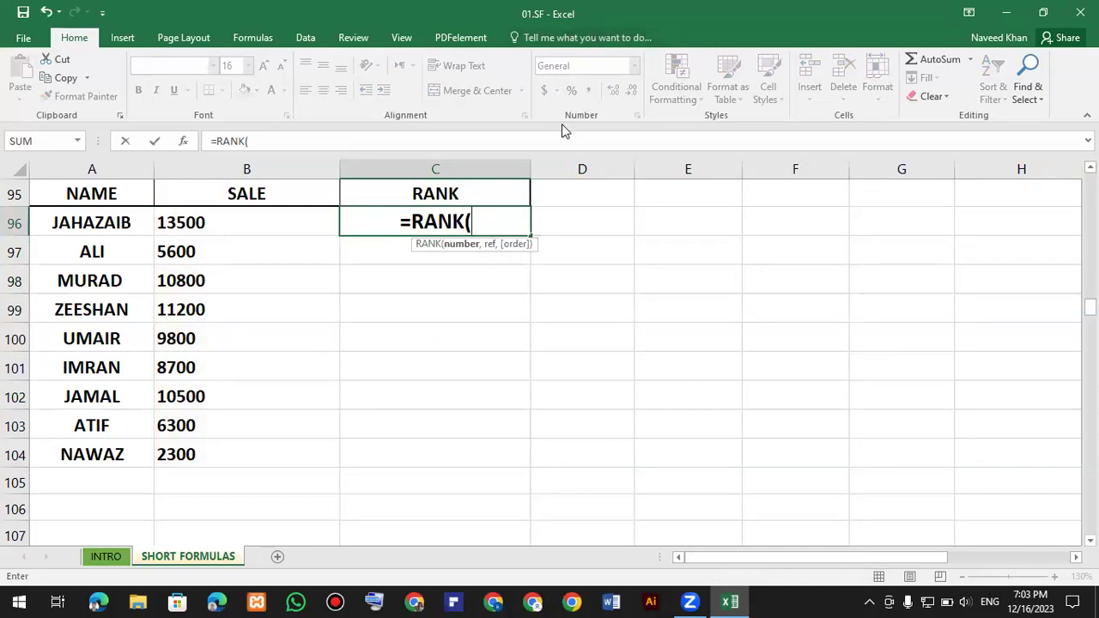
key(BackSpace)
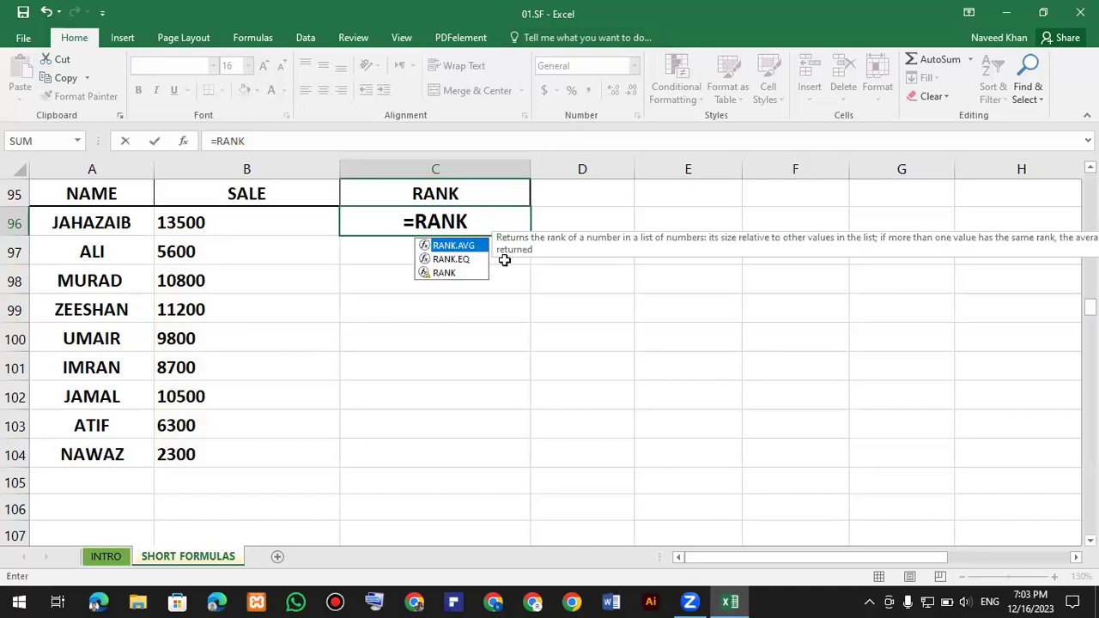
double_click(459, 275)
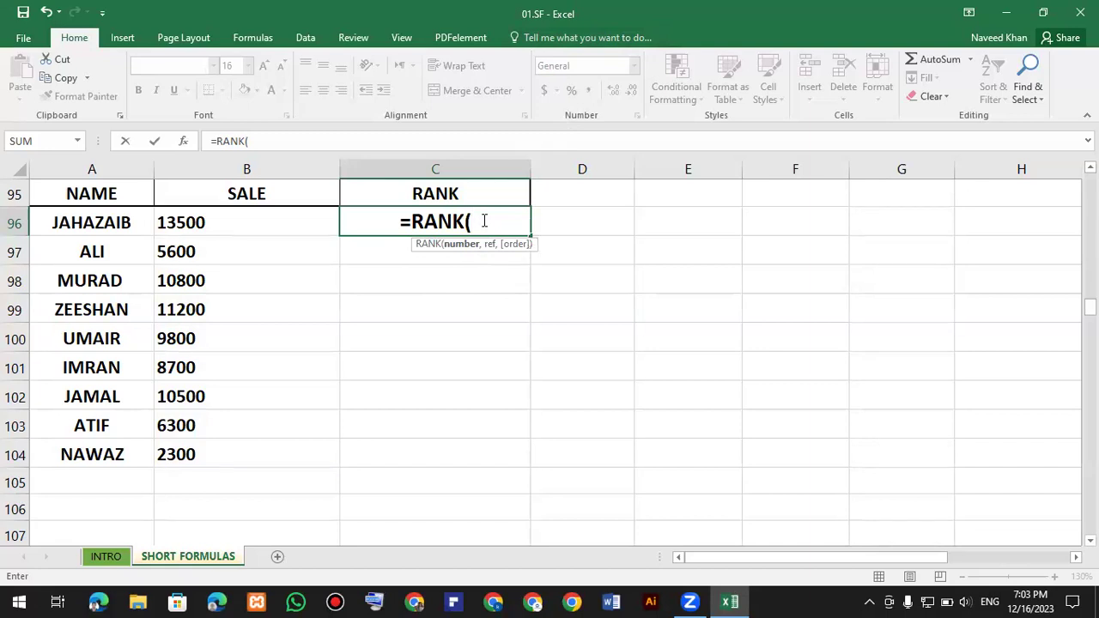
Complete the formula in C96 as =RANK(B96,$B$96:$B$104), with B96 as the number and an absolute reference range
click(217, 223)
text(,)
drag(217, 222, 215, 454)
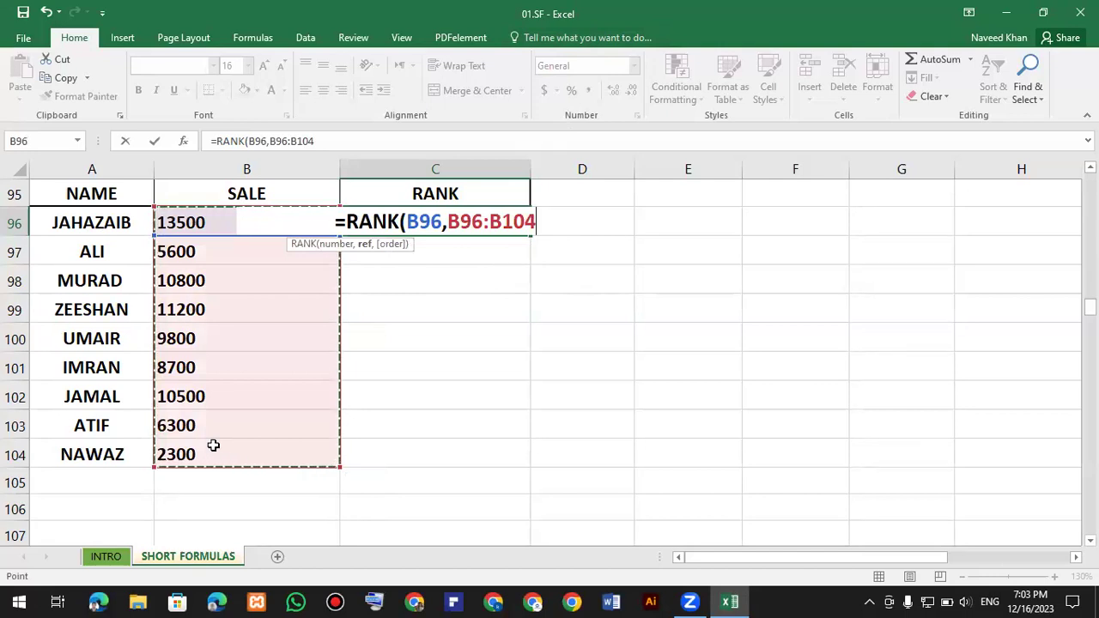
key(F4)
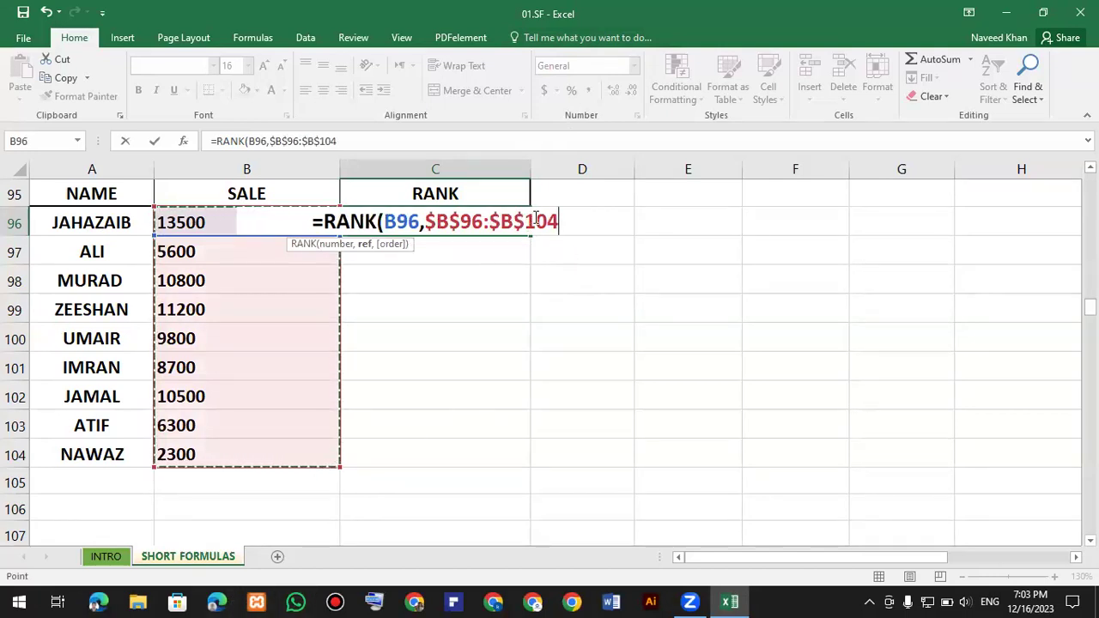
text())
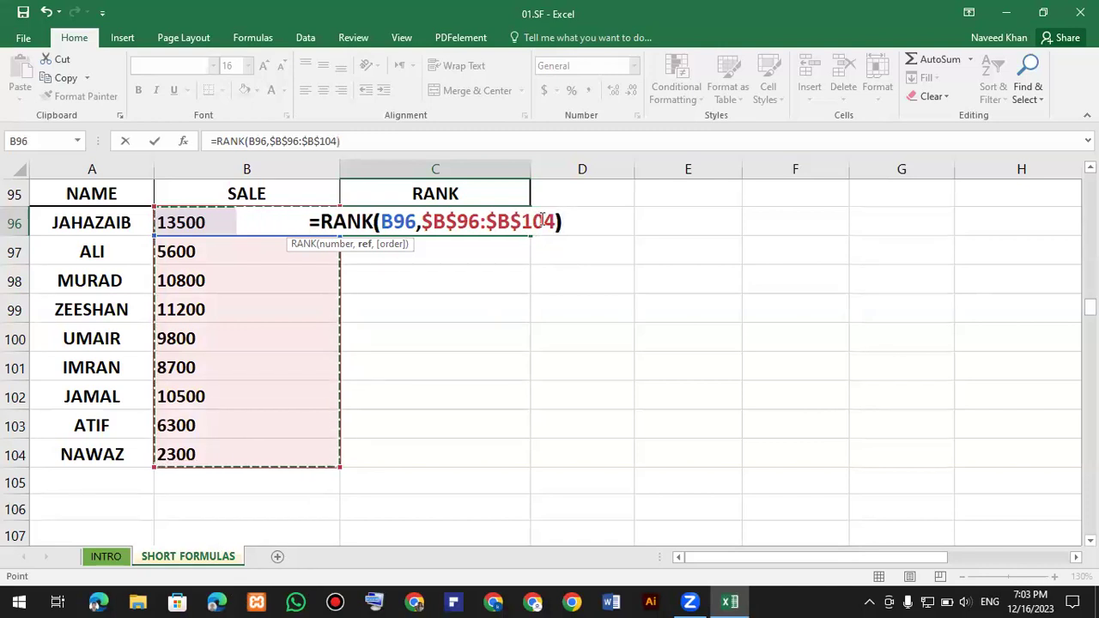
key(Return)
Fill the RANK formula from C96 down to C104
click(510, 220)
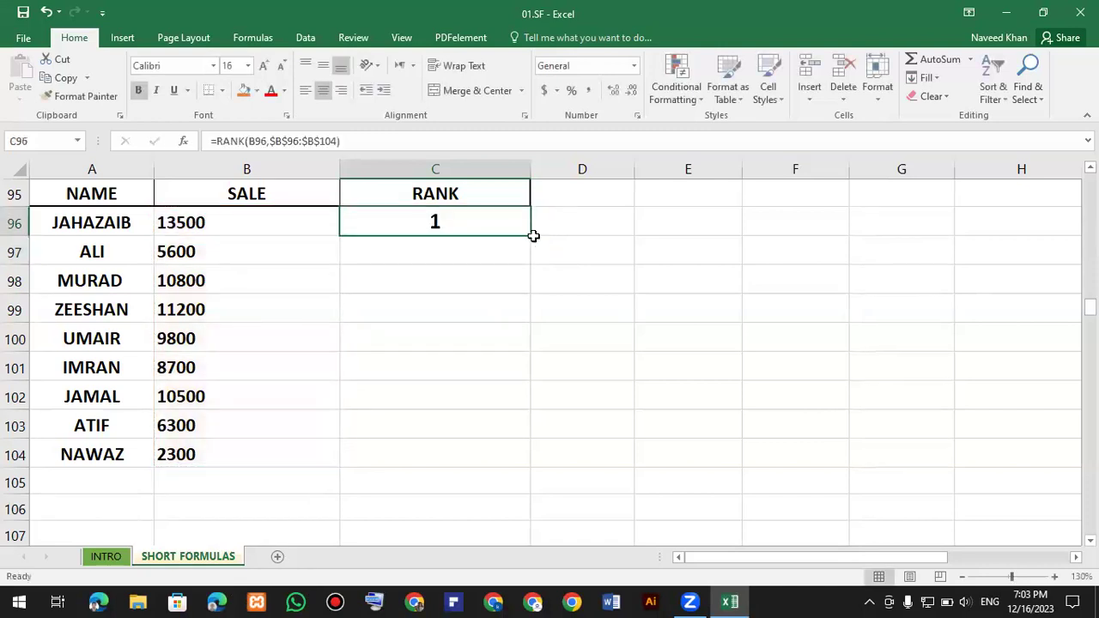
drag(528, 235, 522, 467)
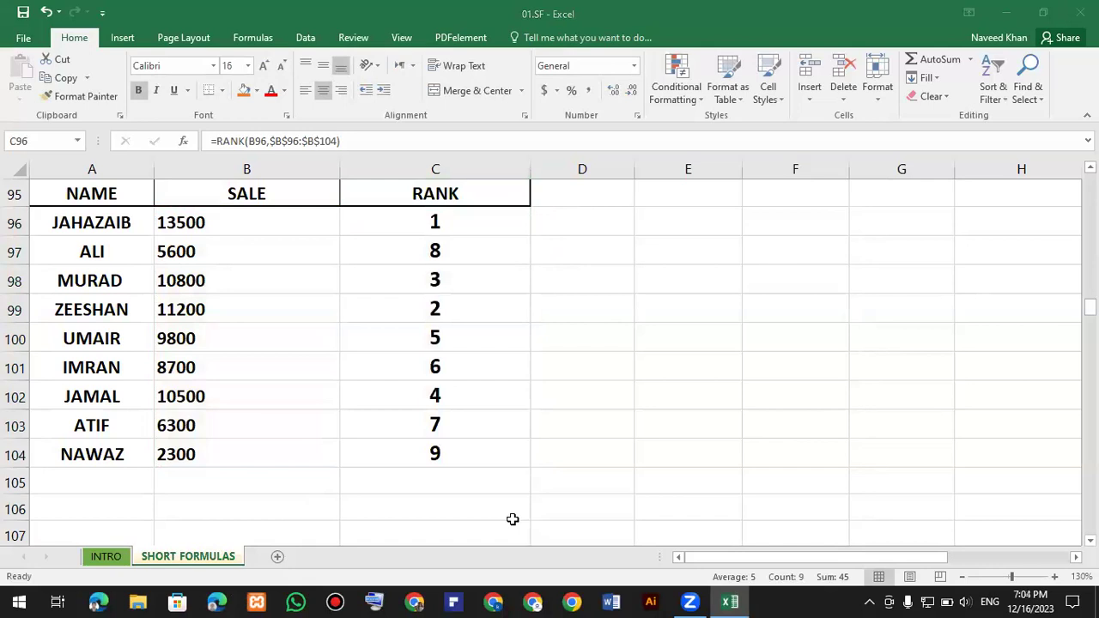
click(456, 230)
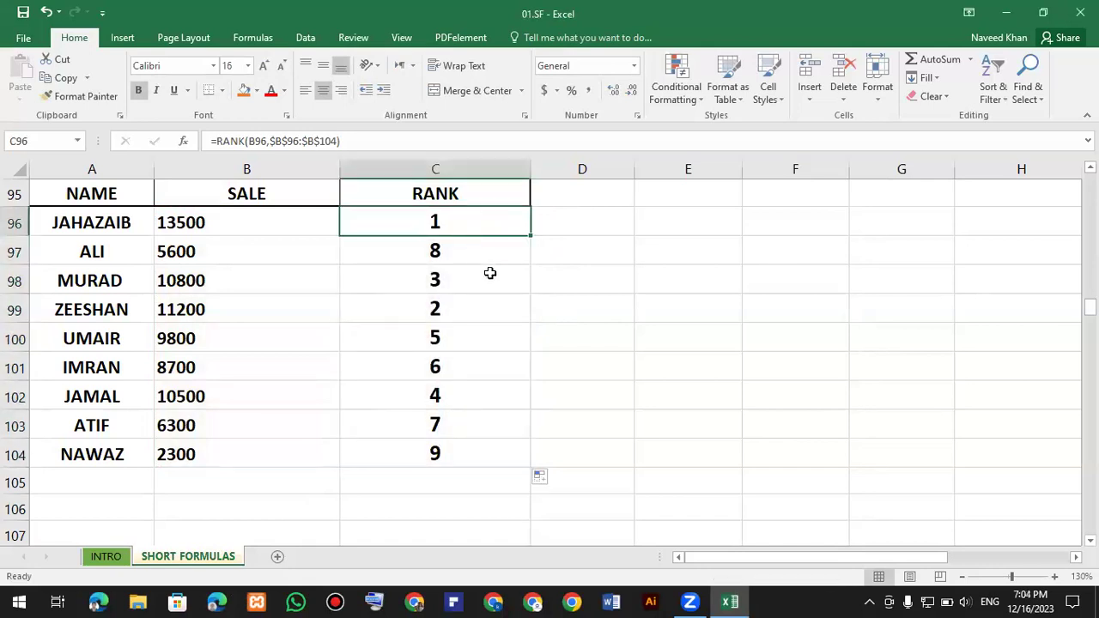
Clear the existing LOWER, UPPER and PROPER results from B111:D114
scroll(483, 283, down, 3)
scroll(479, 291, down, 1)
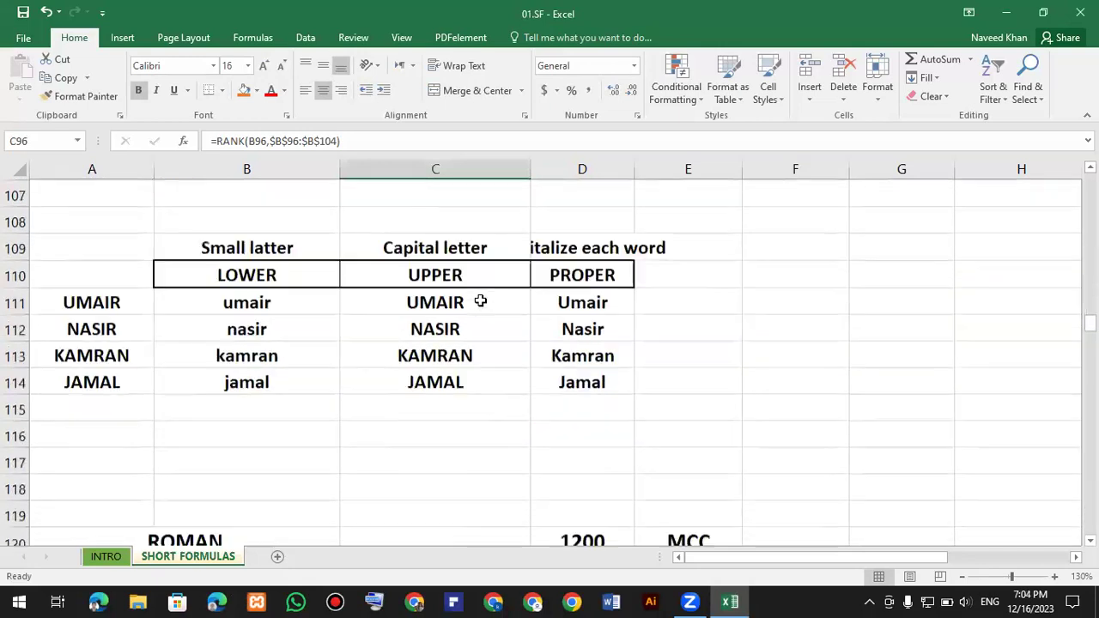
drag(273, 301, 606, 369)
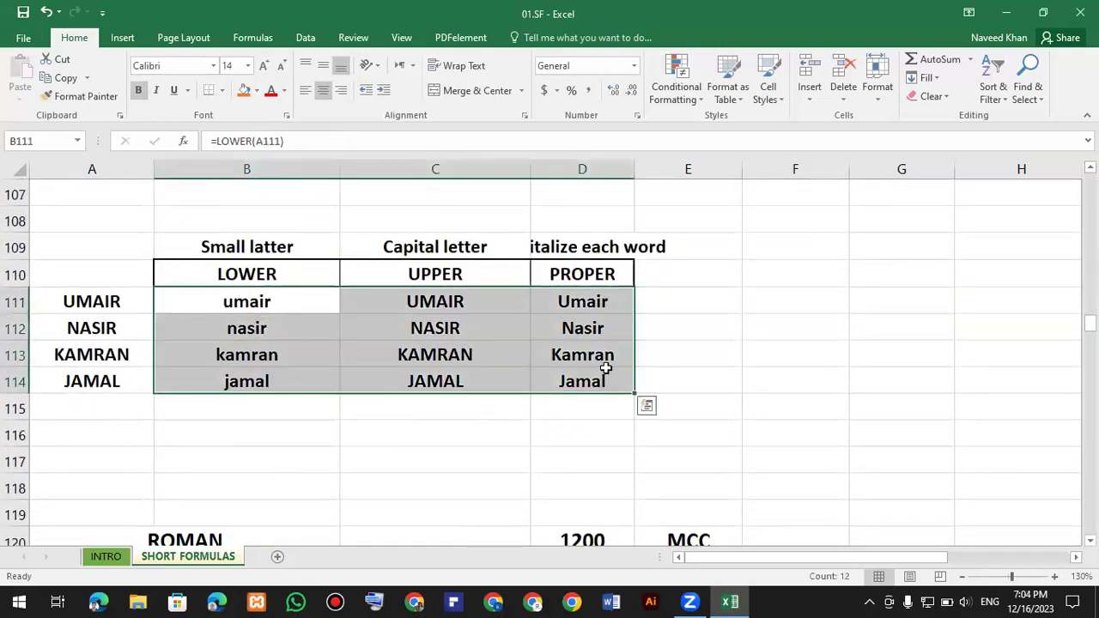
key(Delete)
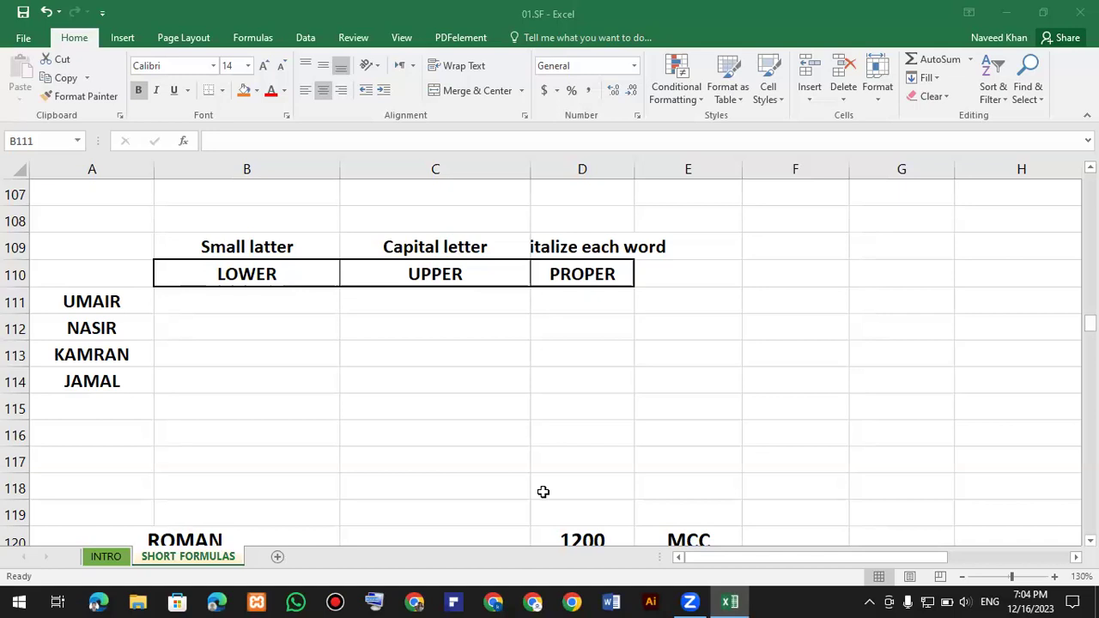
Widen column D to fit the full "Capitalize each word" heading in D109
double_click(576, 246)
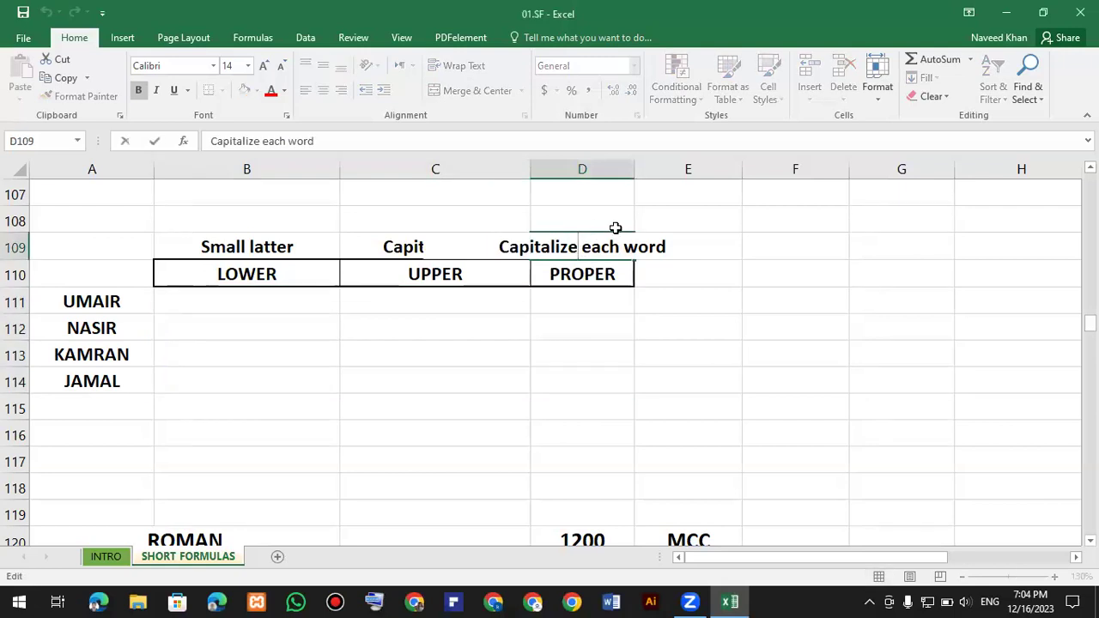
click(635, 168)
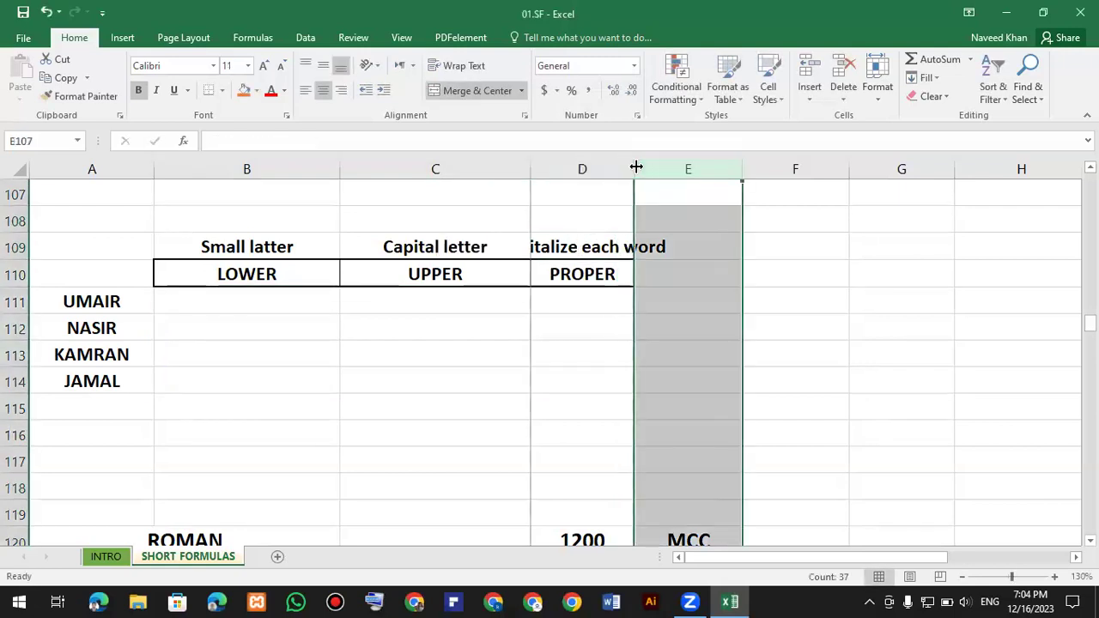
double_click(635, 168)
click(803, 247)
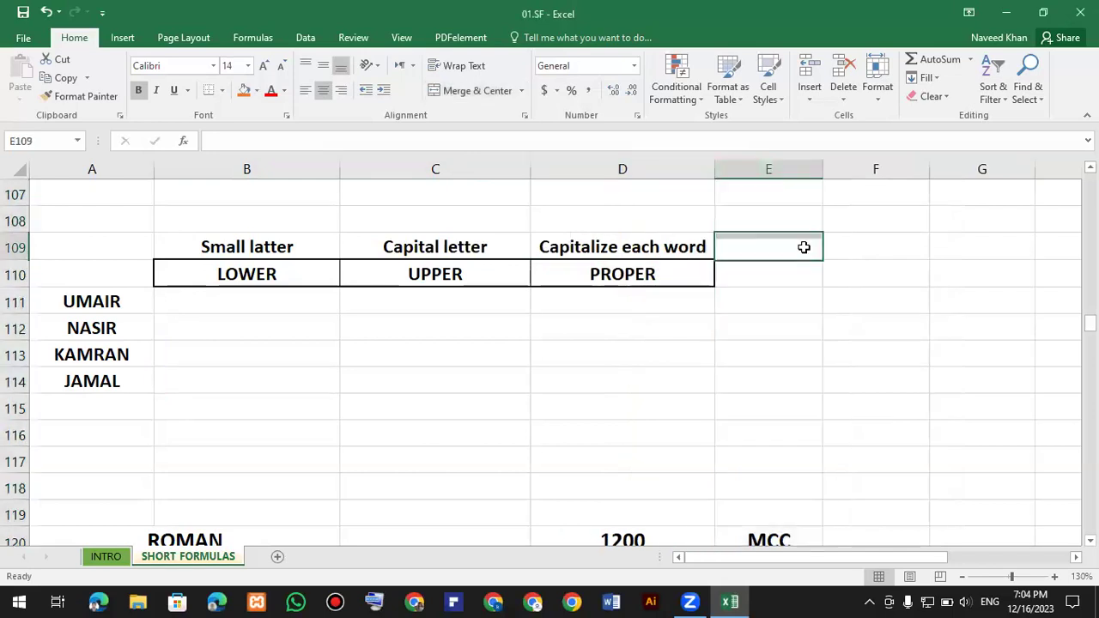
Examine the case descriptions and function headings in B109:D110 and the source names in A111:A114
click(264, 277)
click(278, 240)
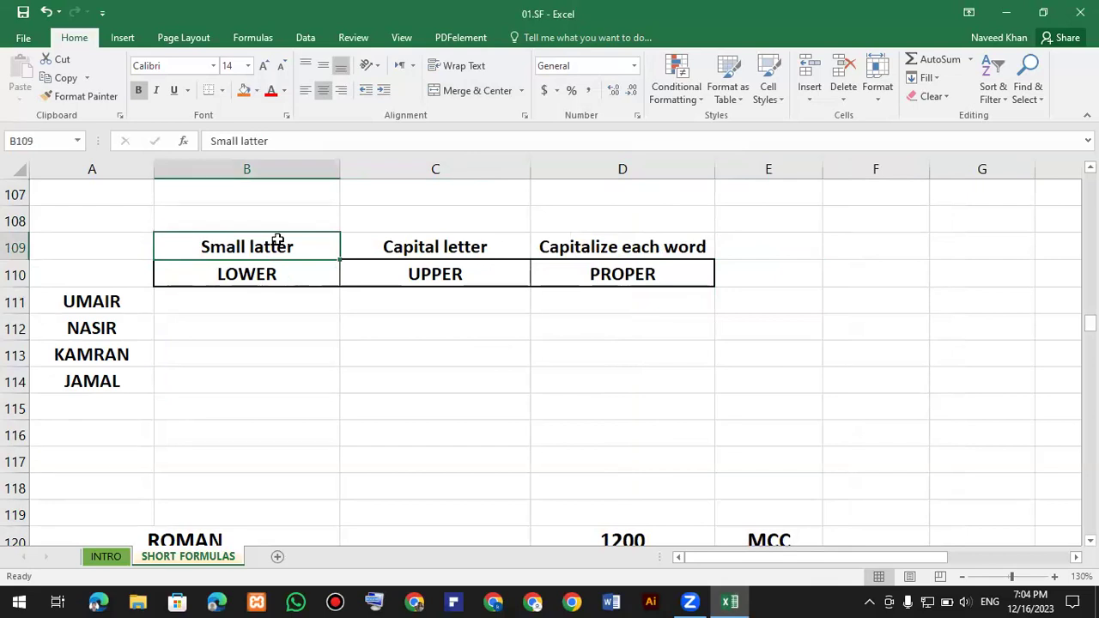
click(455, 247)
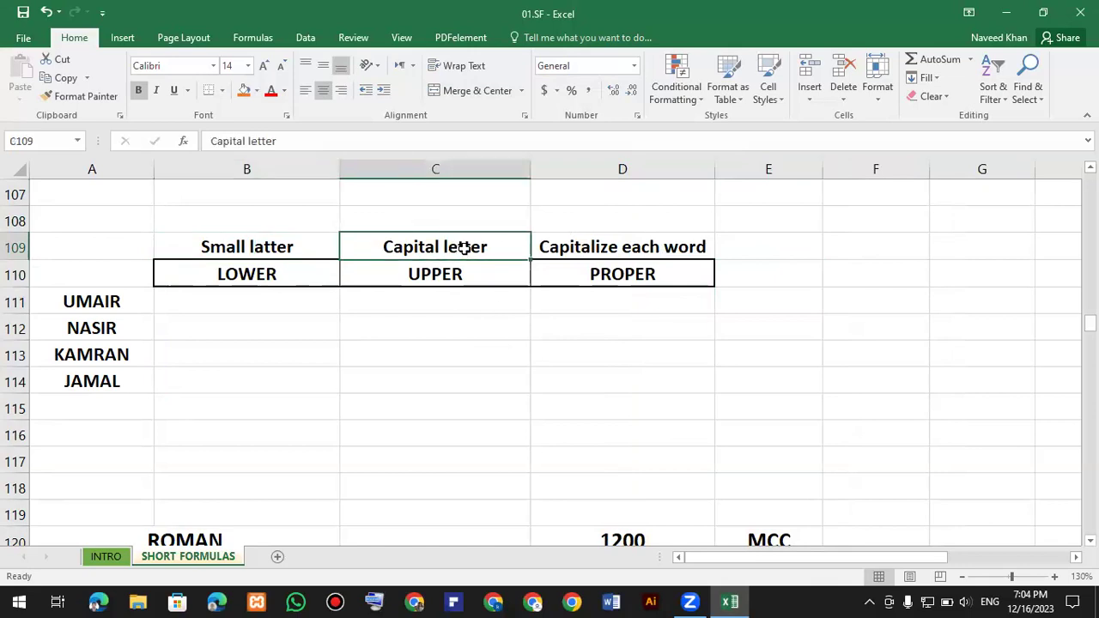
click(455, 268)
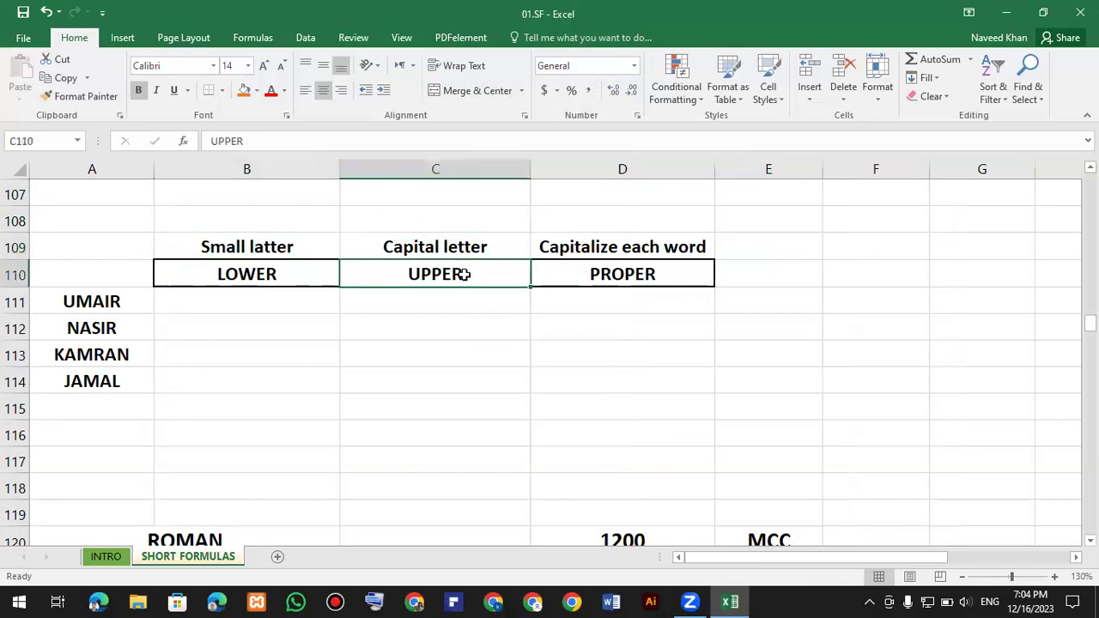
click(626, 254)
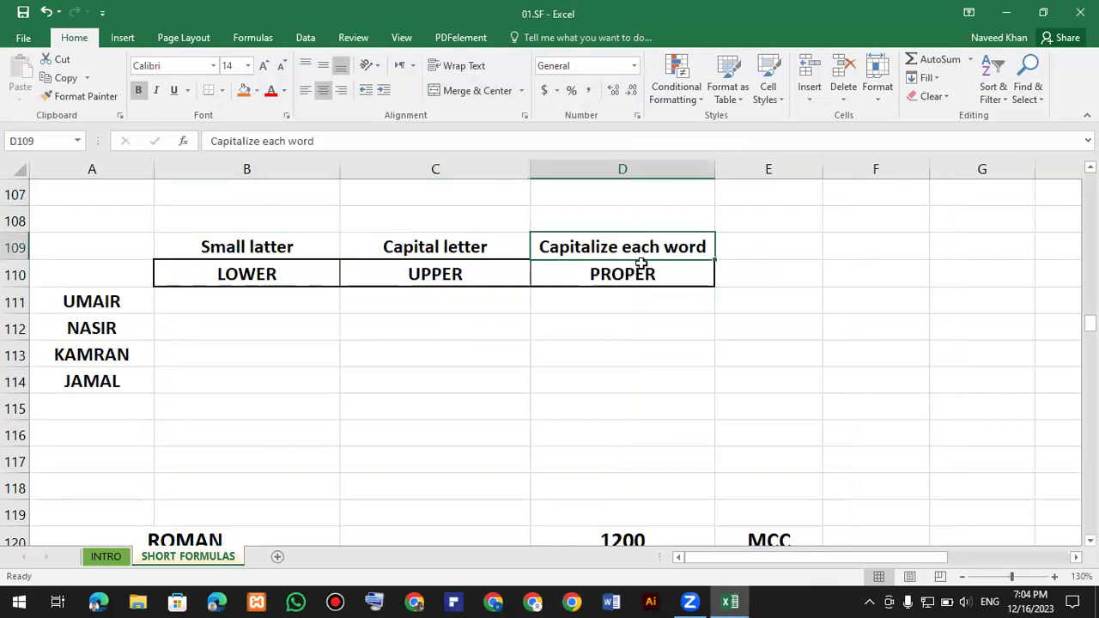
click(646, 266)
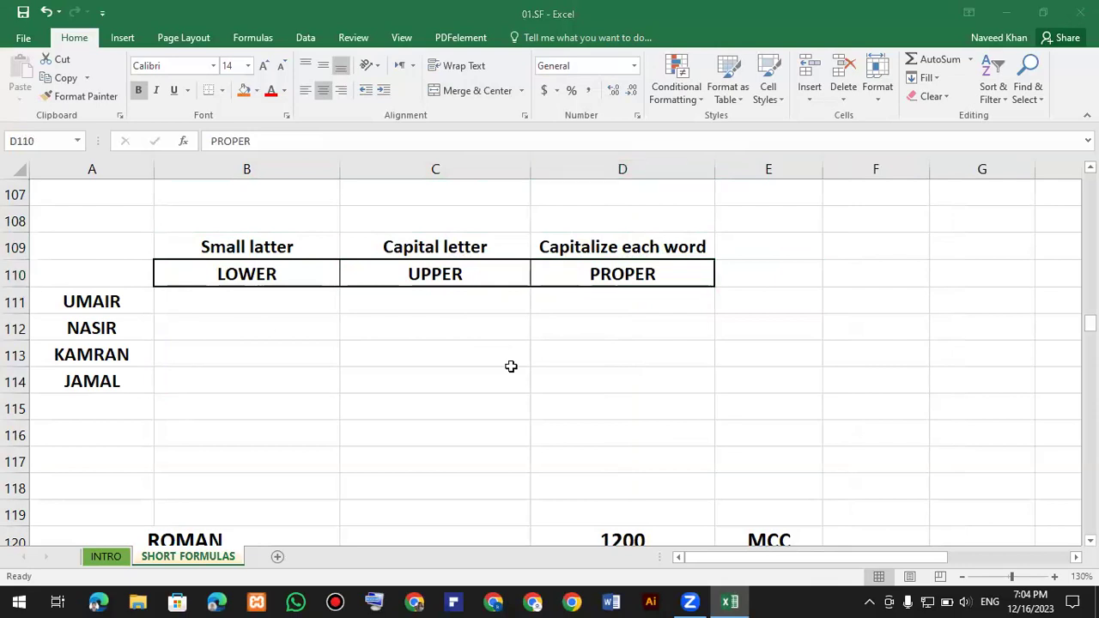
key(F2)
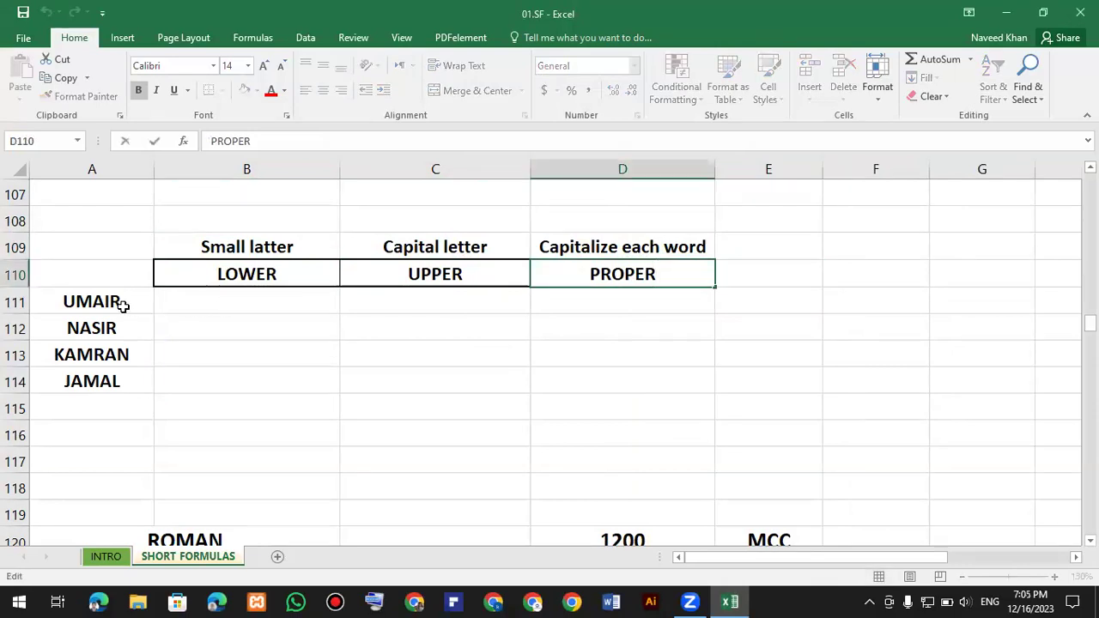
drag(116, 302, 114, 383)
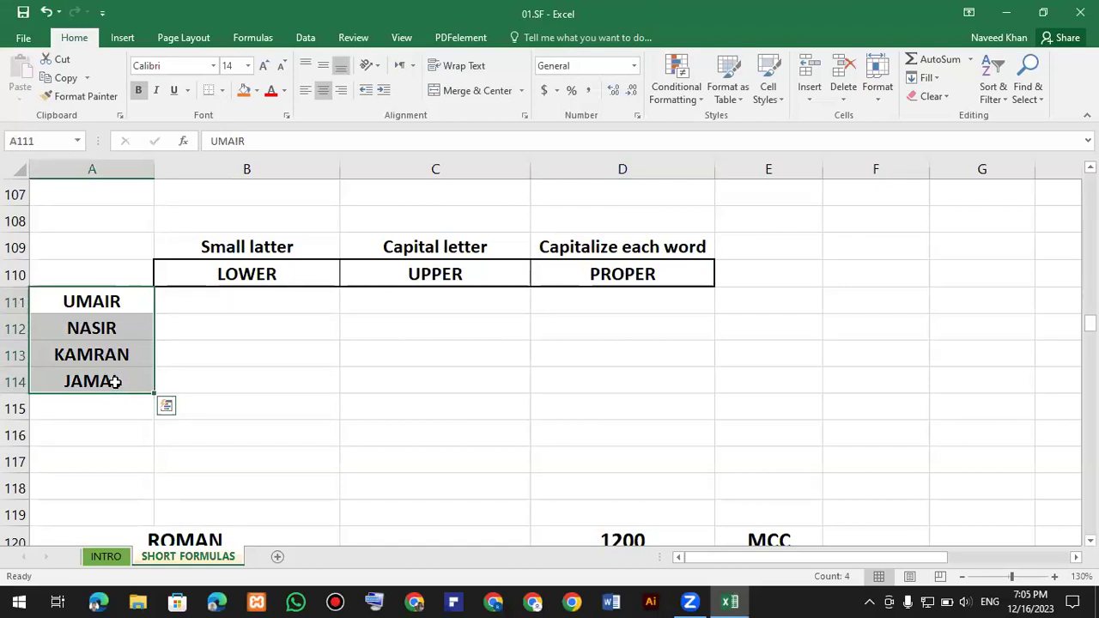
click(211, 302)
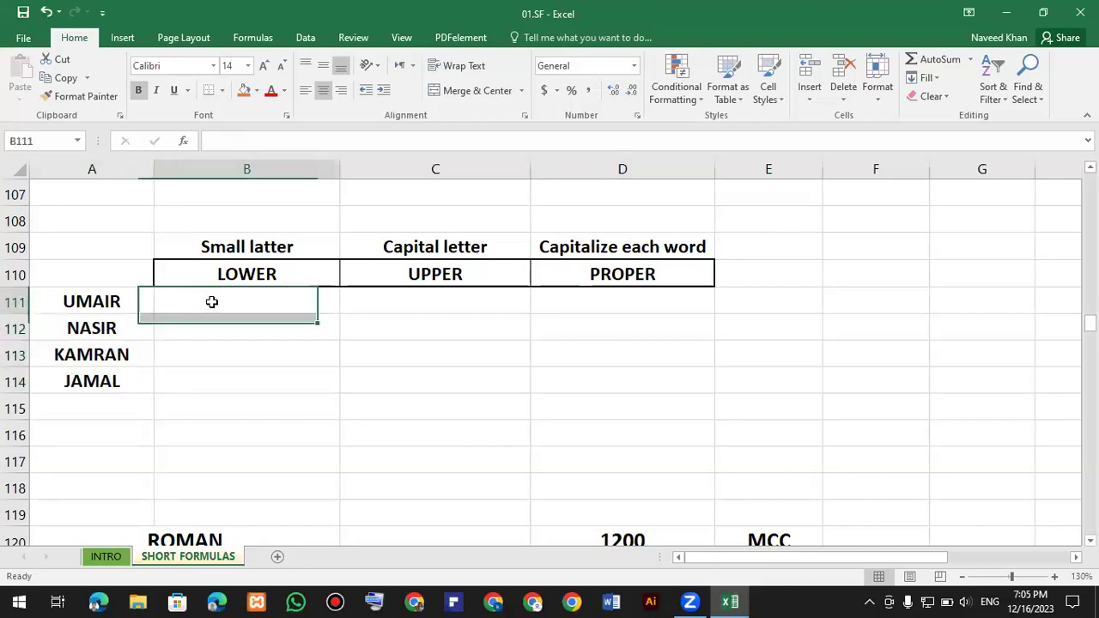
drag(94, 302, 113, 405)
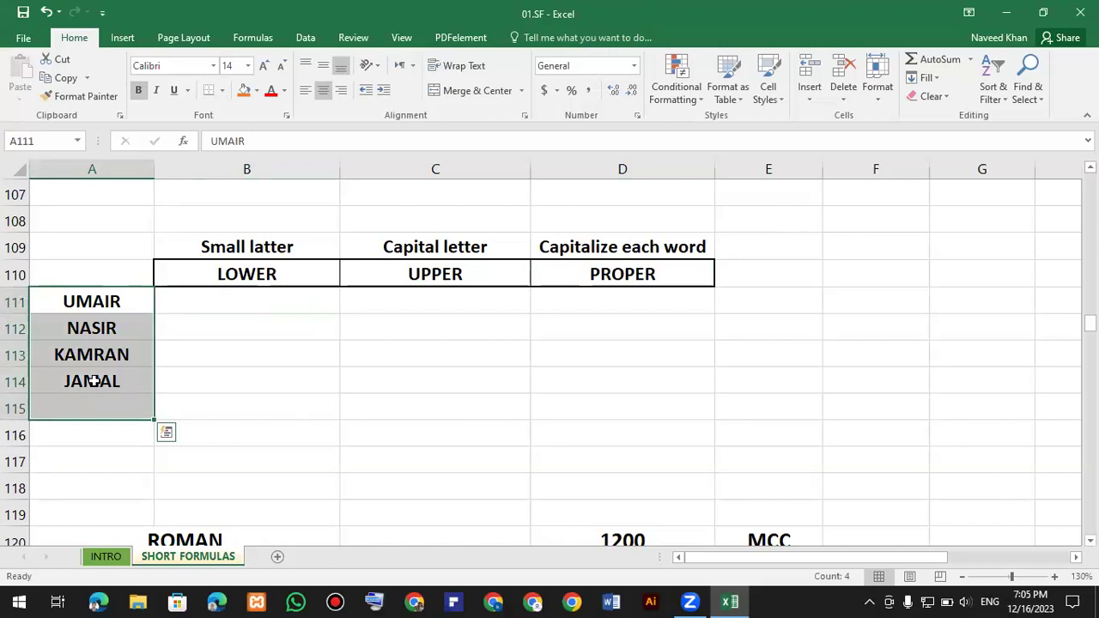
Enter =LOWER(A111) in B111 to convert the first source name to small letters
click(196, 299)
text(=)
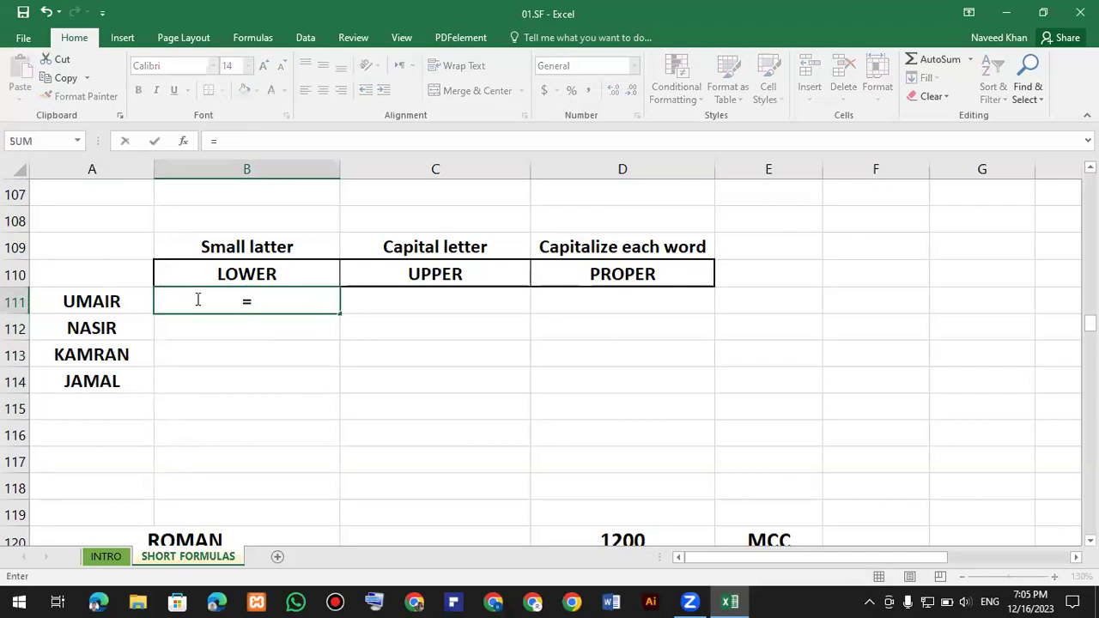
text(lowe)
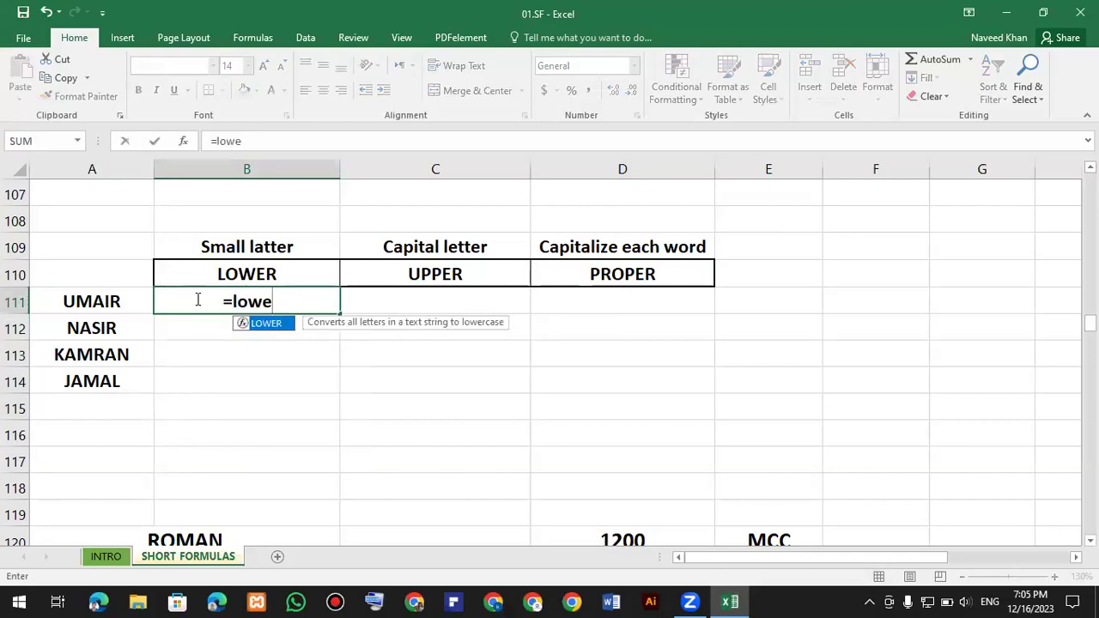
text(r)
key(Tab)
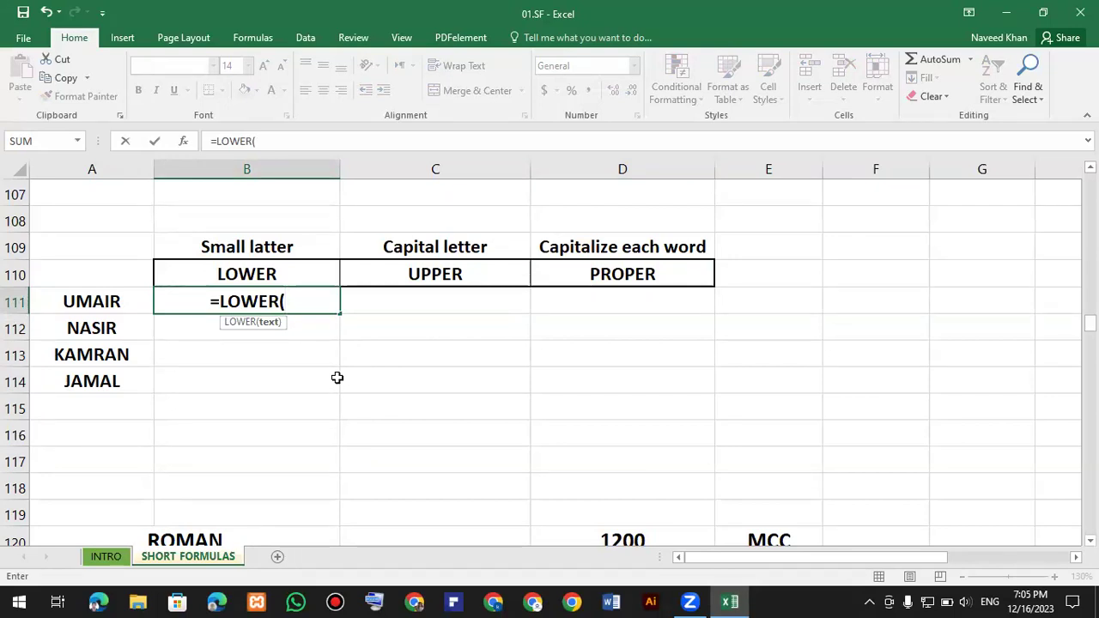
click(102, 302)
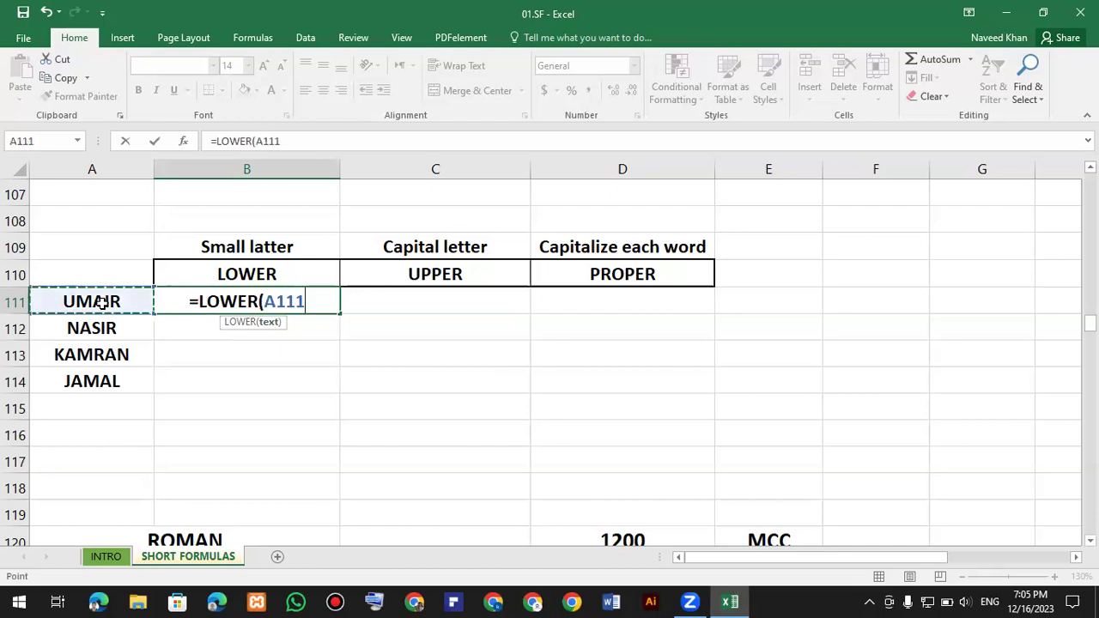
text())
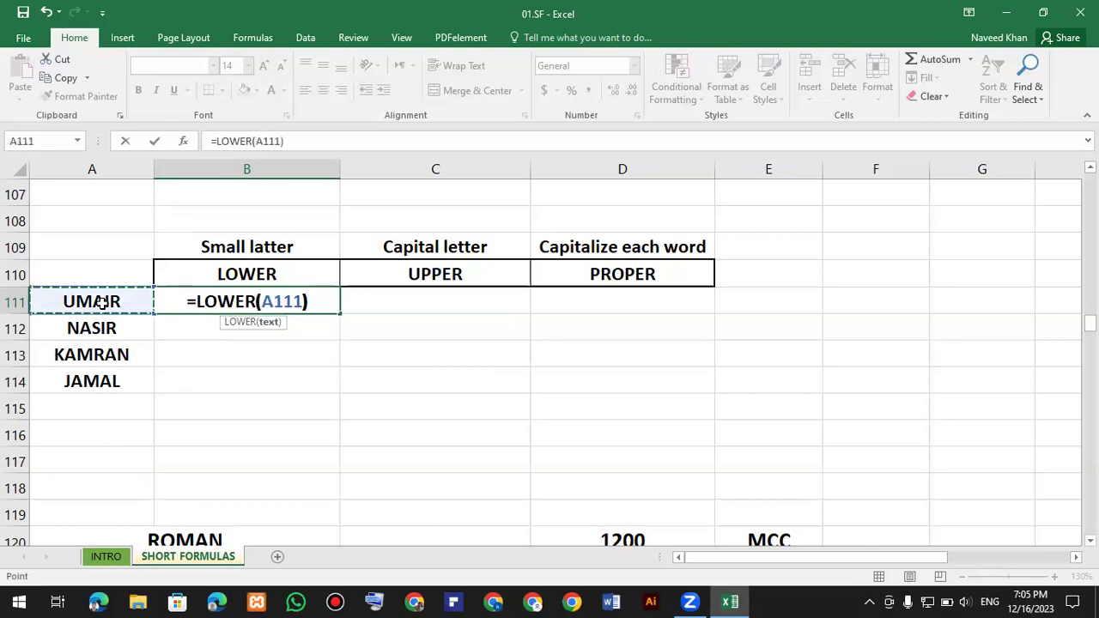
key(Return)
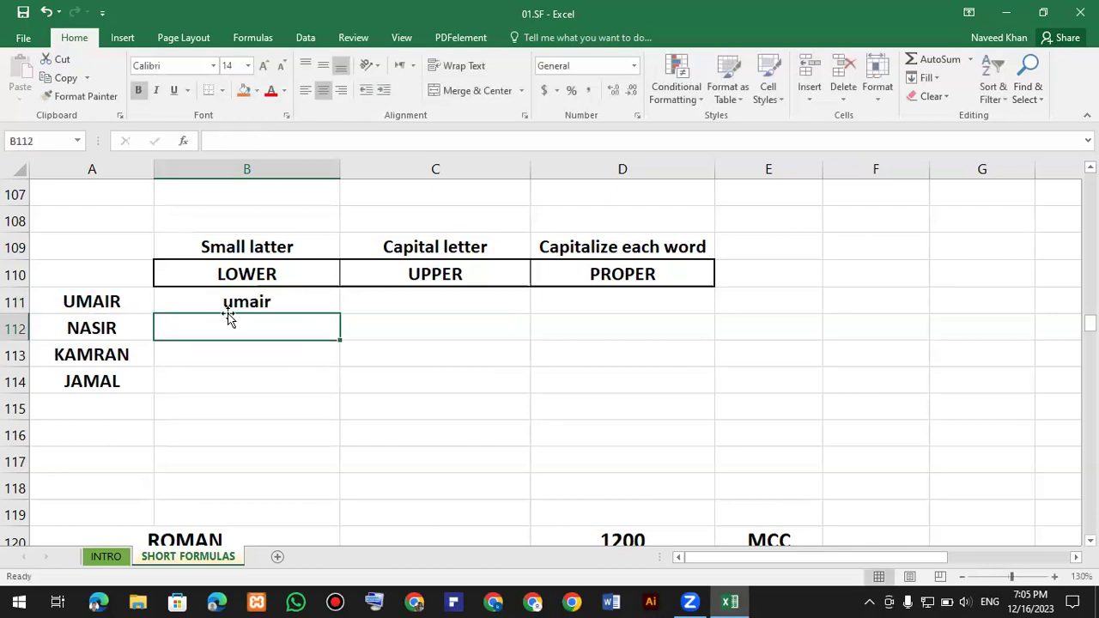
Fill the LOWER formula from B111 down to B114 and compare the results with the source names in A111:A114
click(130, 308)
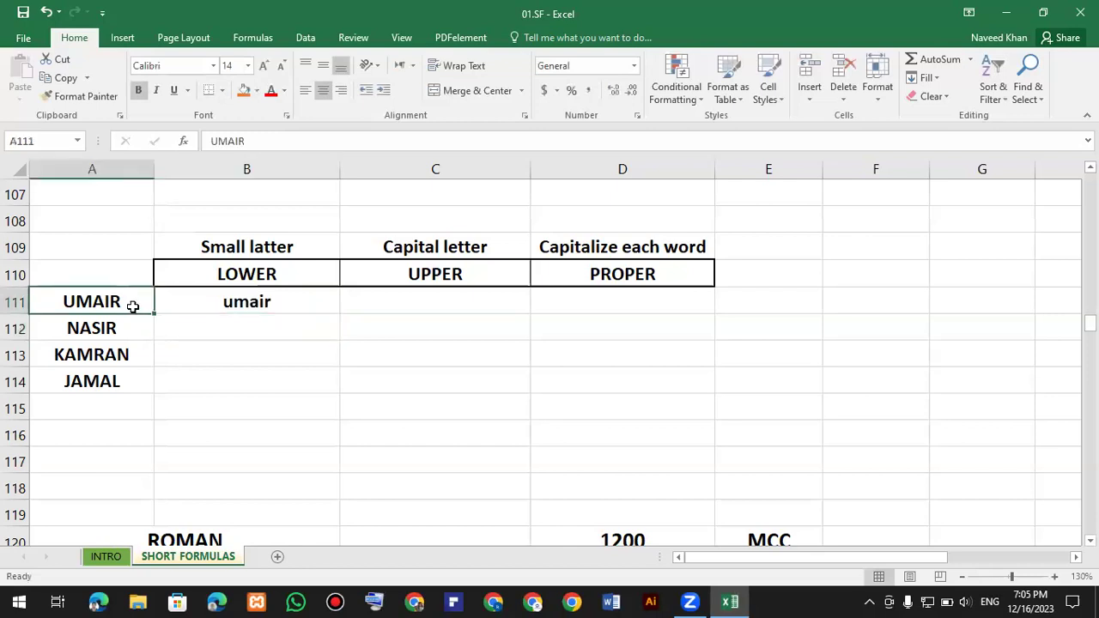
click(290, 303)
drag(341, 314, 348, 404)
click(396, 386)
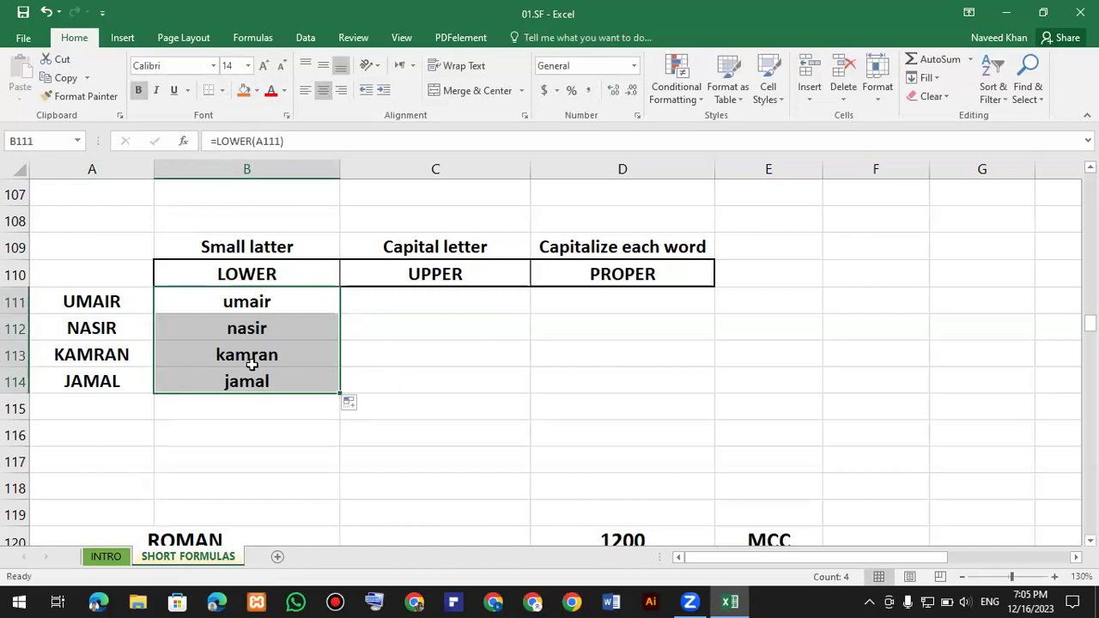
drag(91, 301, 93, 385)
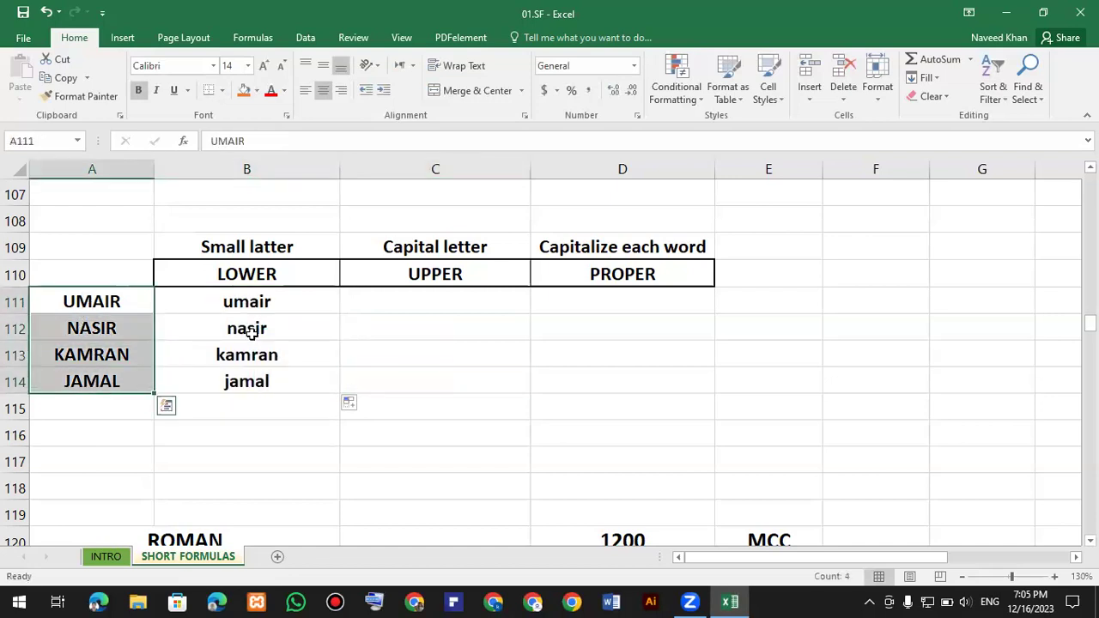
drag(249, 301, 261, 384)
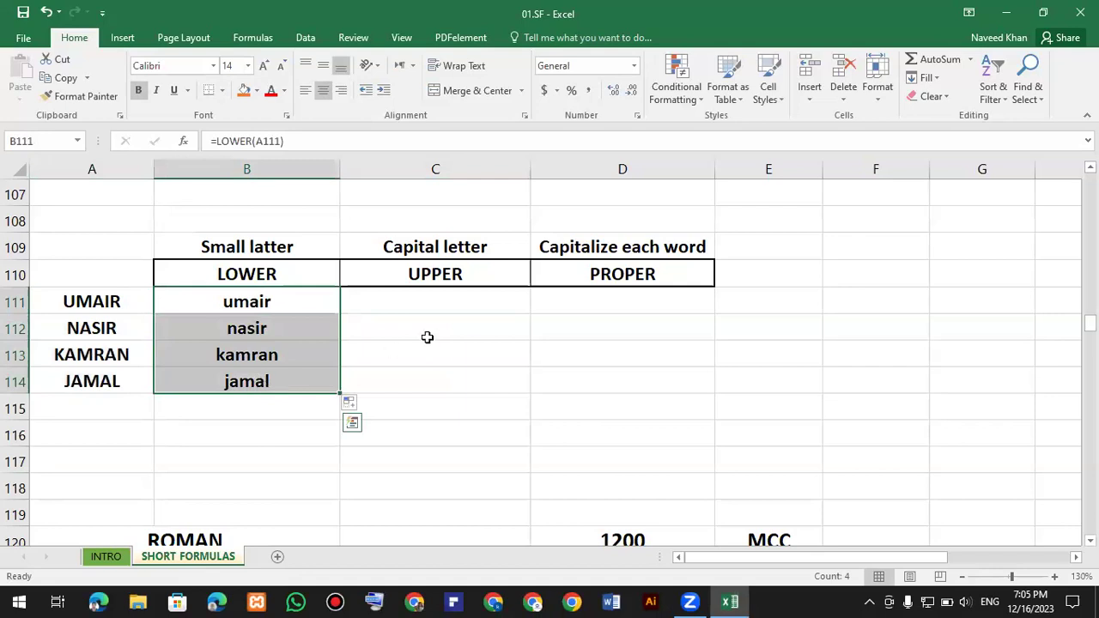
Enter =UPPER(B111) in C111 to convert the lowercase name to capital letters
click(432, 293)
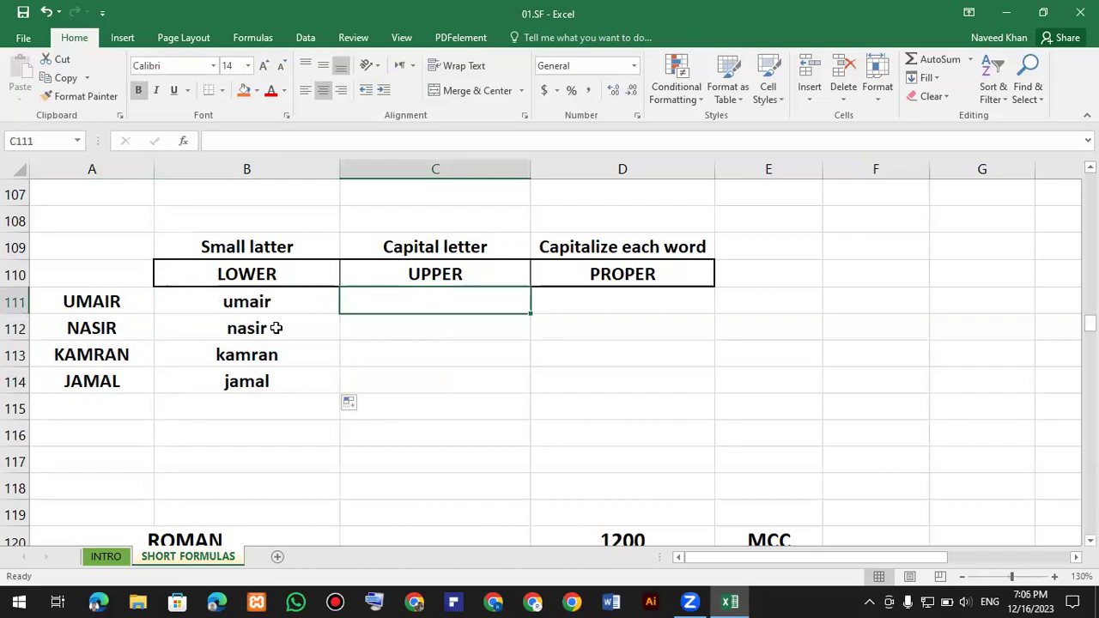
text(=upp)
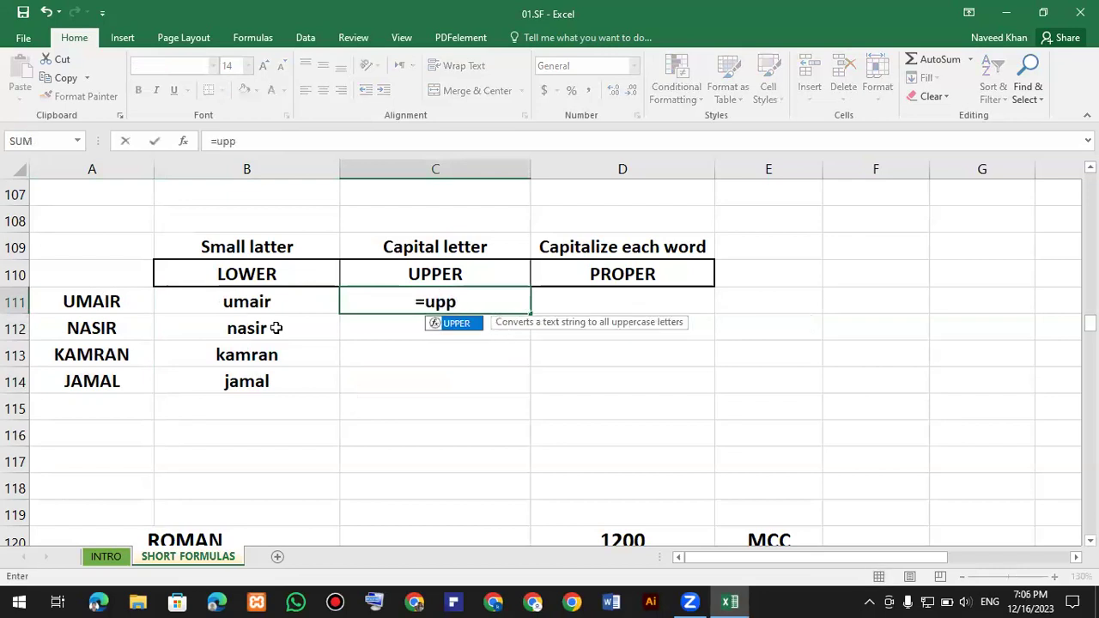
text(er)
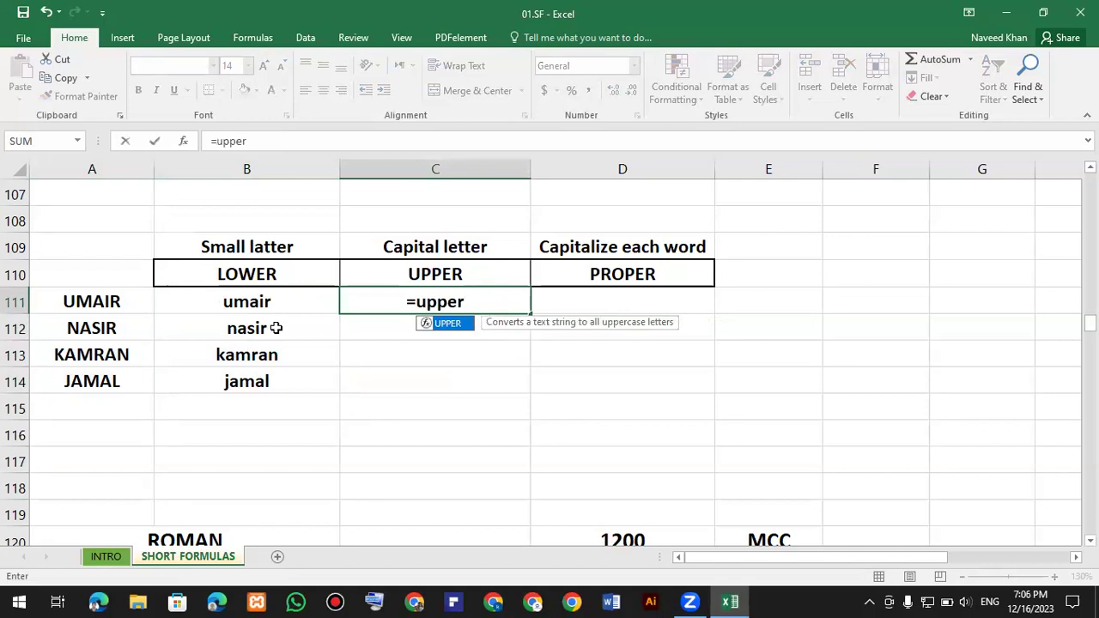
key(Tab)
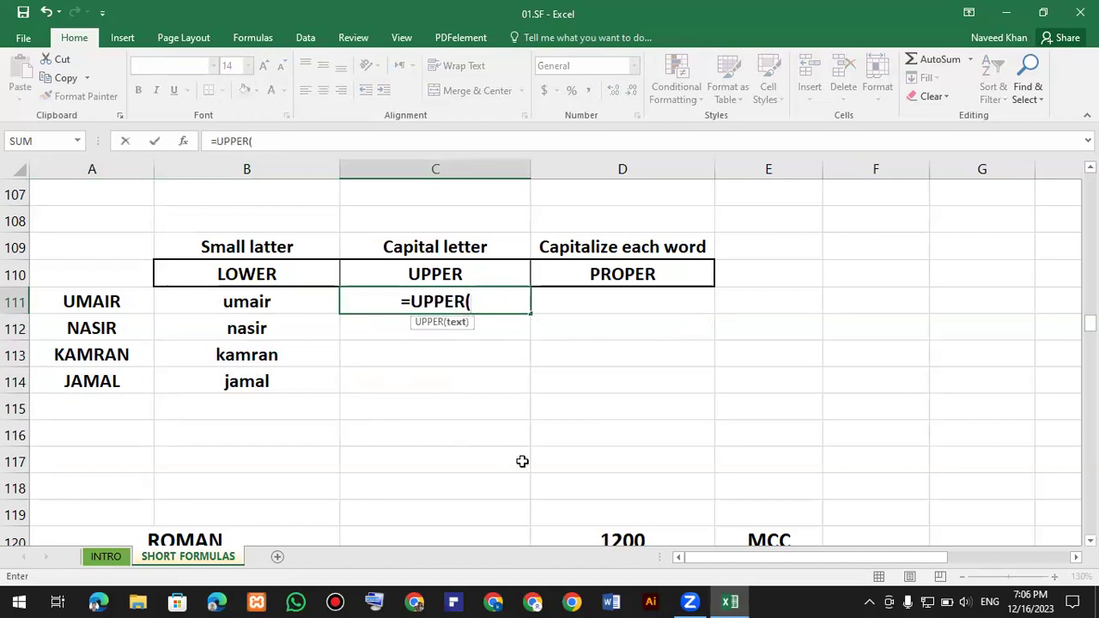
click(281, 305)
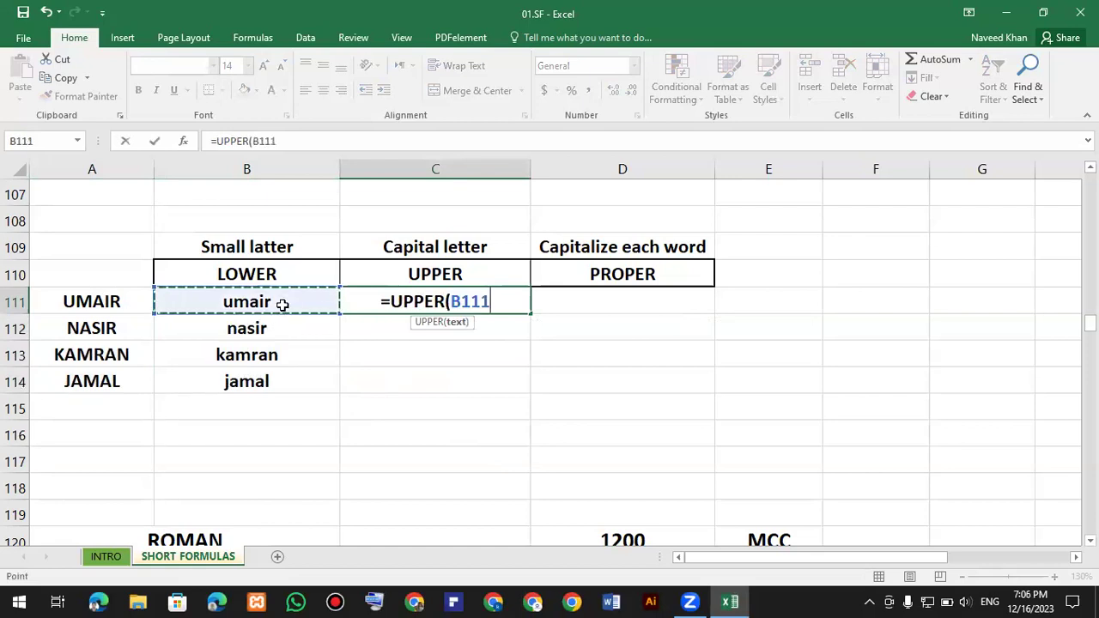
key(Return)
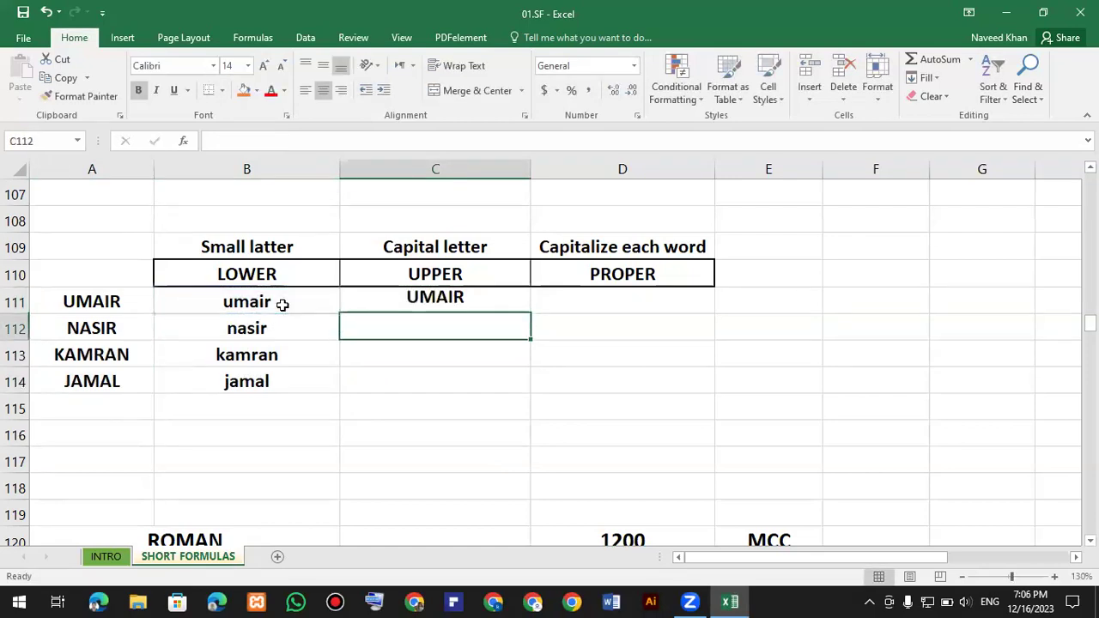
Fill the UPPER formula from C111 down to C114
click(288, 304)
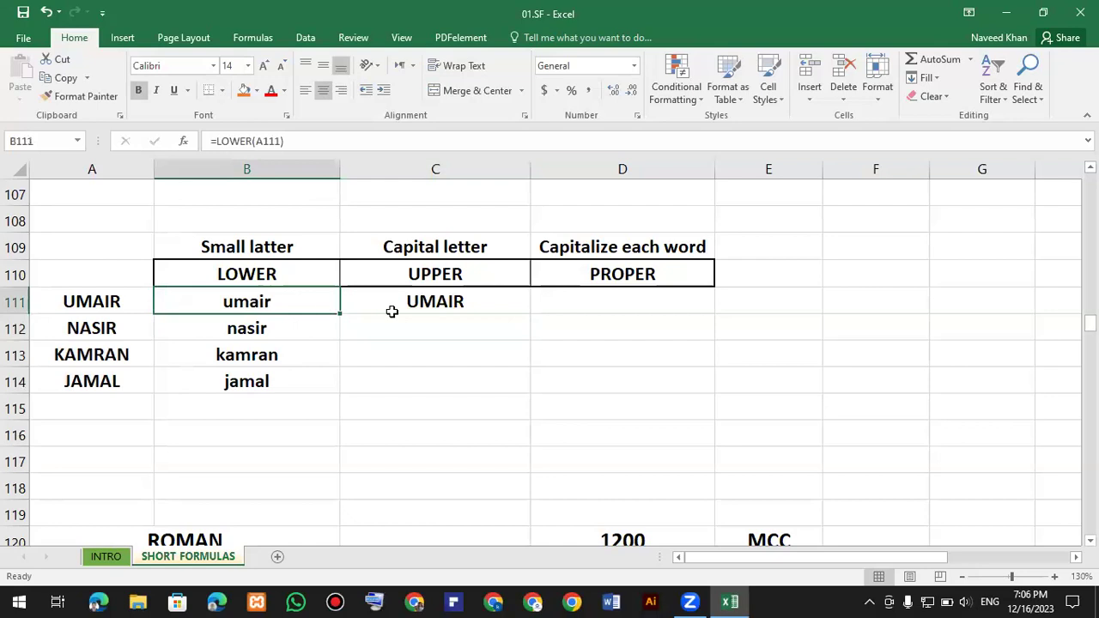
click(448, 305)
drag(532, 315, 540, 404)
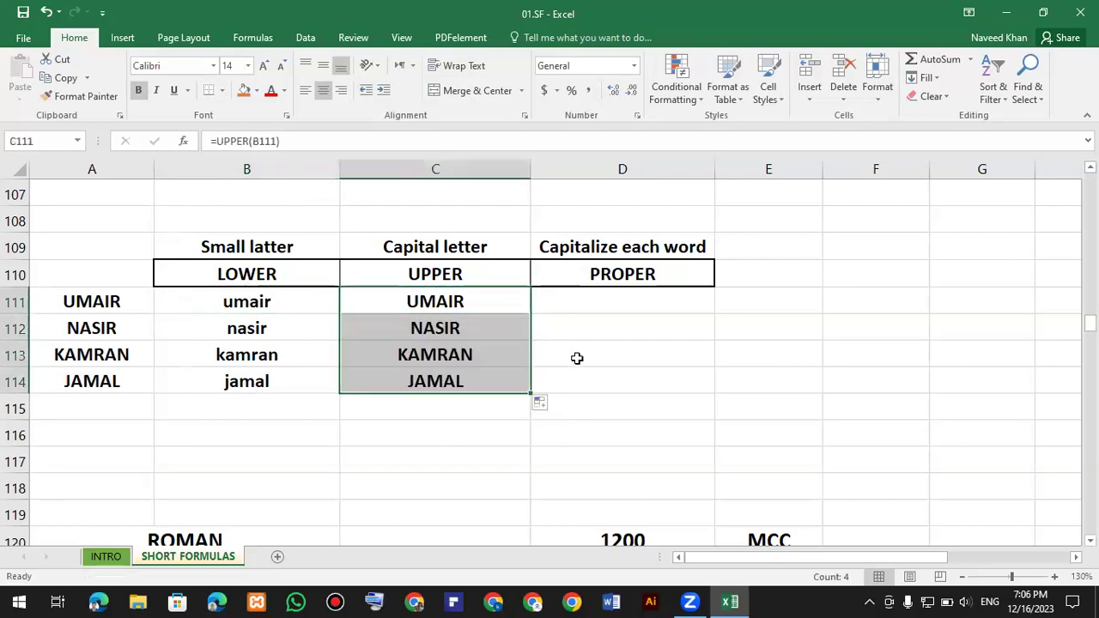
click(575, 358)
drag(466, 306, 474, 385)
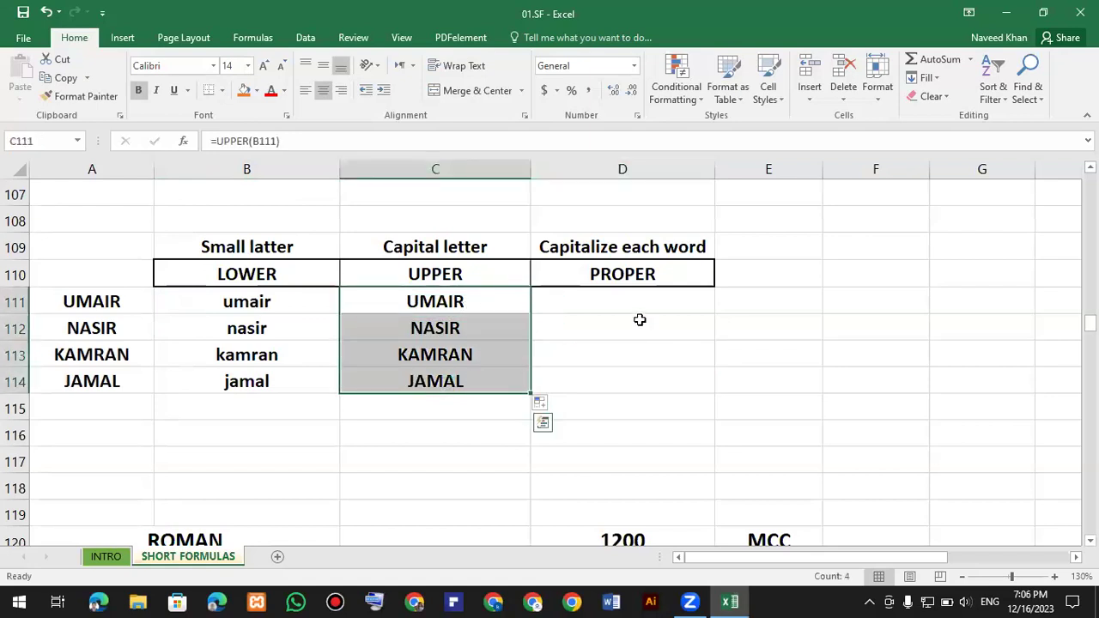
Enter =PROPER(C111) in D111 to capitalize only the first letter of the name
click(628, 307)
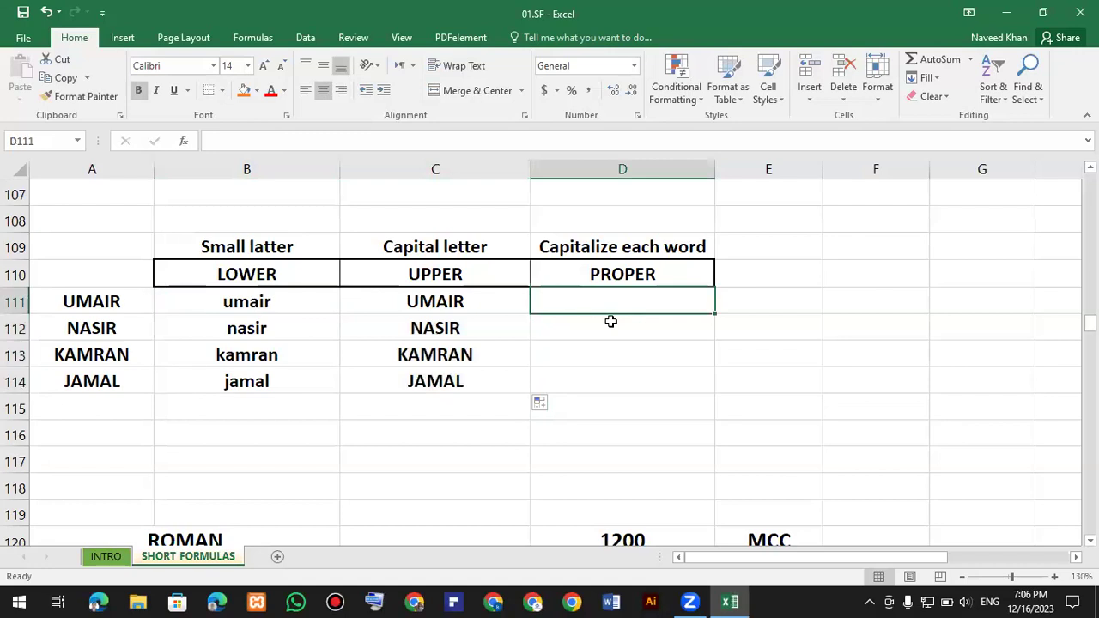
text(=p)
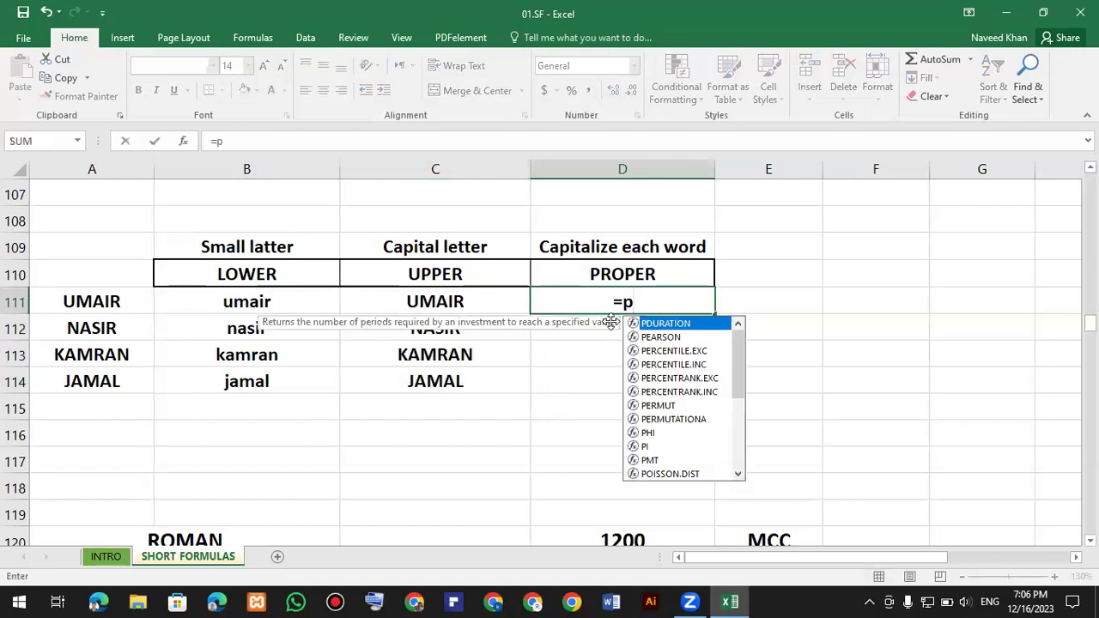
text(ro)
key(Down)
key(Down)
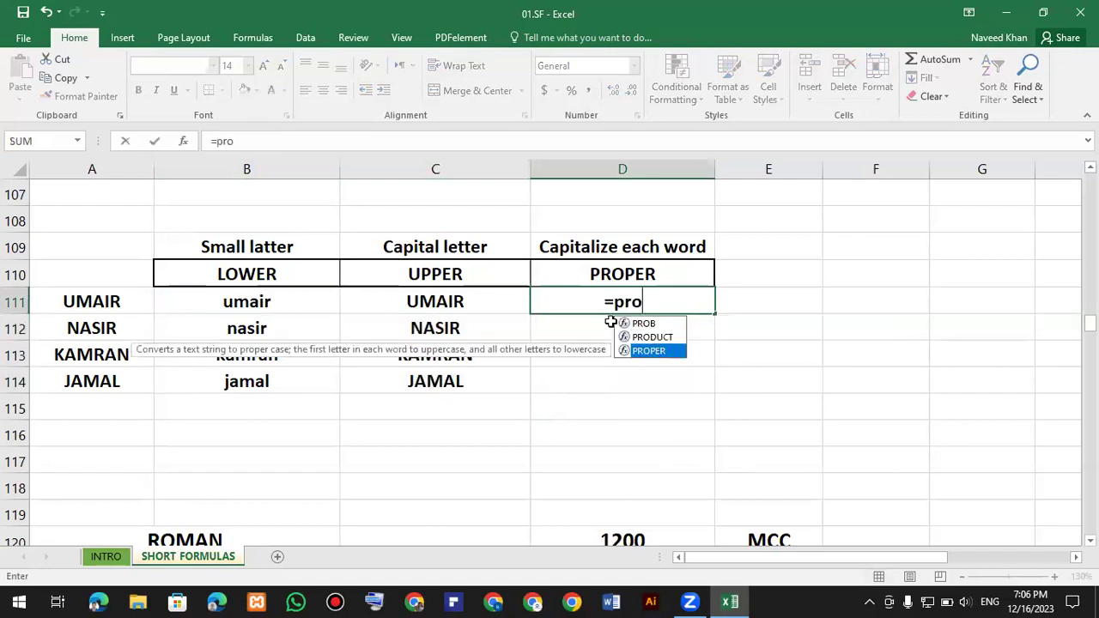
key(Tab)
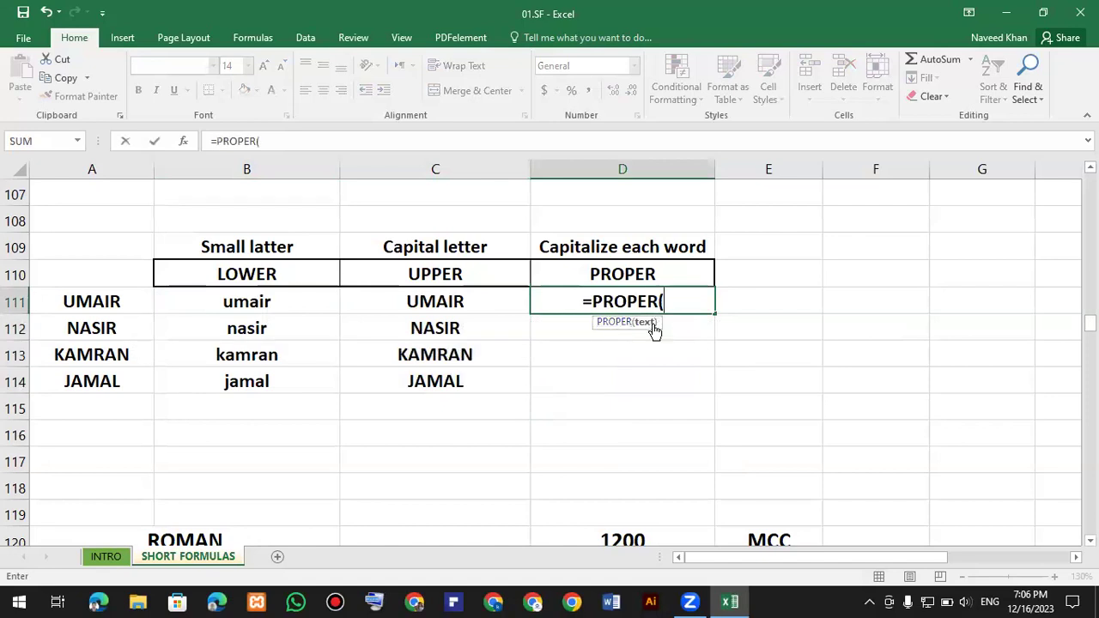
click(471, 305)
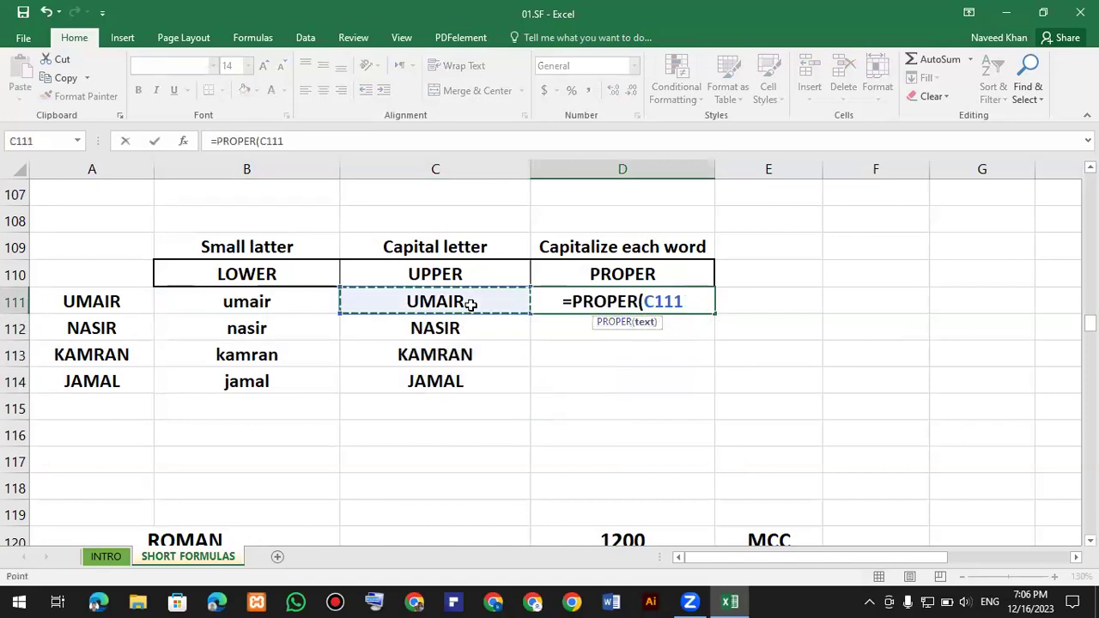
text())
key(Return)
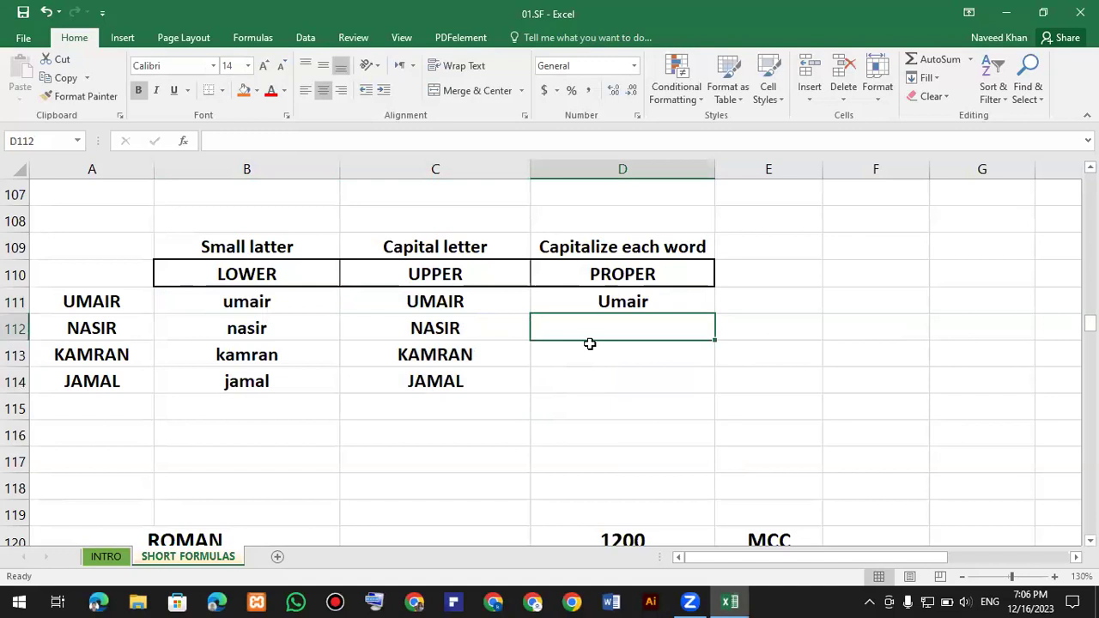
Fill the PROPER formula from D111 down to D114
click(645, 304)
drag(703, 385, 702, 393)
click(650, 333)
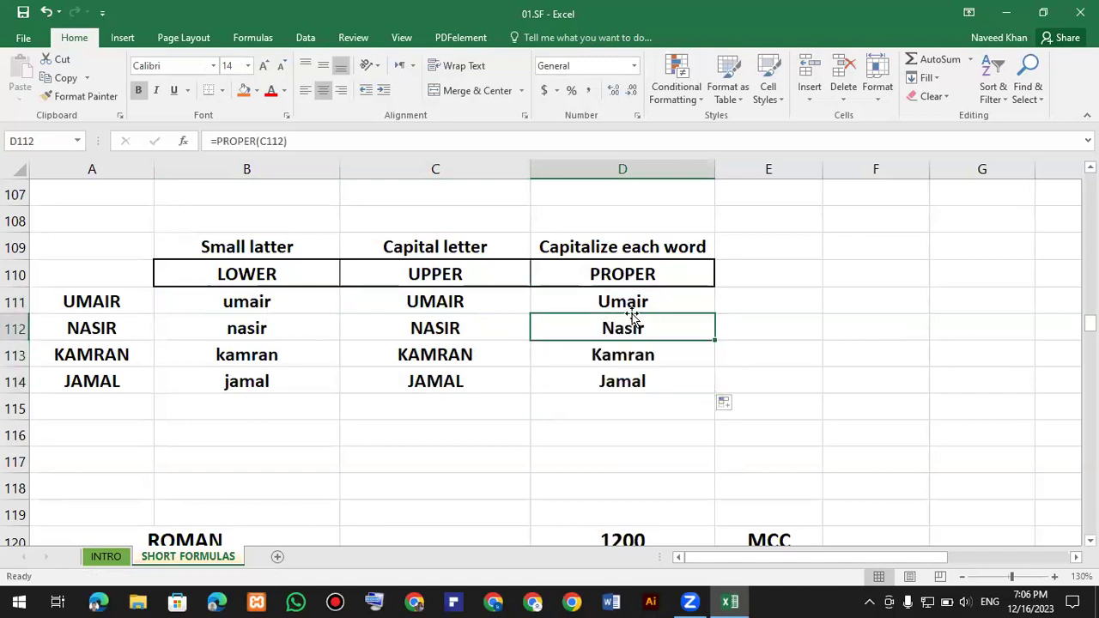
Examine the PROPER formulas in D111:D113 and compare the three case conversions across B111:D114
click(642, 303)
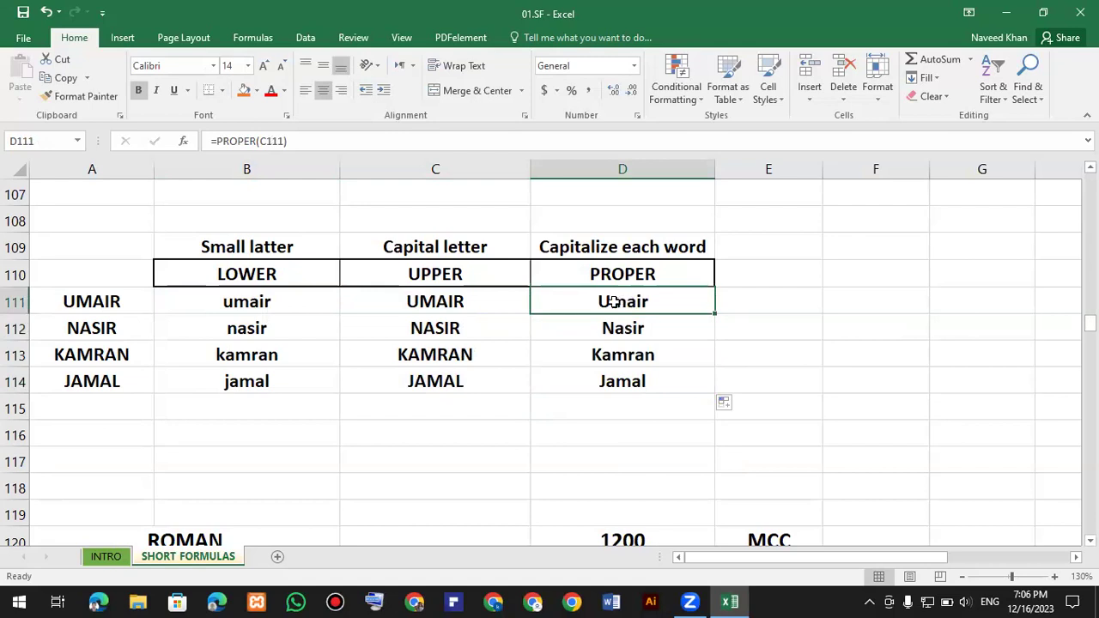
click(636, 333)
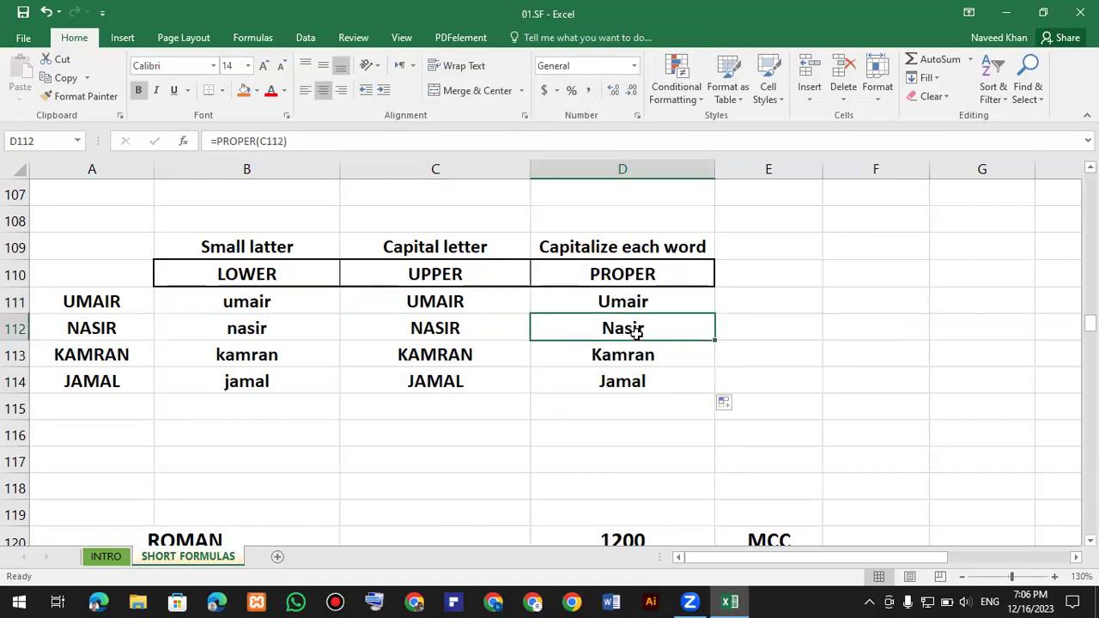
click(666, 357)
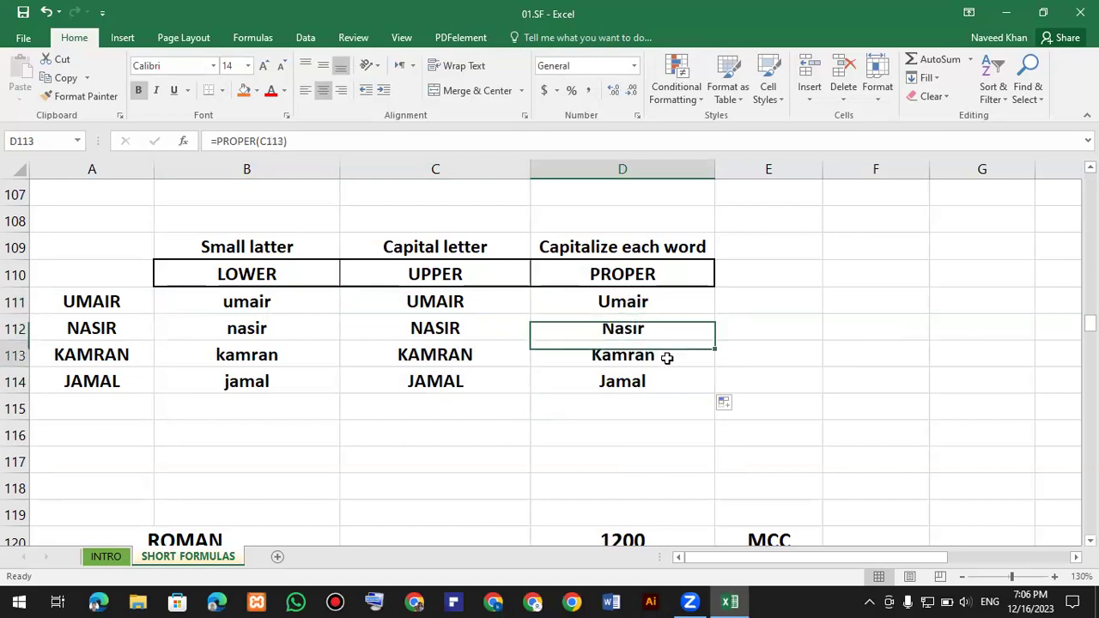
drag(262, 300, 641, 385)
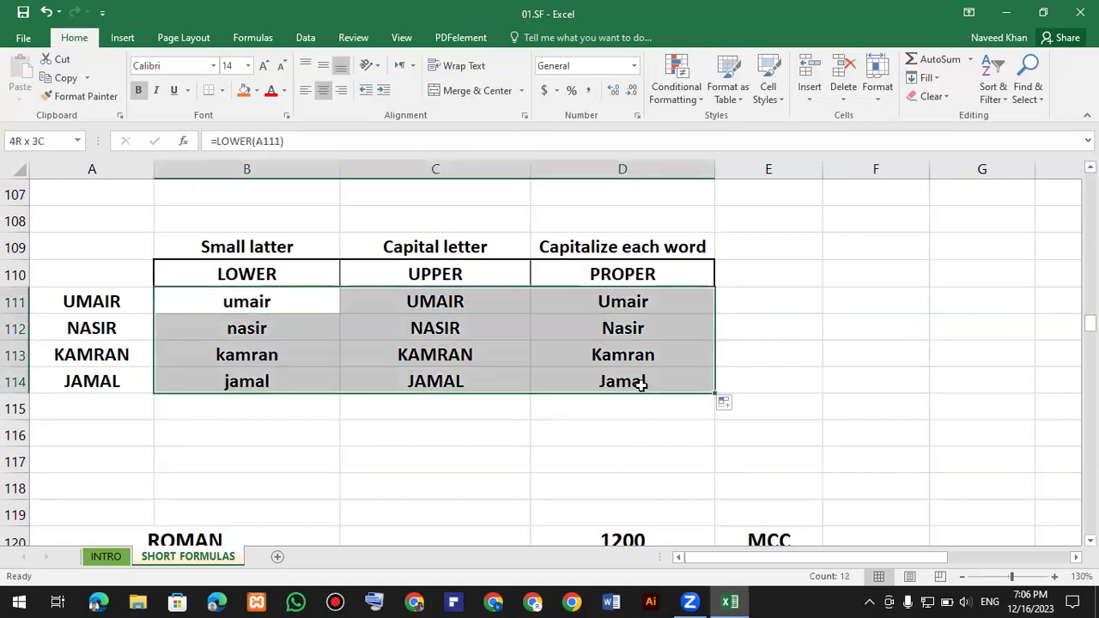
scroll(512, 387, down, 1)
scroll(513, 412, up, 1)
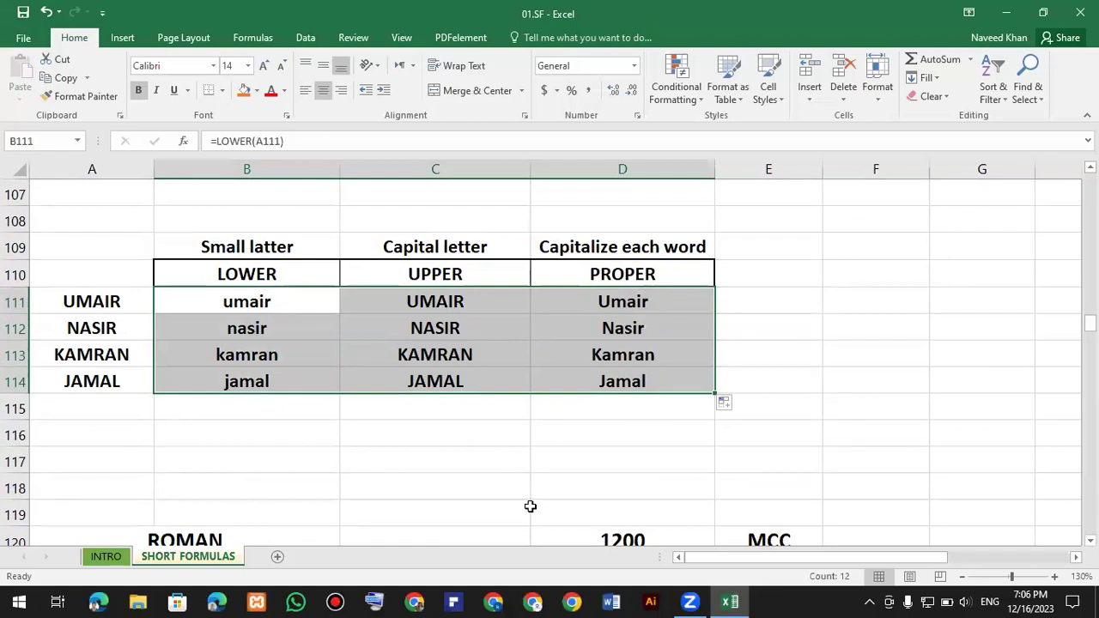
key(alt+Tab)
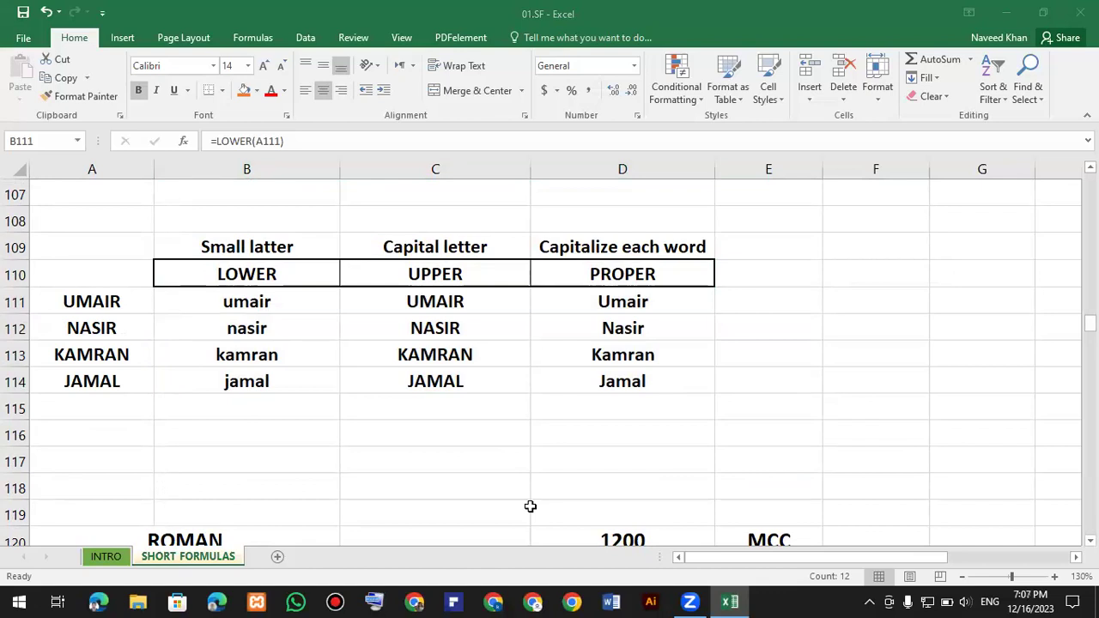
key(alt+Tab)
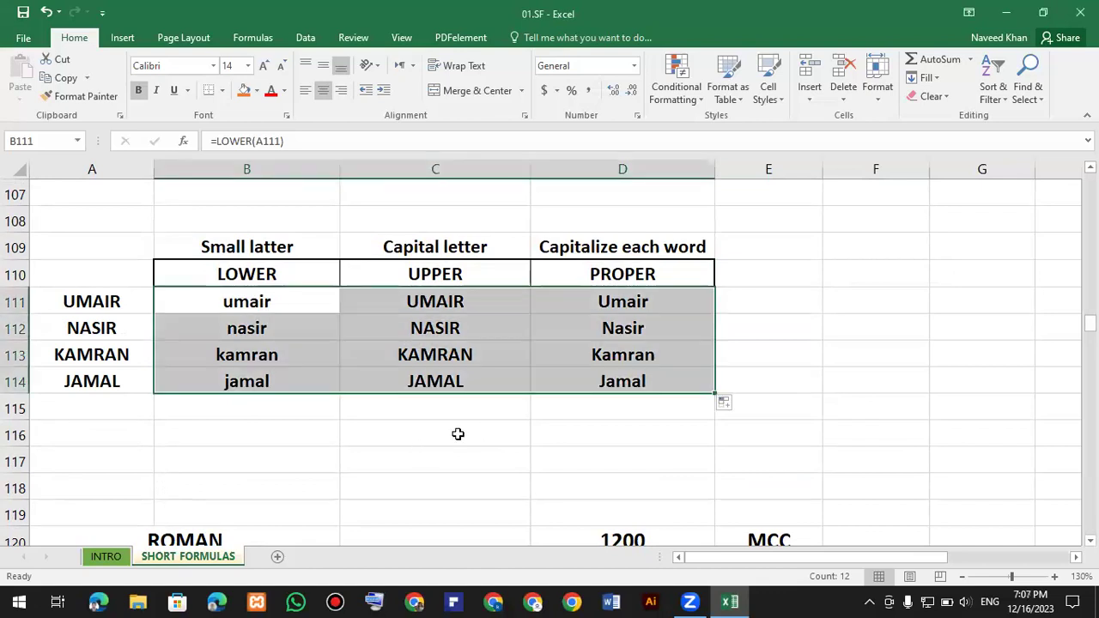
Clear the existing ROMAN results from B122:B127
scroll(463, 432, down, 1)
scroll(479, 429, down, 4)
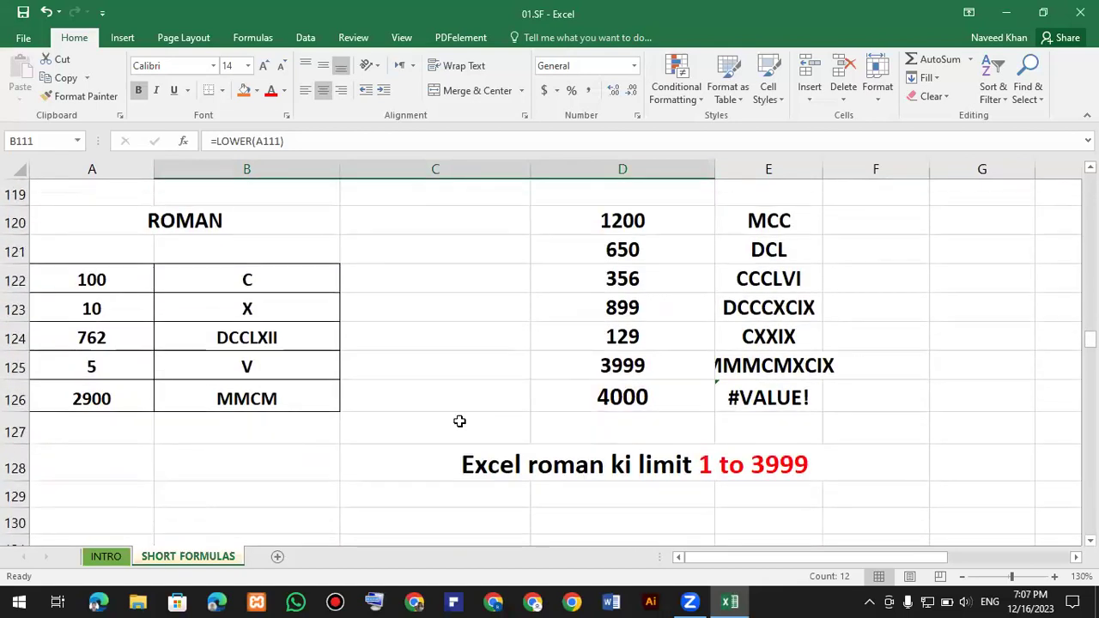
drag(248, 279, 275, 416)
key(Delete)
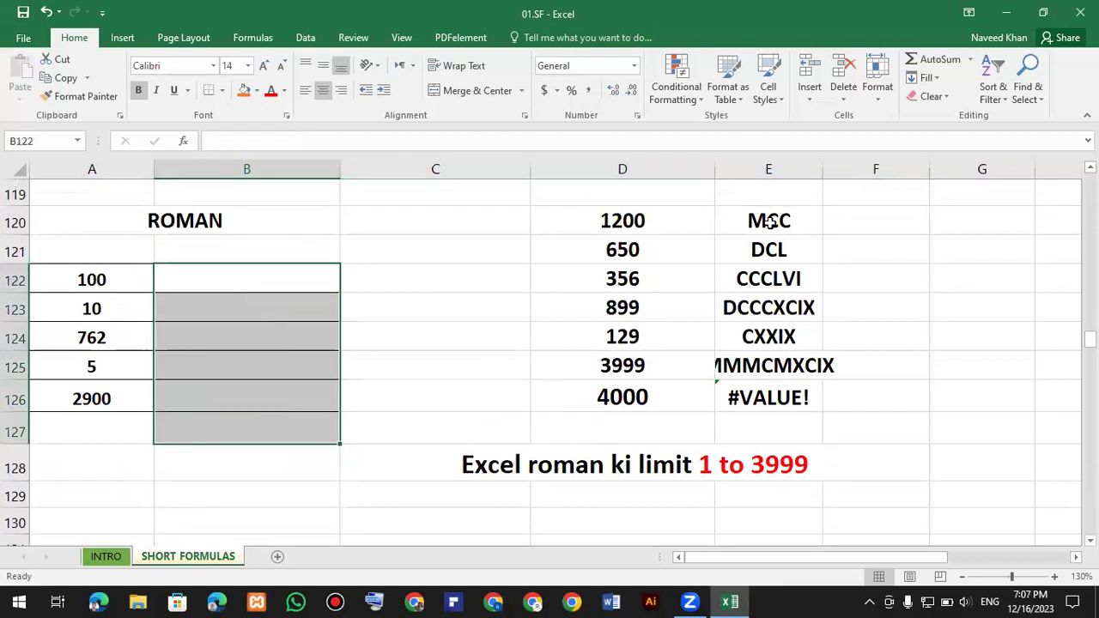
Autofit column E to its contents and clear the existing ROMAN results from E120:E126
double_click(825, 162)
drag(807, 219, 799, 405)
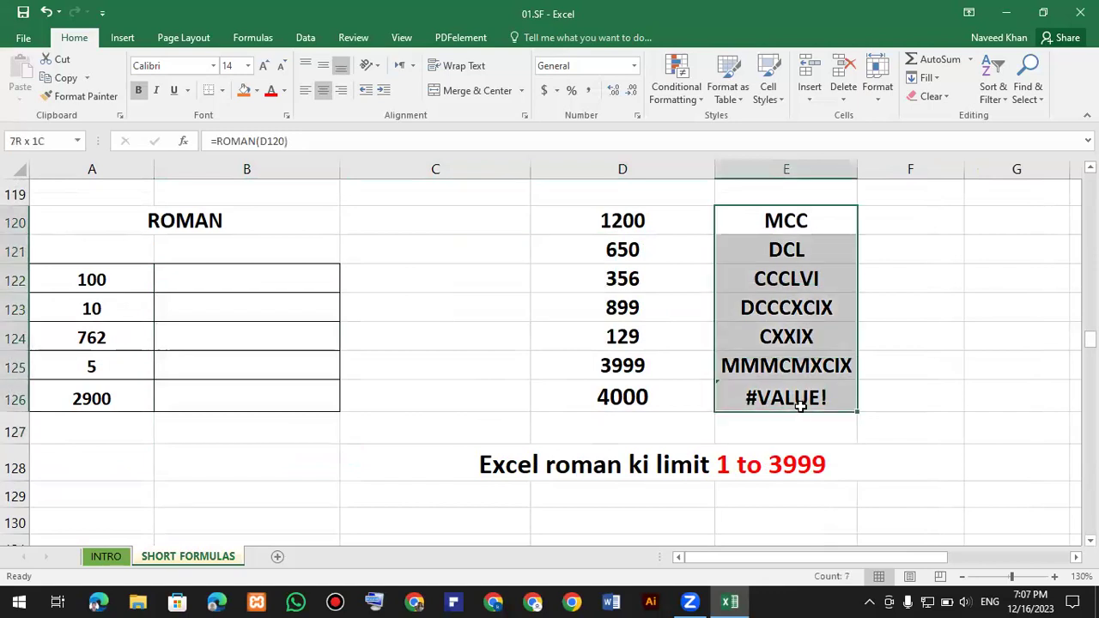
key(Delete)
key(End)
click(654, 419)
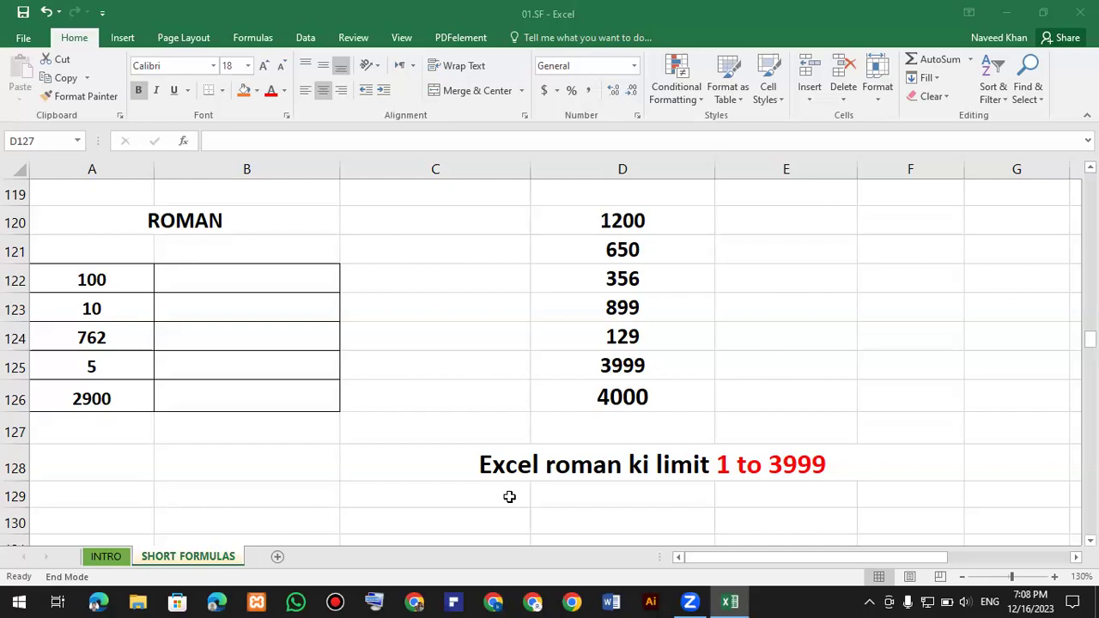
Enter =ROMAN(A122) in B122 to convert the number in A122 to a Roman numeral
click(528, 381)
click(252, 284)
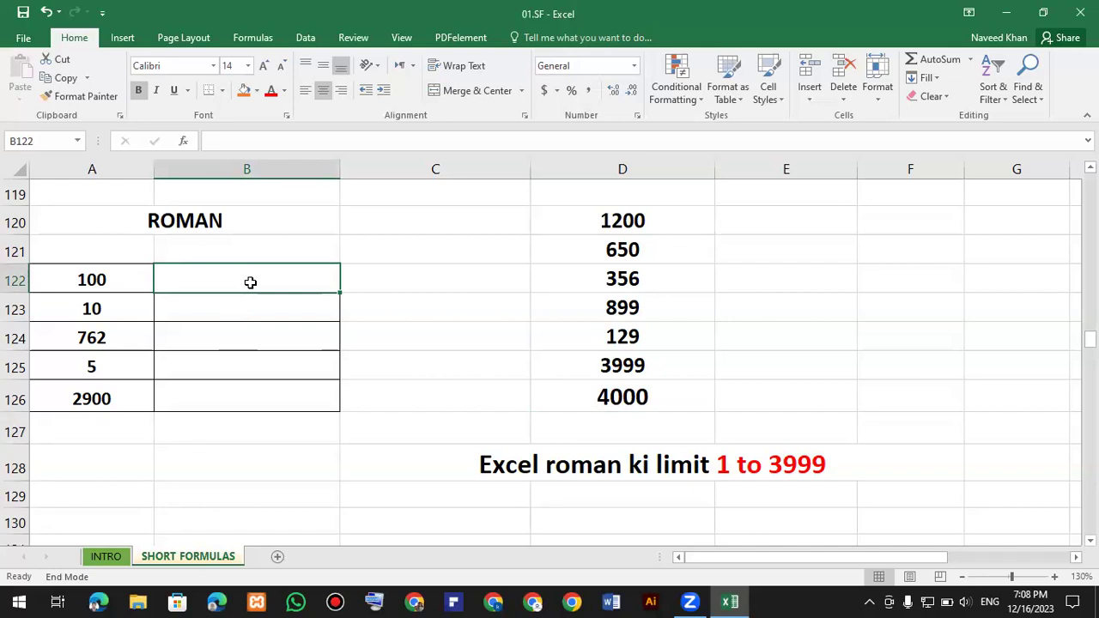
text(=)
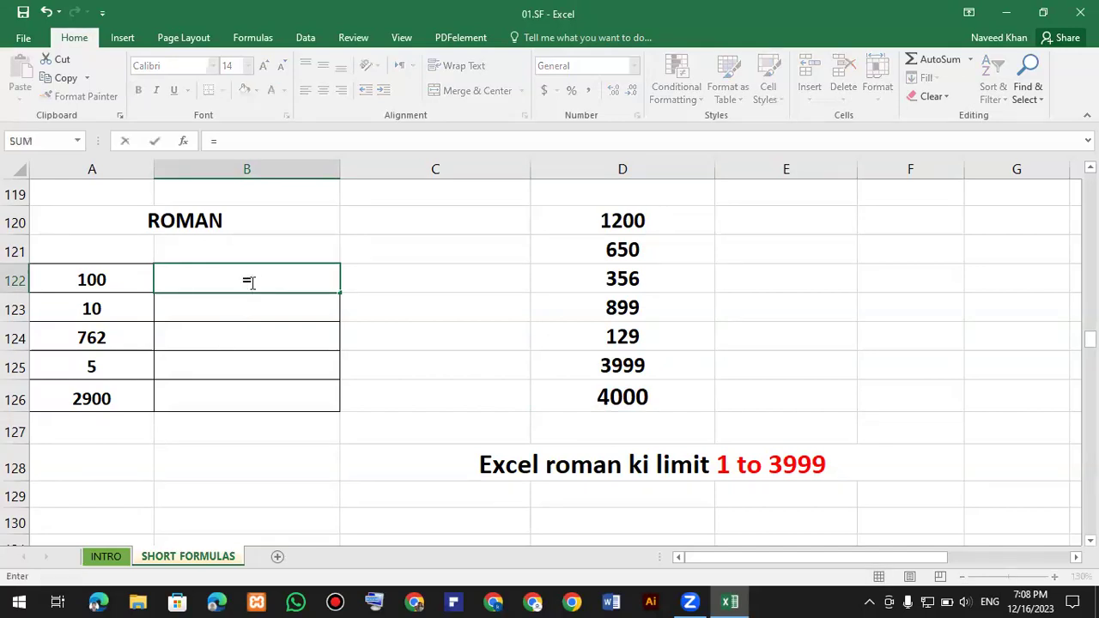
text(roman)
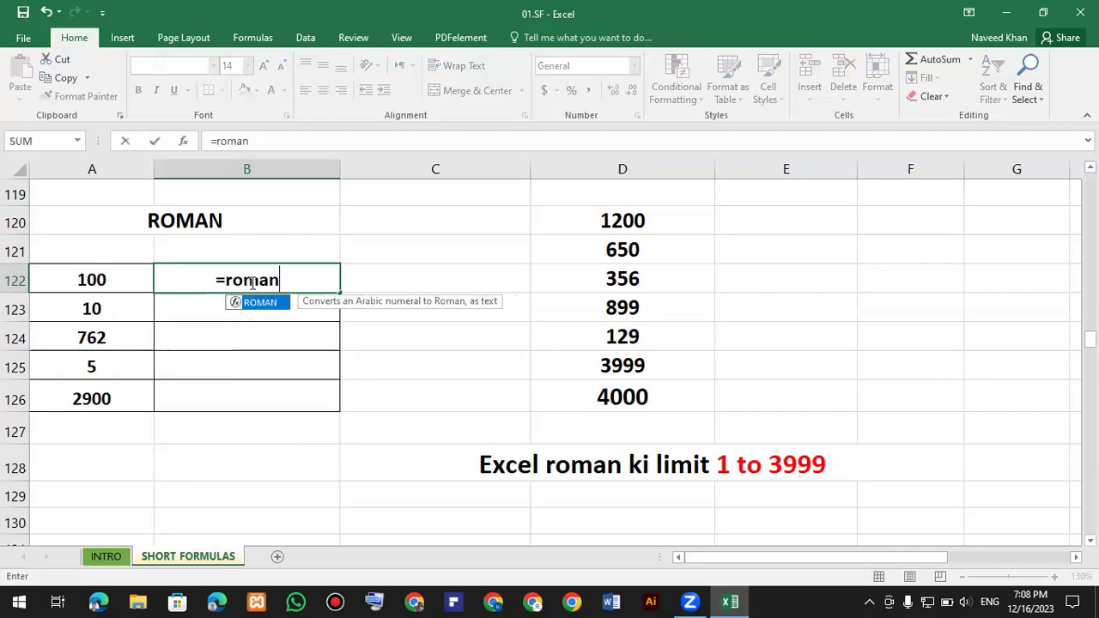
key(Tab)
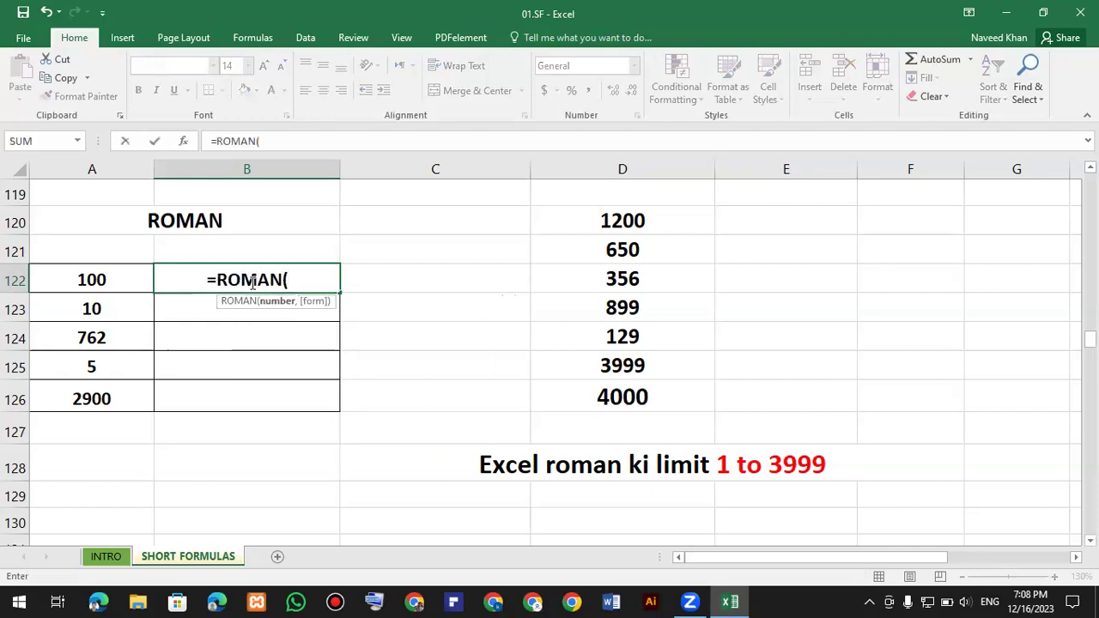
click(83, 279)
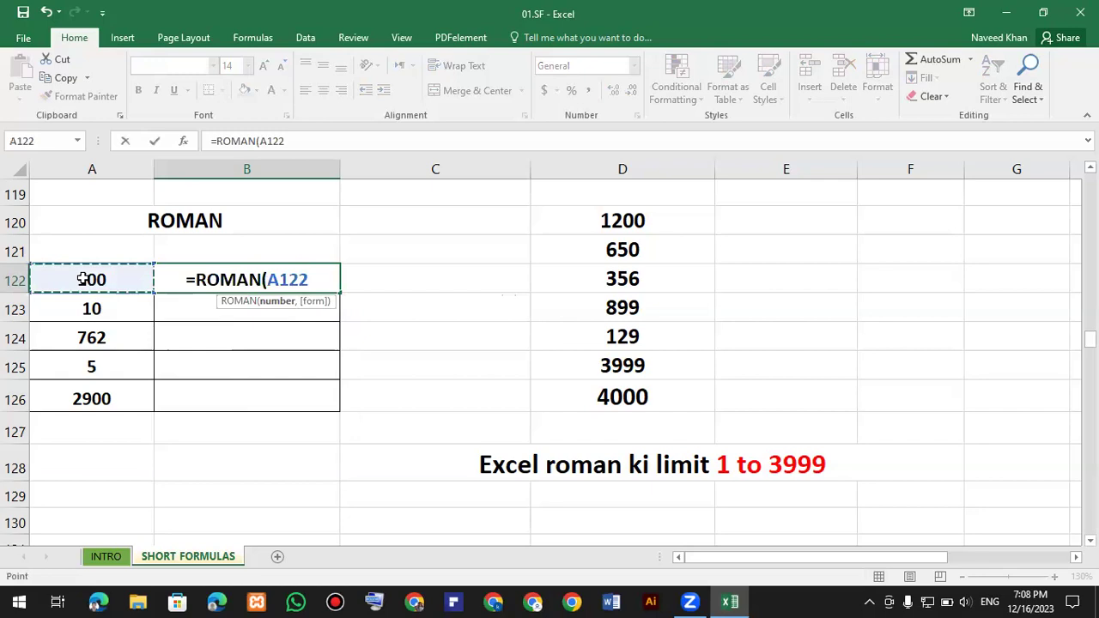
text())
key(Return)
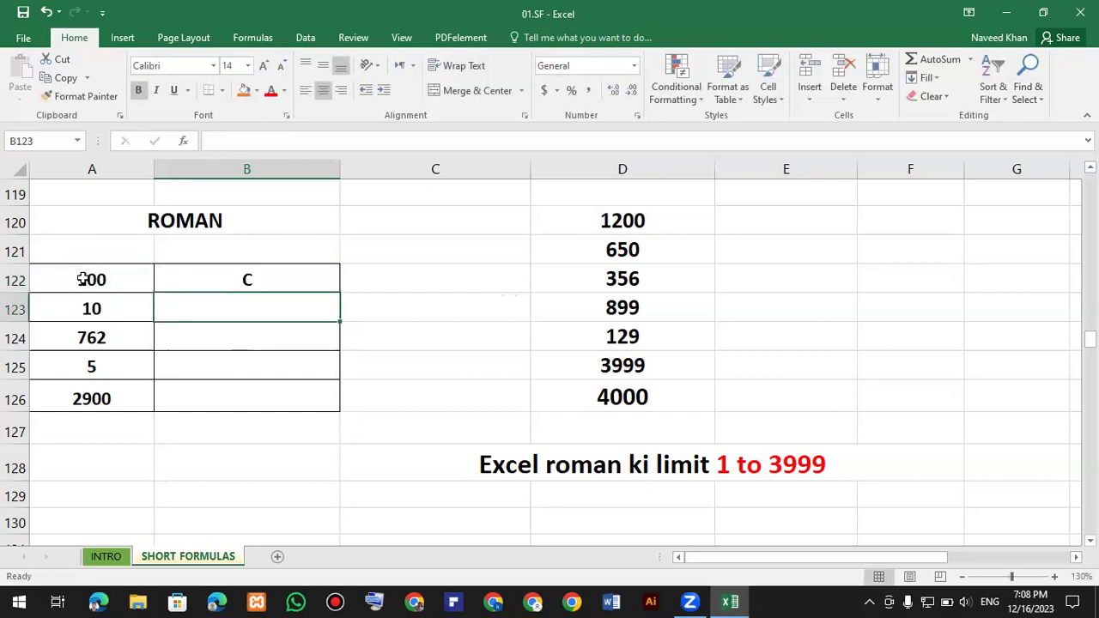
Fill the ROMAN formula from B122 down to B126 and check the numerals against the numbers in column A
double_click(241, 282)
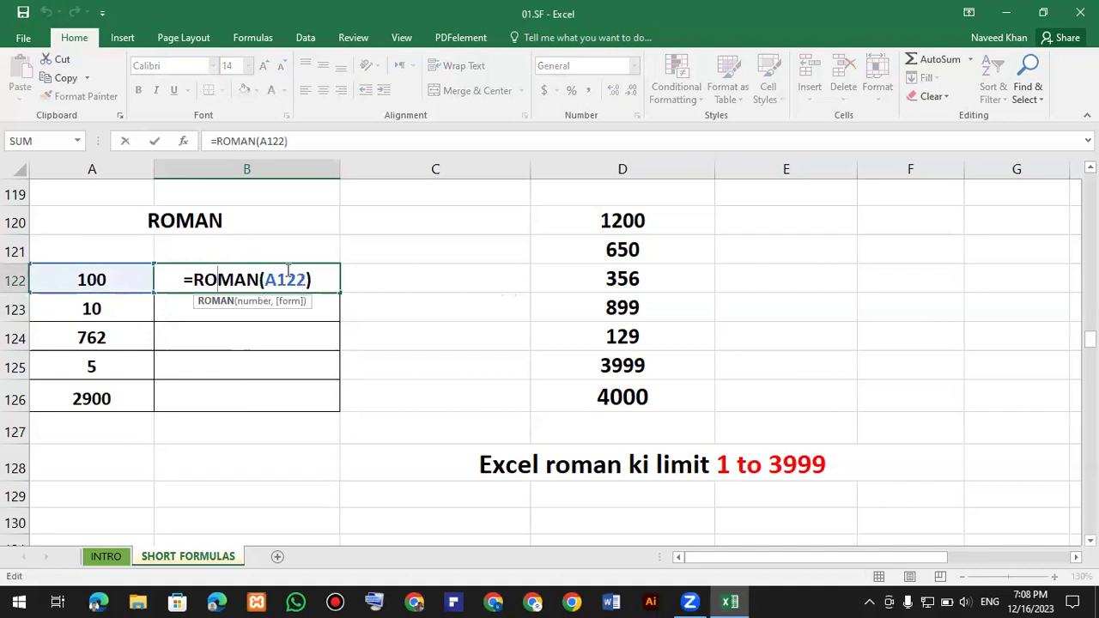
key(Return)
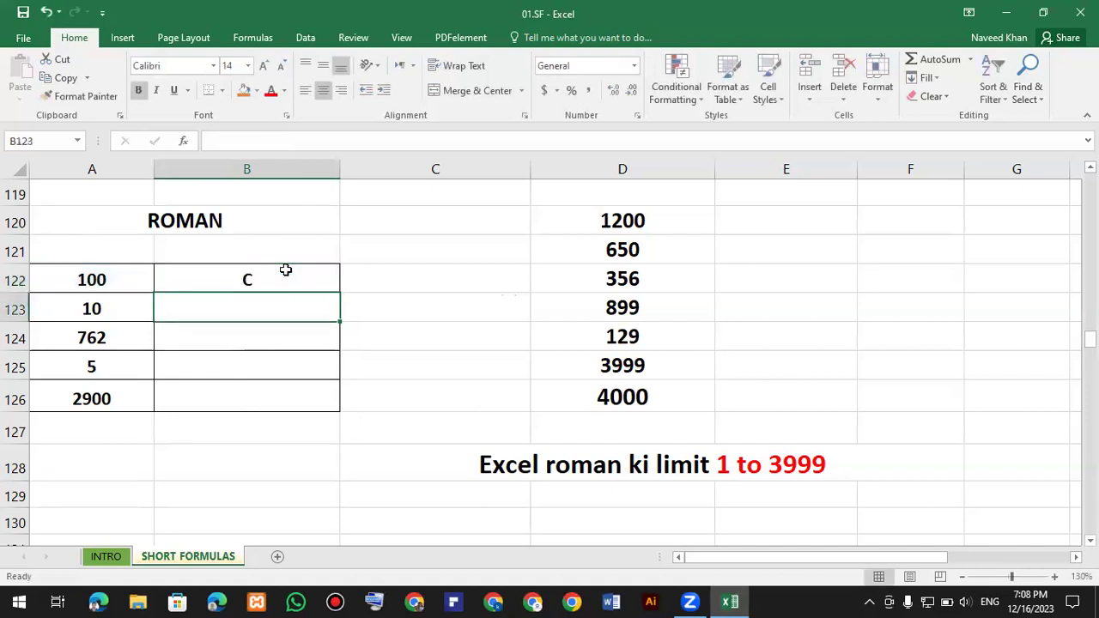
click(285, 269)
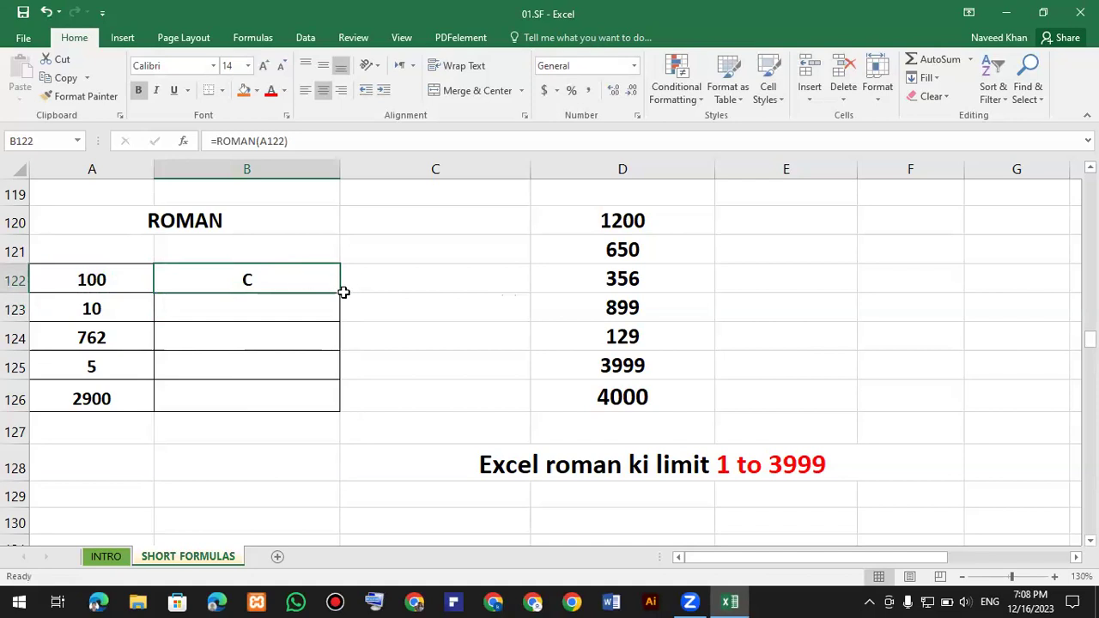
drag(317, 399, 318, 405)
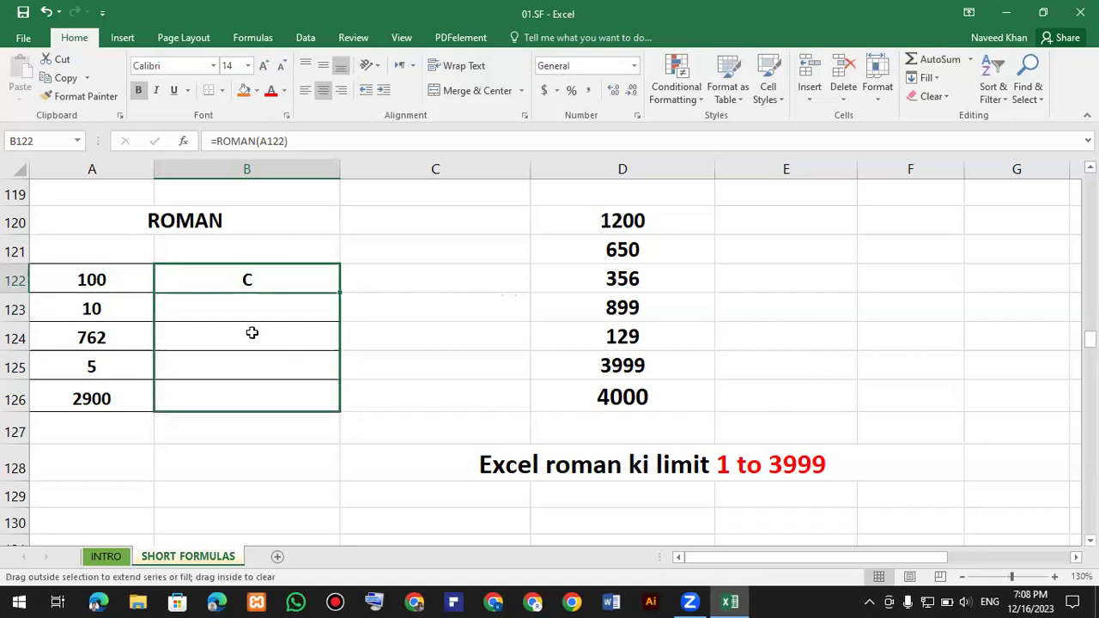
click(106, 312)
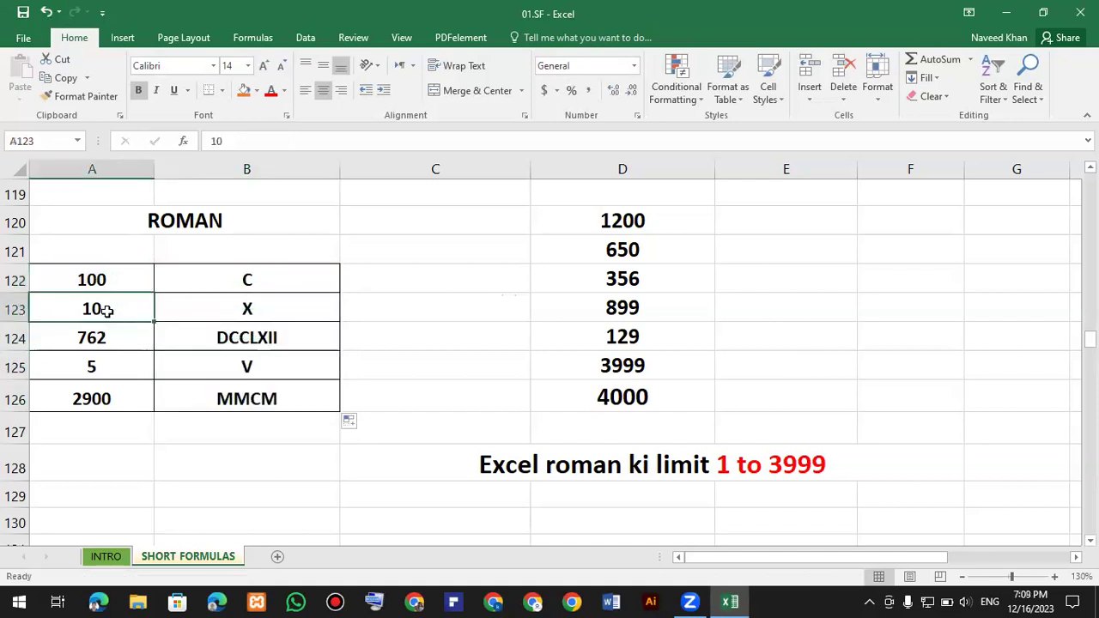
click(193, 318)
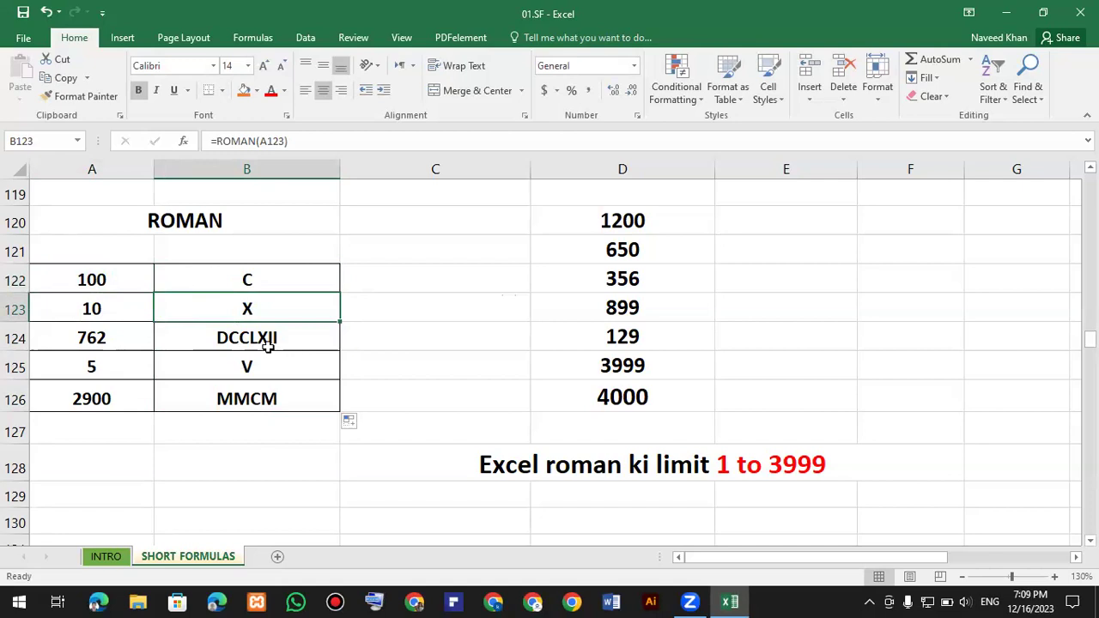
click(83, 366)
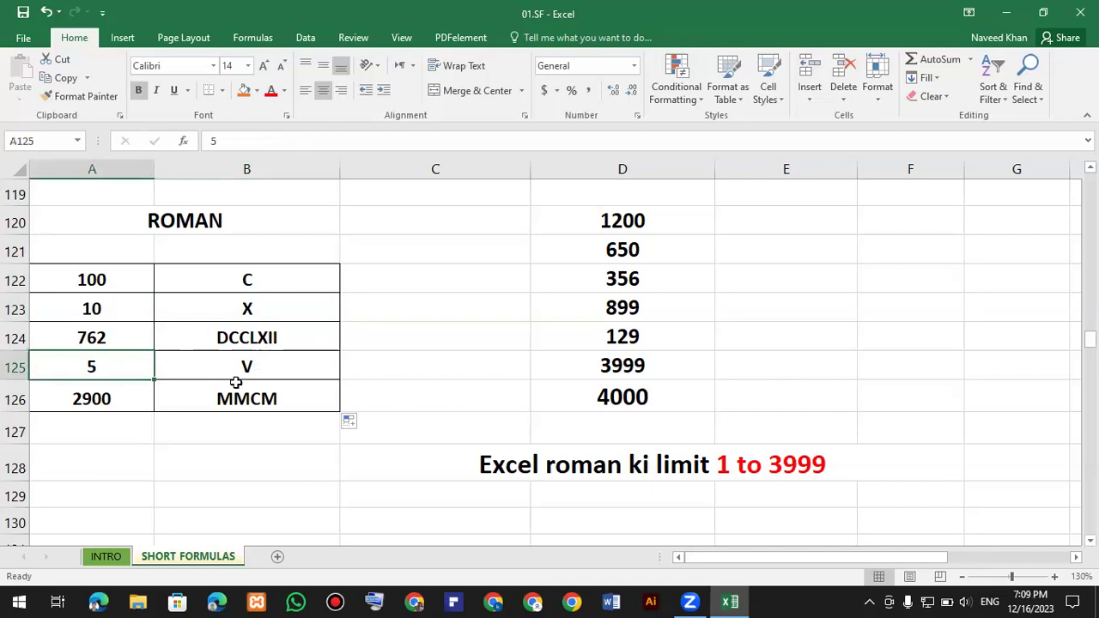
click(97, 398)
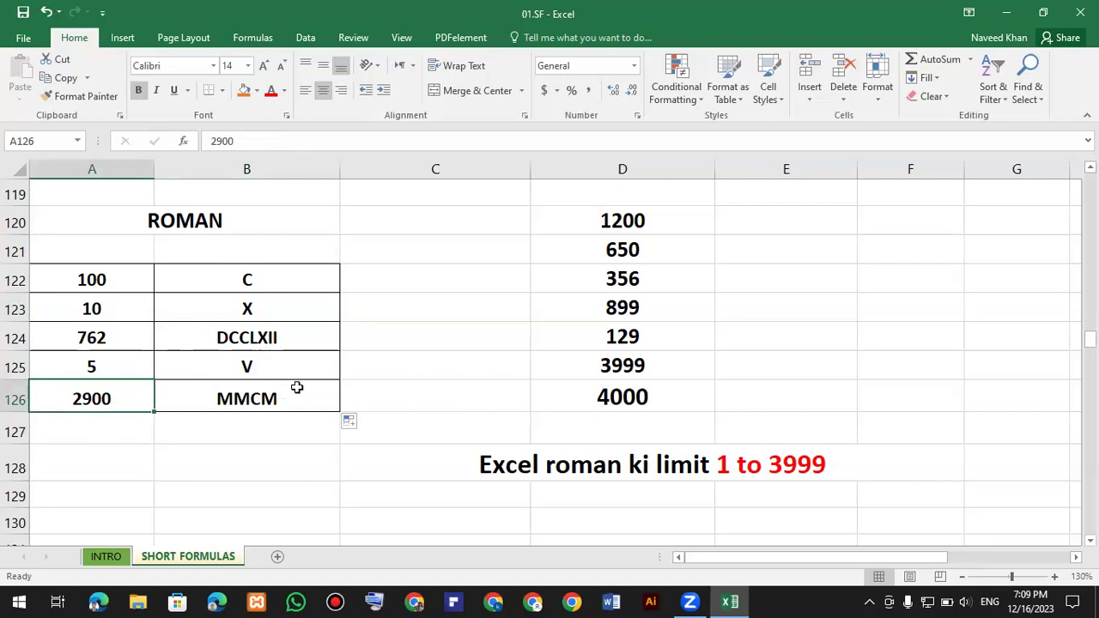
Enter =ROMAN(D120) in E120 to convert the first number of the D120:D126 list
click(694, 304)
click(752, 224)
drag(635, 225, 639, 391)
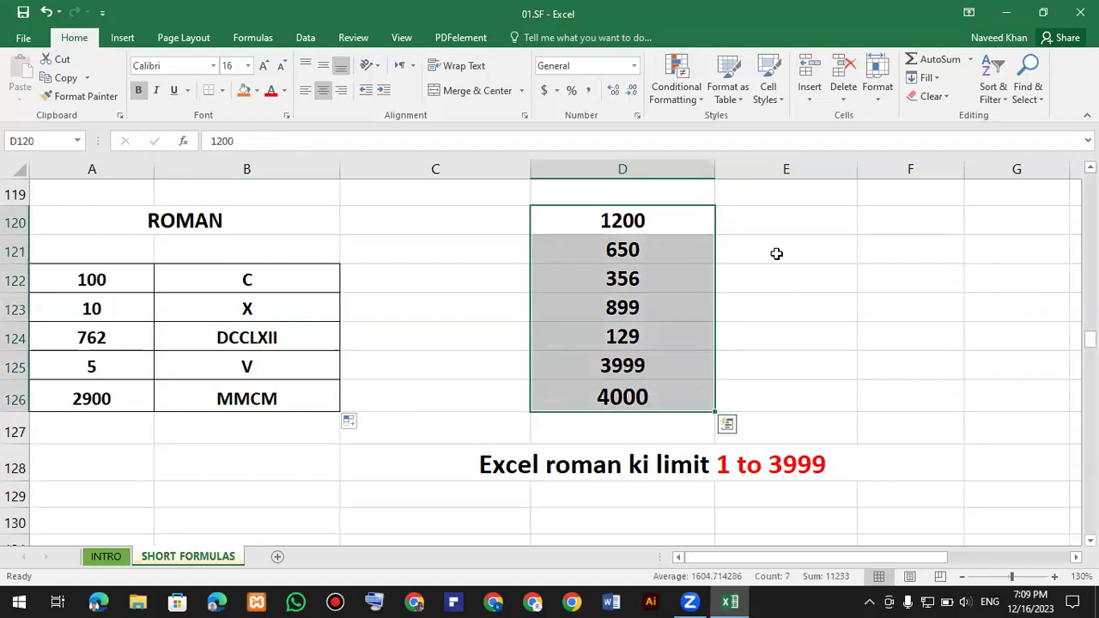
click(761, 215)
text(=roman)
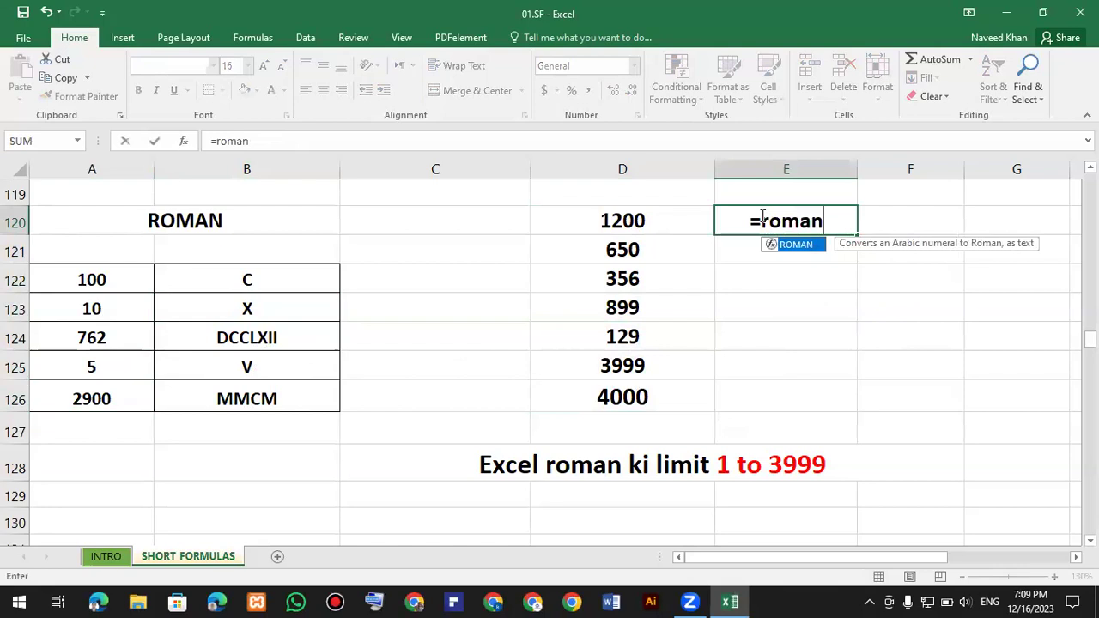
key(Tab)
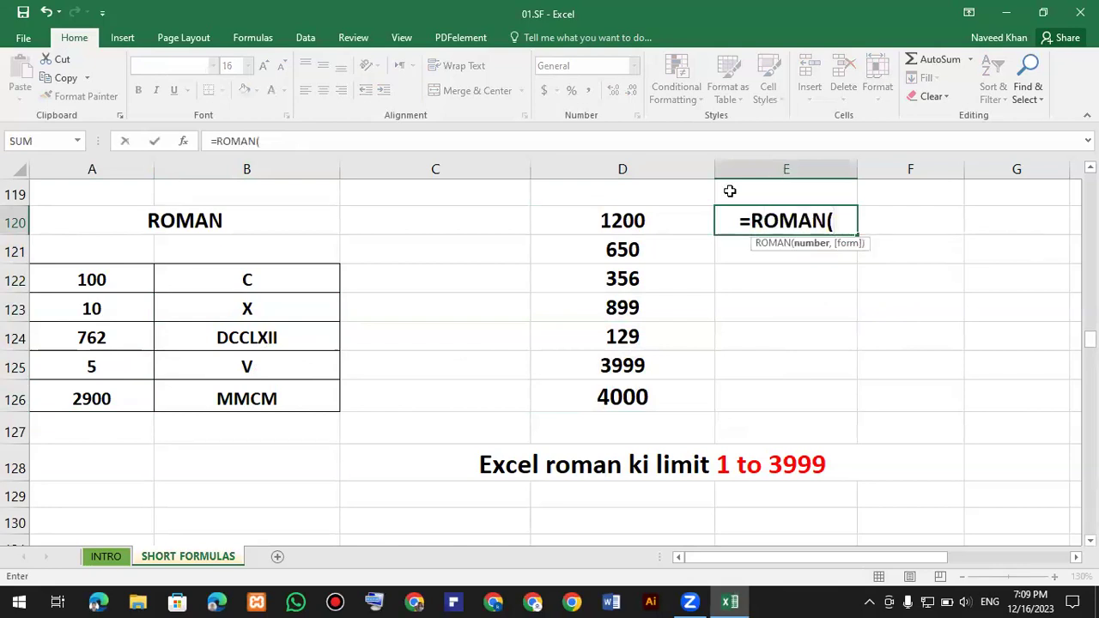
click(672, 215)
text())
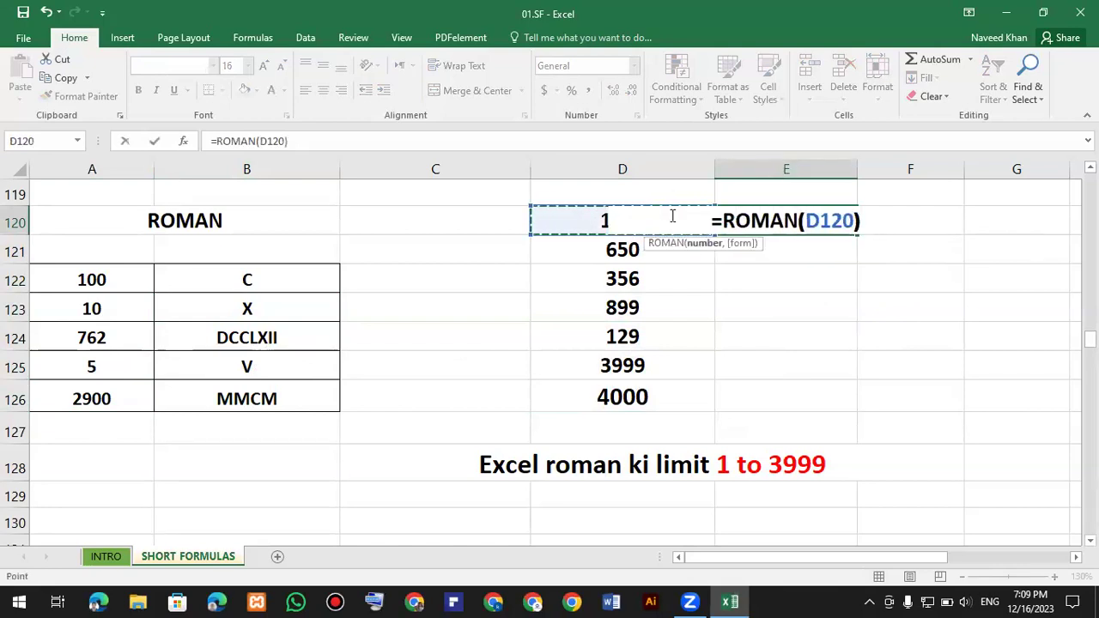
key(Return)
Fill the ROMAN formula from E120 down to E126 and check the results, including the one for 4000
click(807, 220)
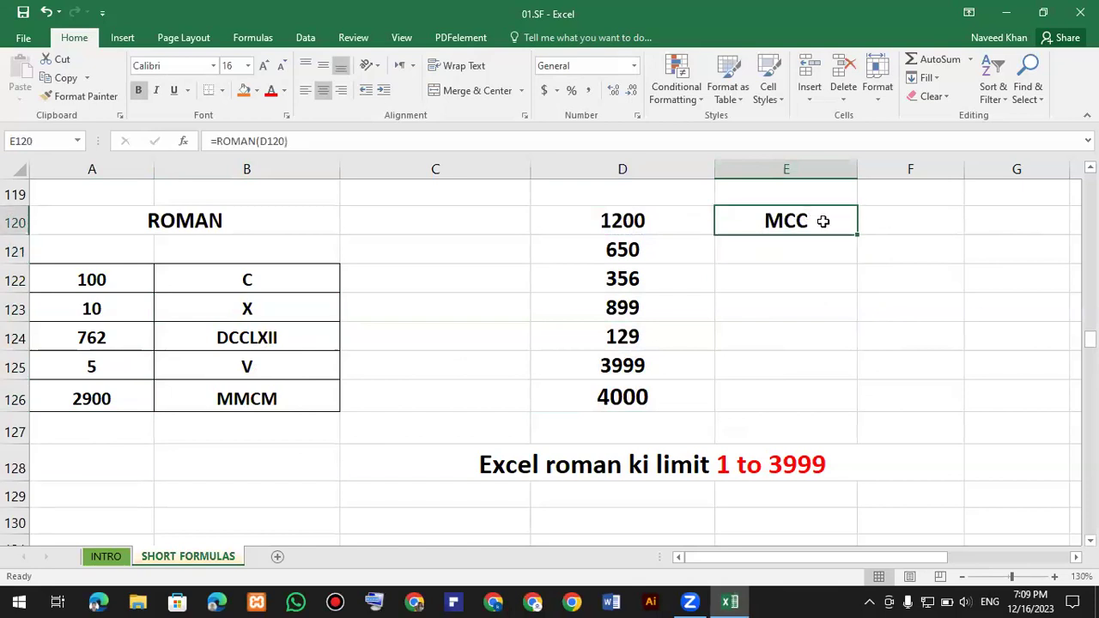
drag(856, 233, 861, 419)
click(951, 387)
click(798, 395)
drag(785, 220, 797, 359)
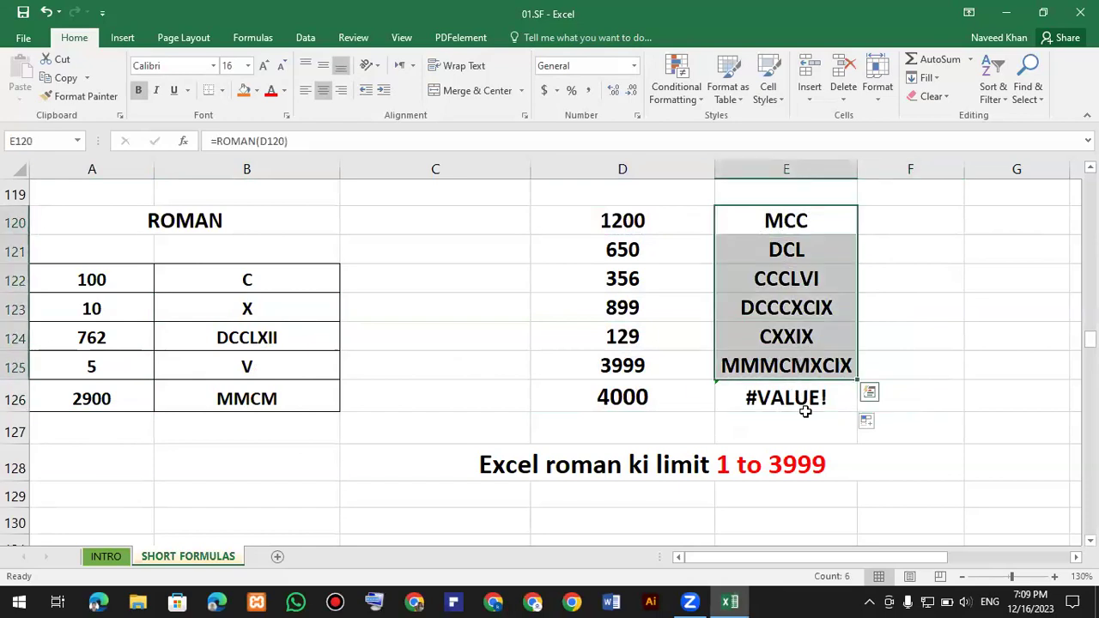
click(805, 397)
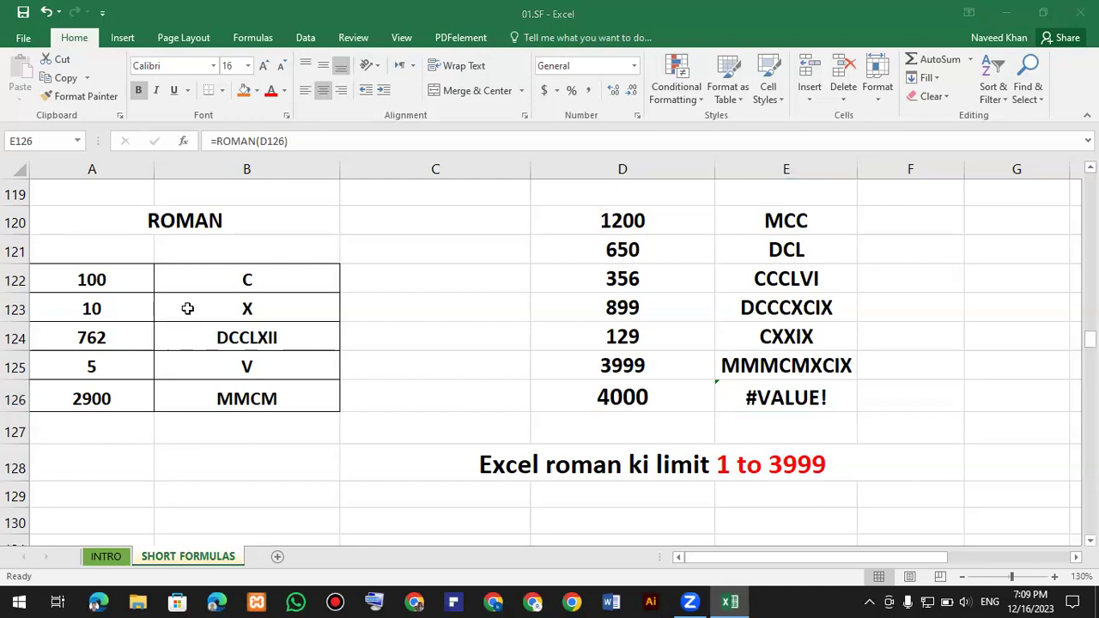
Set A123 to 75, then check its Roman numeral in B123 and the ROMAN limit note in row 128
click(113, 304)
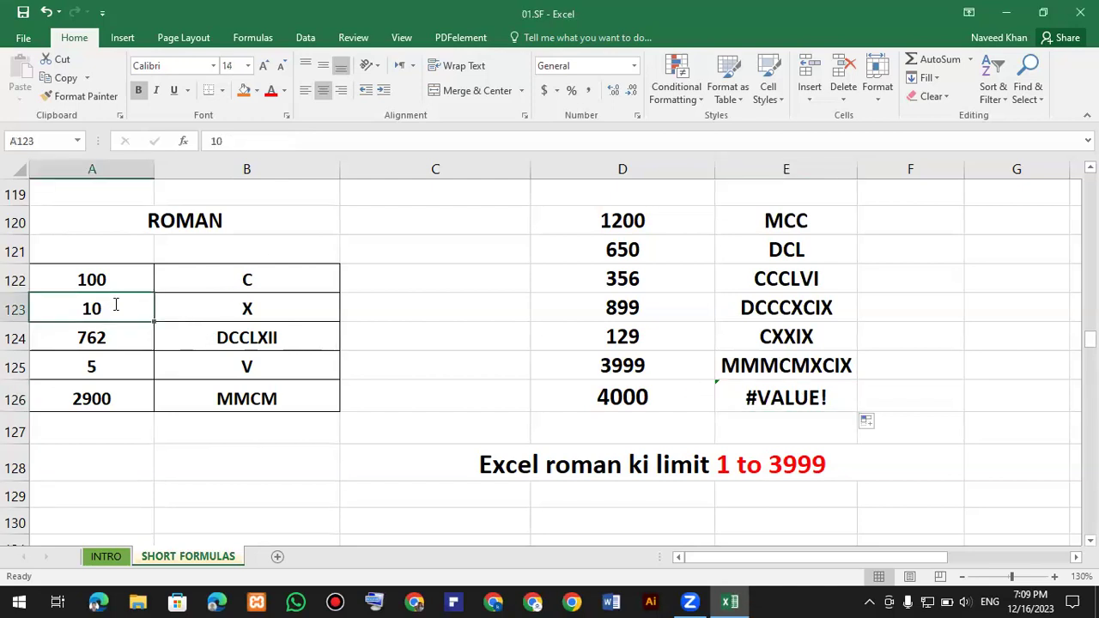
text(75)
key(Return)
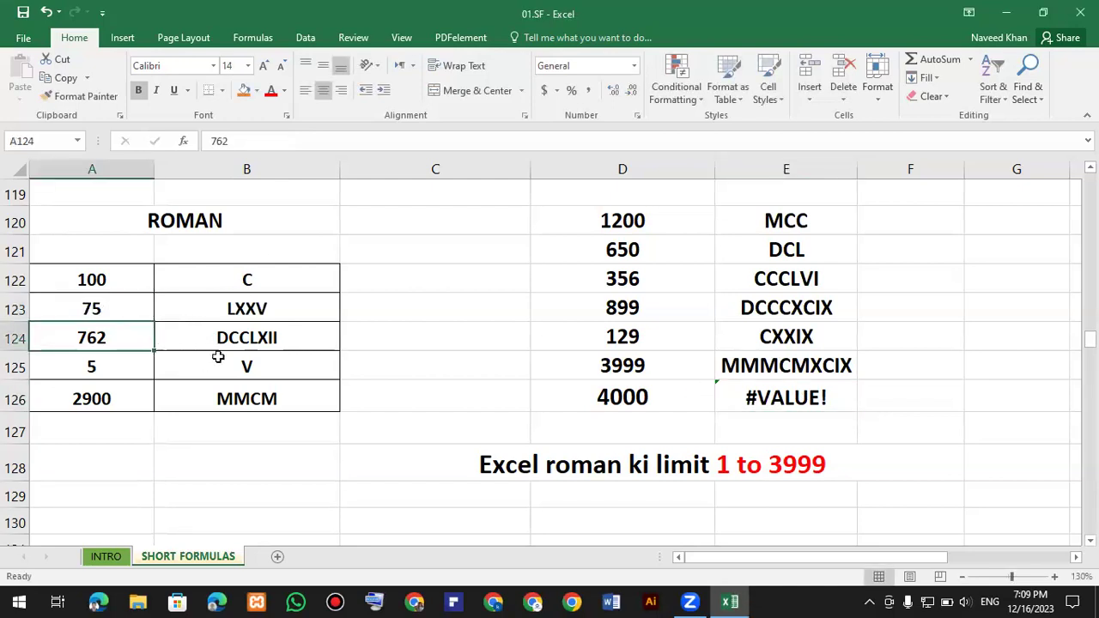
click(266, 308)
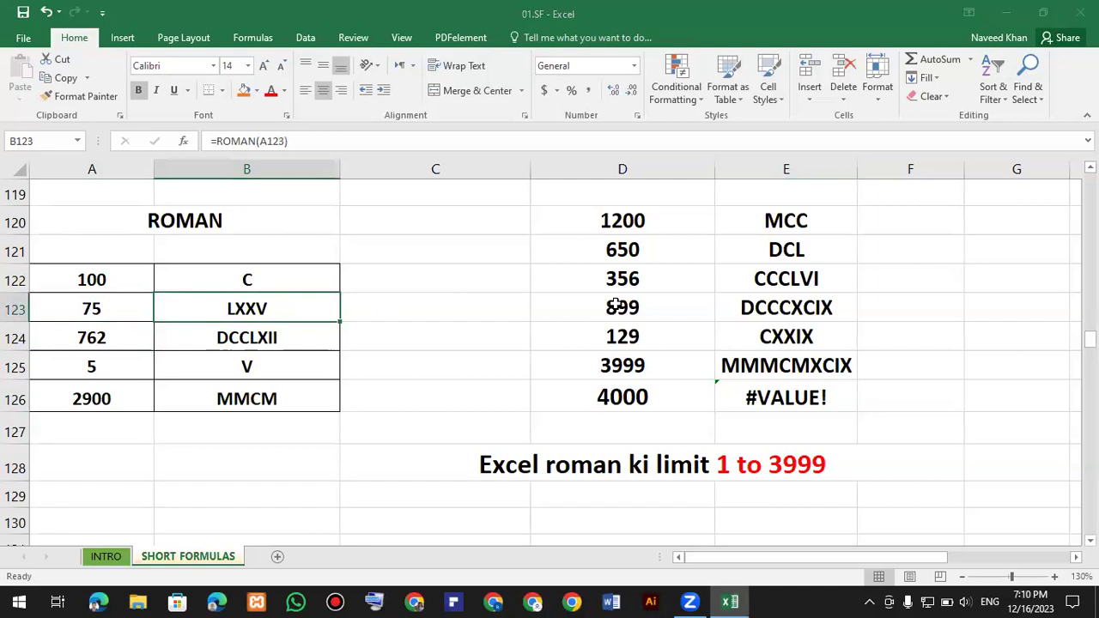
click(562, 465)
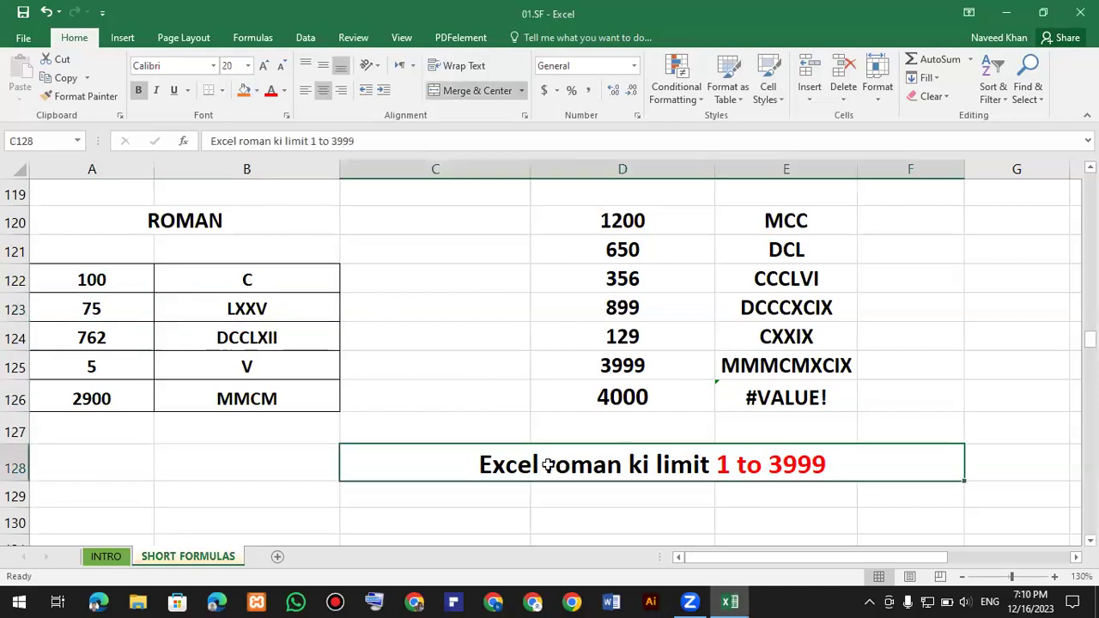